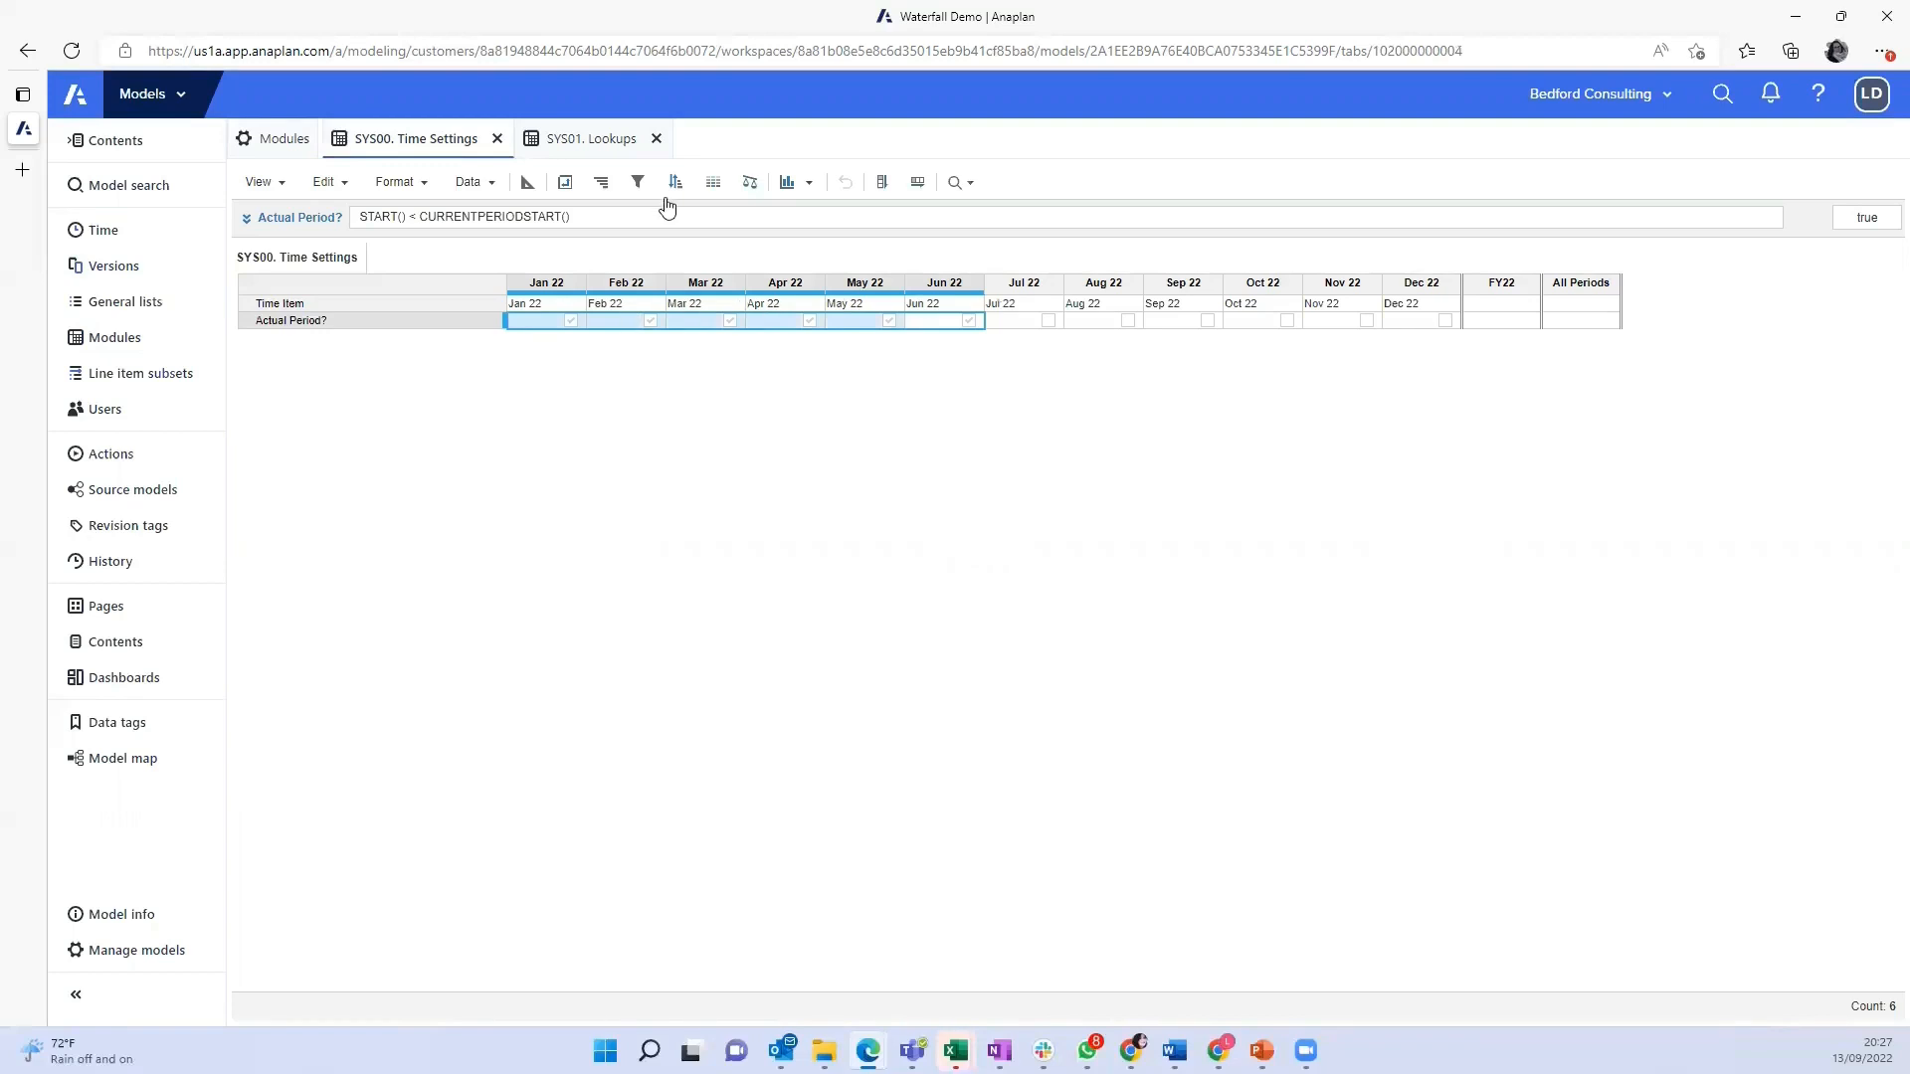
Create the module WFC04. WF Calc 2 with an Actuals line item on pages, Count in columns and Time in rows
{"action": "left_click", "coordinate": [569, 146]}
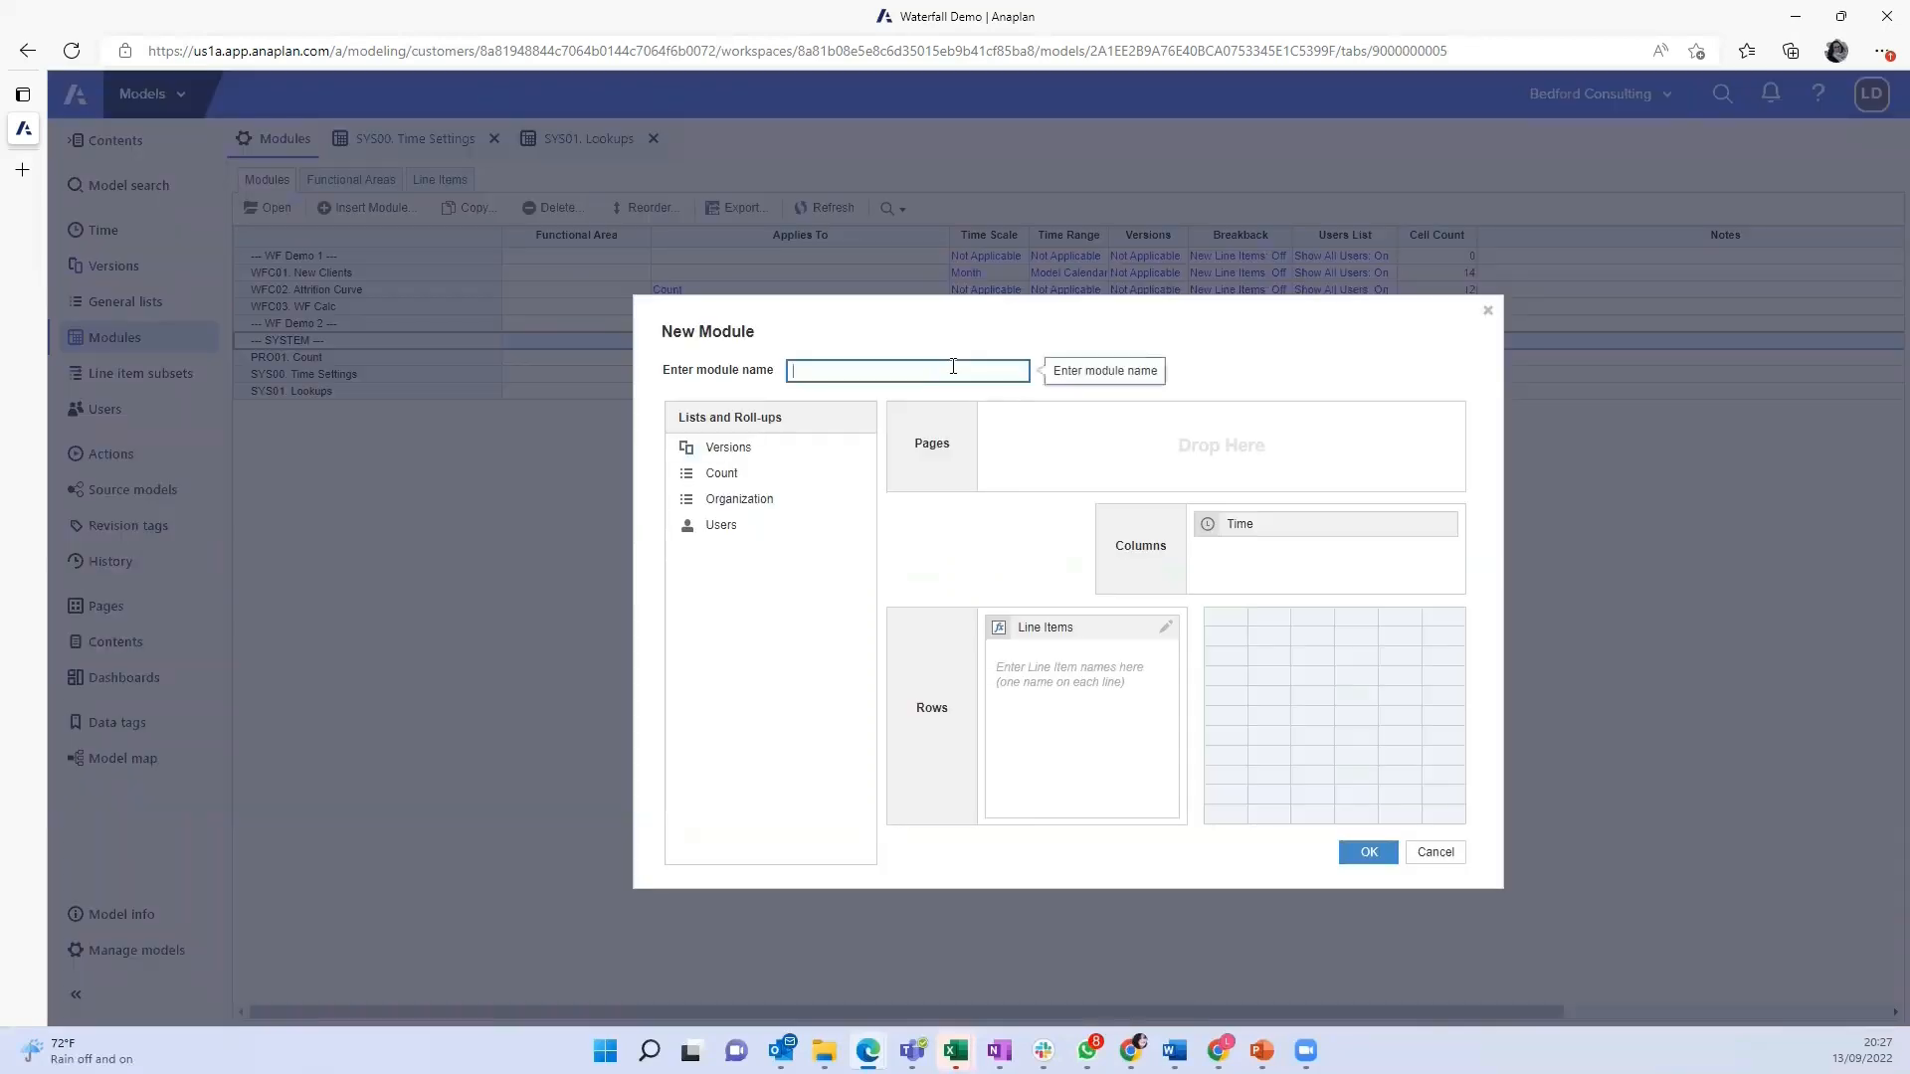
{"action": "type", "text": "WFC"}
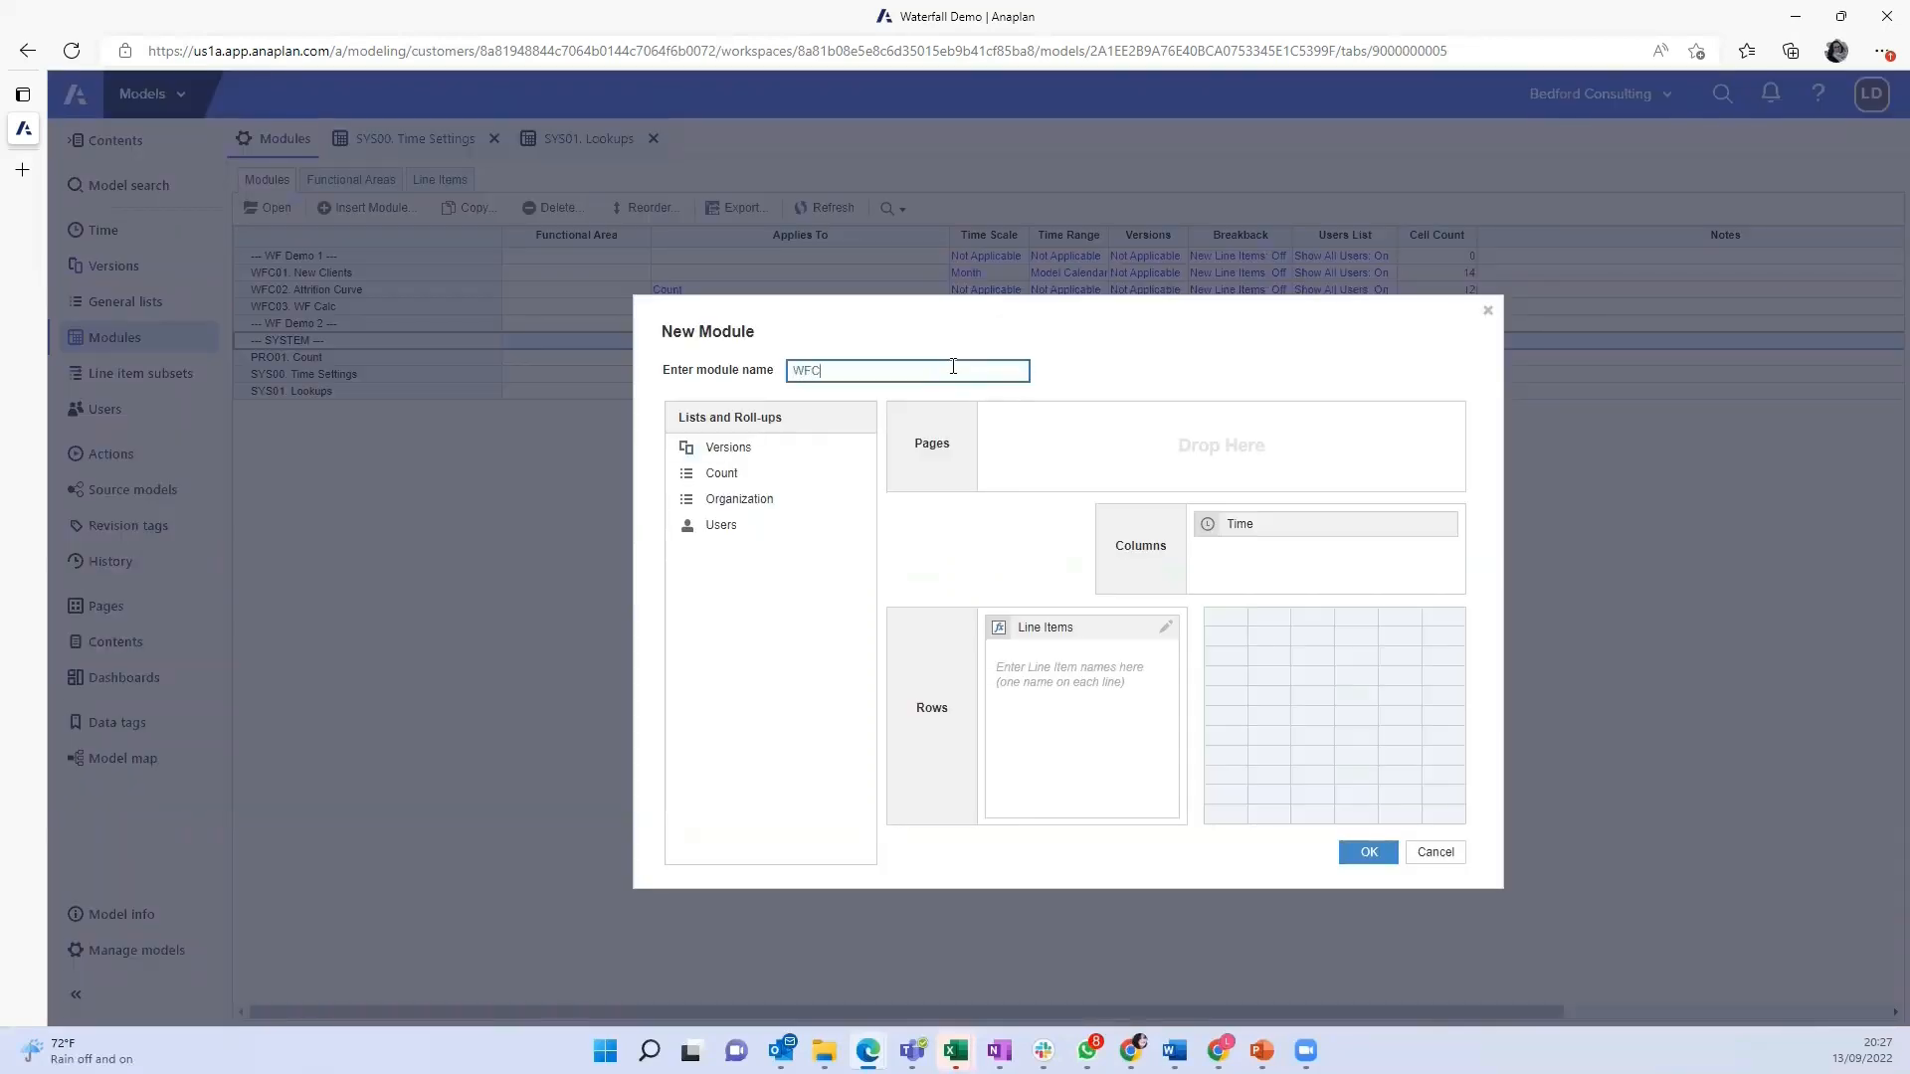
{"action": "type", "text": "04. WF Calc 2"}
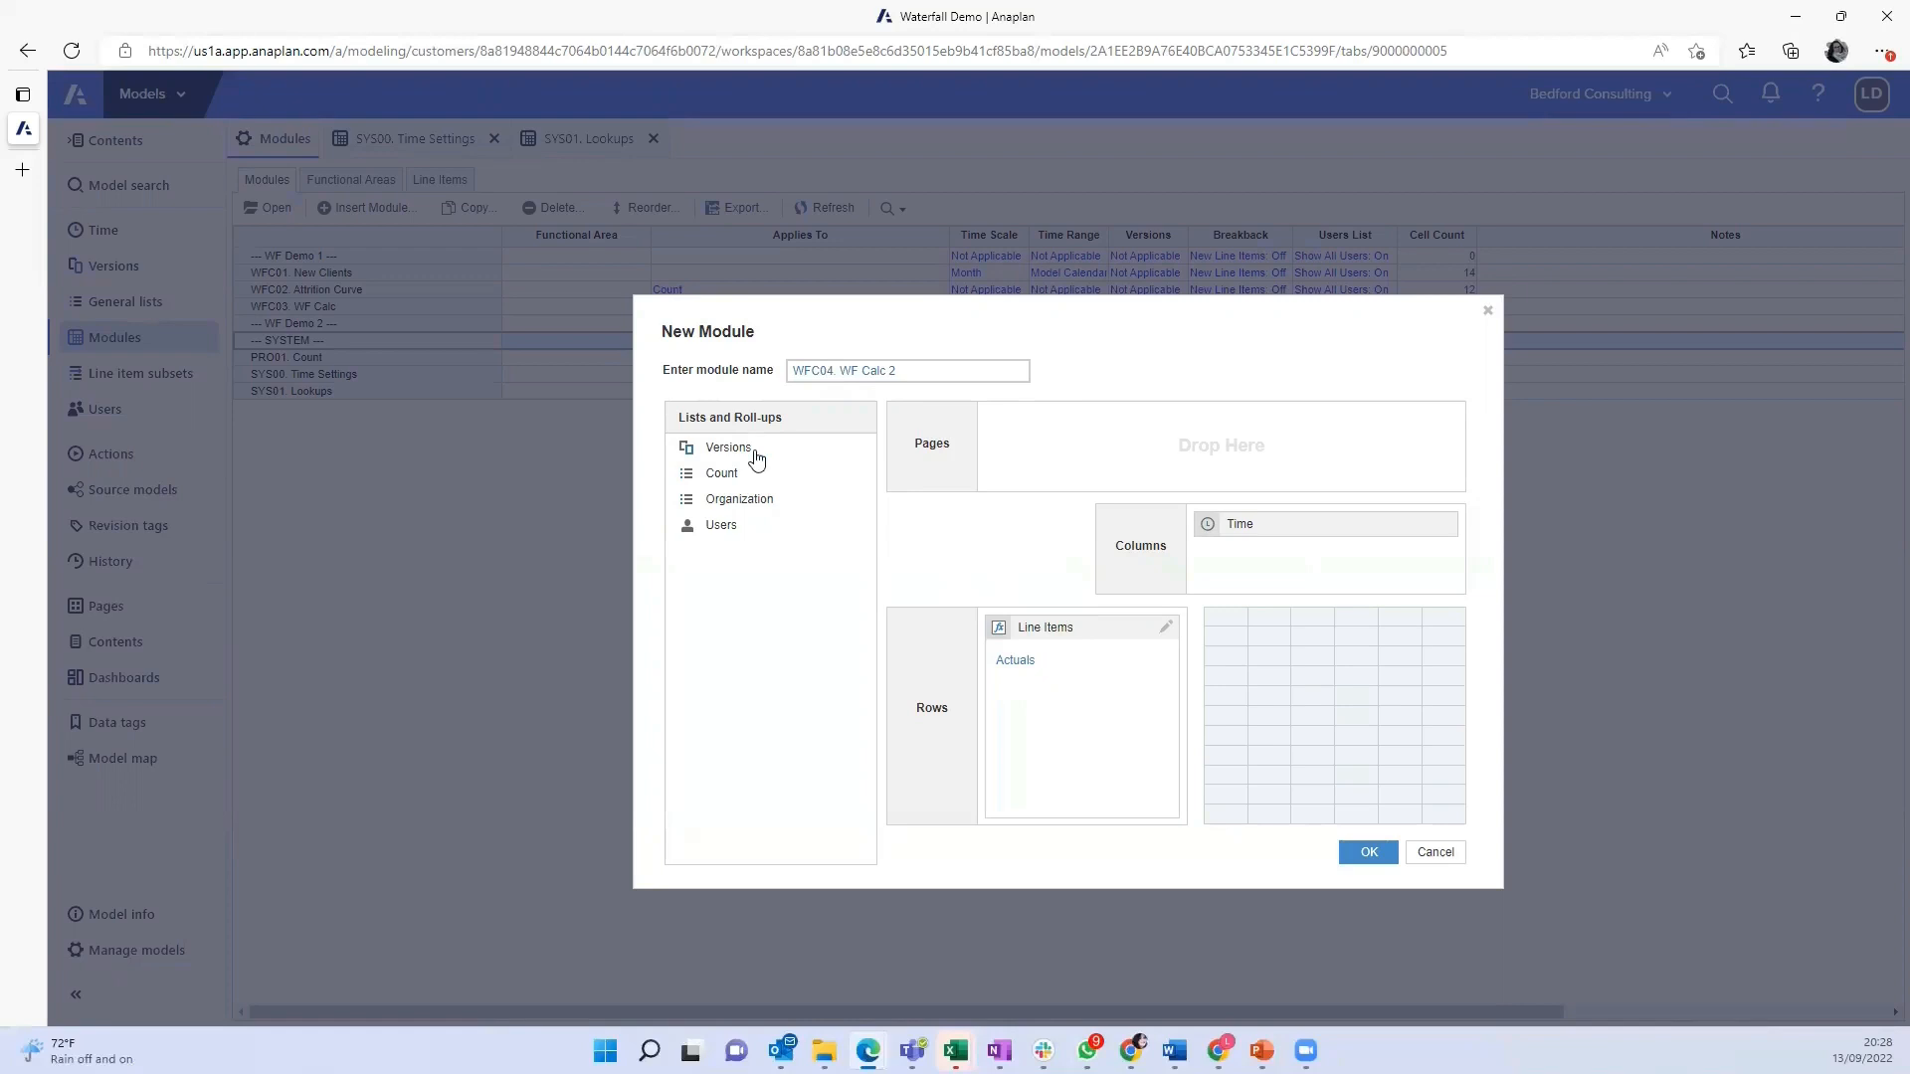
{"action": "left_click_drag", "start_coordinate": [1091, 627], "coordinate": [1134, 437]}
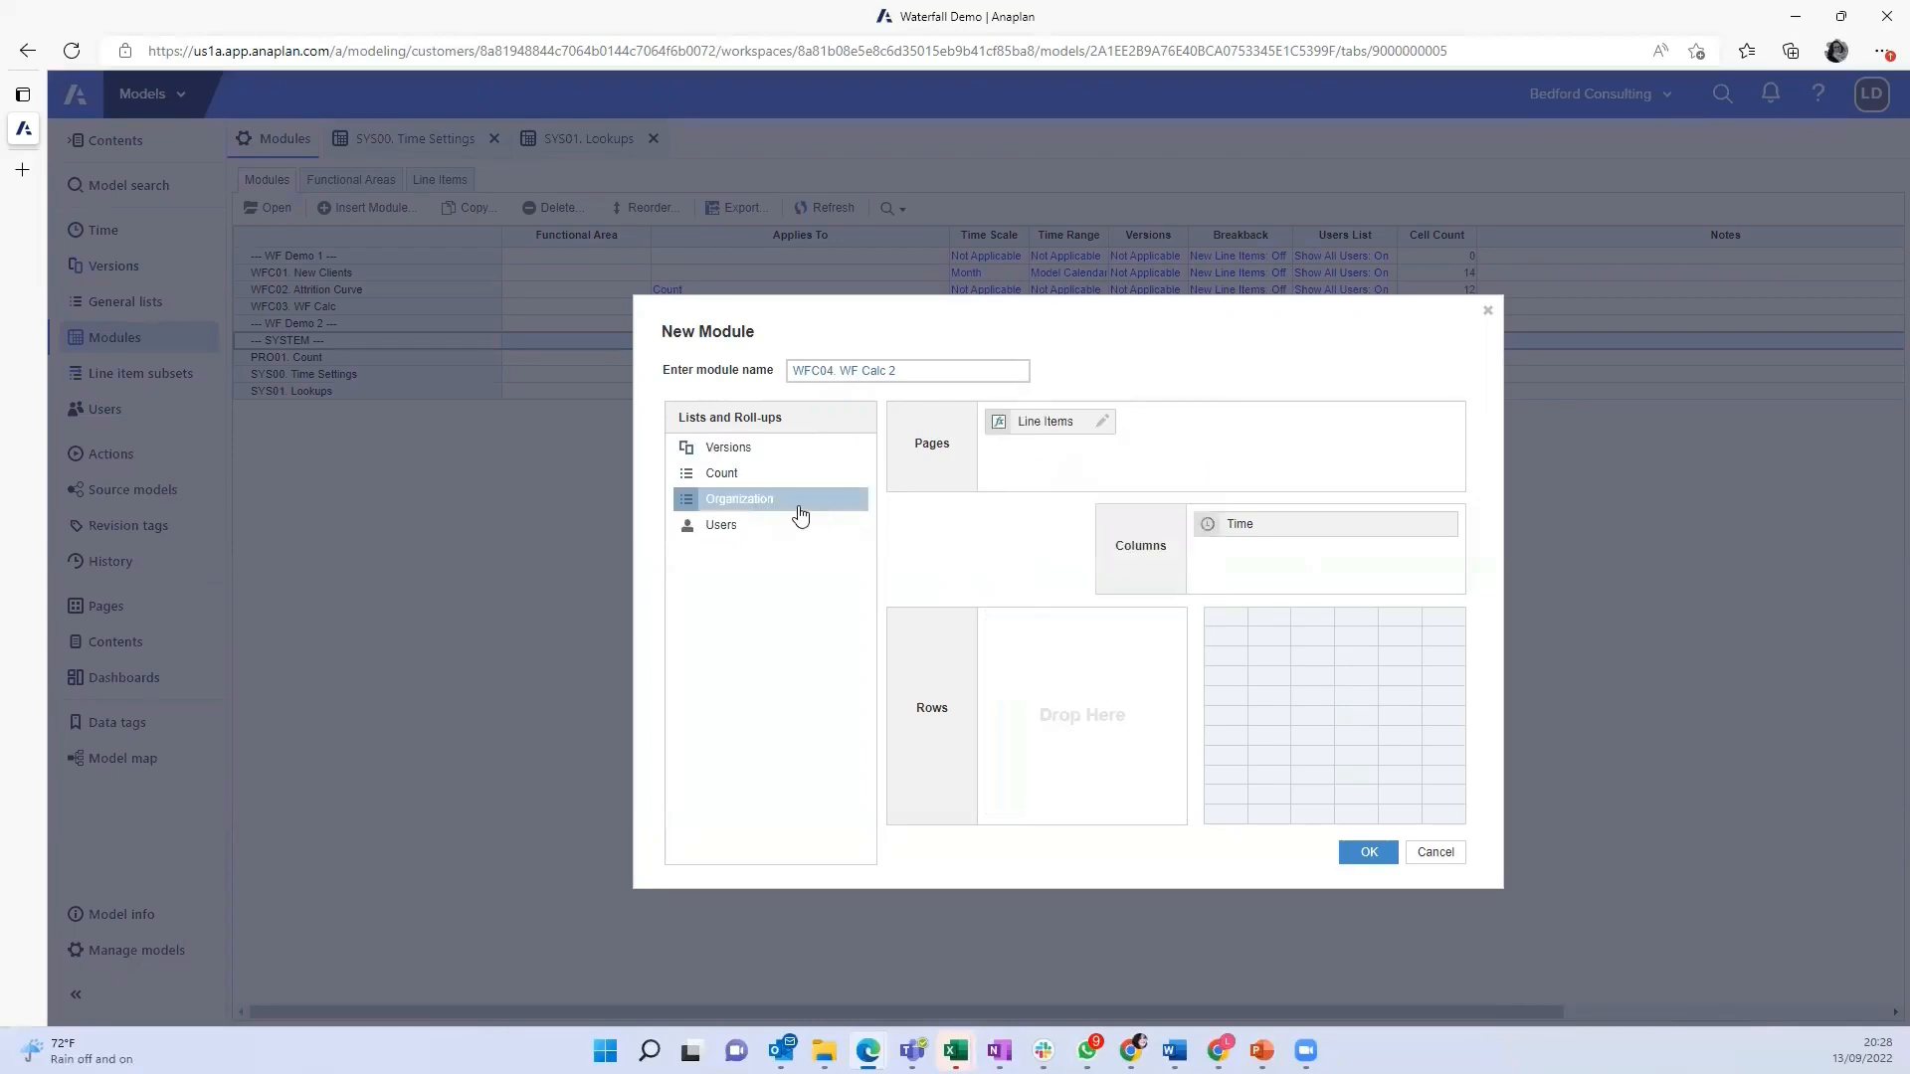
{"action": "left_click_drag", "start_coordinate": [726, 475], "coordinate": [1121, 705]}
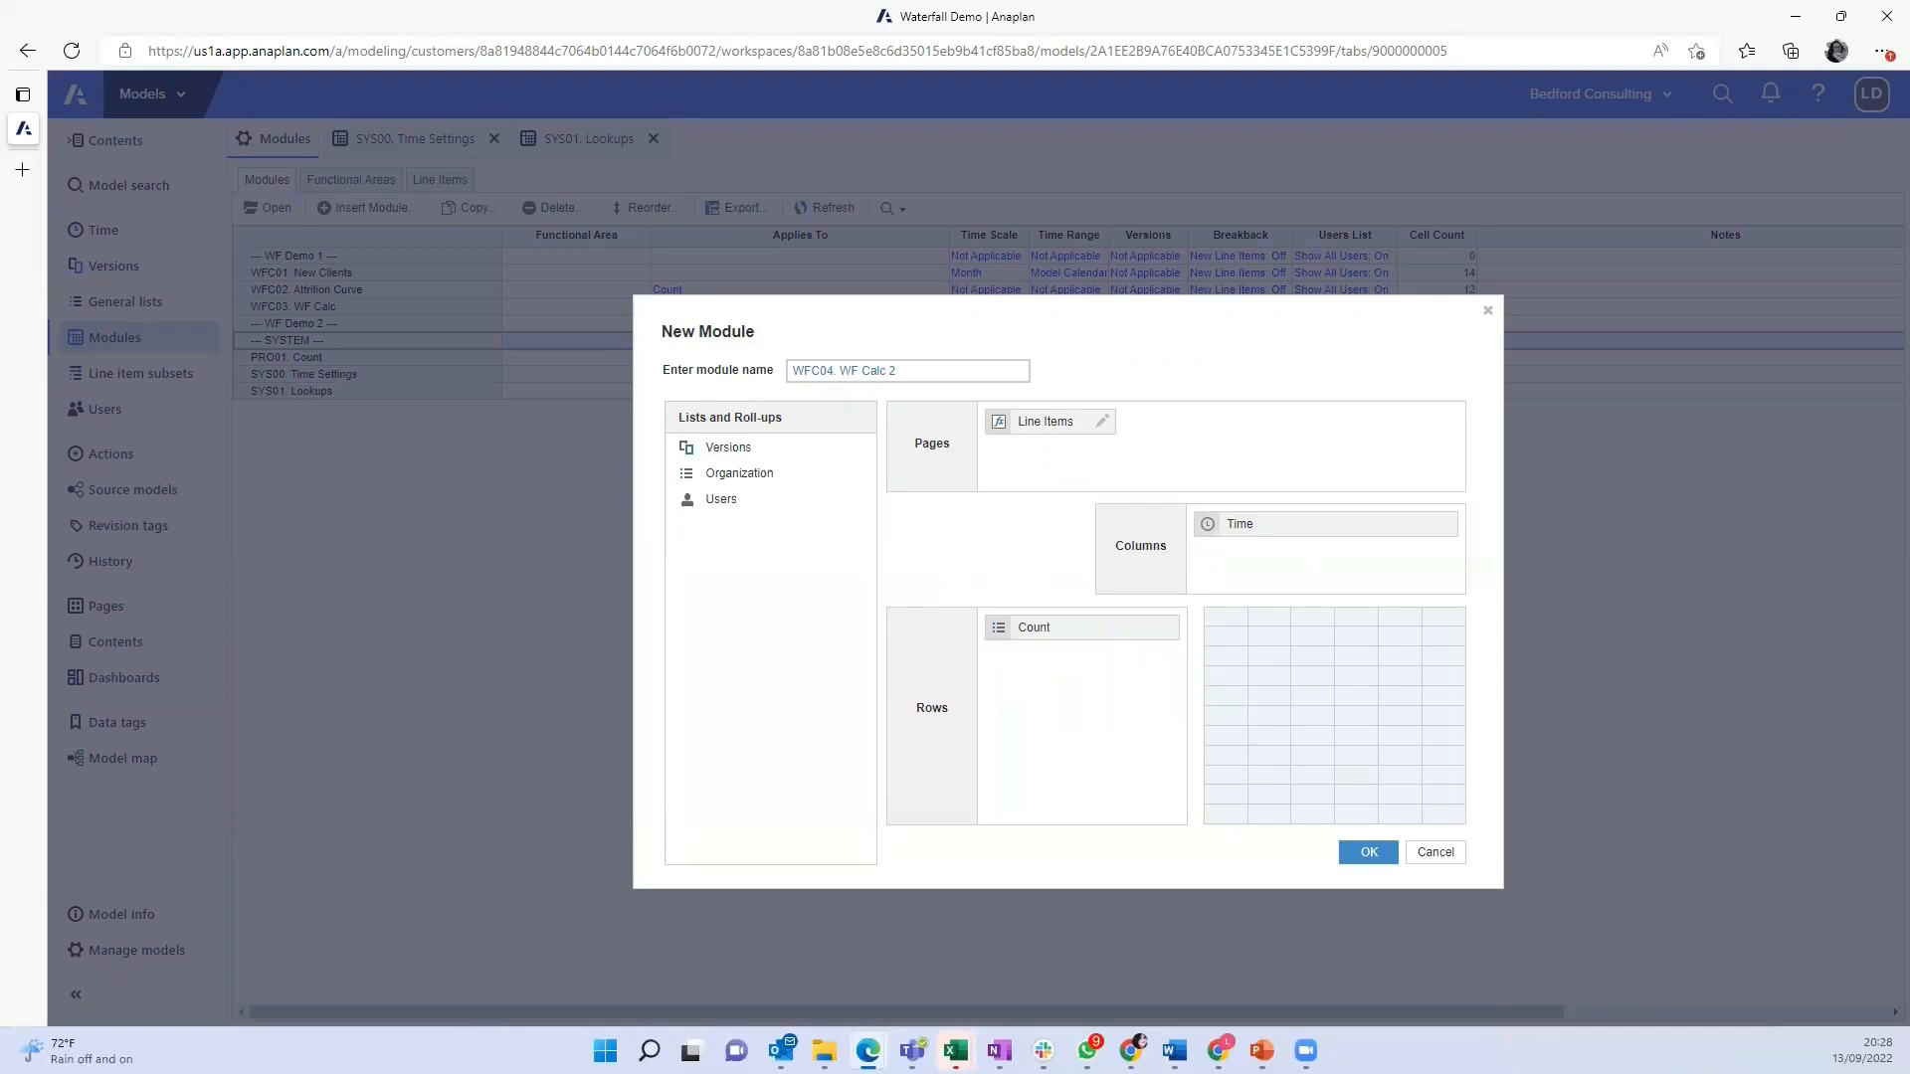
{"action": "left_click_drag", "start_coordinate": [1060, 644], "coordinate": [1251, 533]}
{"action": "left_click", "coordinate": [1359, 865]}
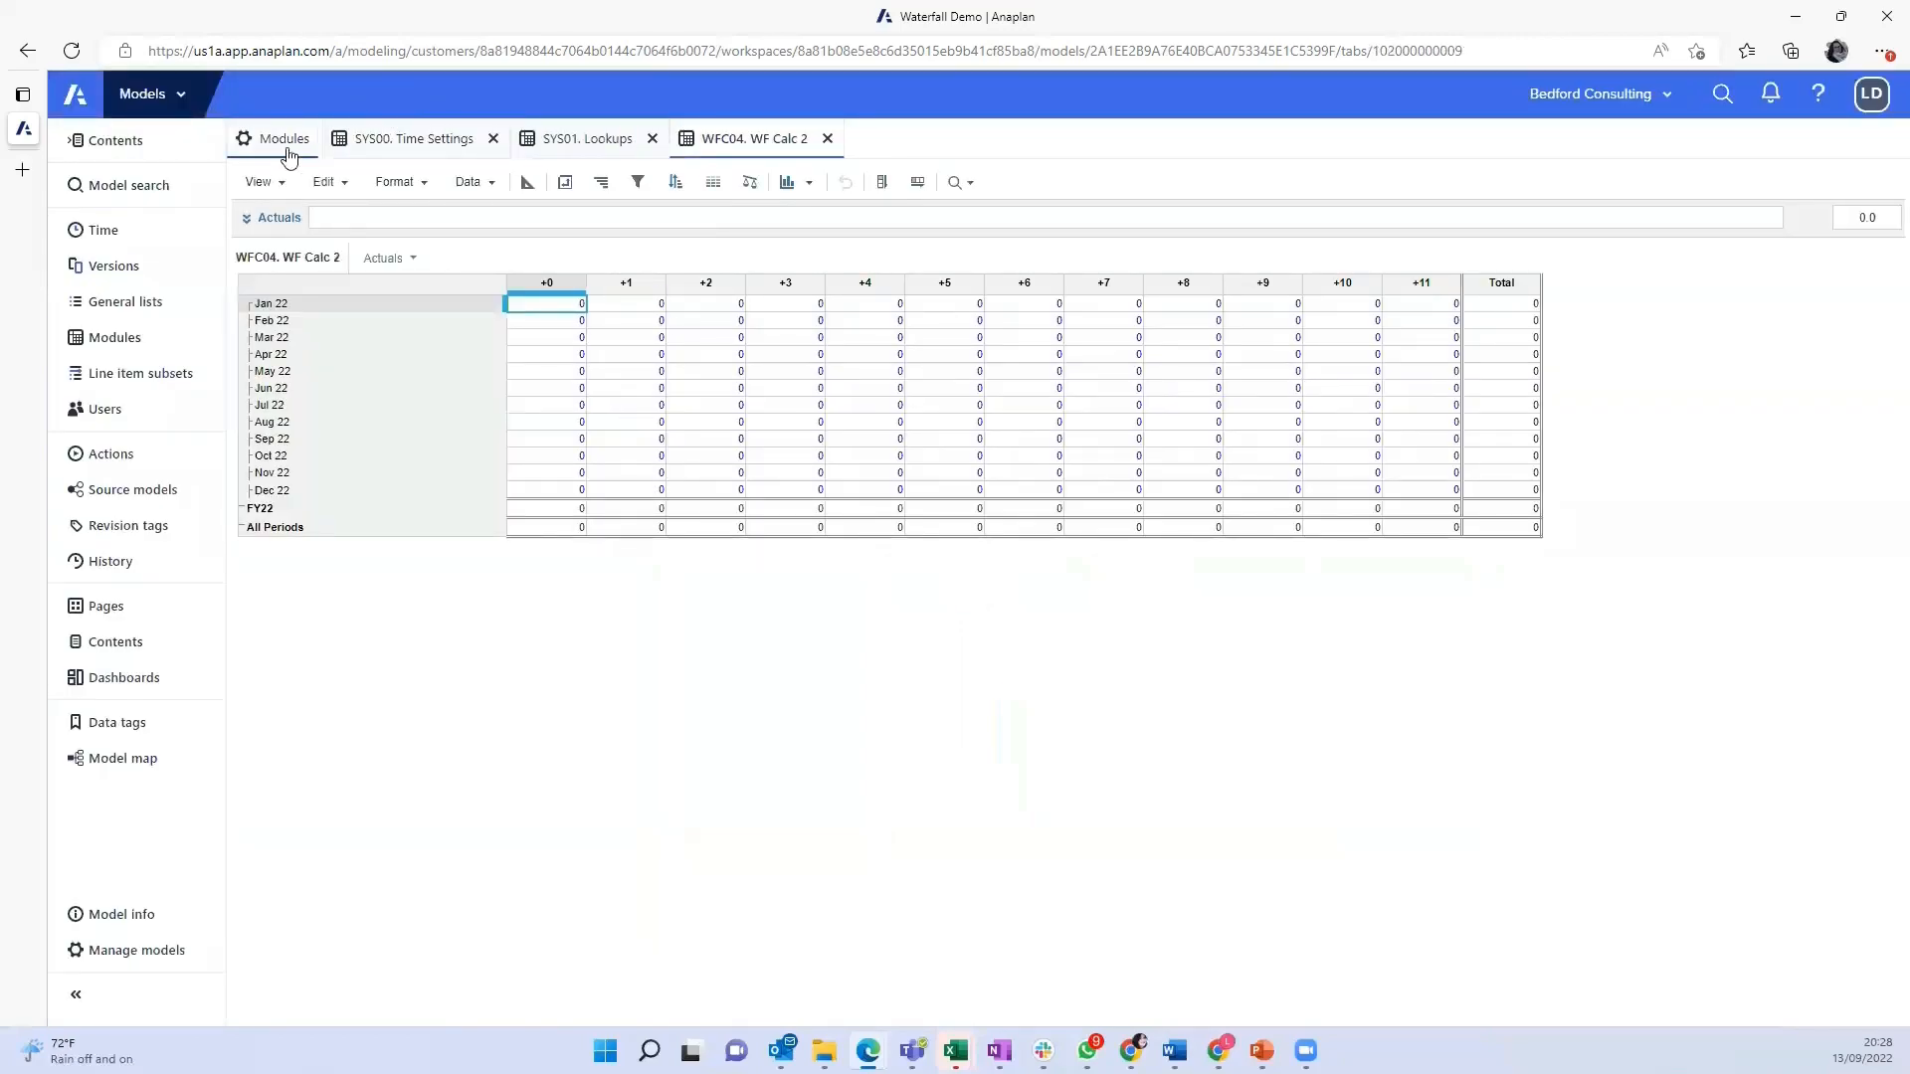
Create the module PRO02. WF Properties by Count and Time, with line items Actuals?, Switchover Diagonal?, Month, Count Item and Count months of actuals
{"action": "left_click", "coordinate": [276, 144]}
{"action": "left_click", "coordinate": [370, 211]}
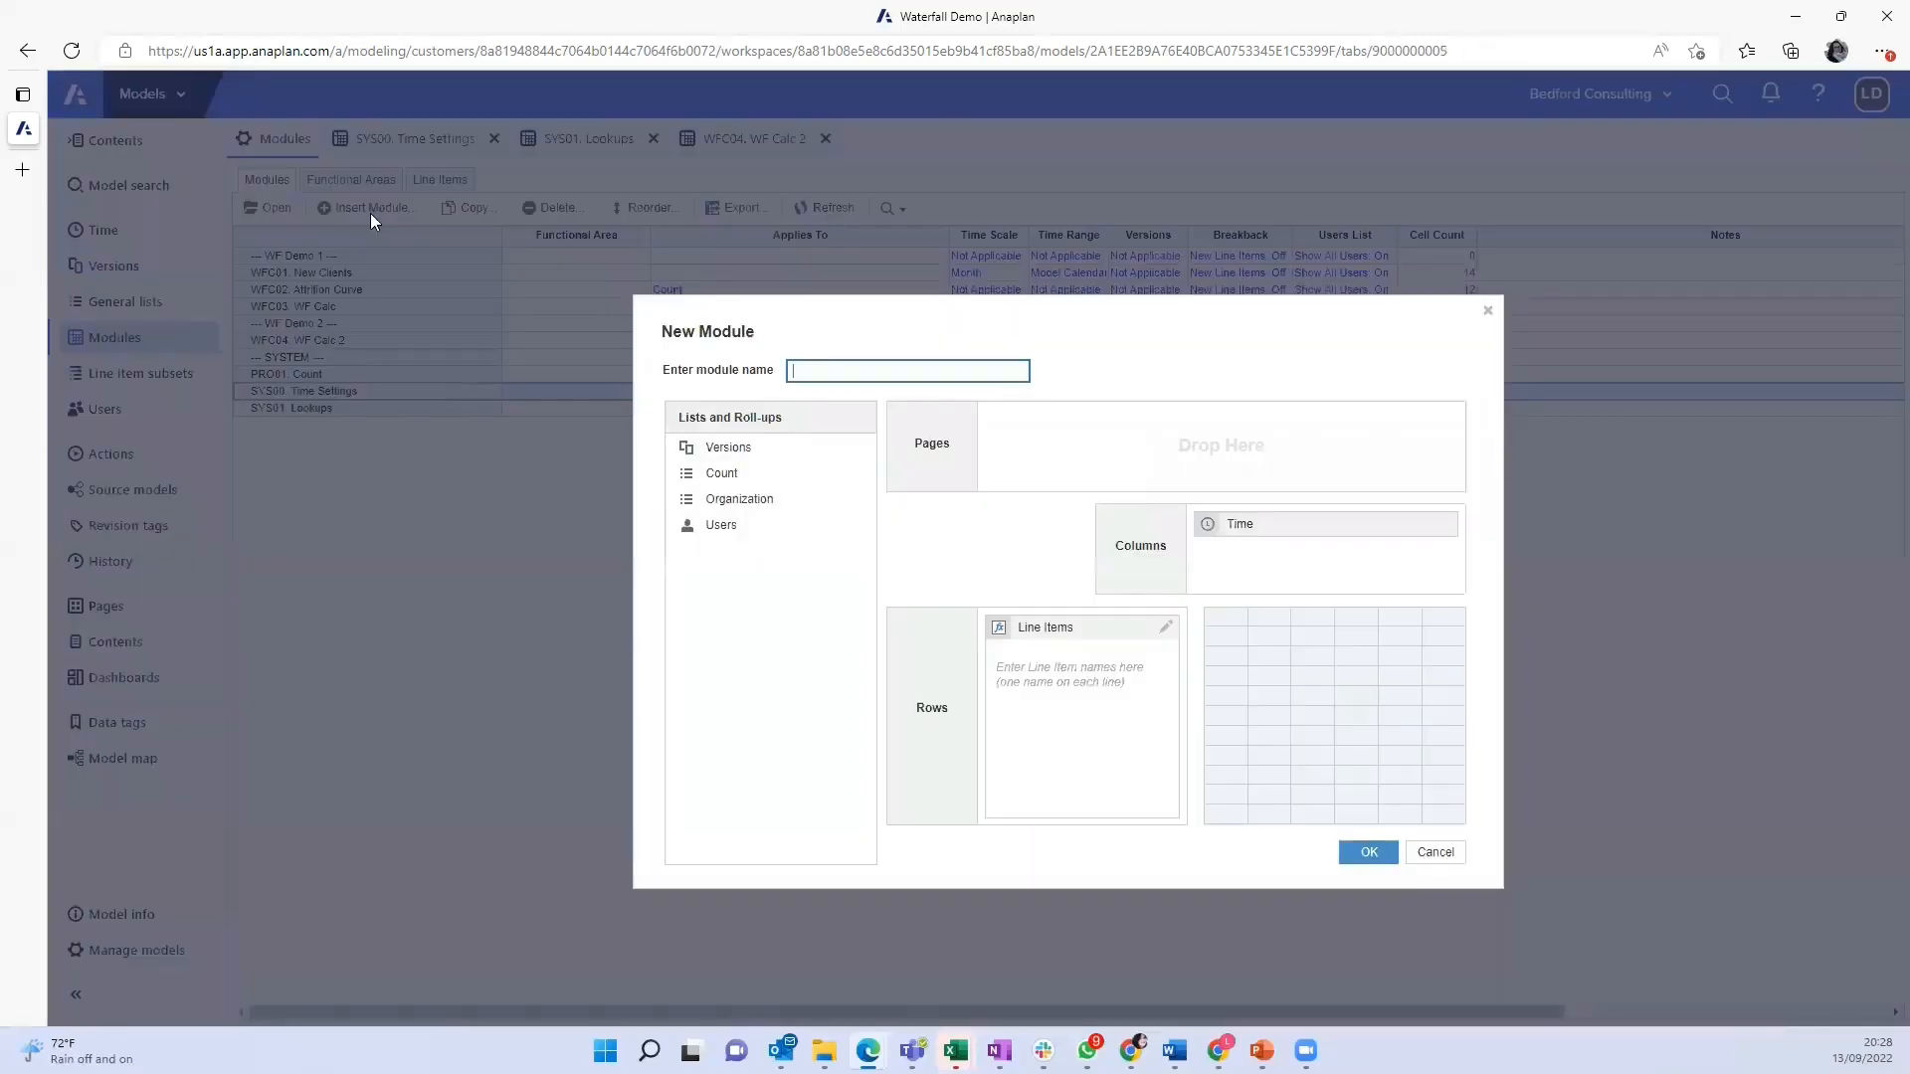
{"action": "type", "text": "PRO02. WF Properties"}
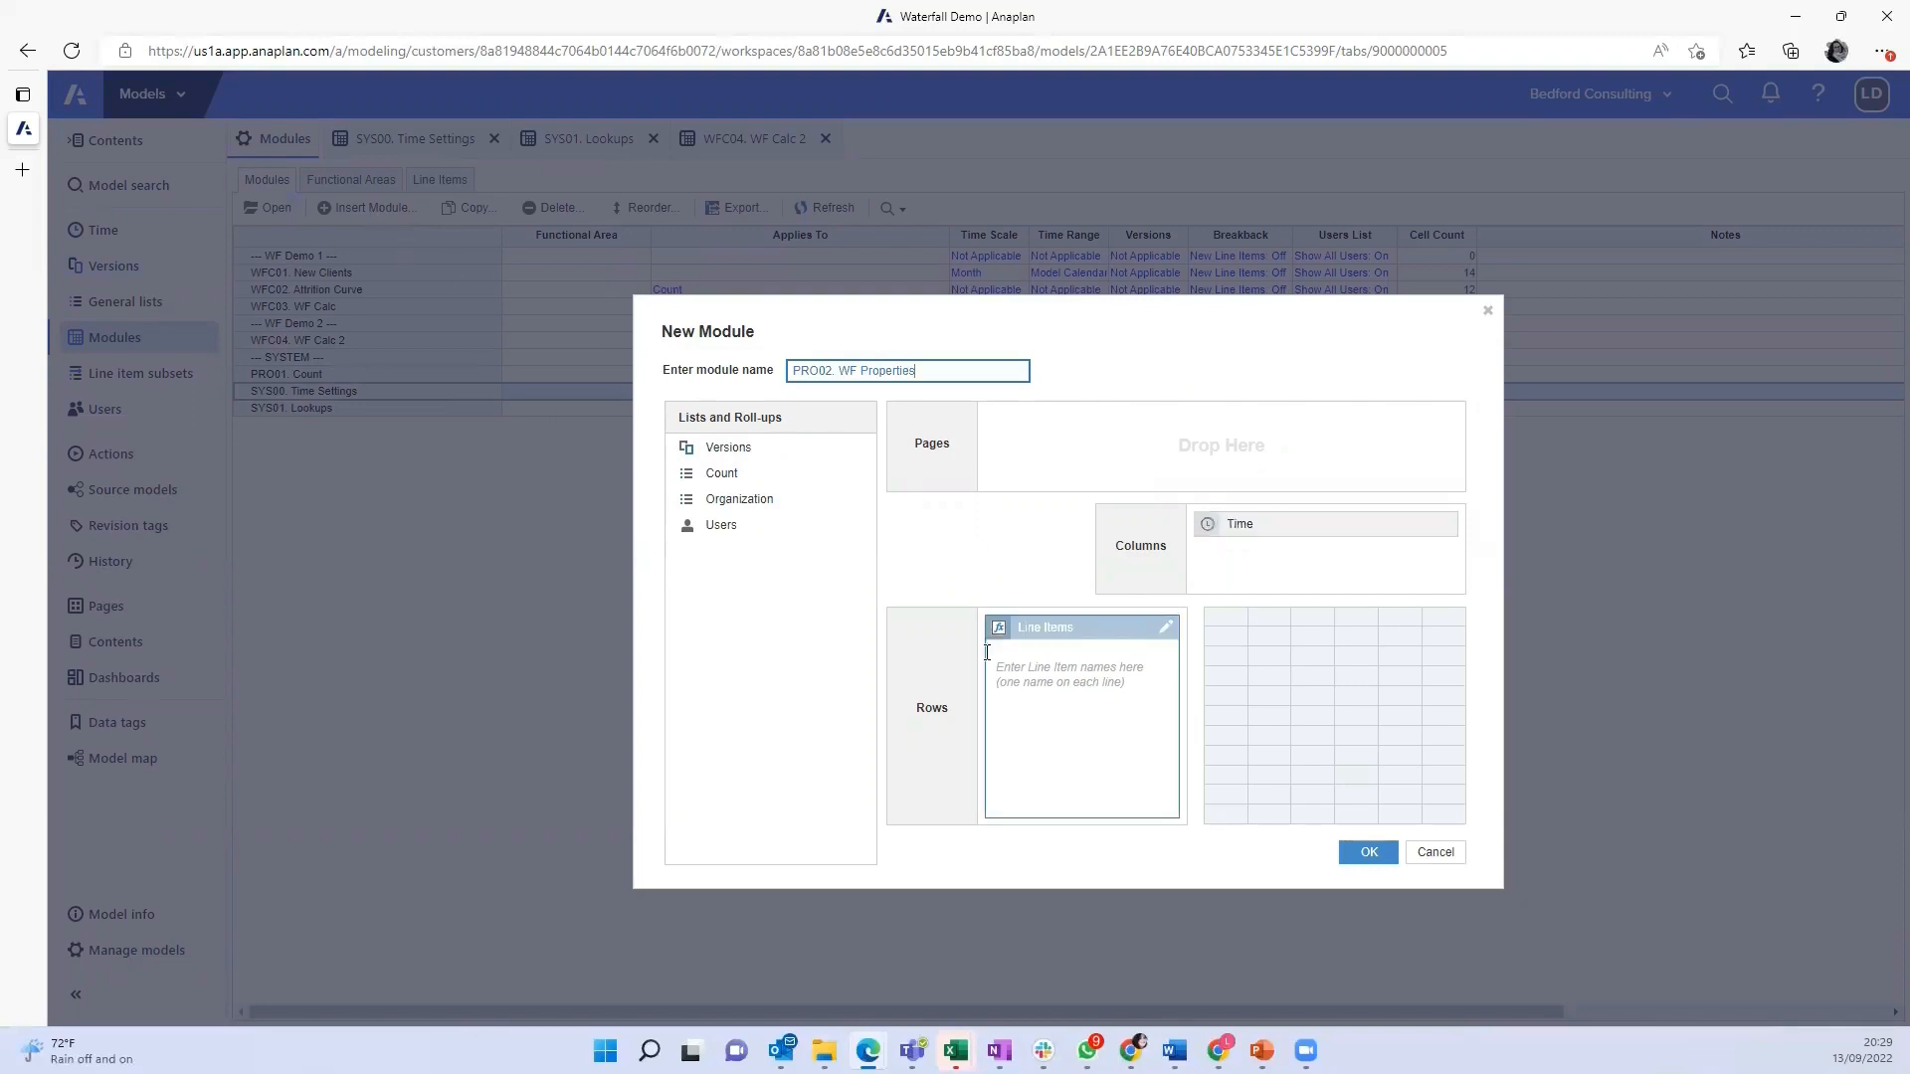
{"action": "left_click", "coordinate": [814, 473]}
{"action": "left_click_drag", "start_coordinate": [813, 474], "coordinate": [1066, 451]}
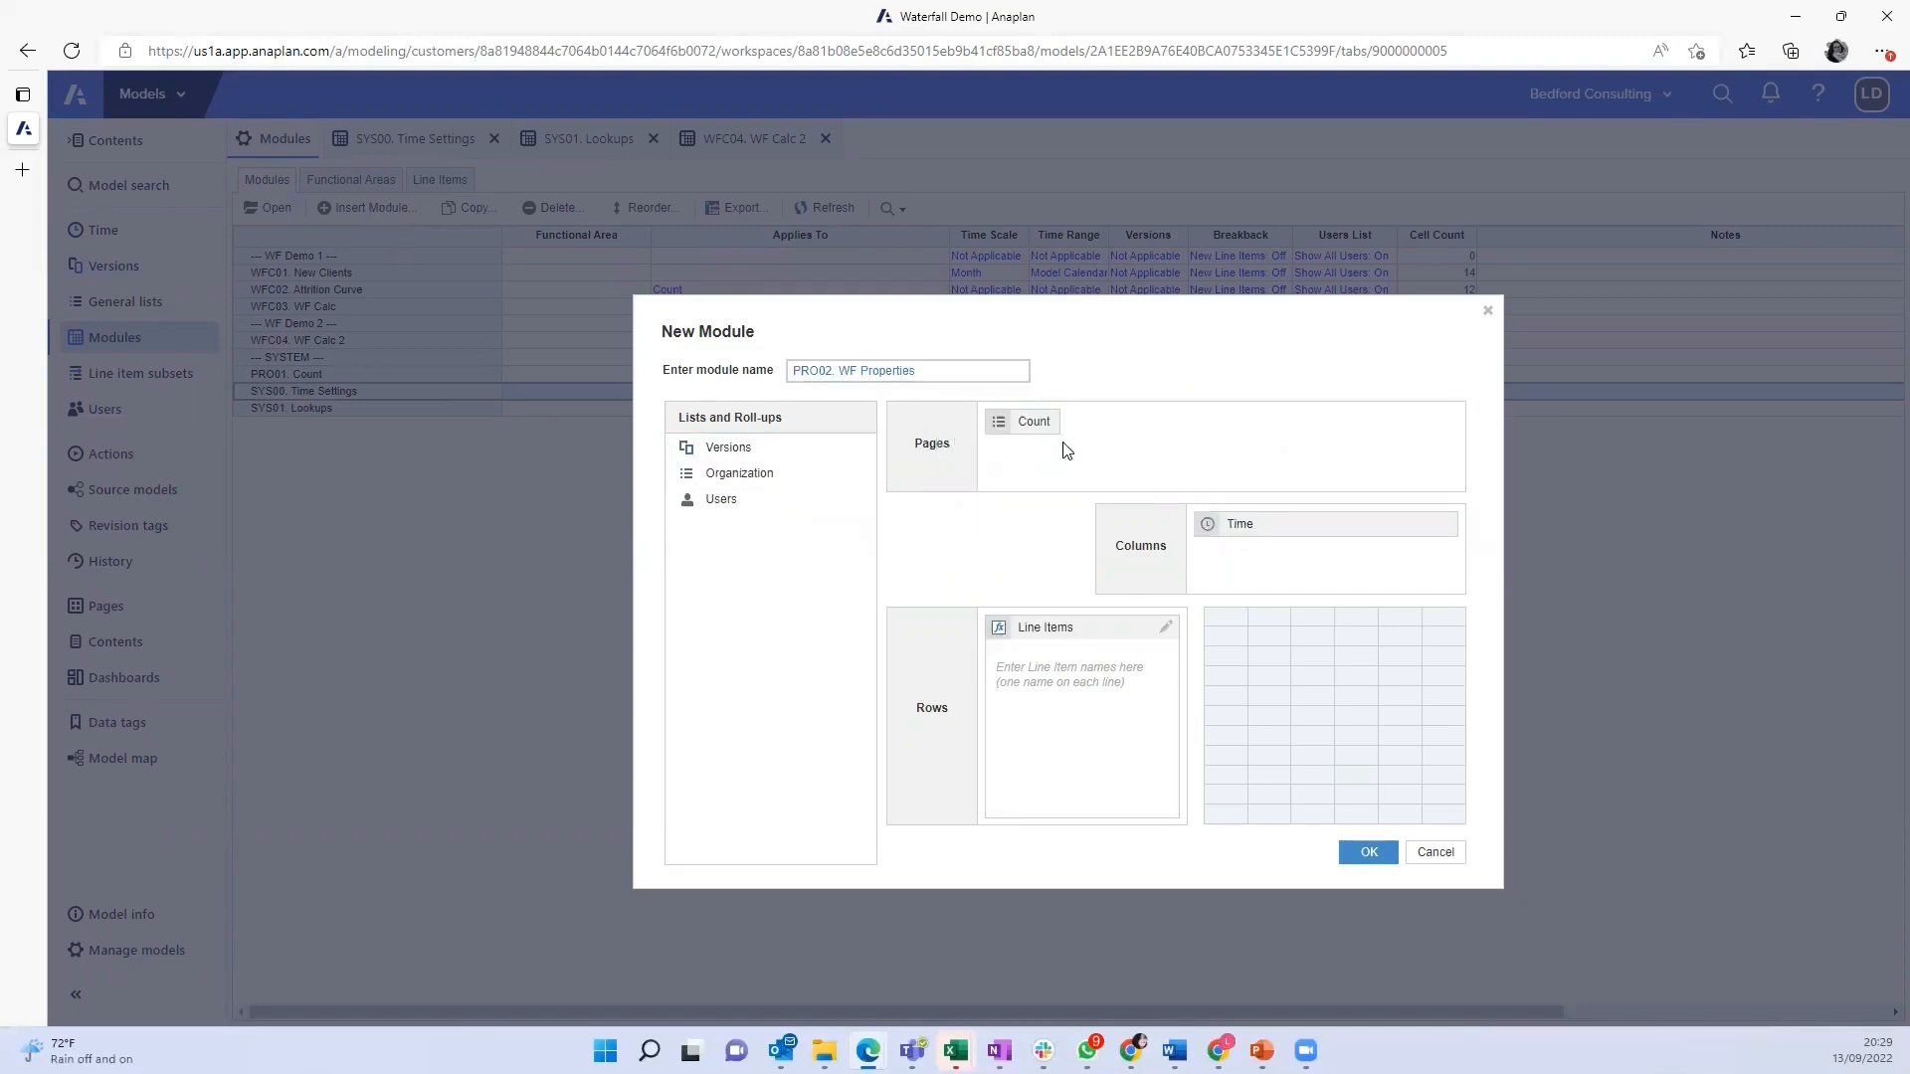
{"action": "left_click", "coordinate": [1316, 528]}
{"action": "left_click_drag", "start_coordinate": [1006, 321], "coordinate": [1146, 336]}
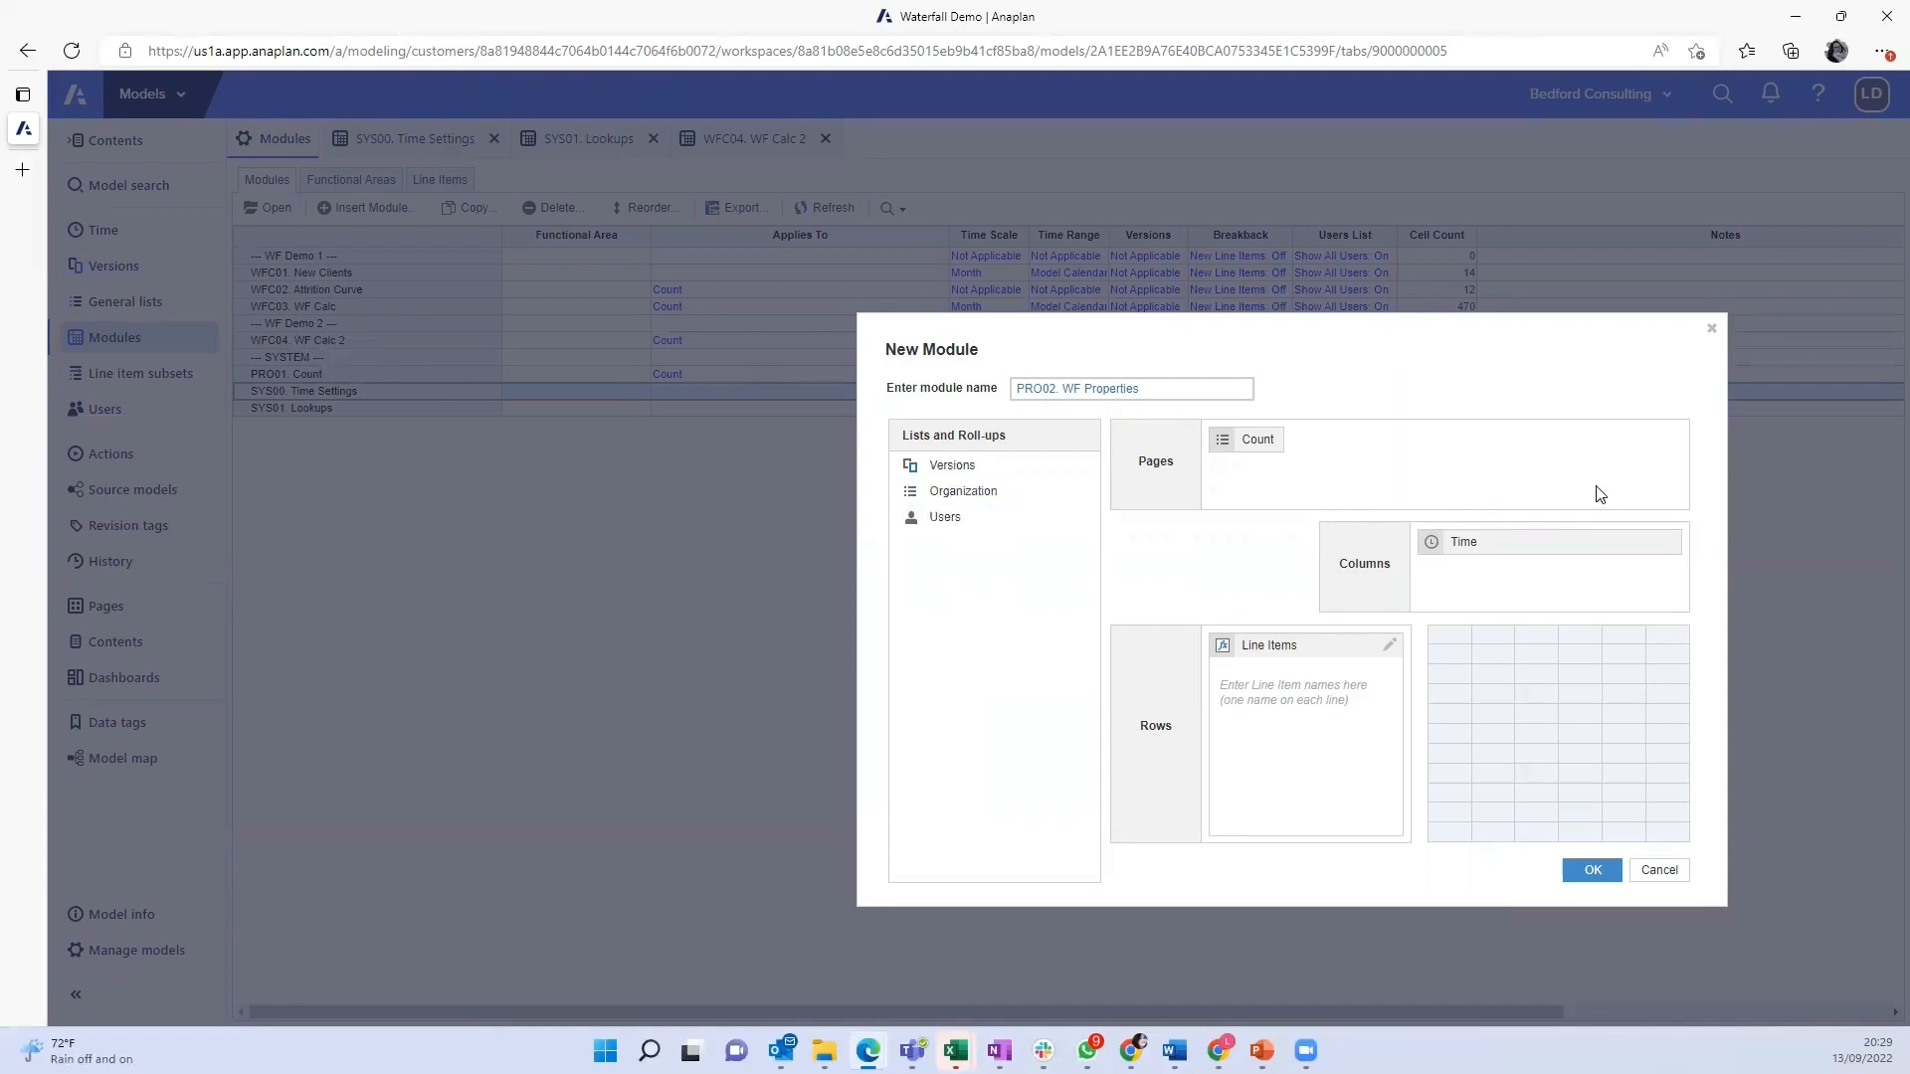
{"action": "left_click", "coordinate": [1290, 686]}
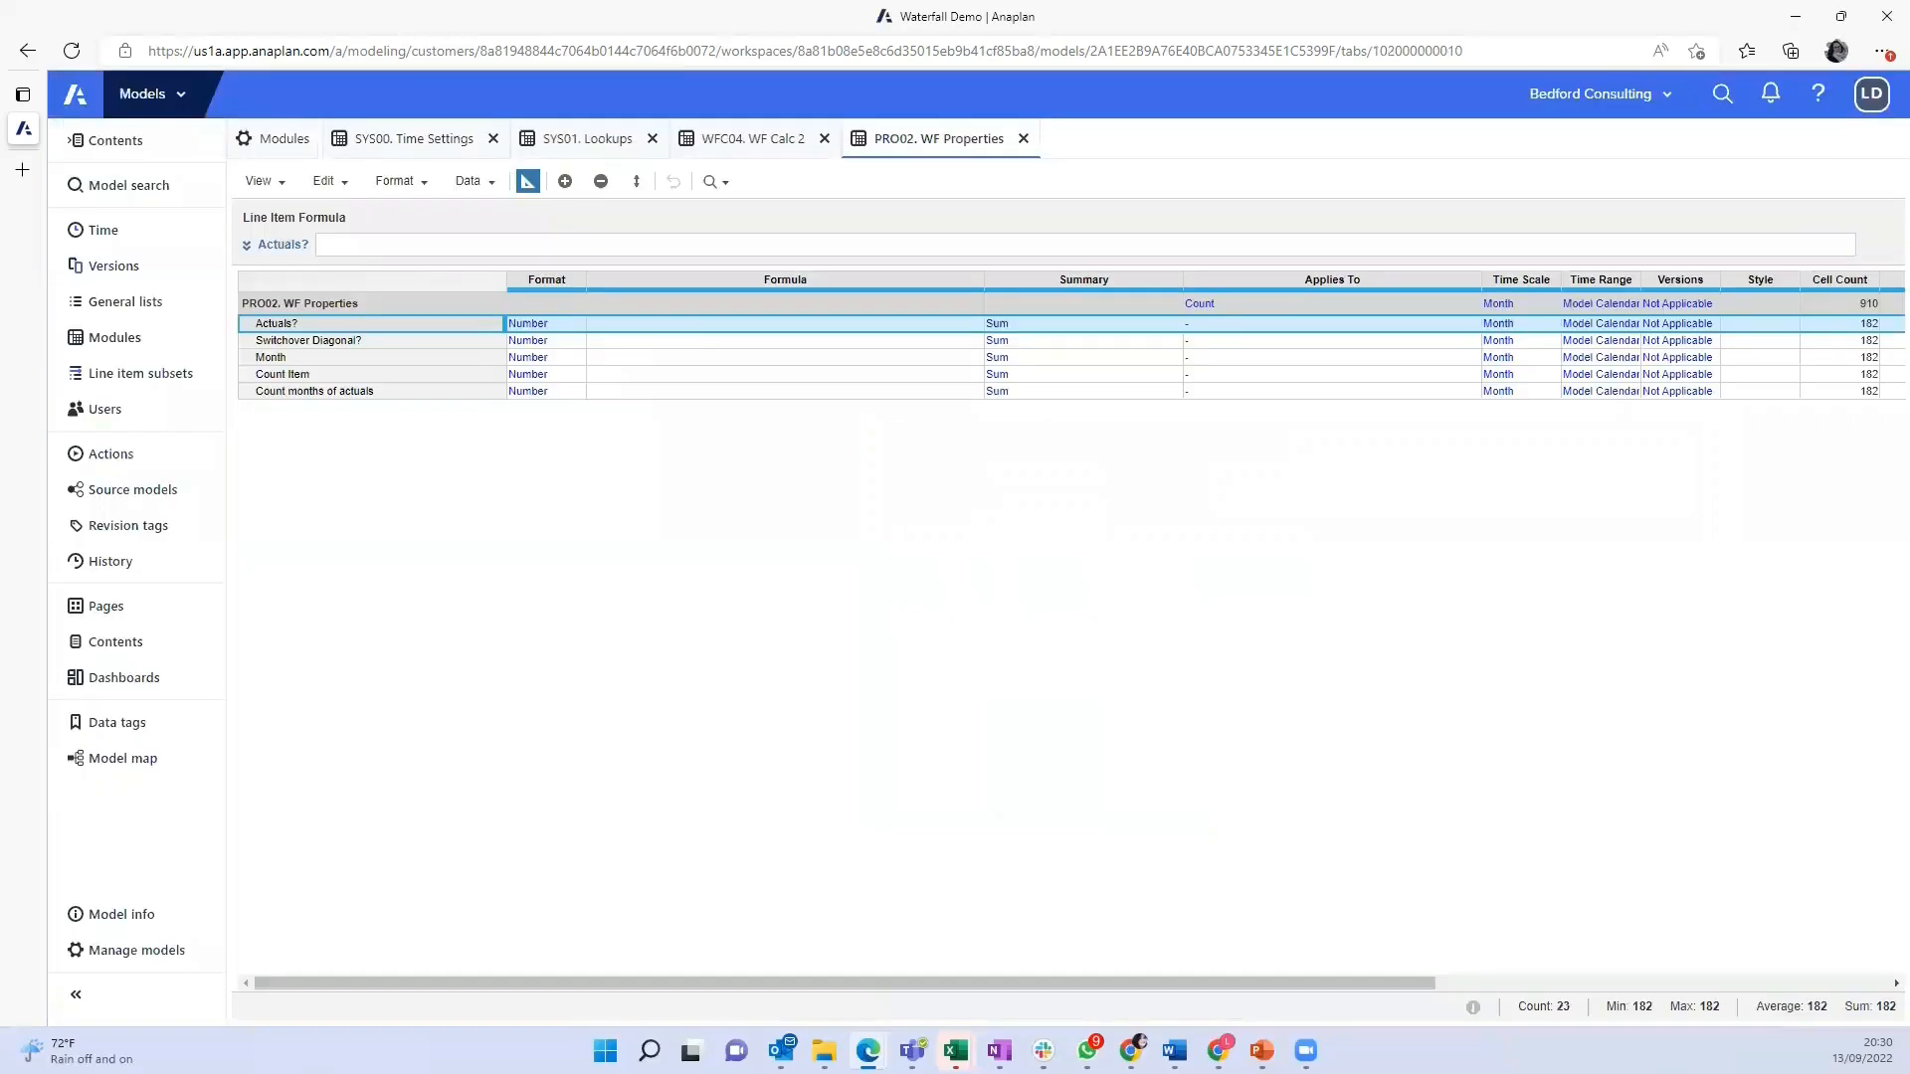
Set the format of the Actuals? and Switchover Diagonal? line items to Boolean
{"action": "left_click", "coordinate": [577, 328]}
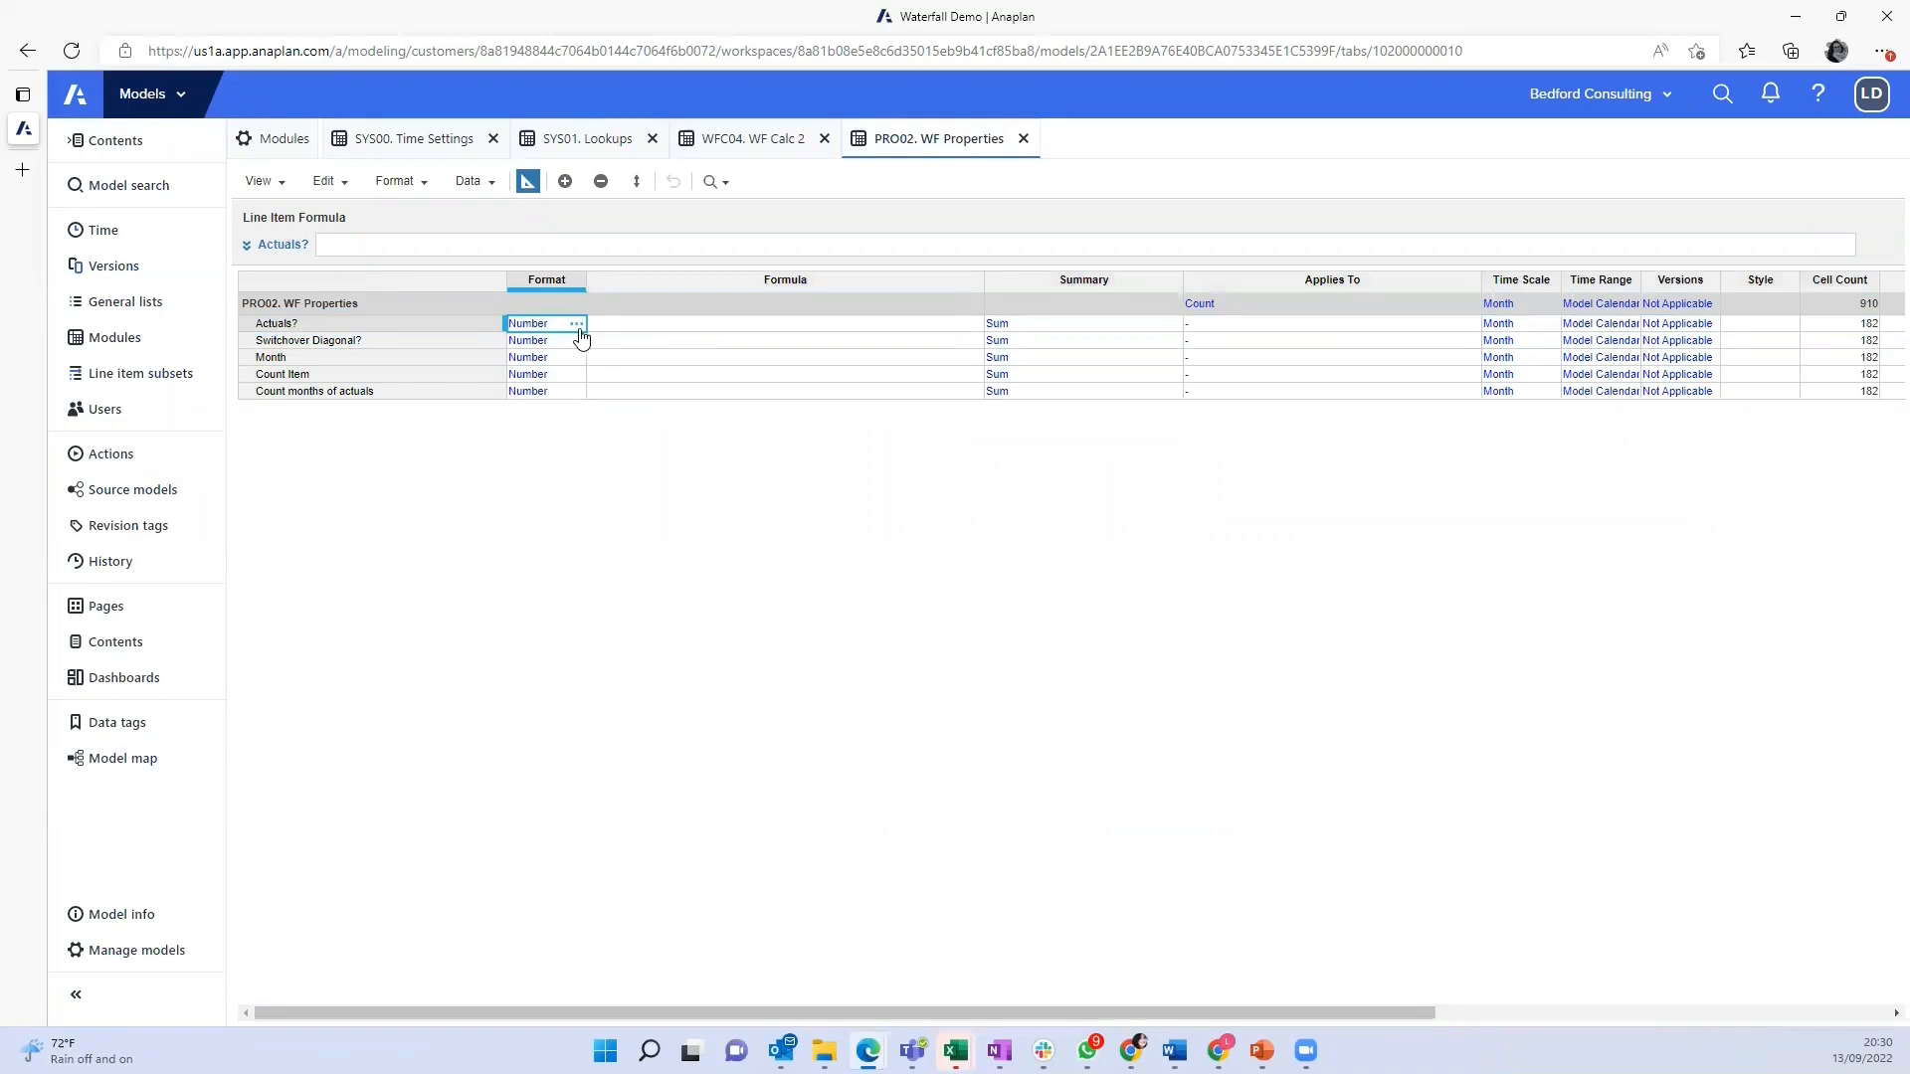
{"action": "left_click", "coordinate": [579, 326]}
{"action": "left_click", "coordinate": [863, 378]}
{"action": "left_click", "coordinate": [865, 431]}
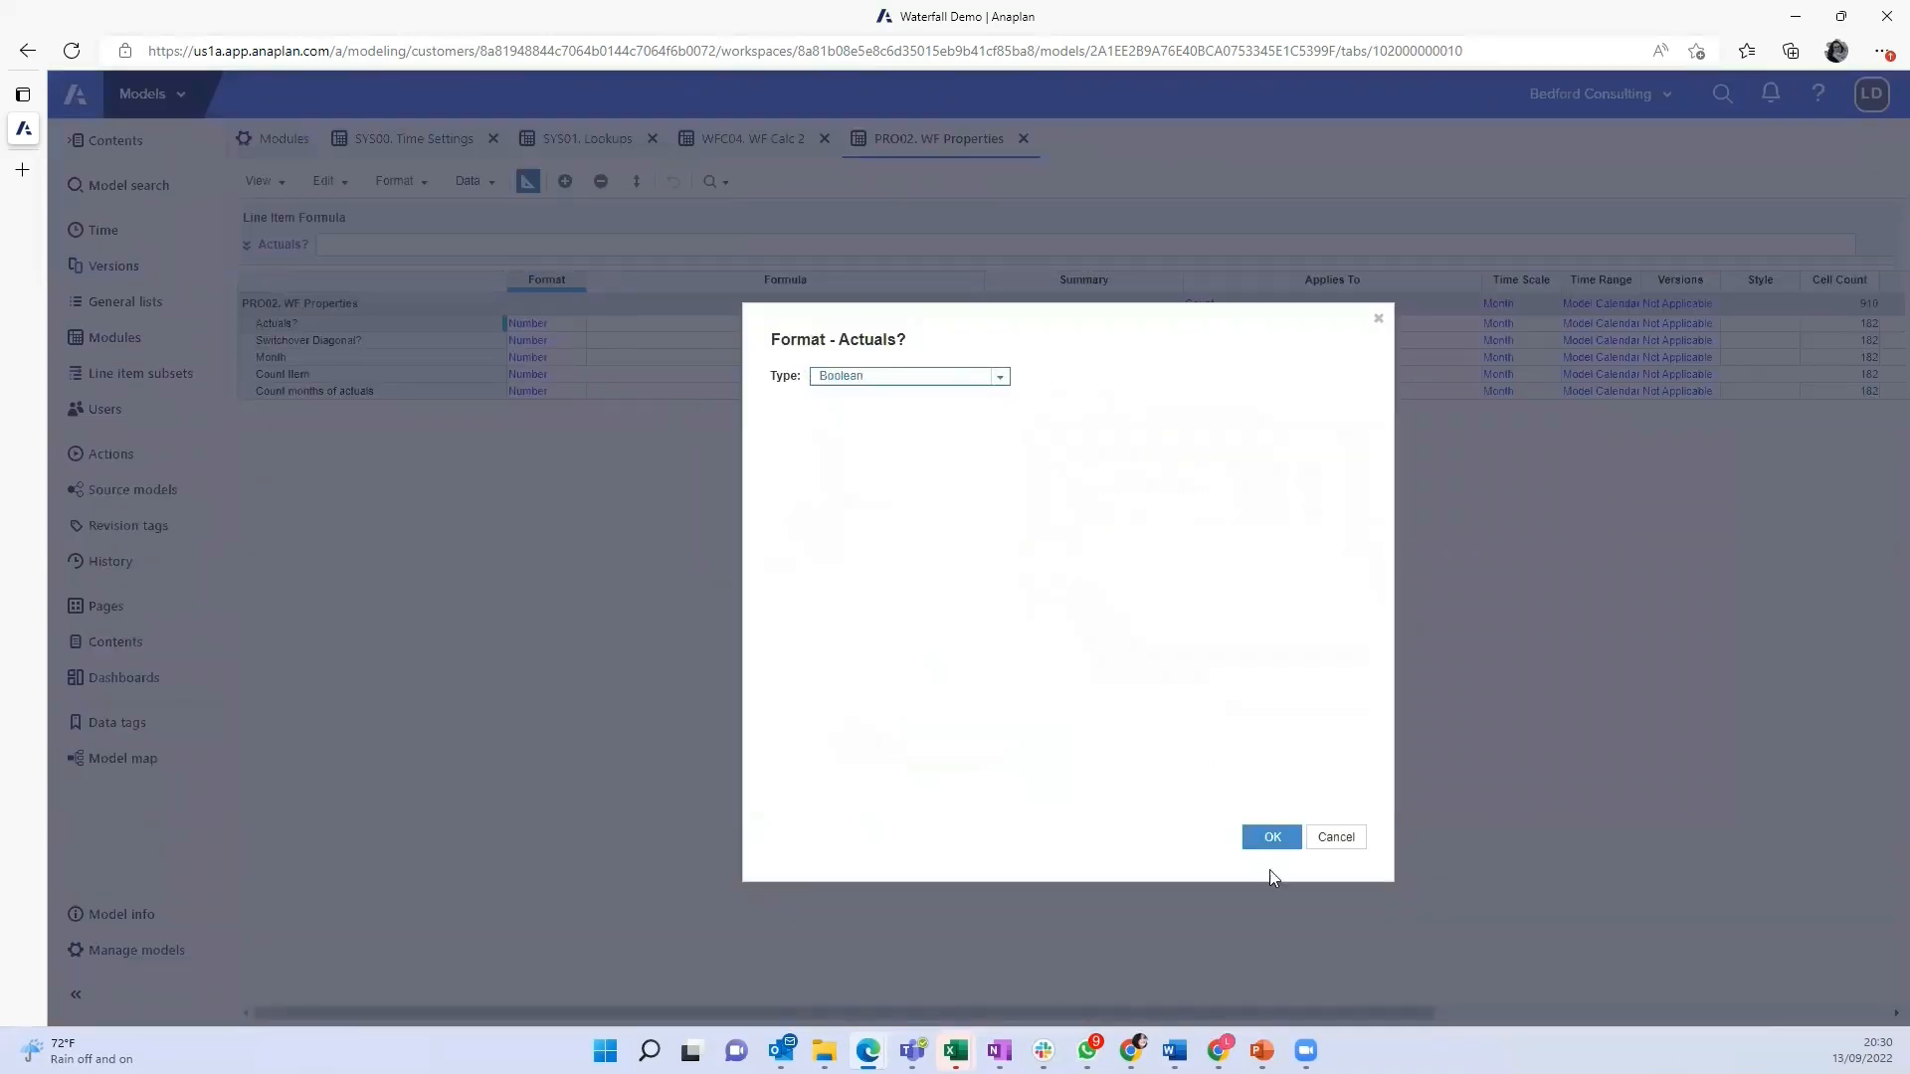
{"action": "left_click", "coordinate": [1273, 836]}
{"action": "key", "text": "ctrl+c"}
{"action": "left_click", "coordinate": [545, 342]}
{"action": "key", "text": "ctrl+v"}
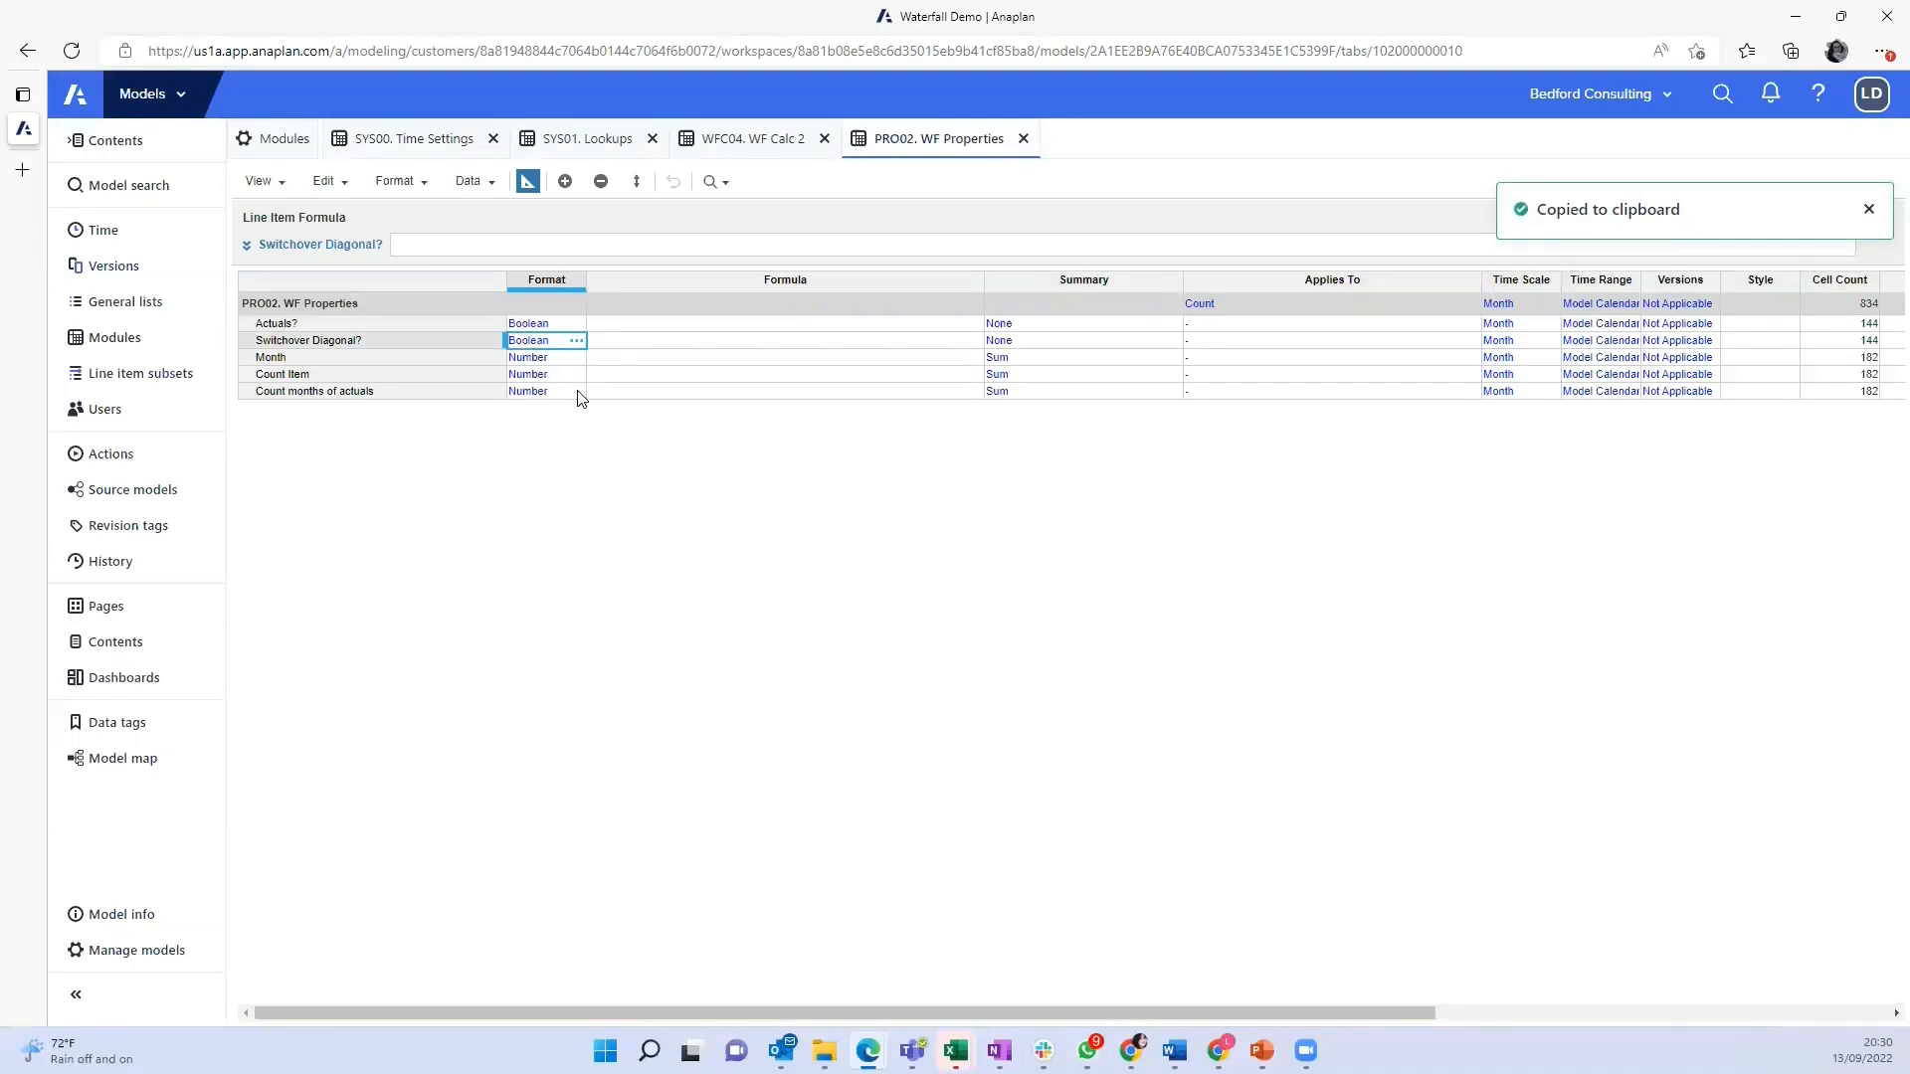
Format the Month line item as a Time Period of type Month
{"action": "left_click", "coordinate": [559, 358]}
{"action": "left_click", "coordinate": [576, 357]}
{"action": "left_click", "coordinate": [866, 376]}
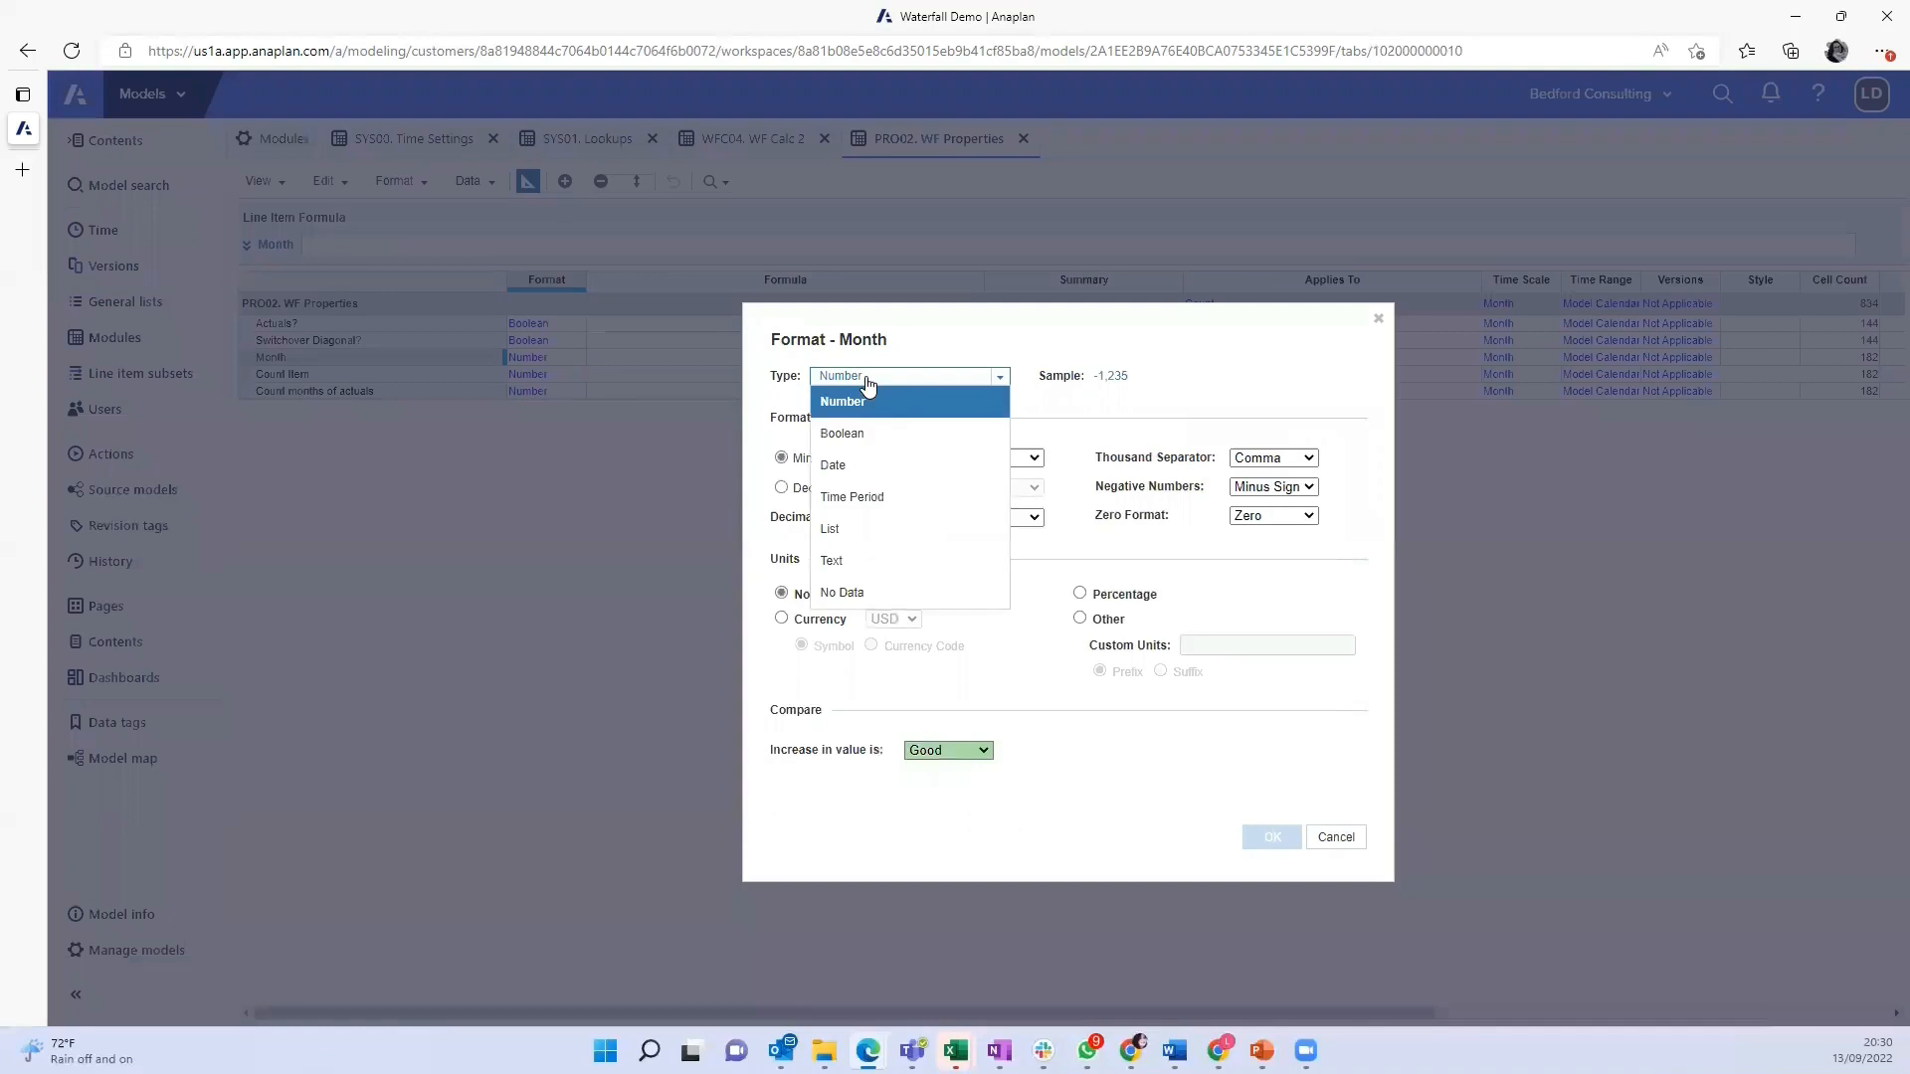
{"action": "left_click", "coordinate": [868, 503]}
{"action": "left_click", "coordinate": [1270, 838]}
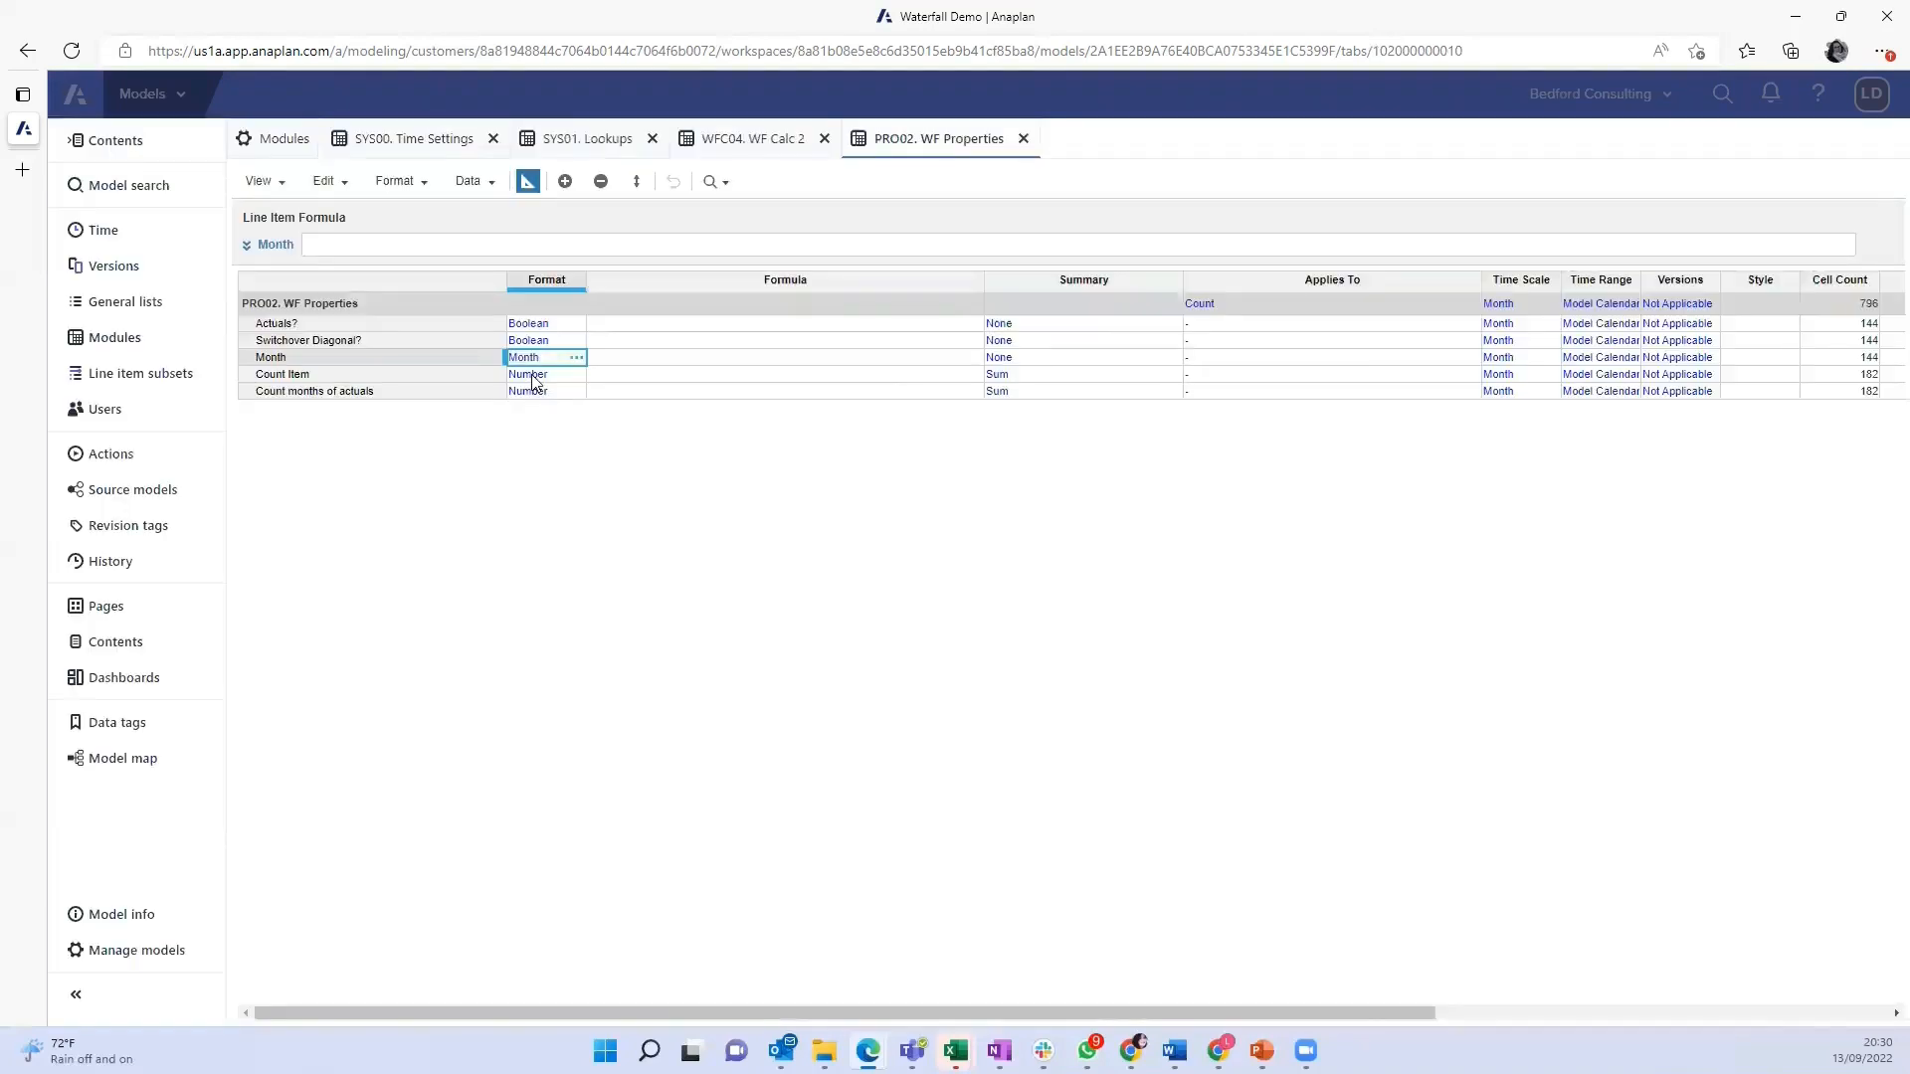
Format the Count Item line item as a list using the Count list
{"action": "left_click", "coordinate": [563, 375]}
{"action": "left_click", "coordinate": [577, 378]}
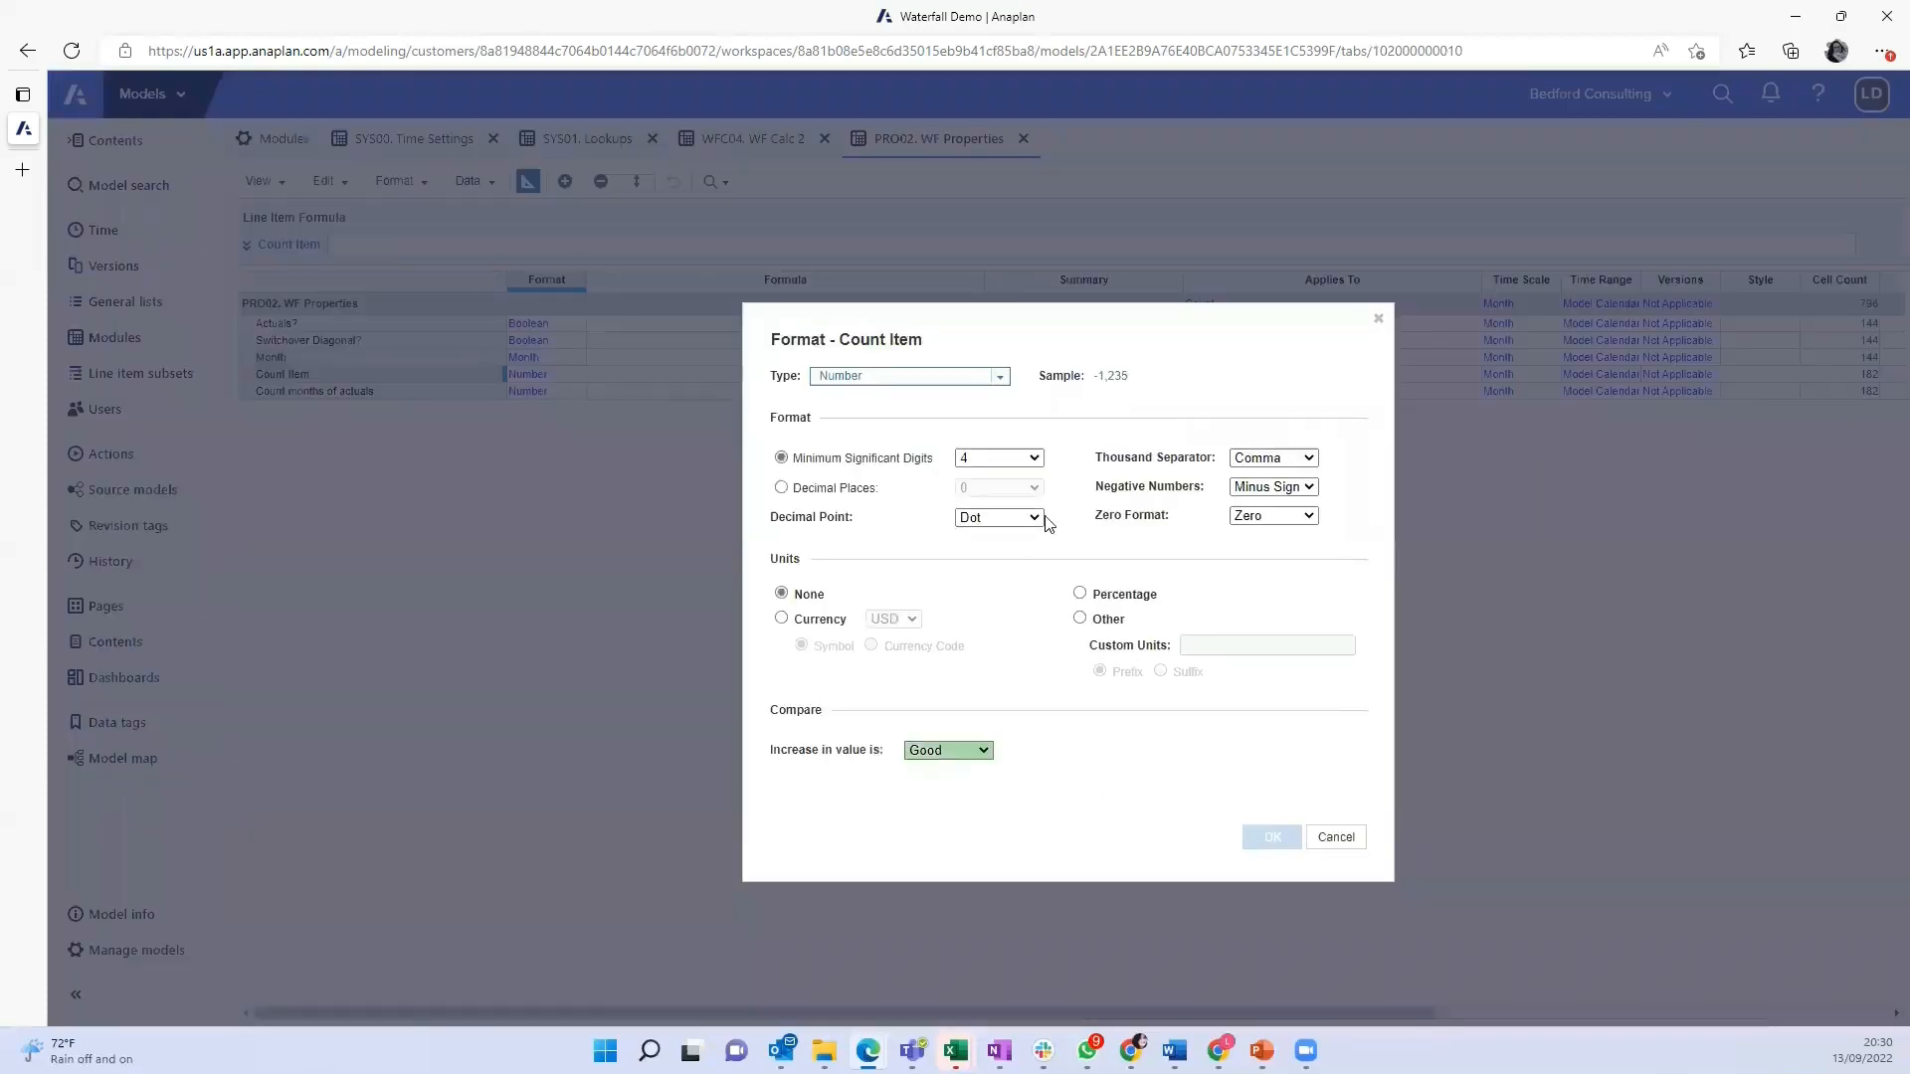
{"action": "left_click", "coordinate": [970, 380]}
{"action": "left_click", "coordinate": [865, 466]}
{"action": "left_click", "coordinate": [1272, 837]}
Review the WF Properties grid, examining the Month line item from Jan 22 to Dec 22 across counts +0 to +11
{"action": "left_click", "coordinate": [557, 394]}
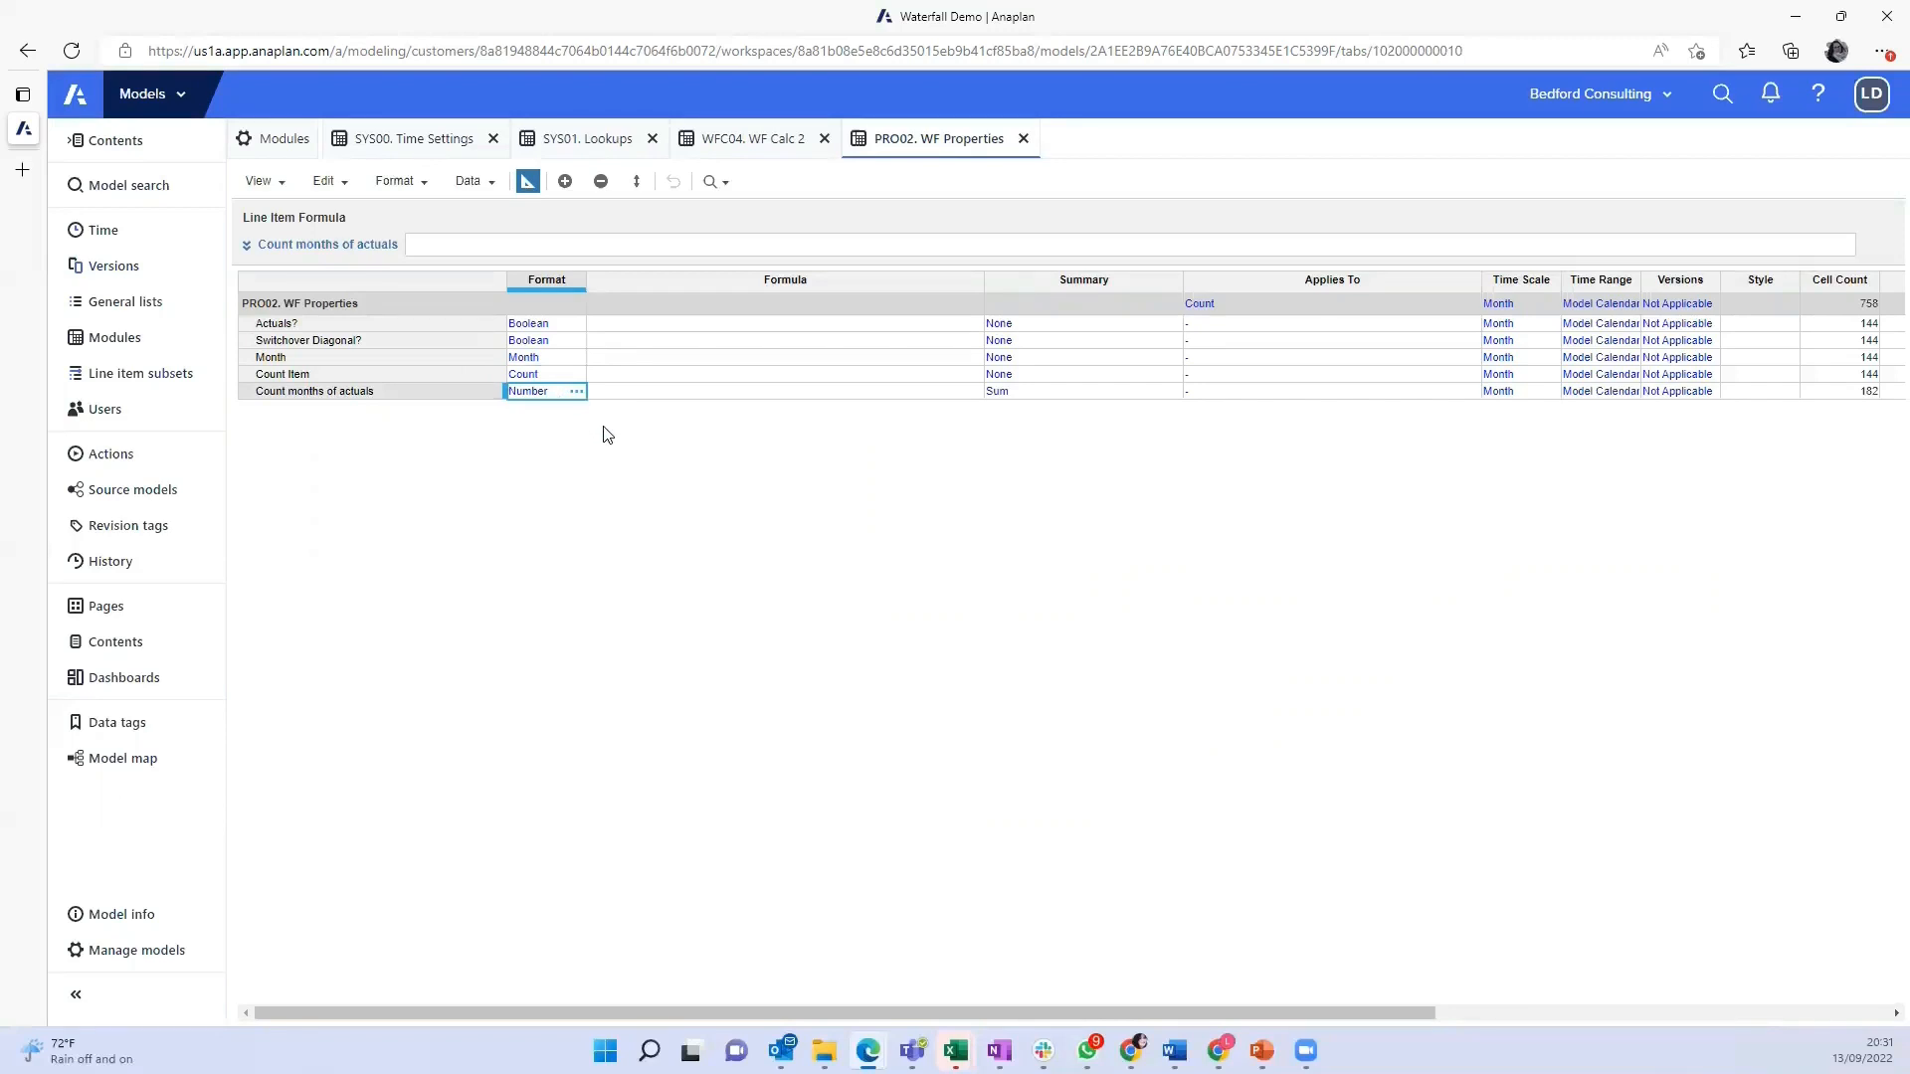
{"action": "left_click", "coordinate": [527, 182]}
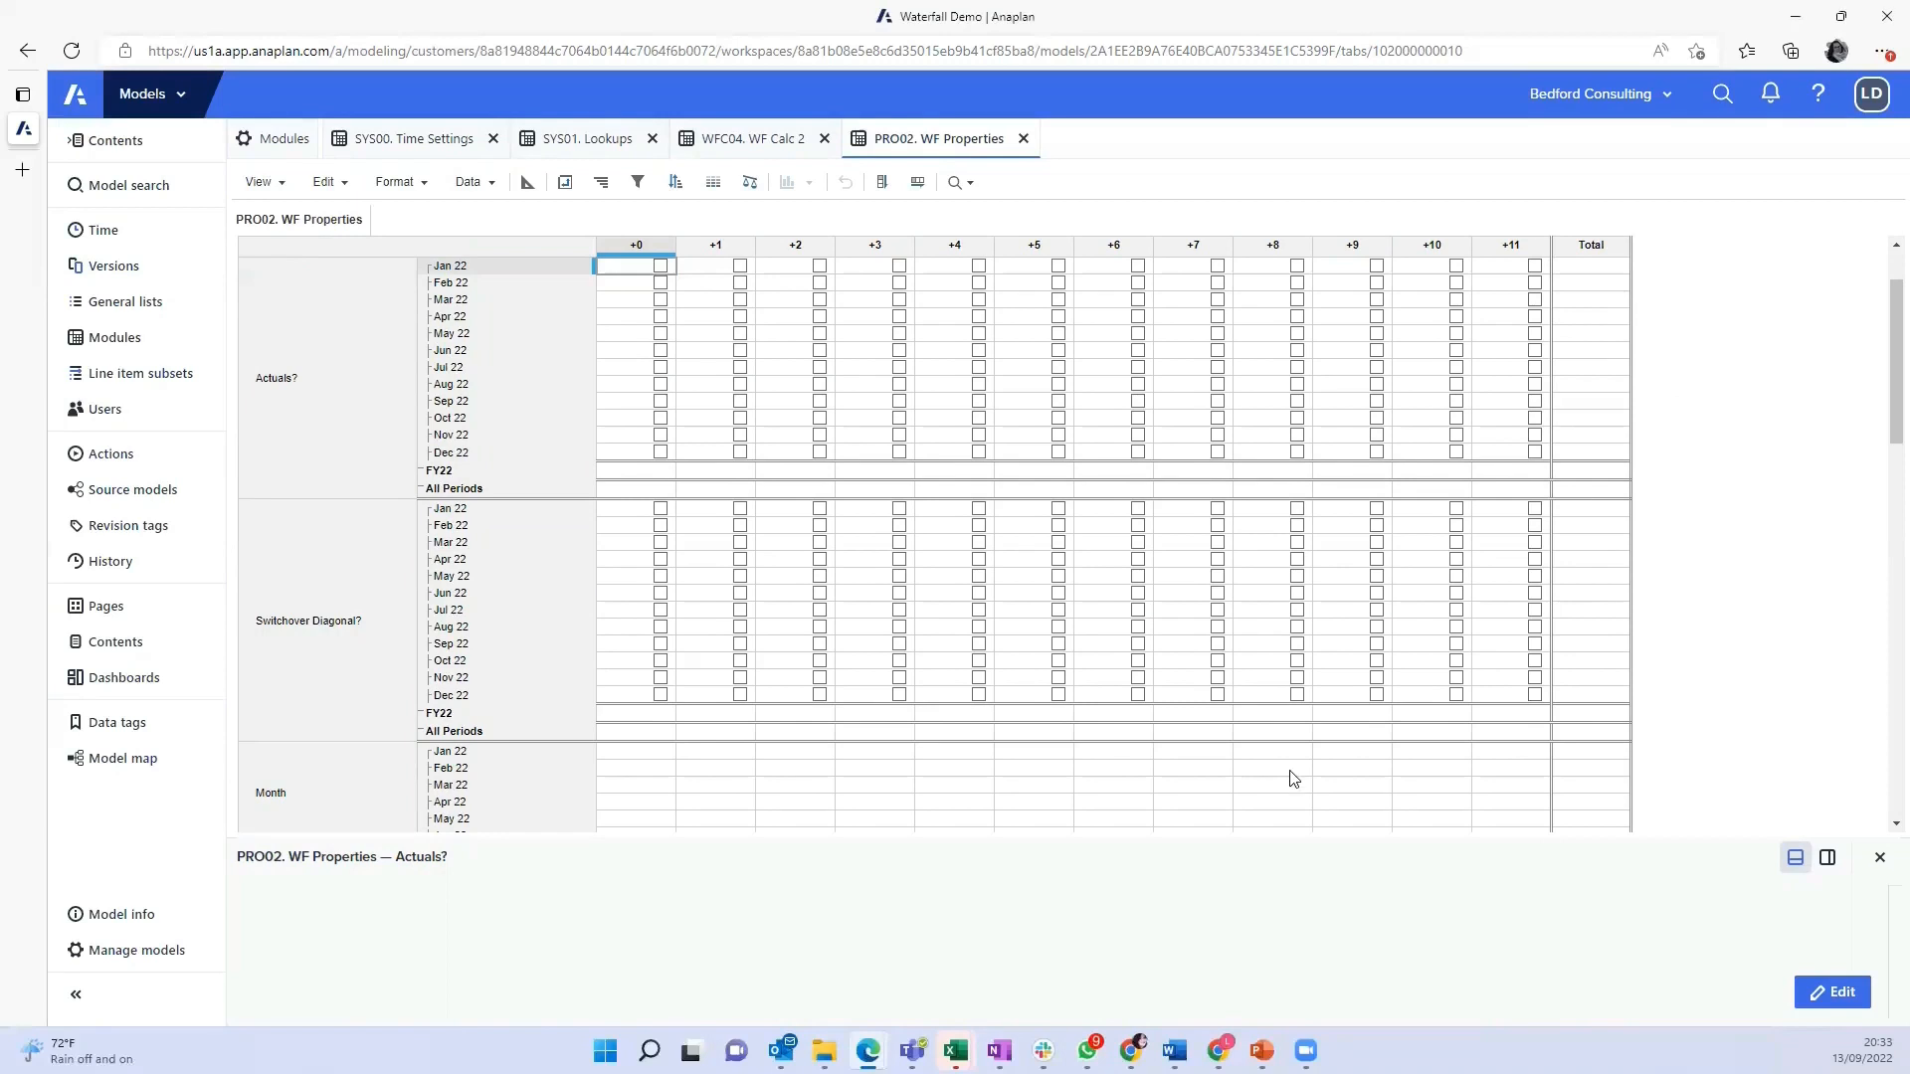
{"action": "left_click", "coordinate": [1283, 768]}
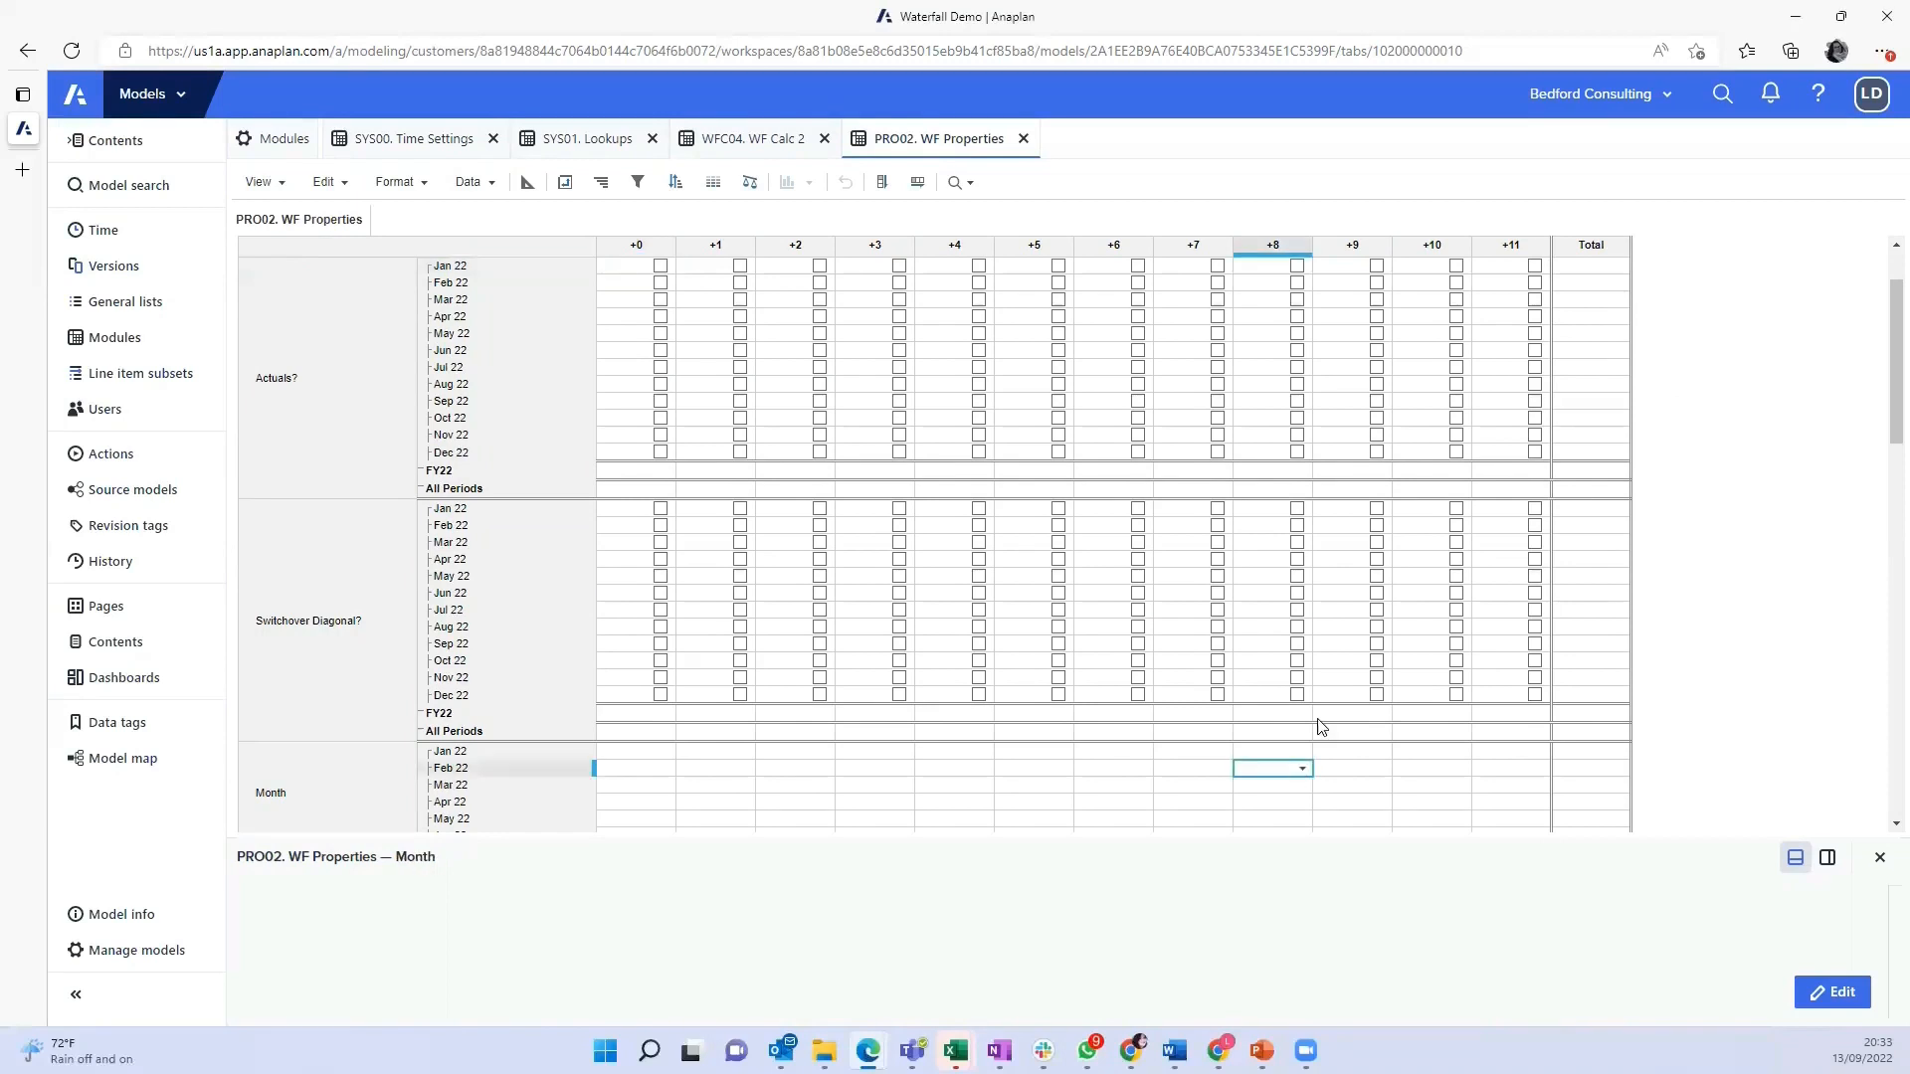
{"action": "scroll", "coordinate": [806, 649], "scroll_direction": "down", "scroll_amount": 2}
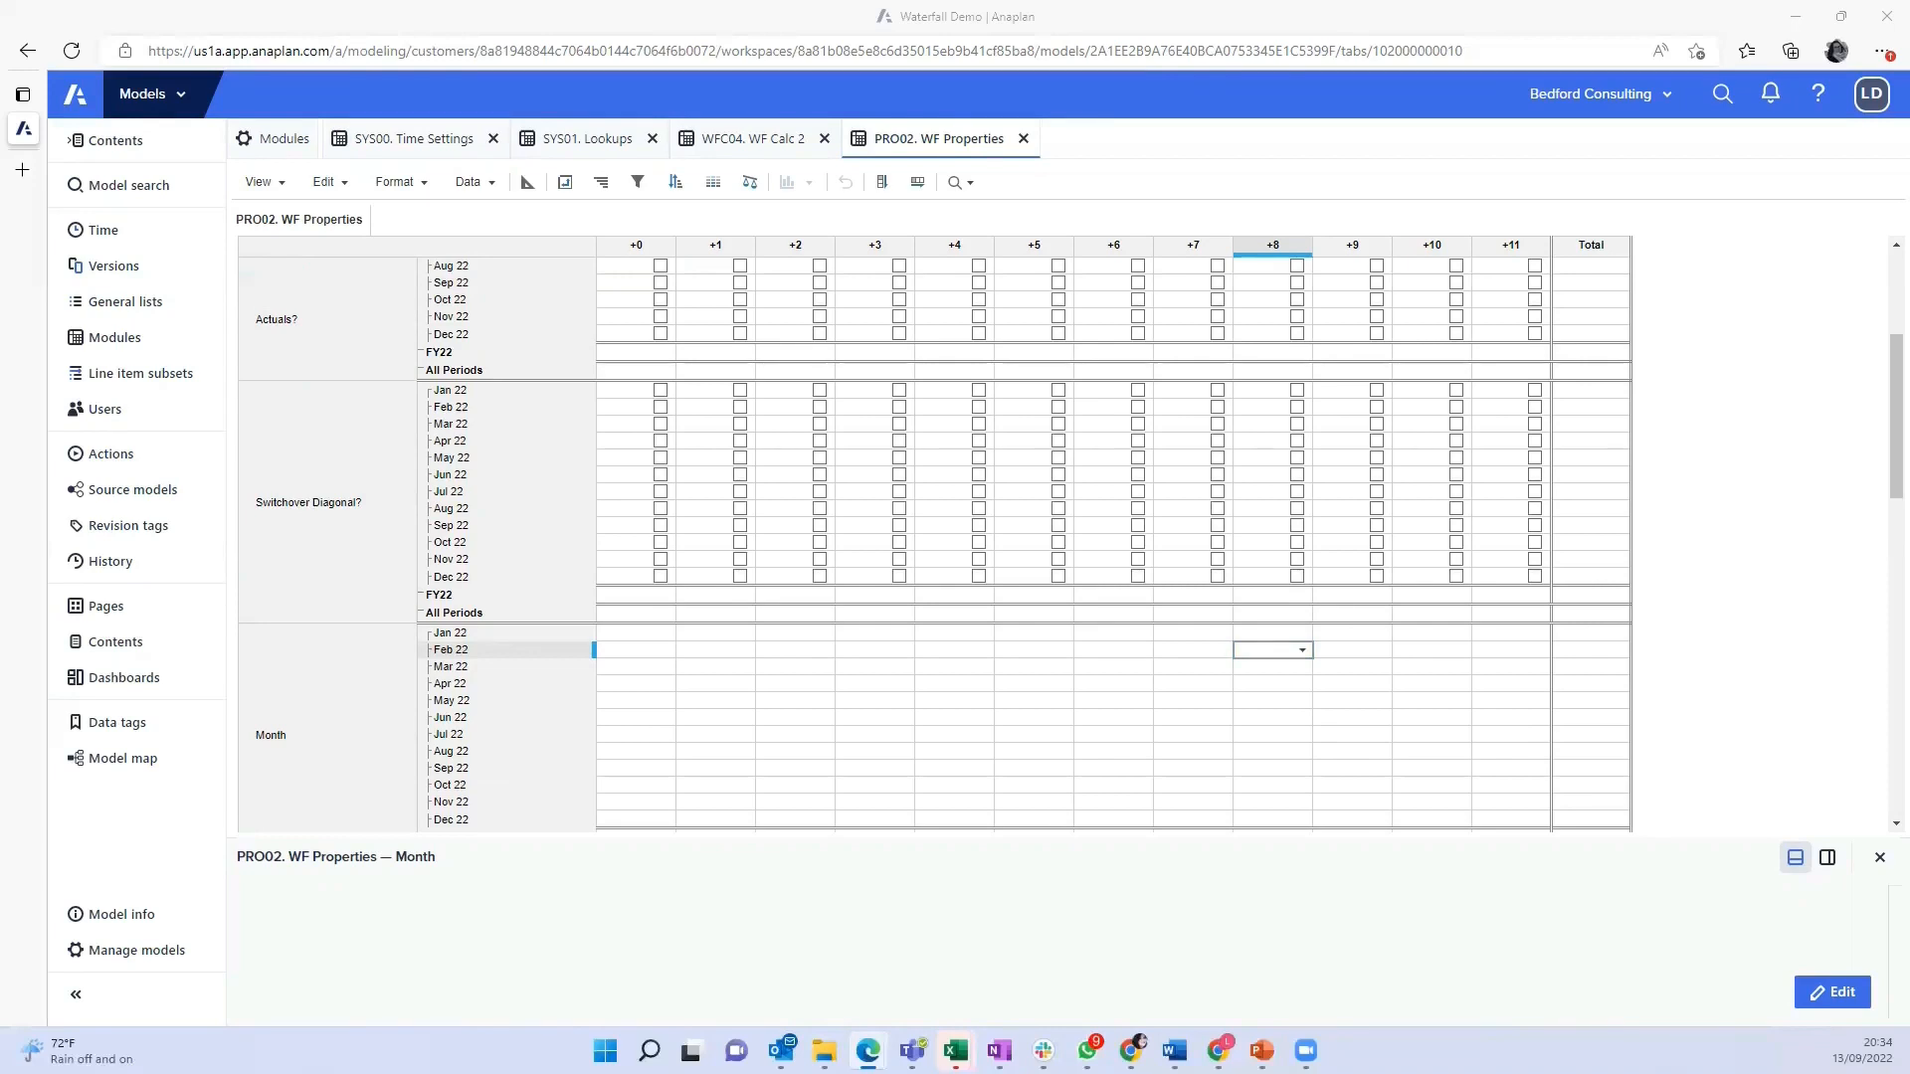
{"action": "left_click_drag", "start_coordinate": [637, 634], "coordinate": [1560, 793]}
{"action": "scroll", "coordinate": [1359, 685], "scroll_direction": "down", "scroll_amount": 1}
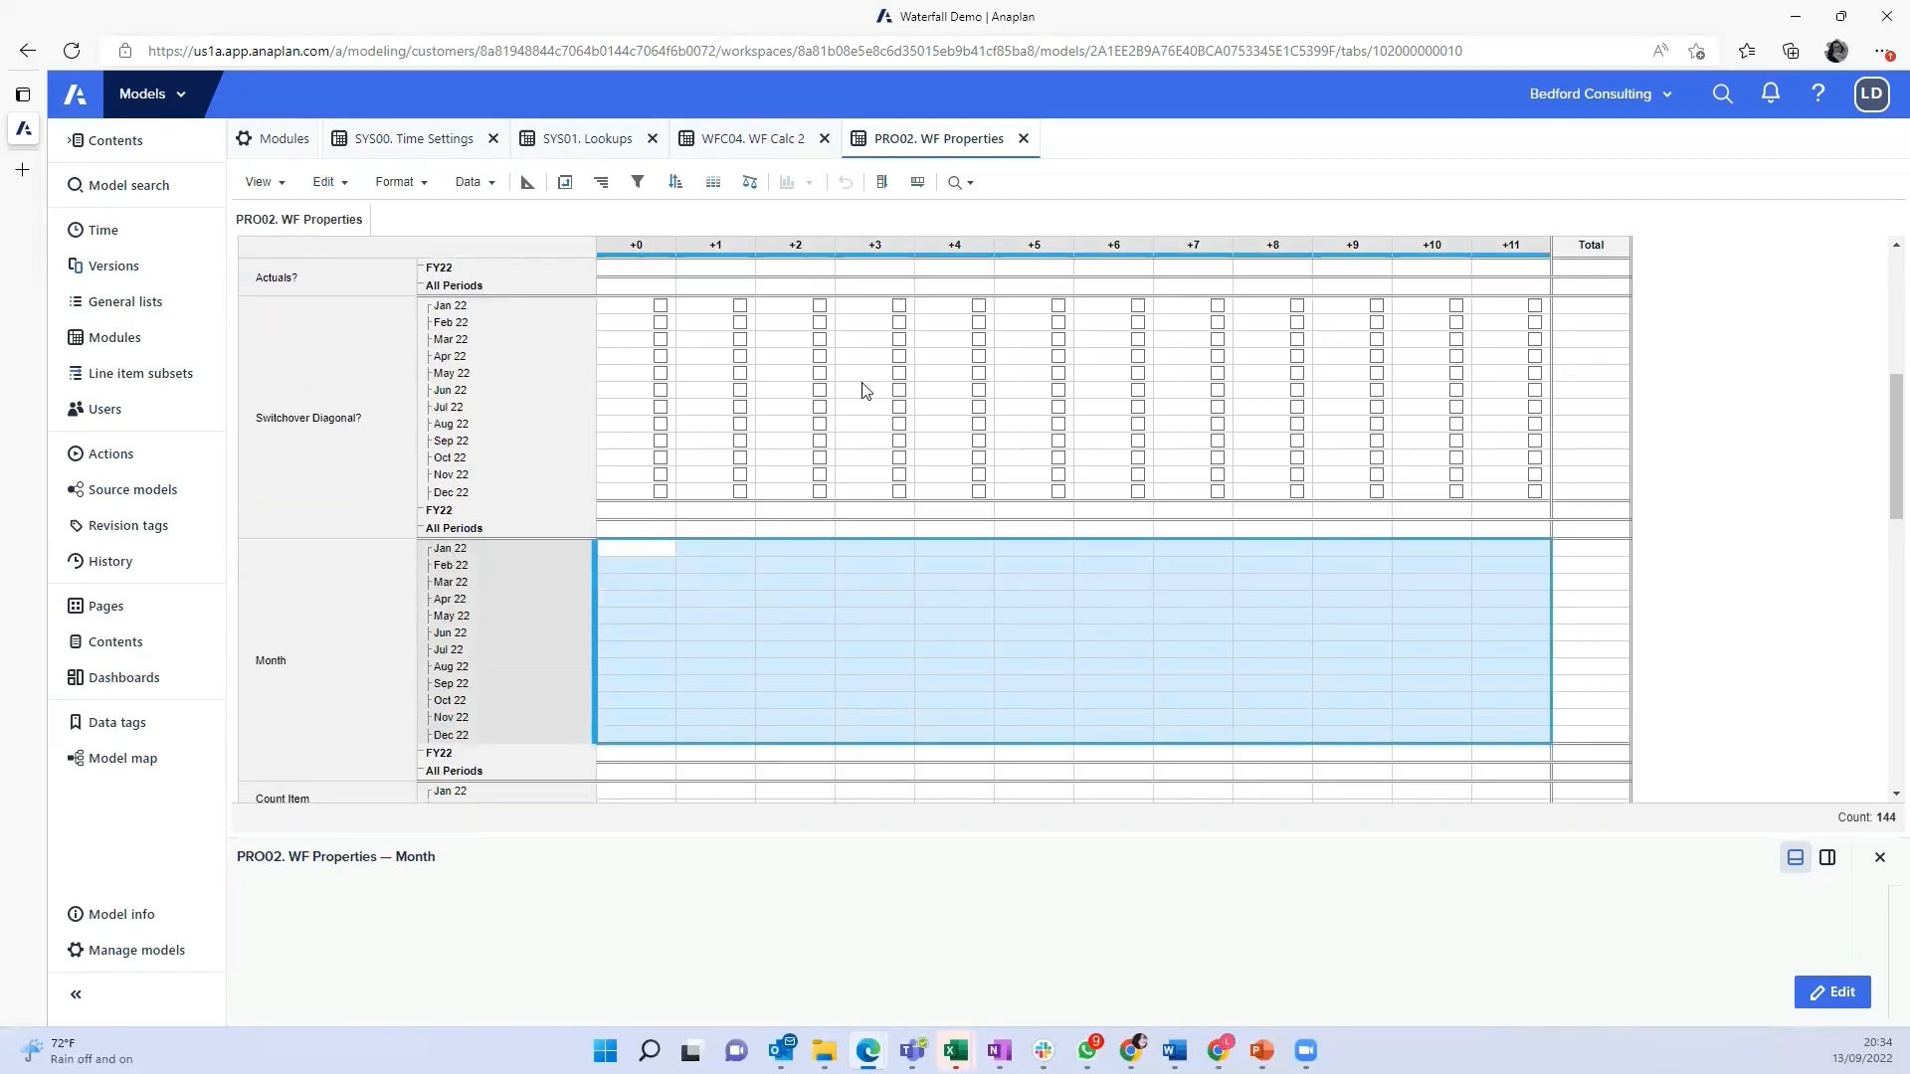
{"action": "left_click_drag", "start_coordinate": [480, 547], "coordinate": [475, 738]}
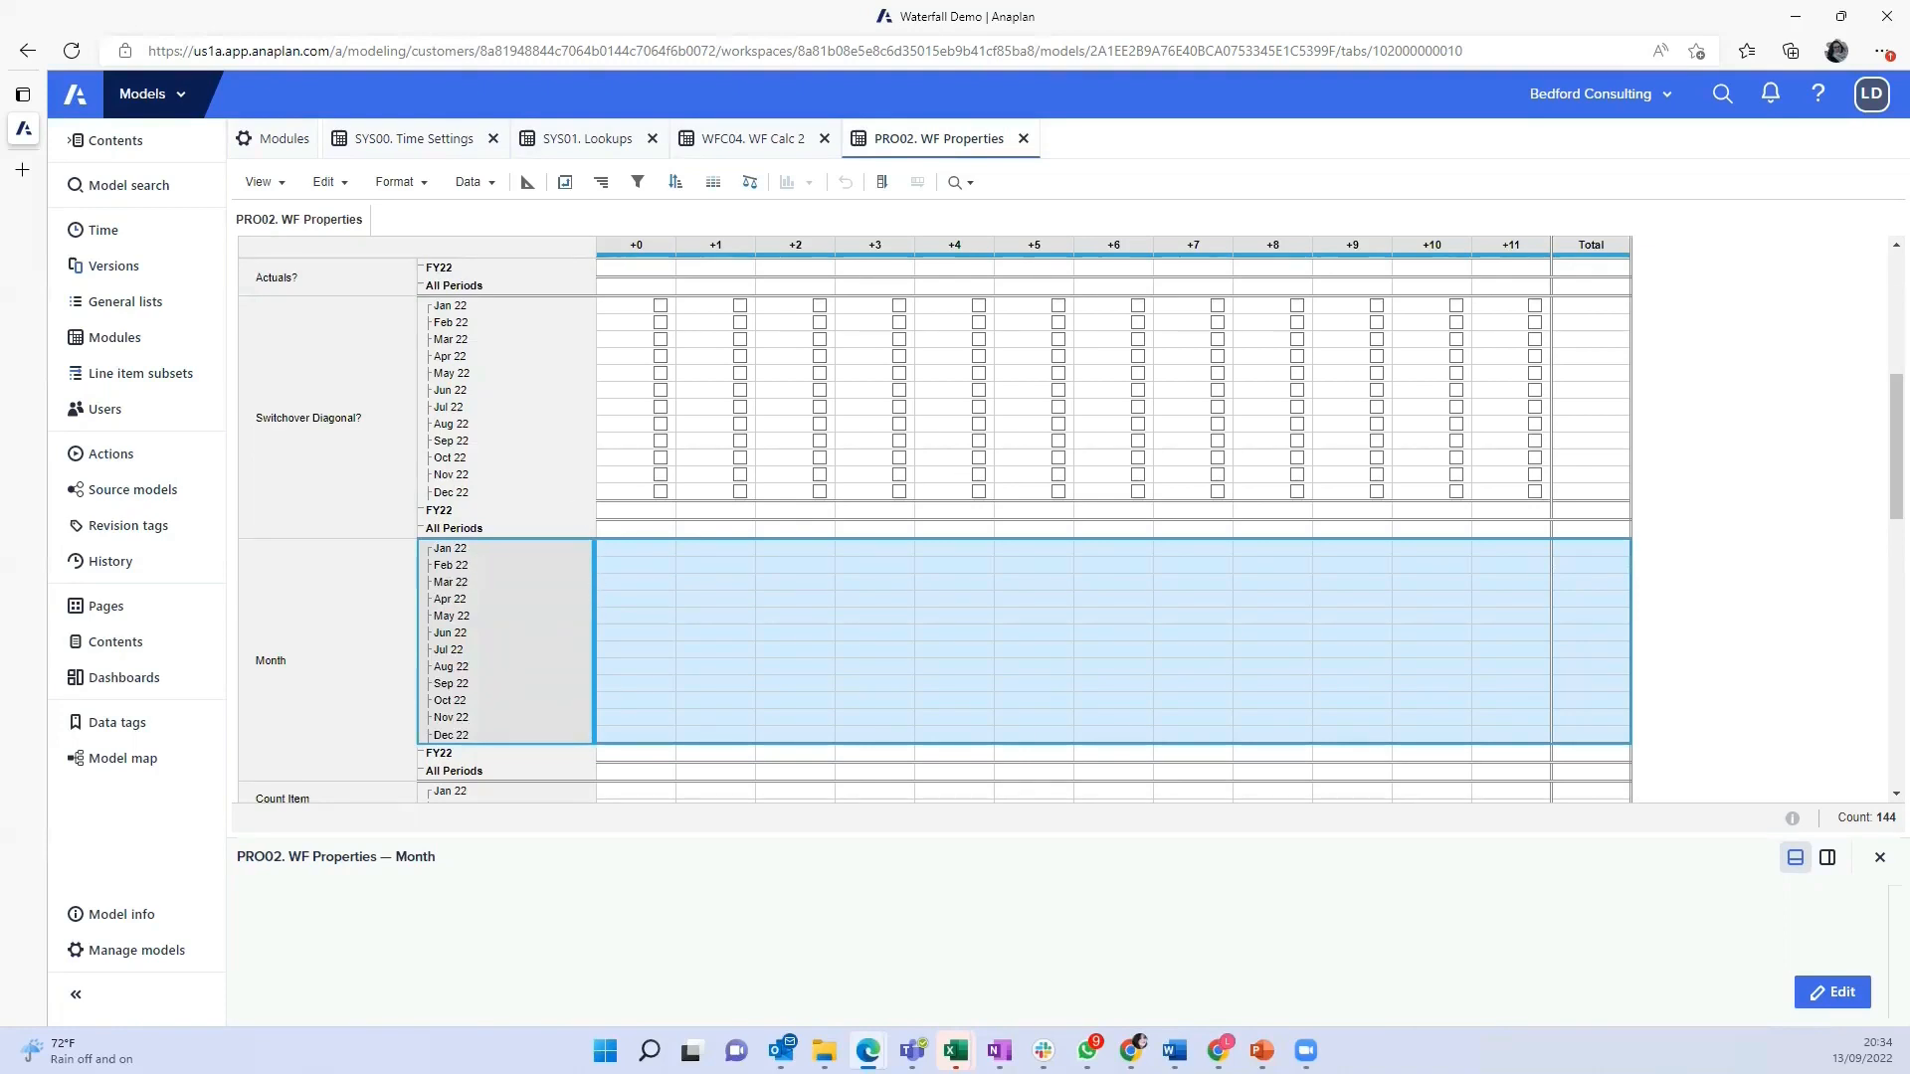
{"action": "key", "text": "alt+Tab"}
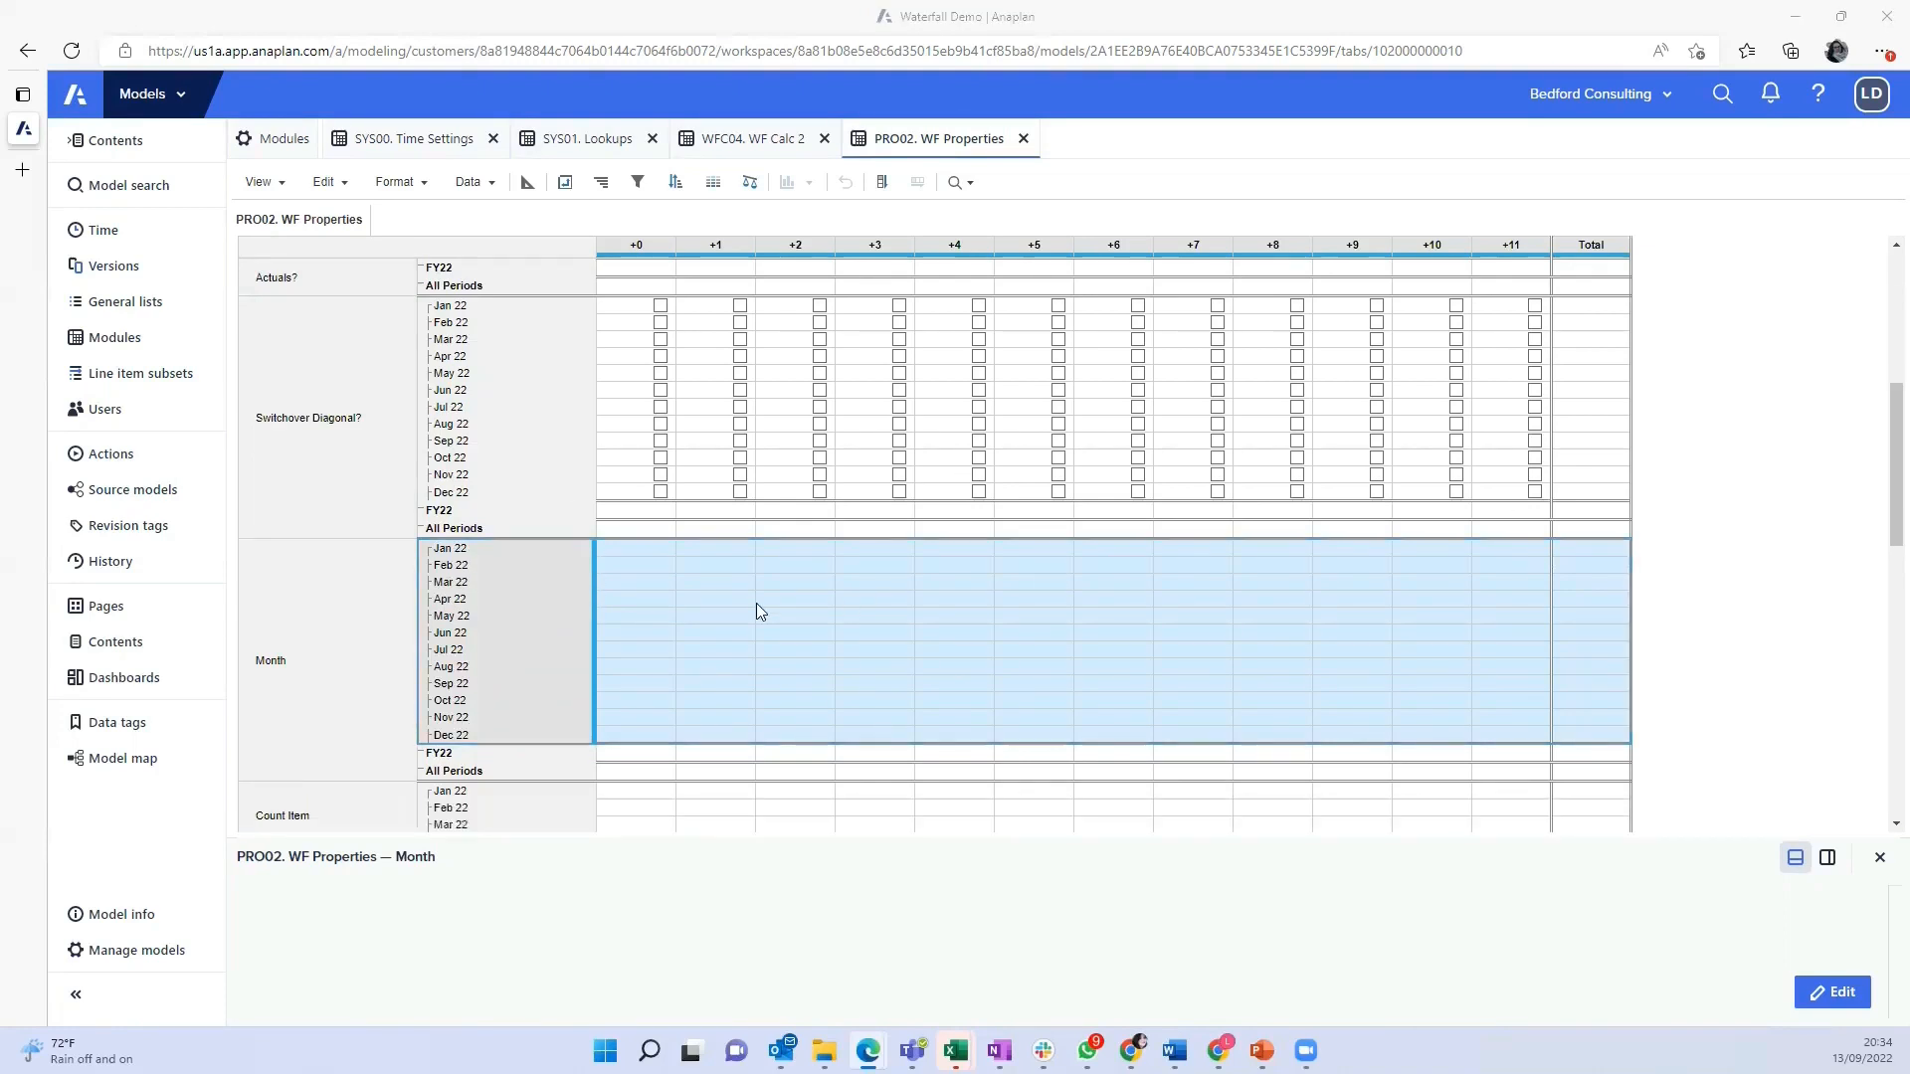
Examine how individual Month cells relate start months to counts, along the Jan 22 row and diagonally from Jul 22
{"action": "left_click", "coordinate": [634, 716]}
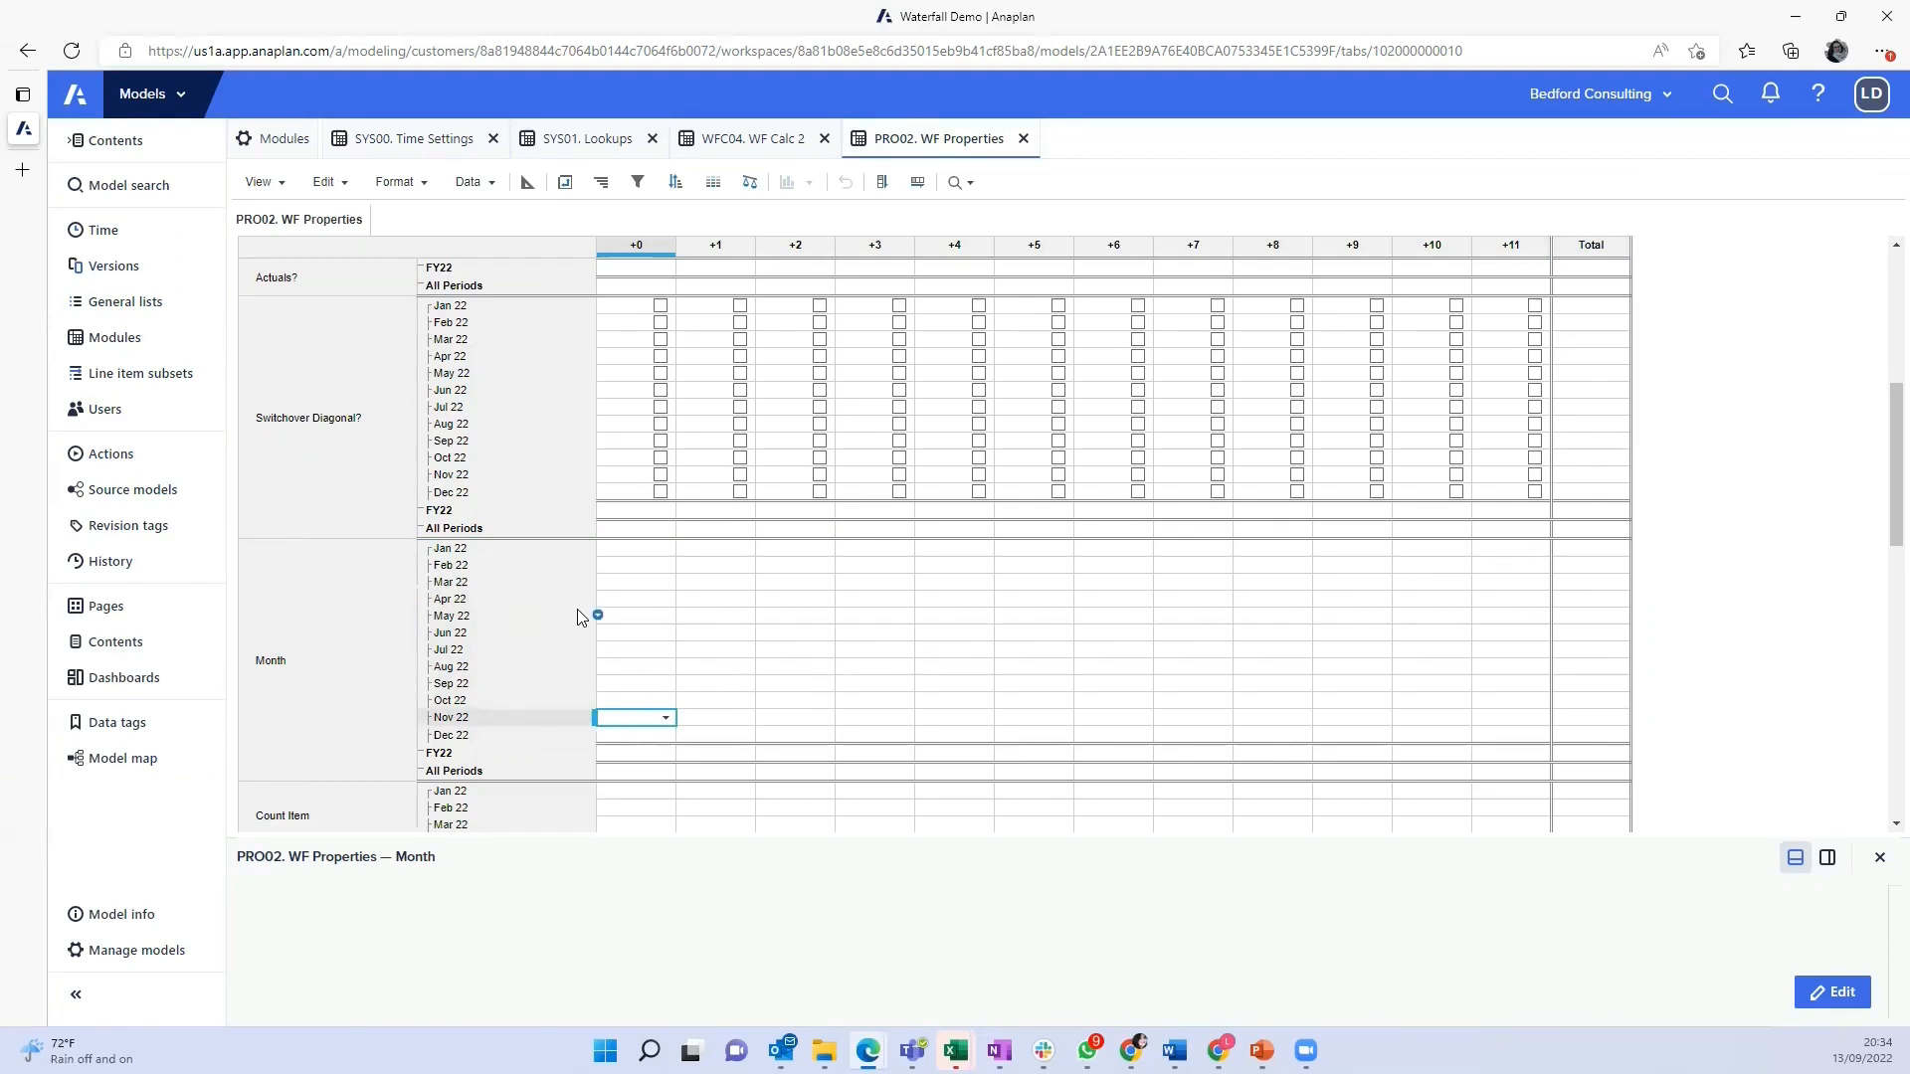
{"action": "left_click", "coordinate": [463, 550]}
{"action": "left_click", "coordinate": [644, 551]}
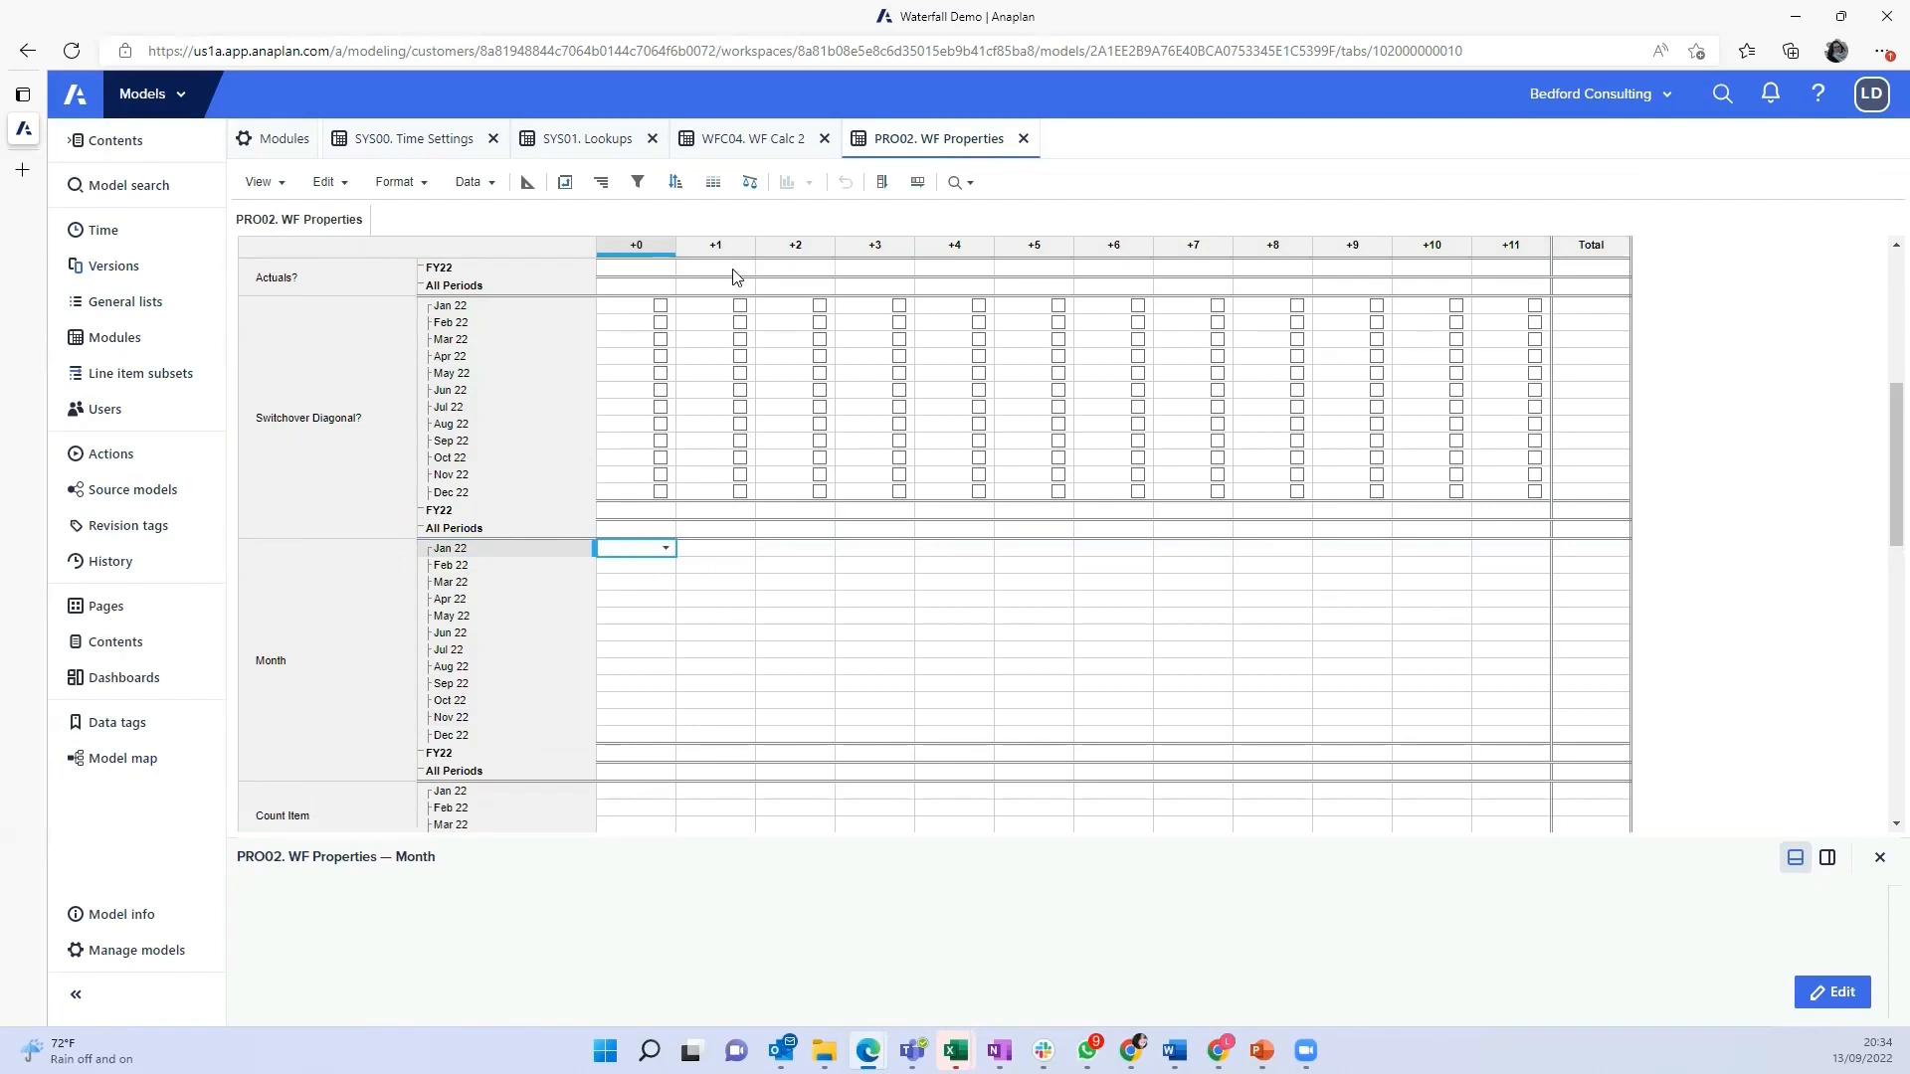
{"action": "left_click", "coordinate": [729, 555]}
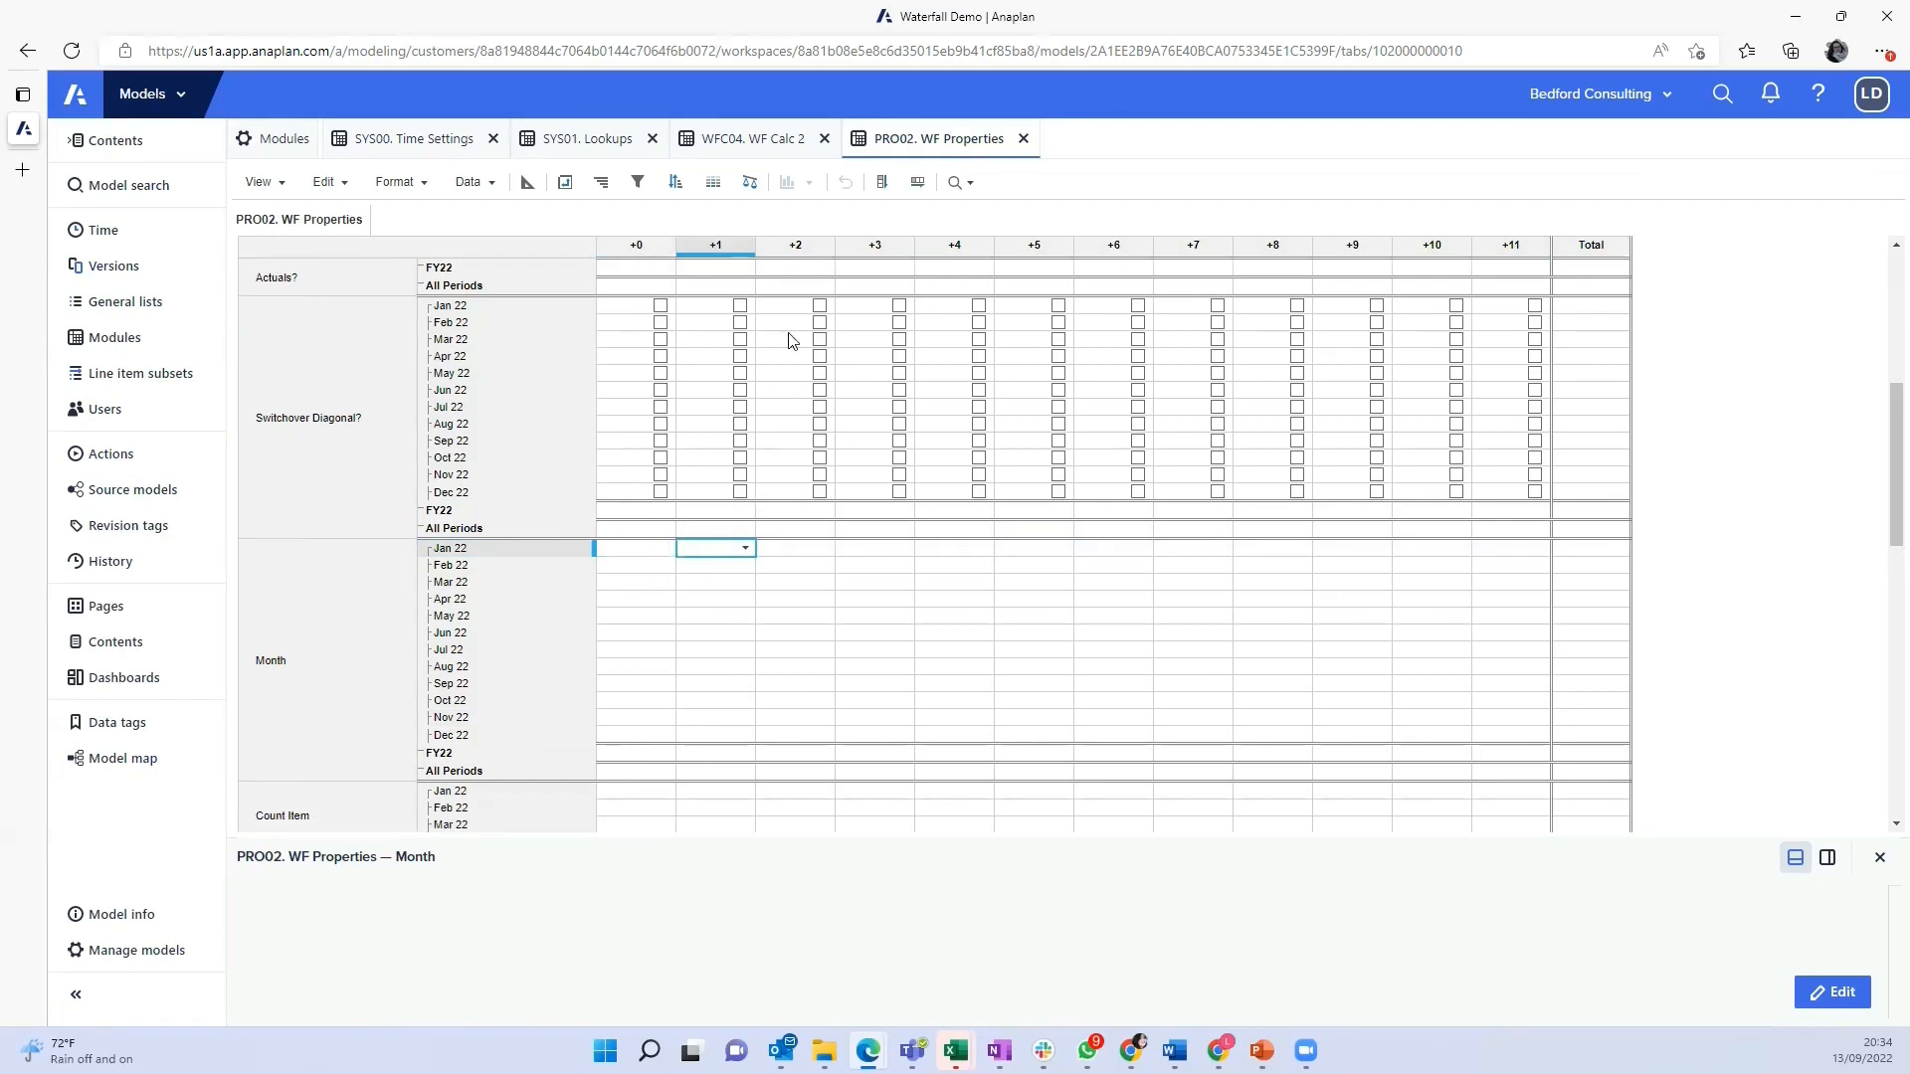
{"action": "left_click", "coordinate": [788, 552]}
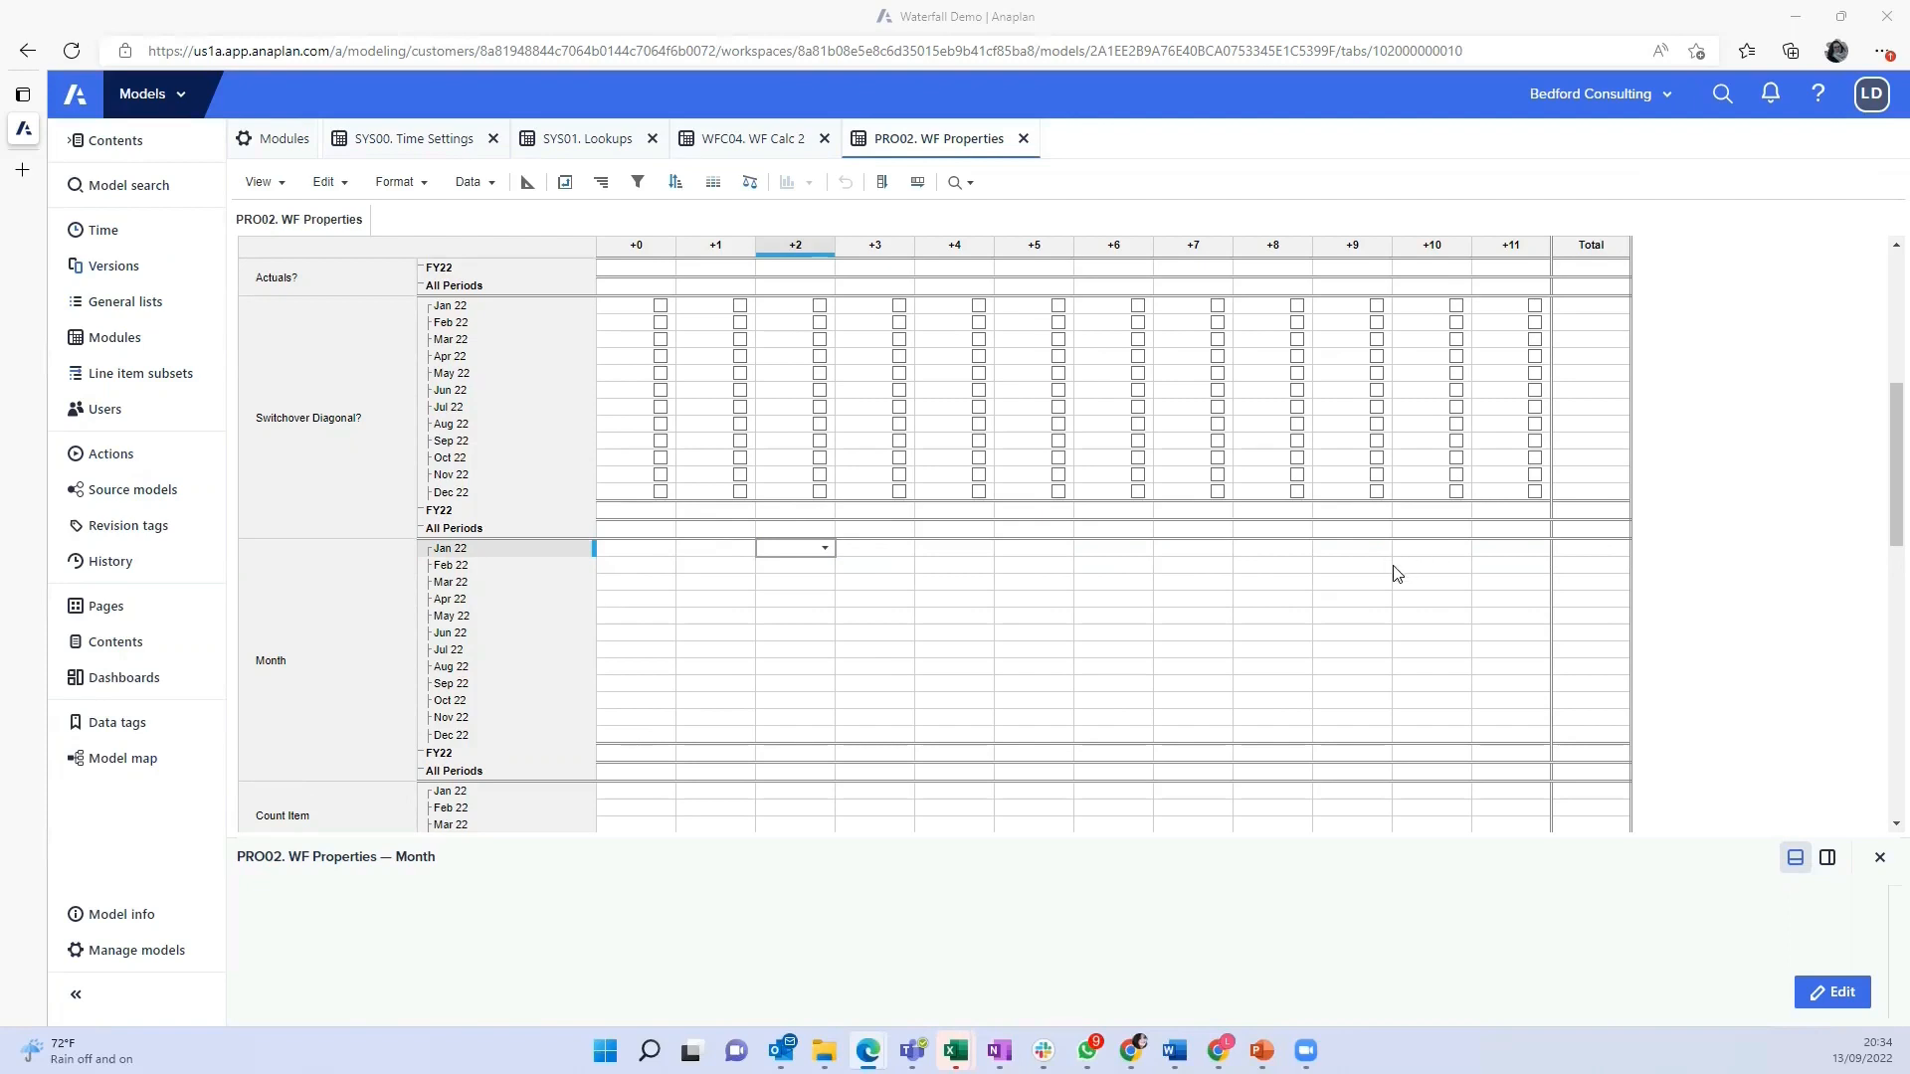
{"action": "left_click", "coordinate": [469, 653]}
{"action": "left_click", "coordinate": [633, 652]}
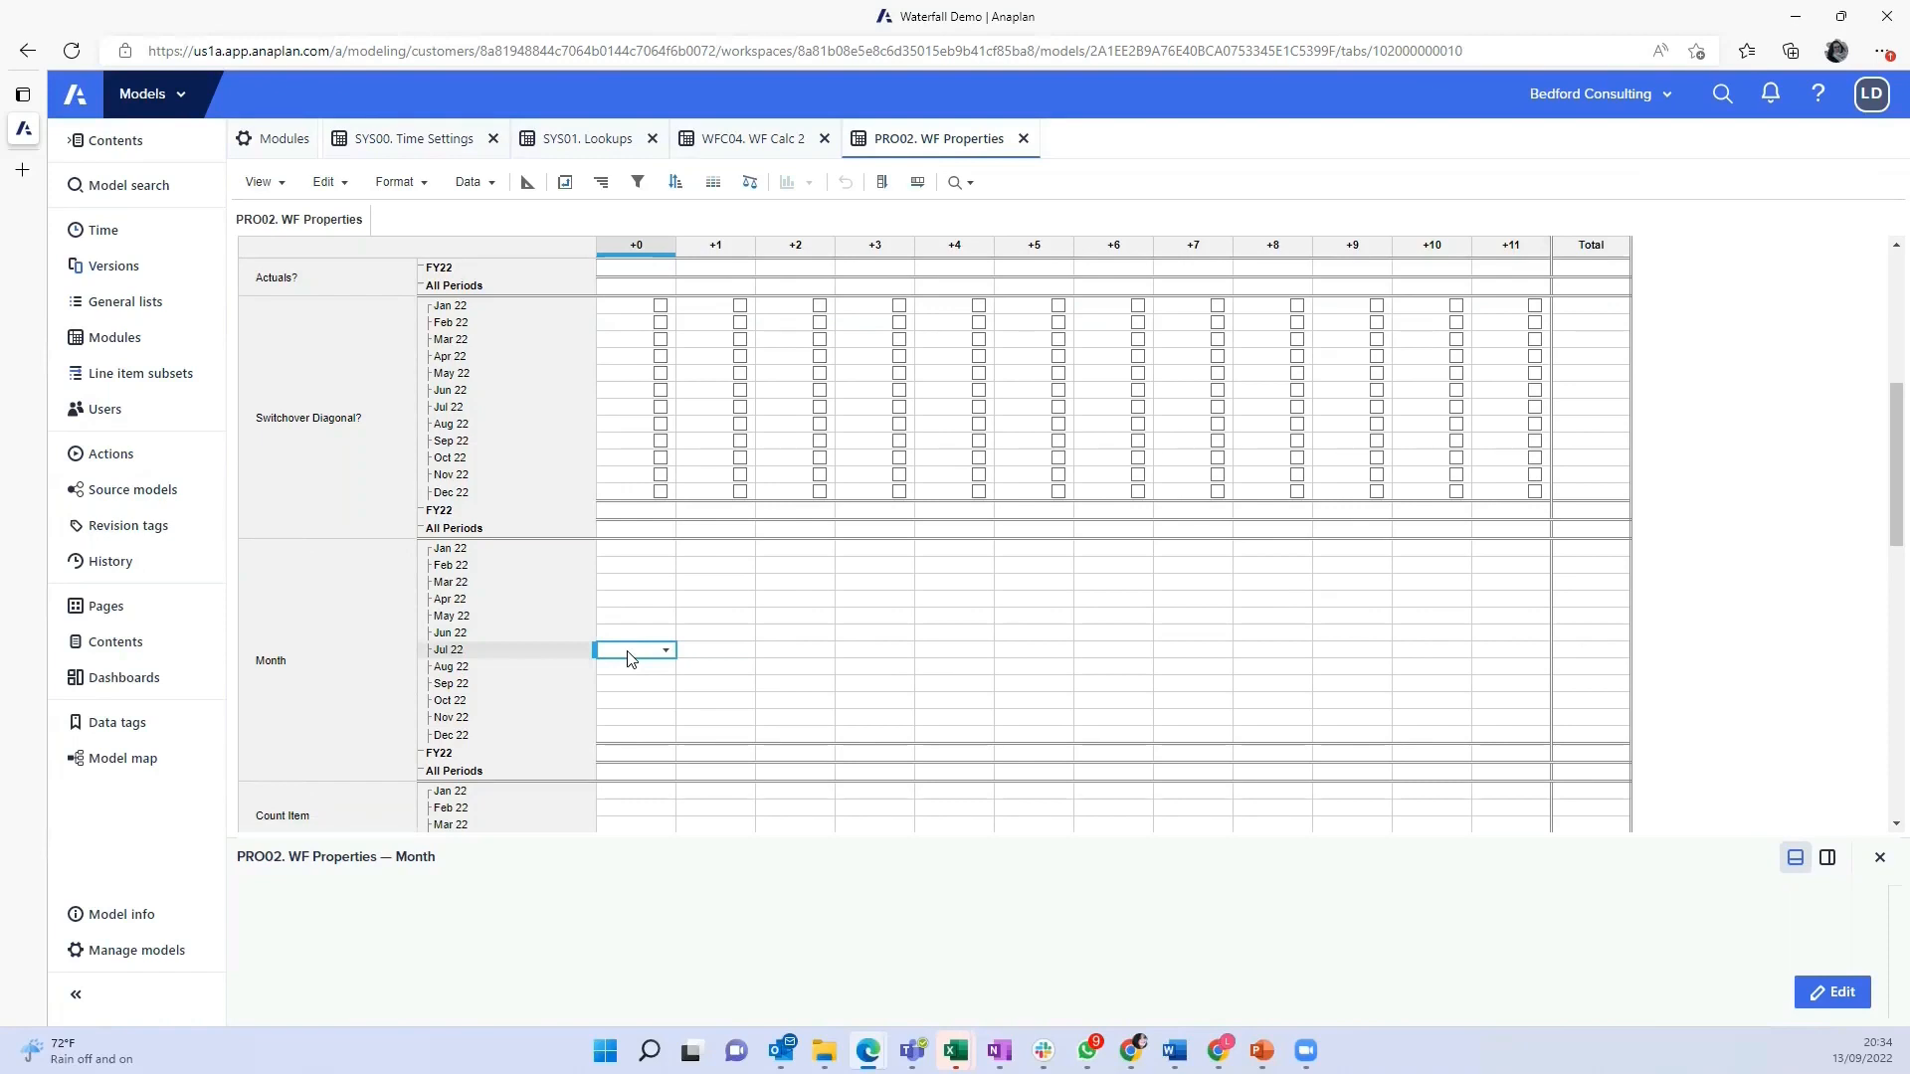
{"action": "left_click", "coordinate": [702, 634]}
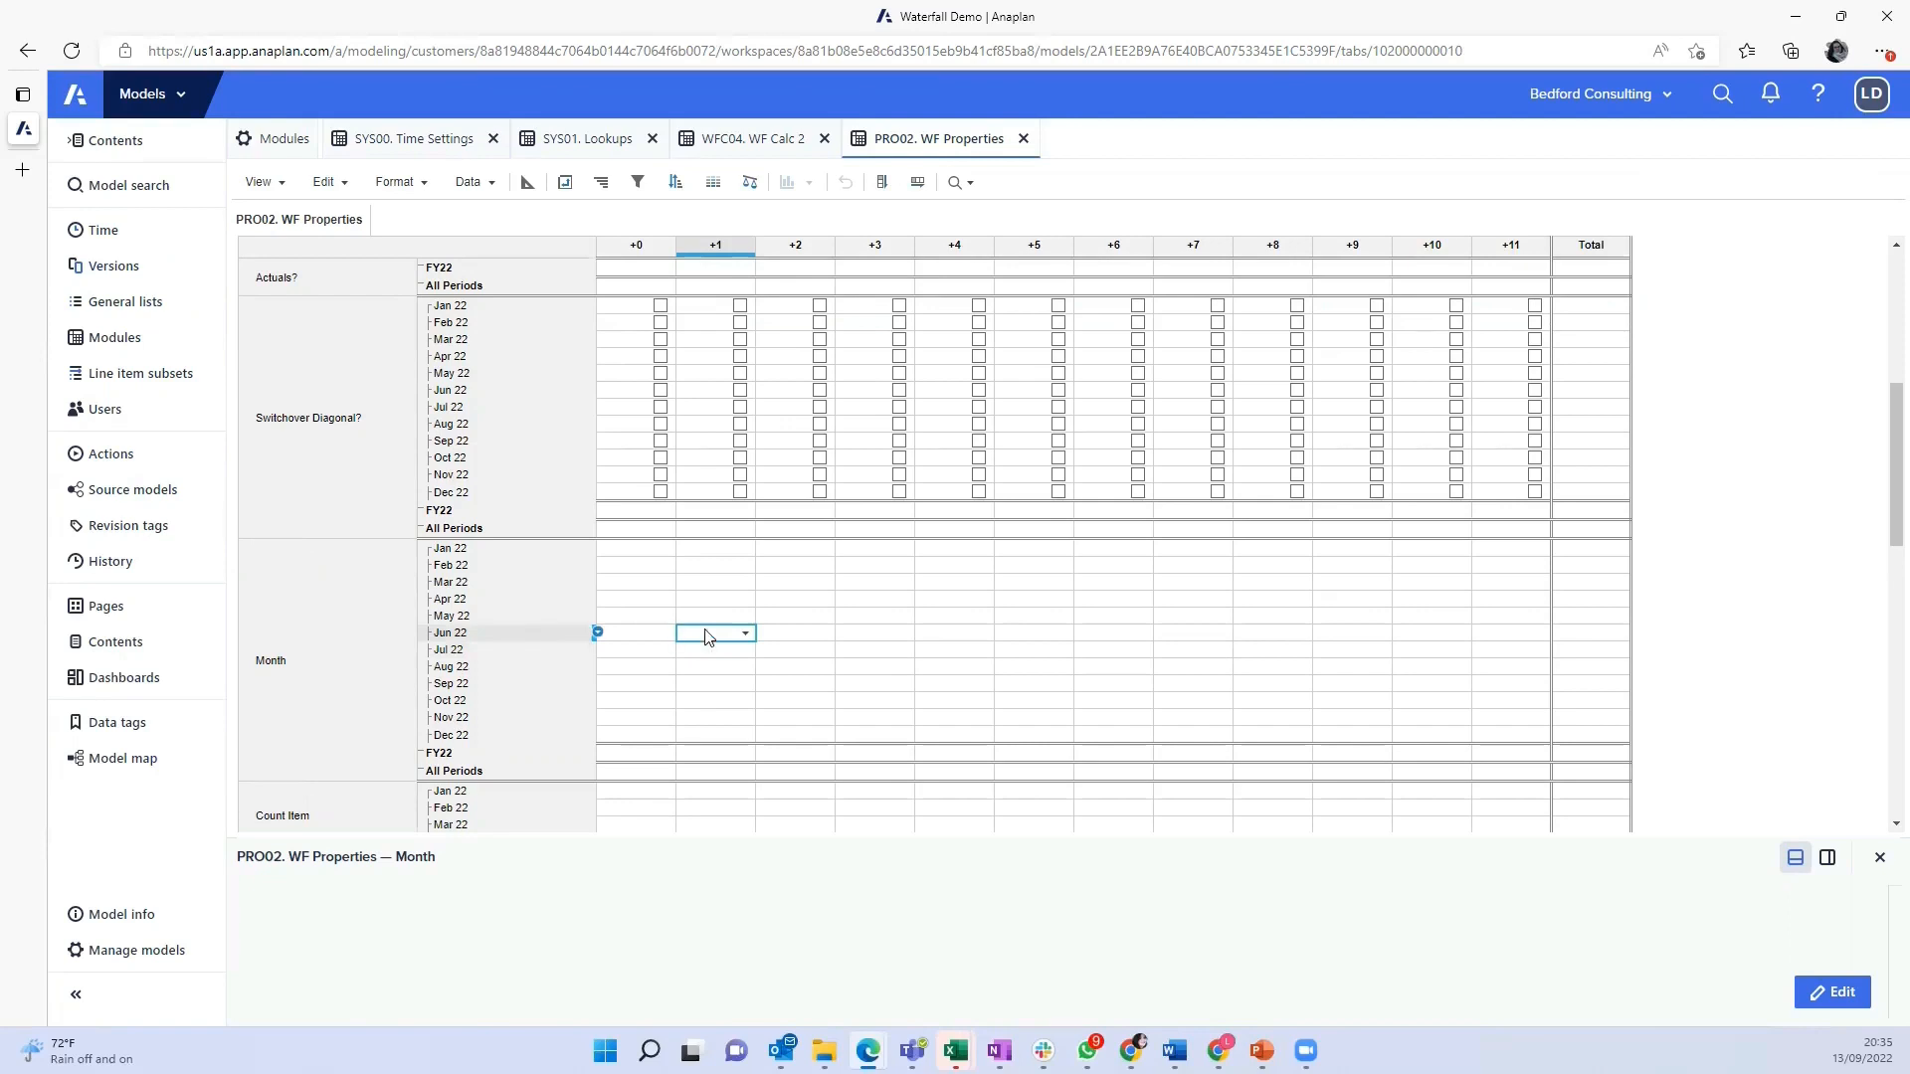
{"action": "left_click", "coordinate": [792, 616]}
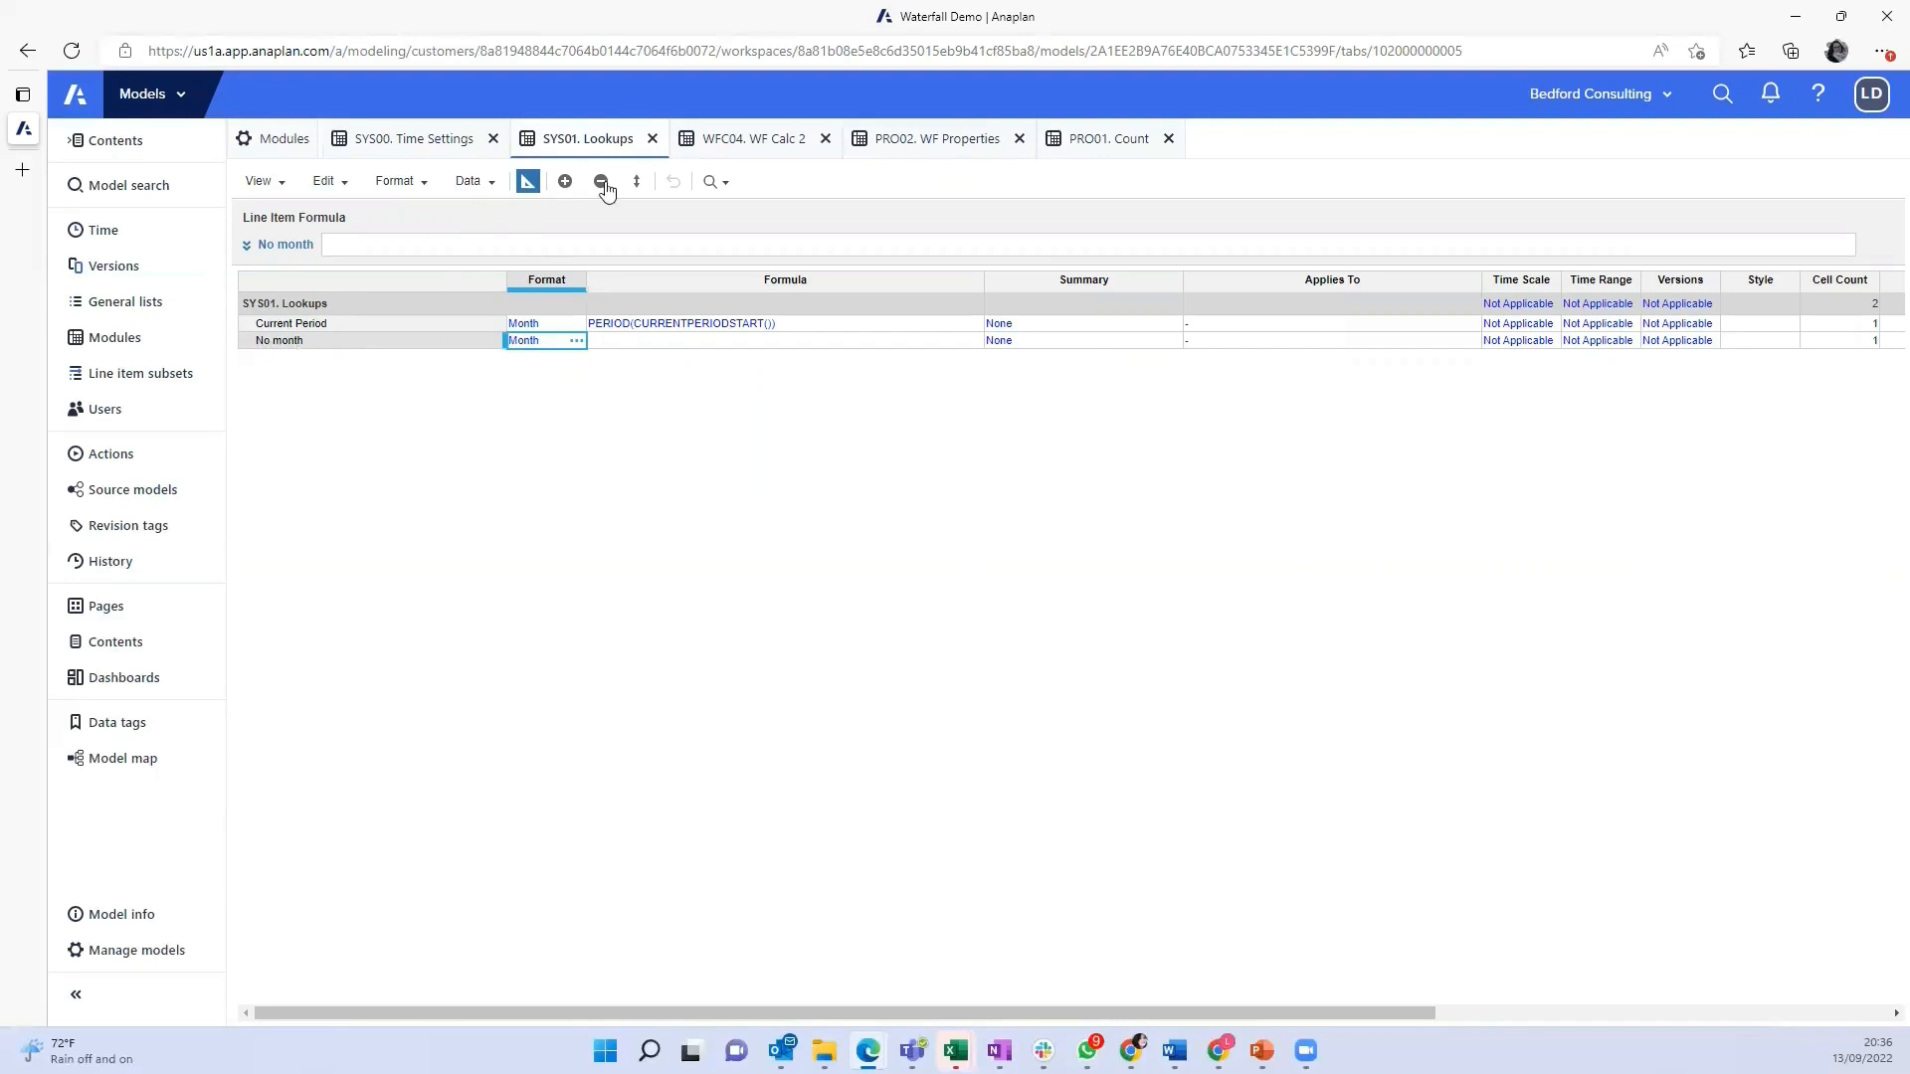
Check the No month line item in SYS01. Lookups, look at WFC04. WF Calc 2 and return to the PRO02. WF Properties grid
{"action": "left_click", "coordinate": [527, 181]}
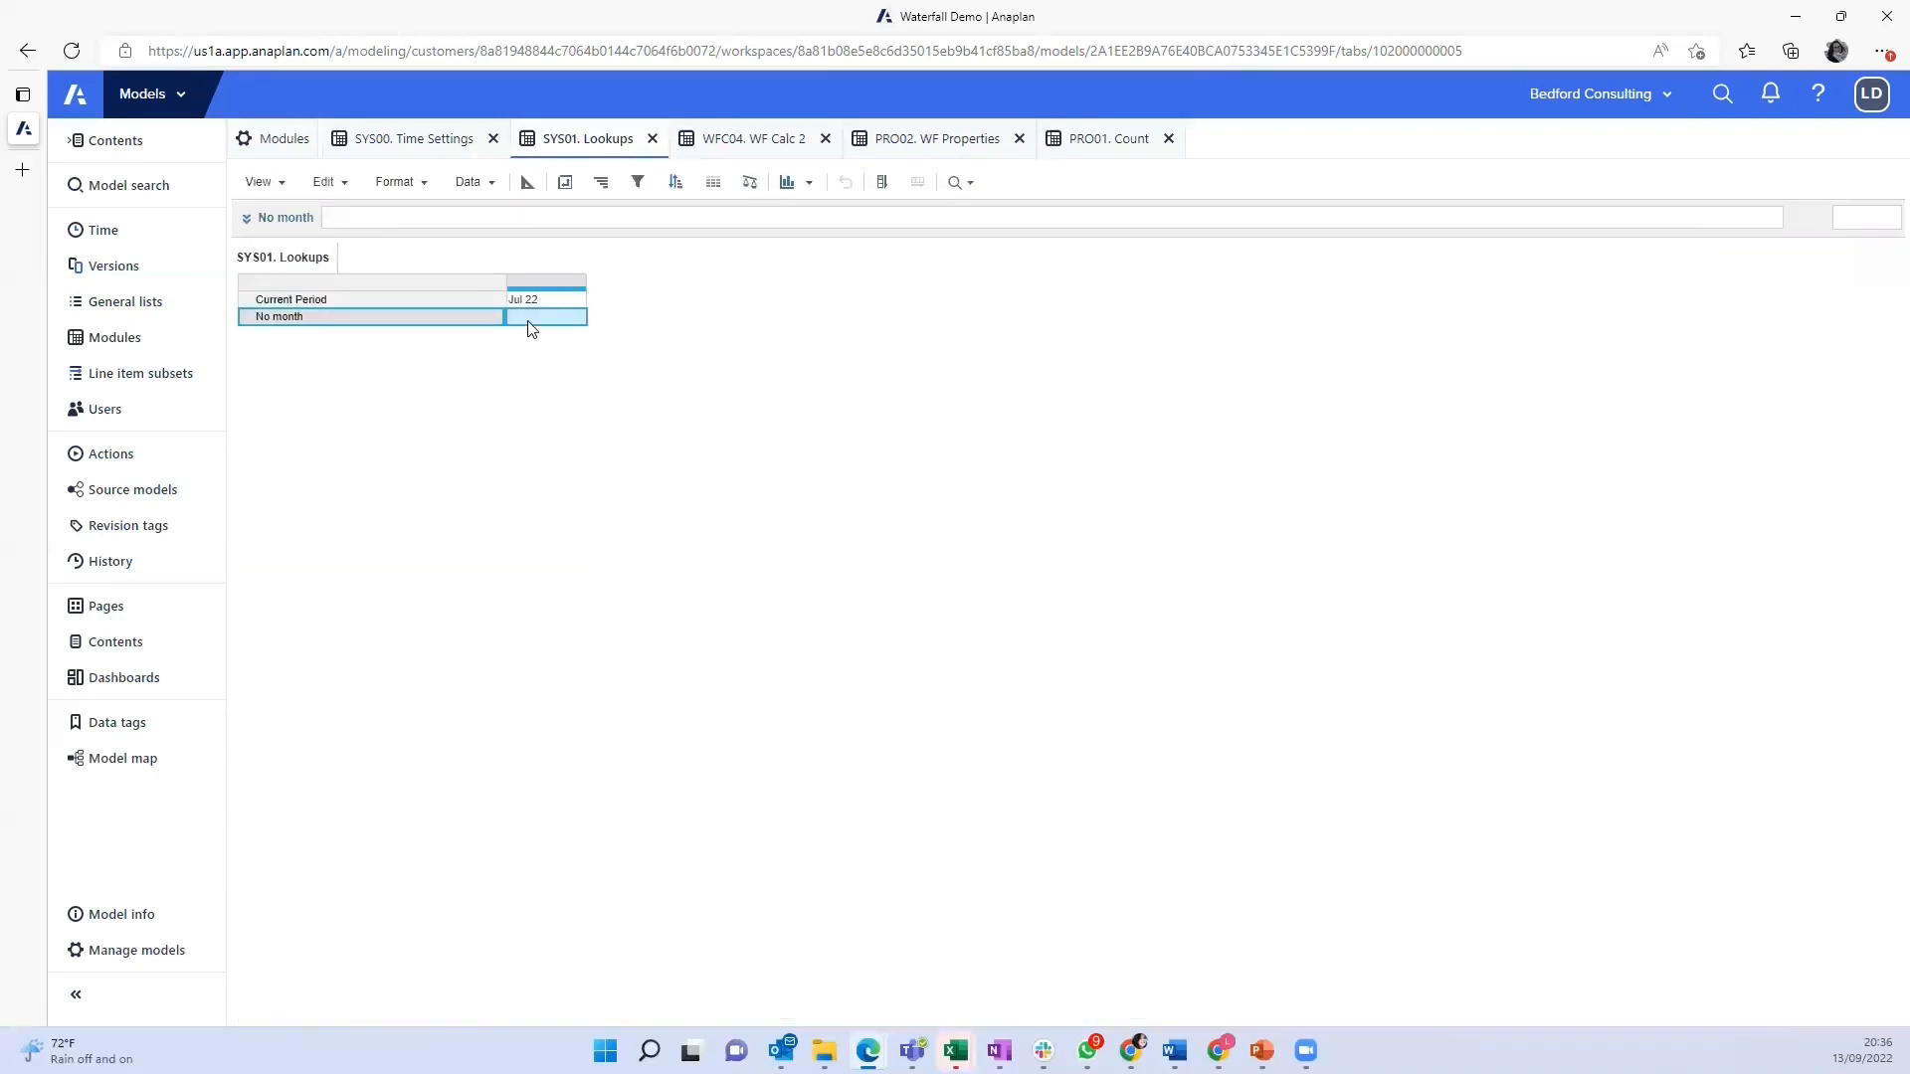
{"action": "left_click", "coordinate": [582, 320]}
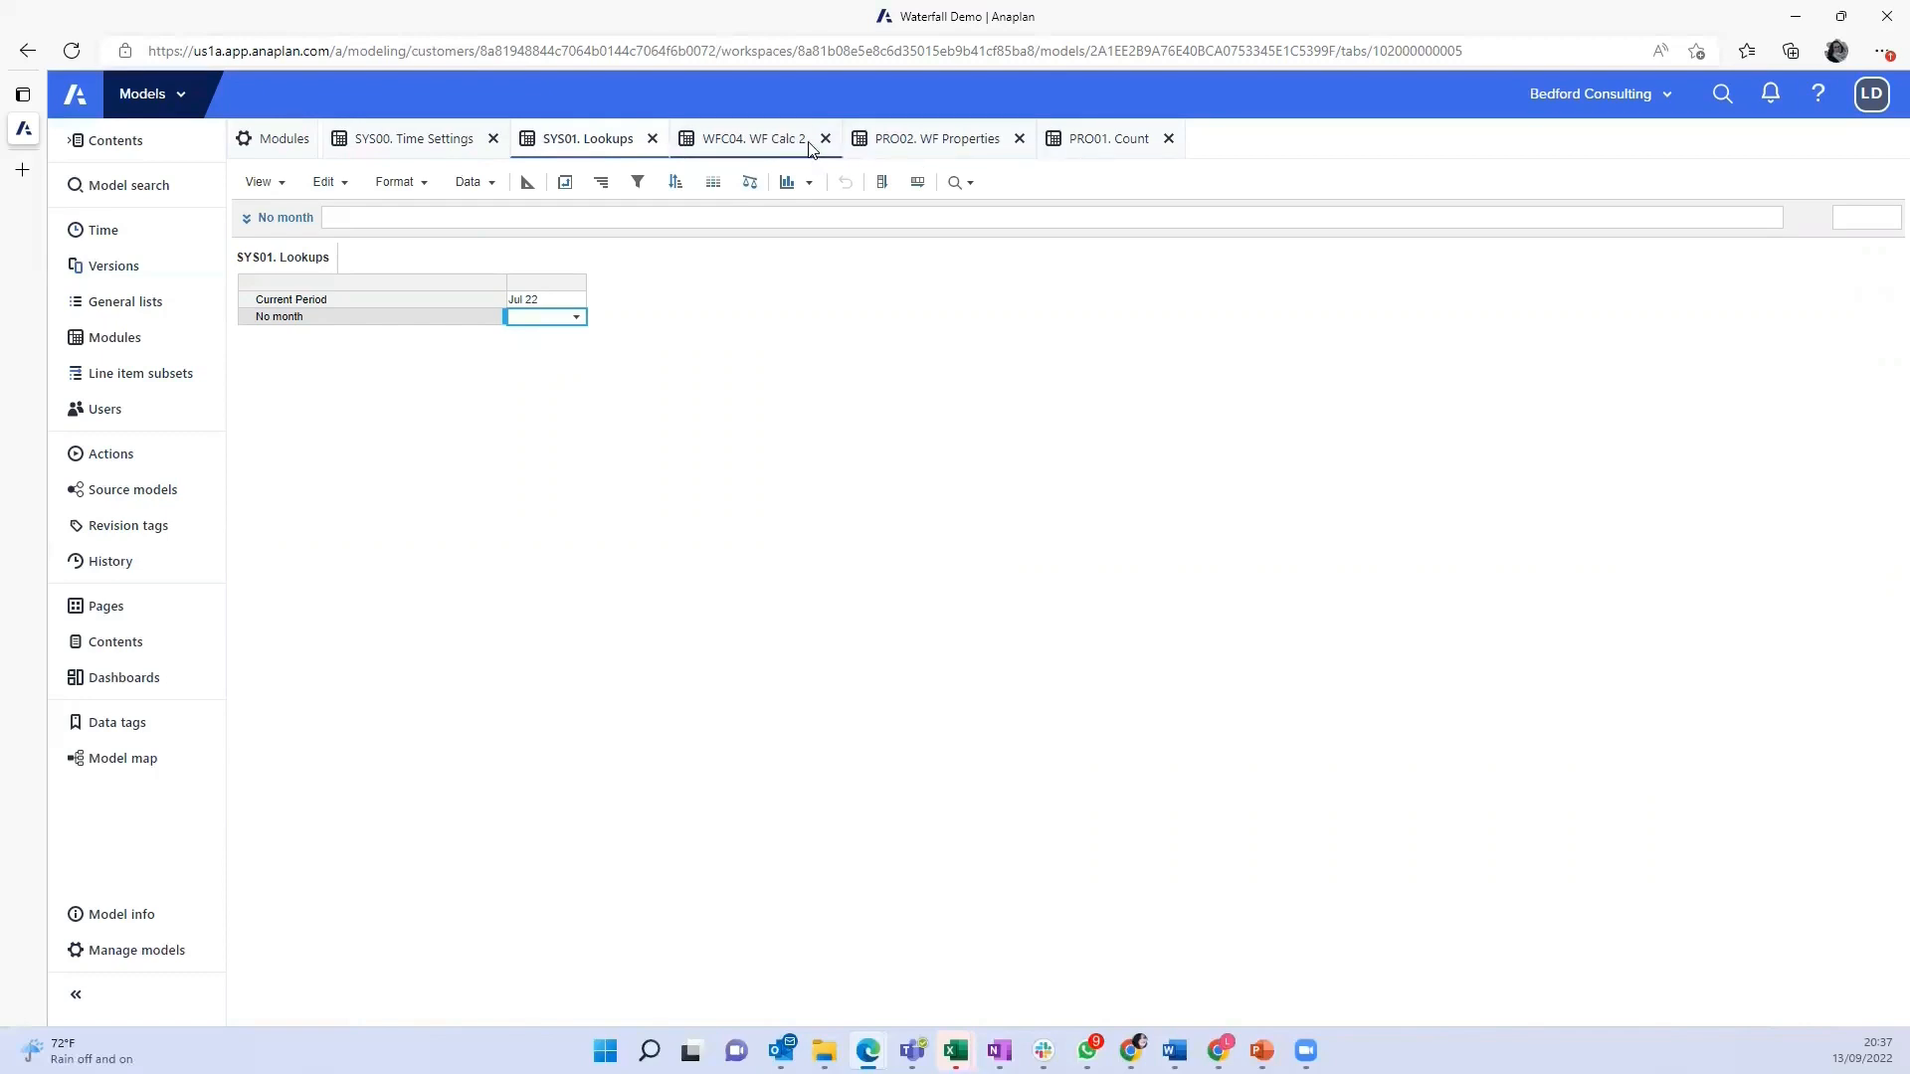
{"action": "left_click", "coordinate": [729, 147]}
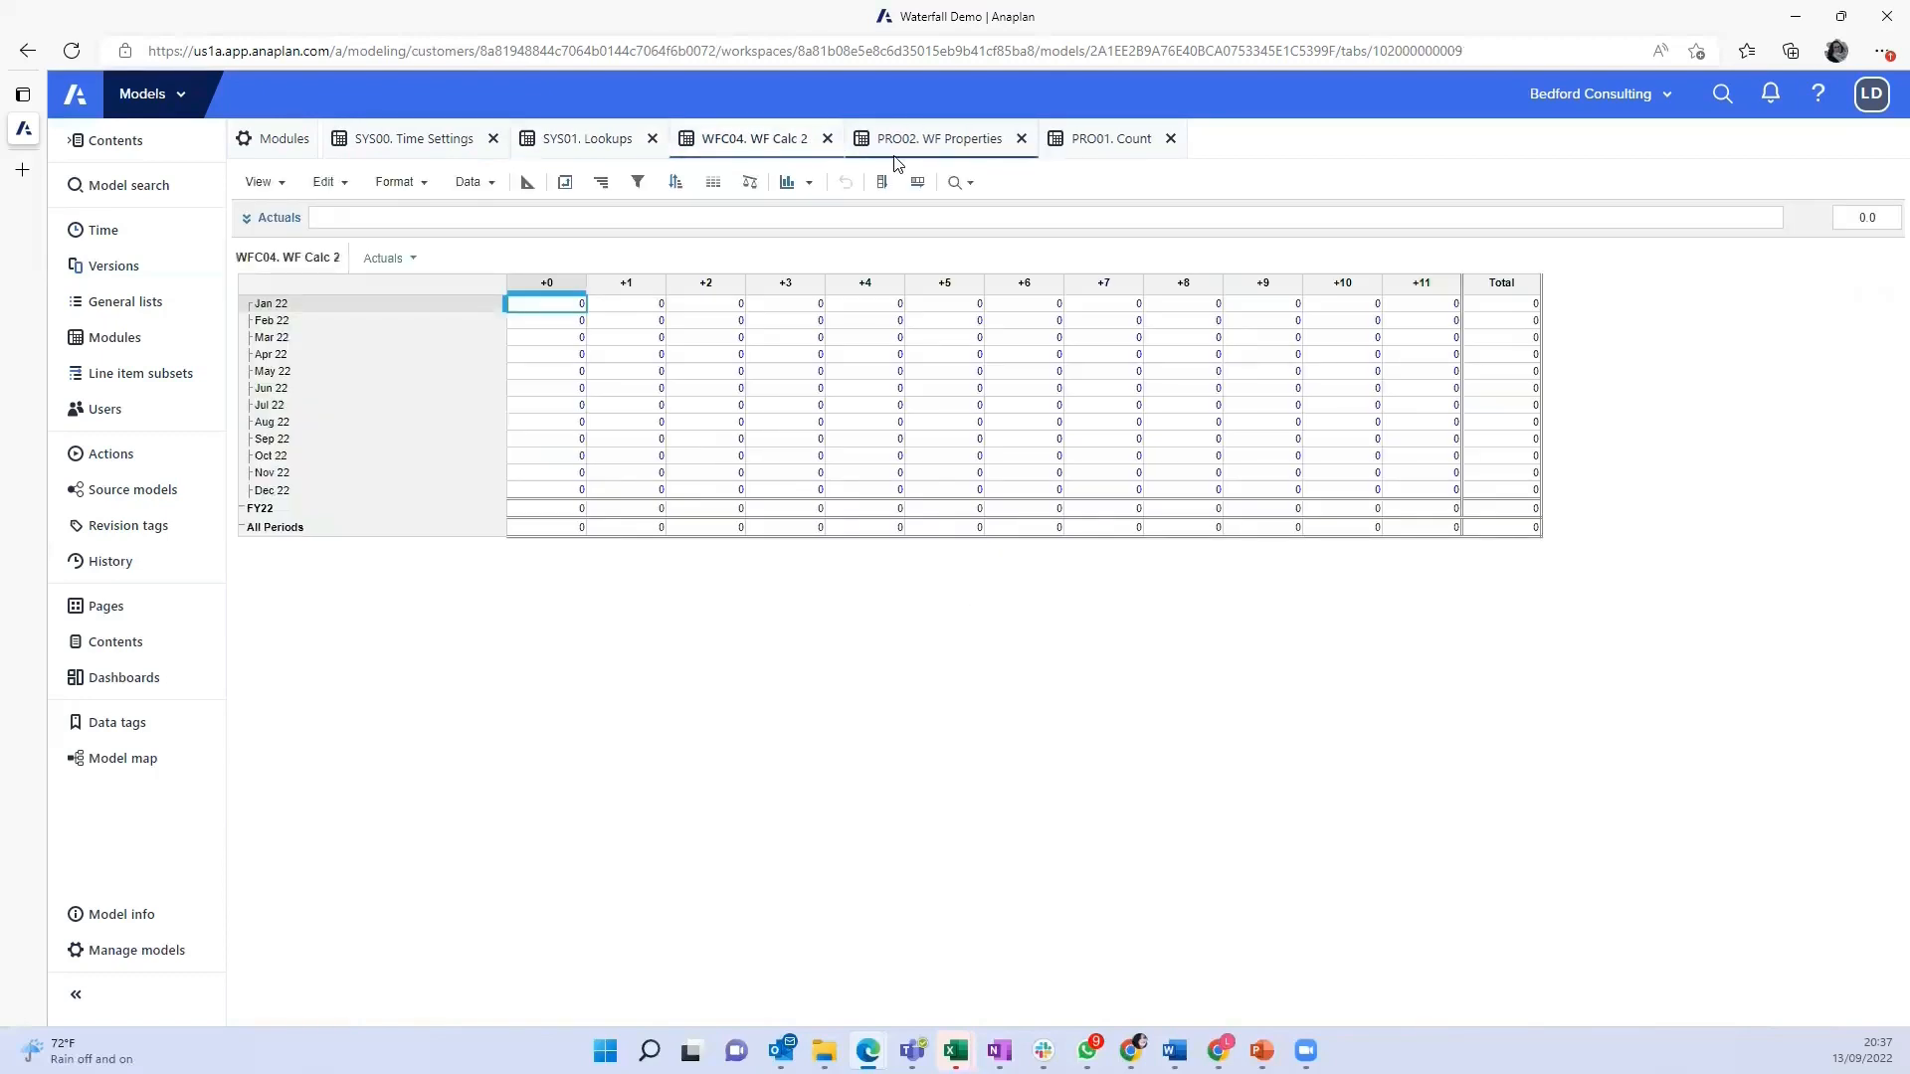
{"action": "left_click", "coordinate": [1014, 162]}
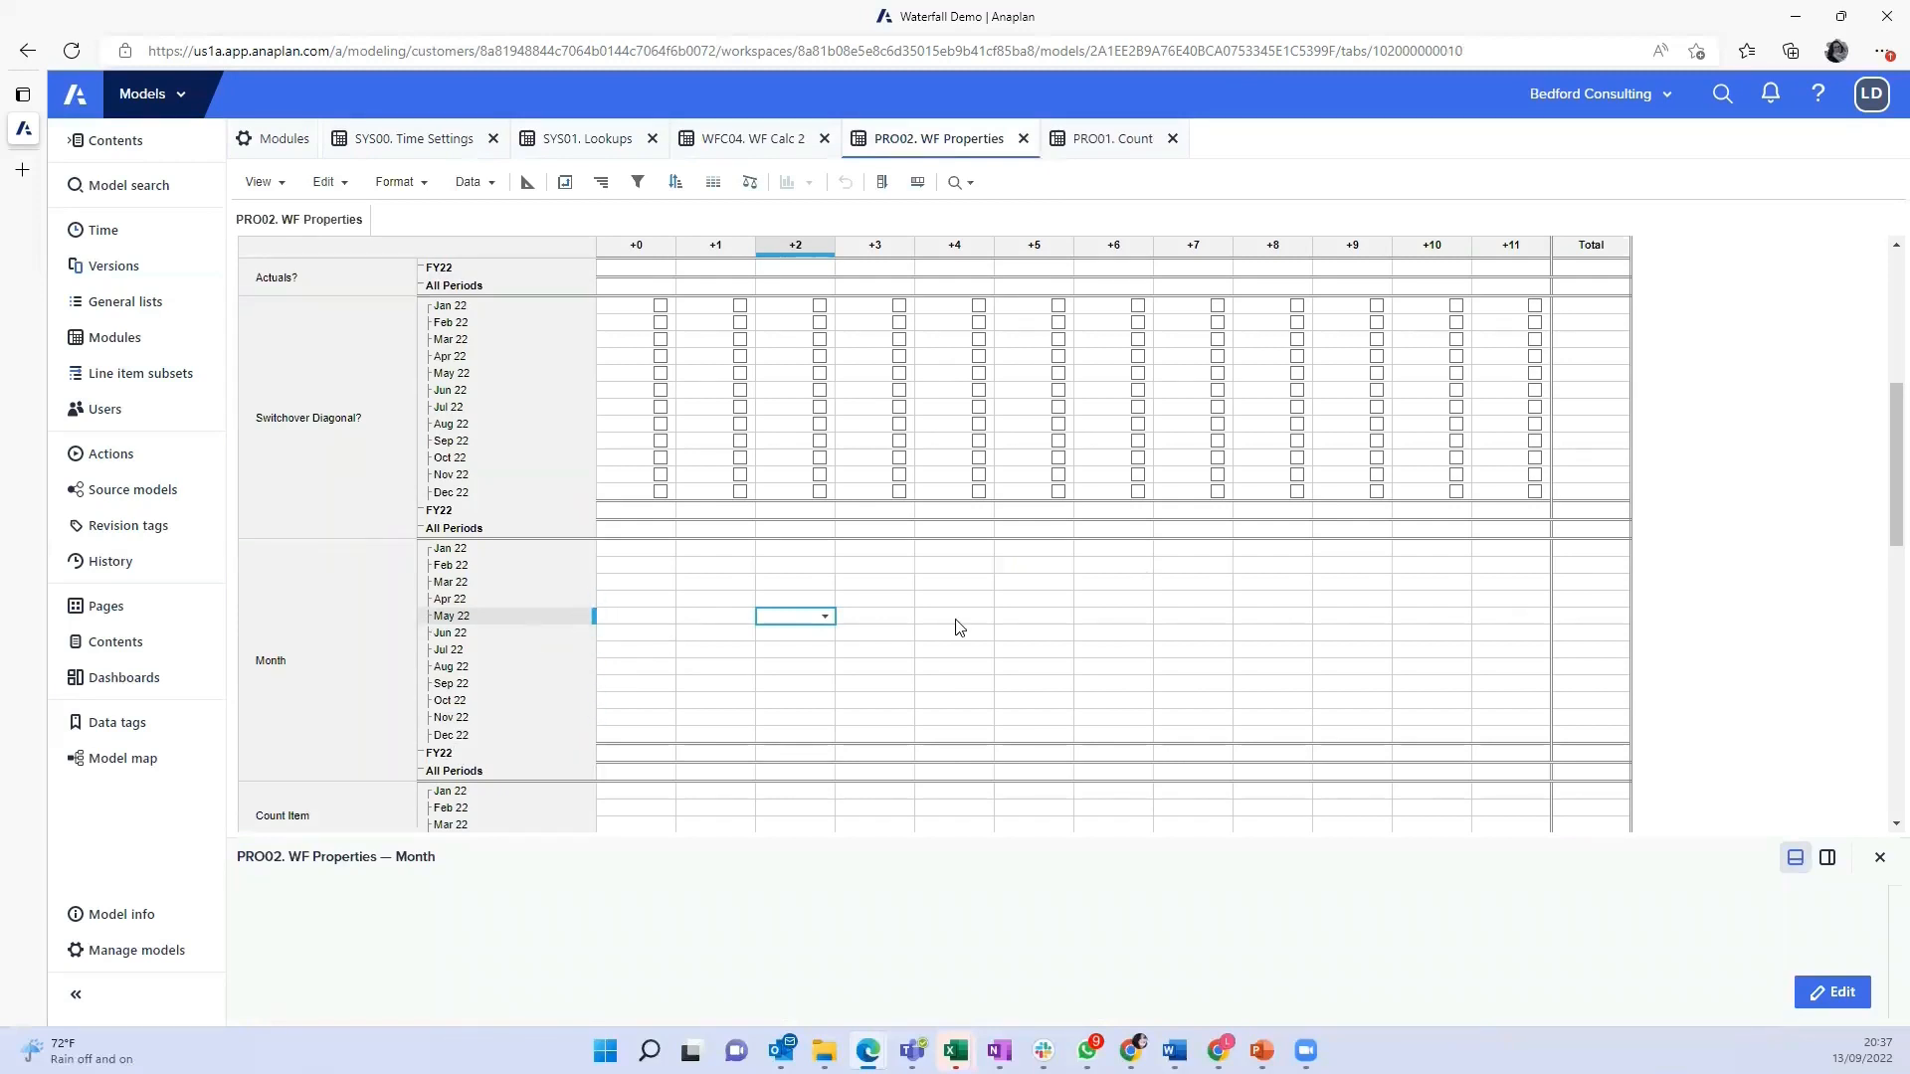
Set the Month line item's formula to OFFSET('SYS00. Time Settings'.Time Item, 'PRO01. Count'.Code Value, 'SYS01. Lookups'.No month)
{"action": "left_click", "coordinate": [352, 942]}
{"action": "type", "text": "offset("}
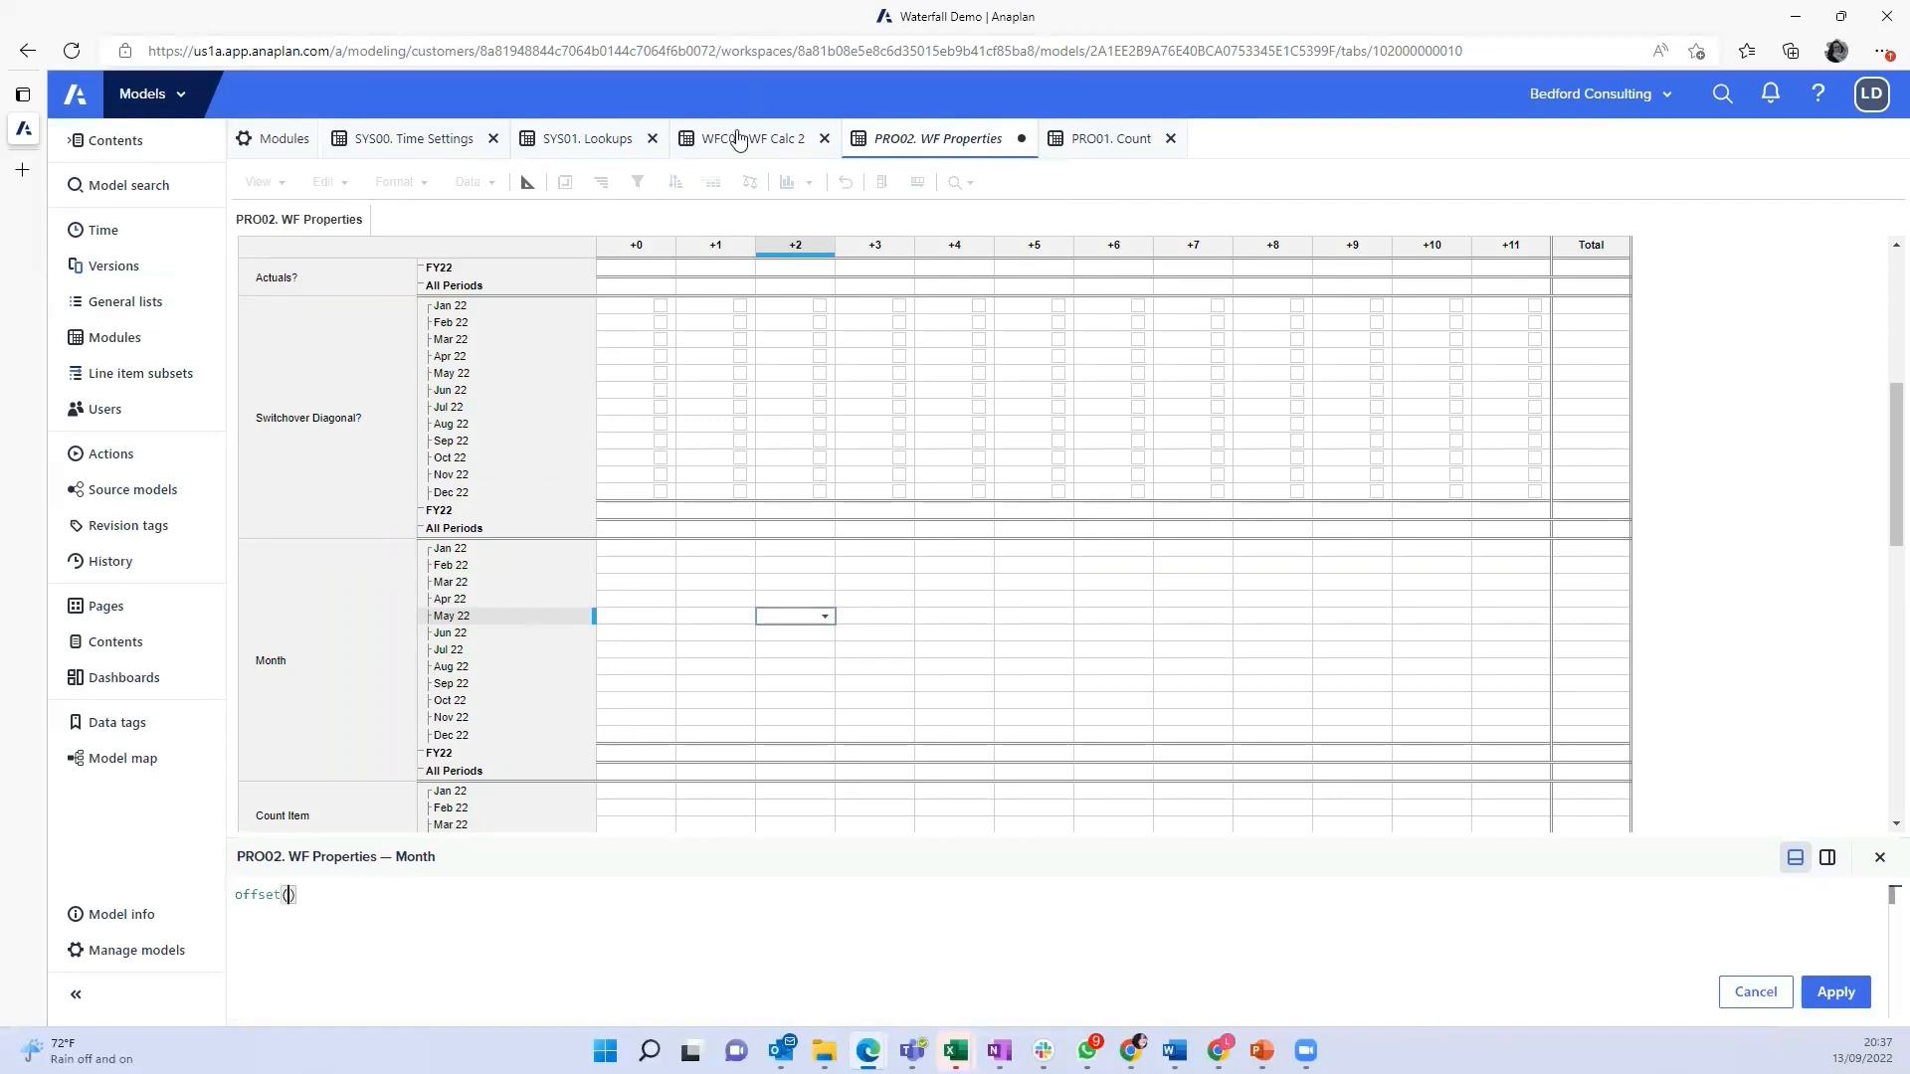
{"action": "left_click", "coordinate": [383, 144]}
{"action": "left_click", "coordinate": [303, 274]}
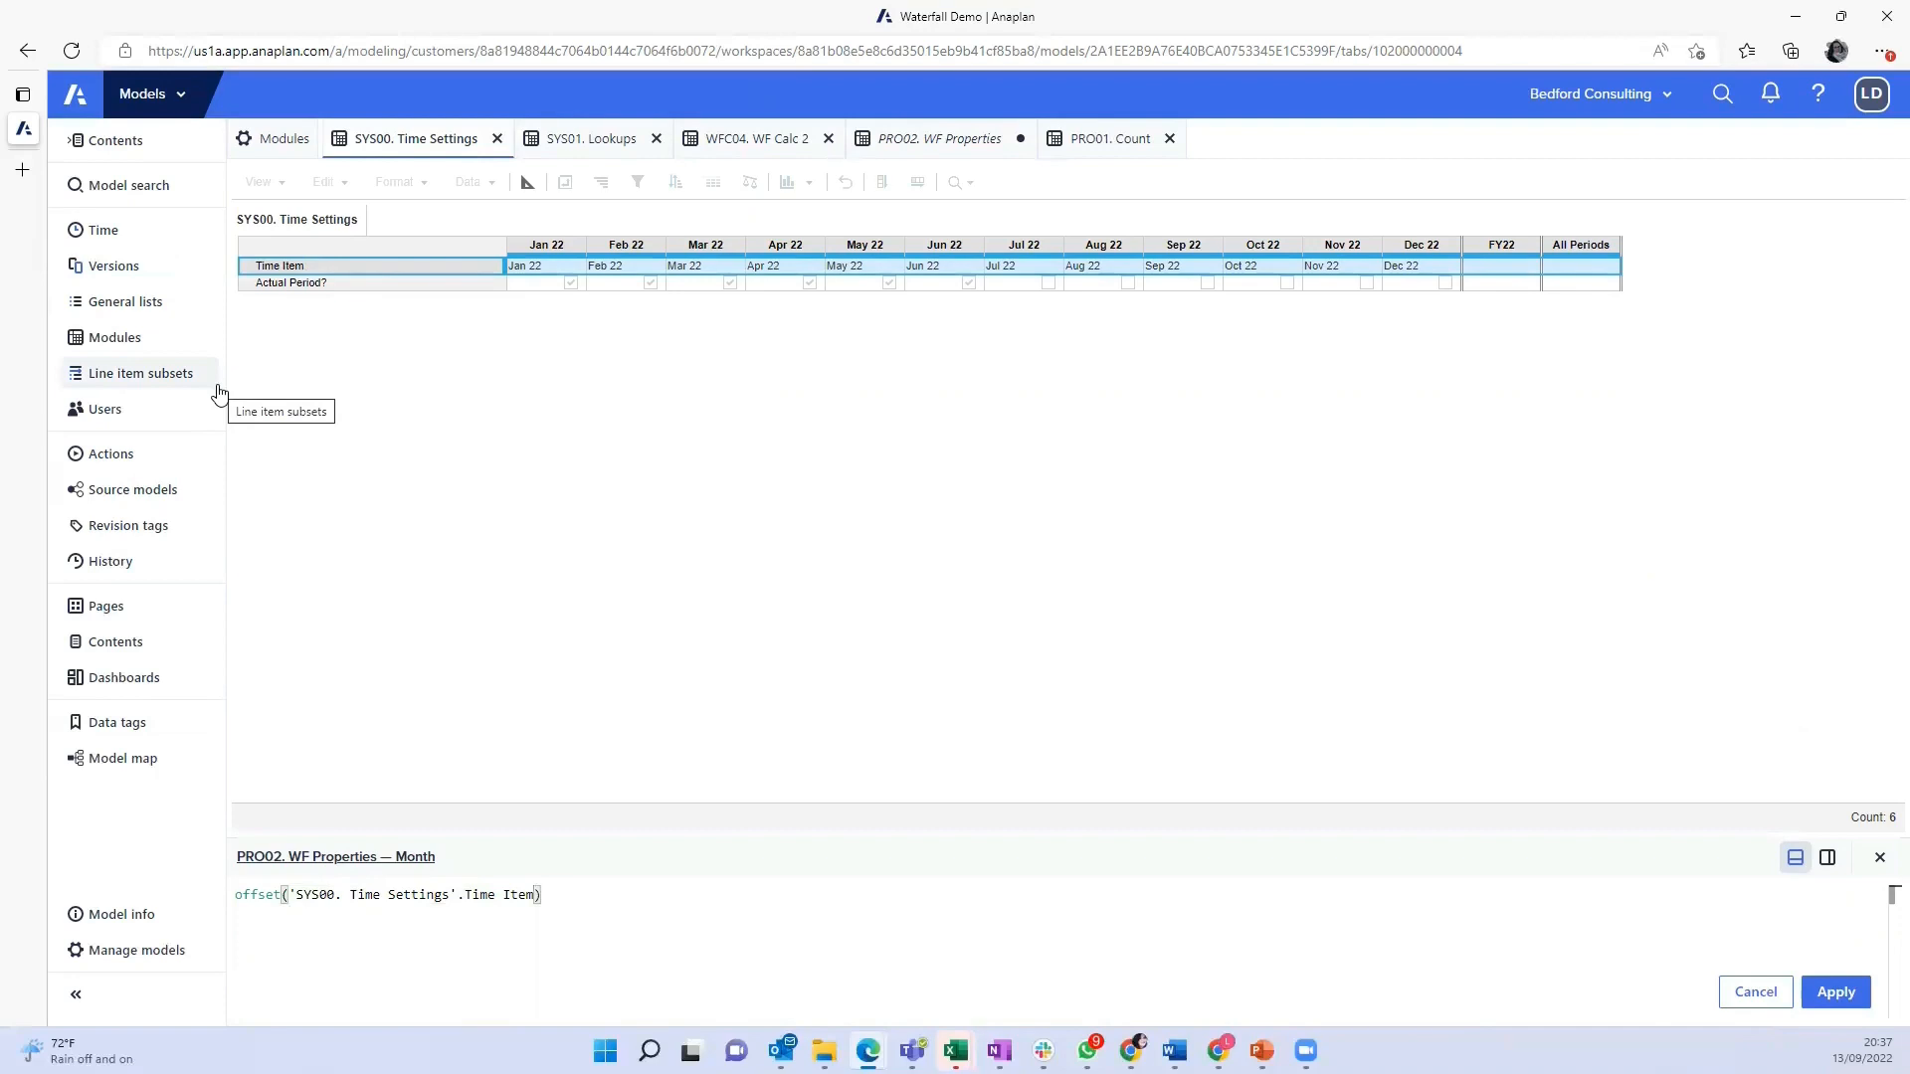
{"action": "type", "text": ","}
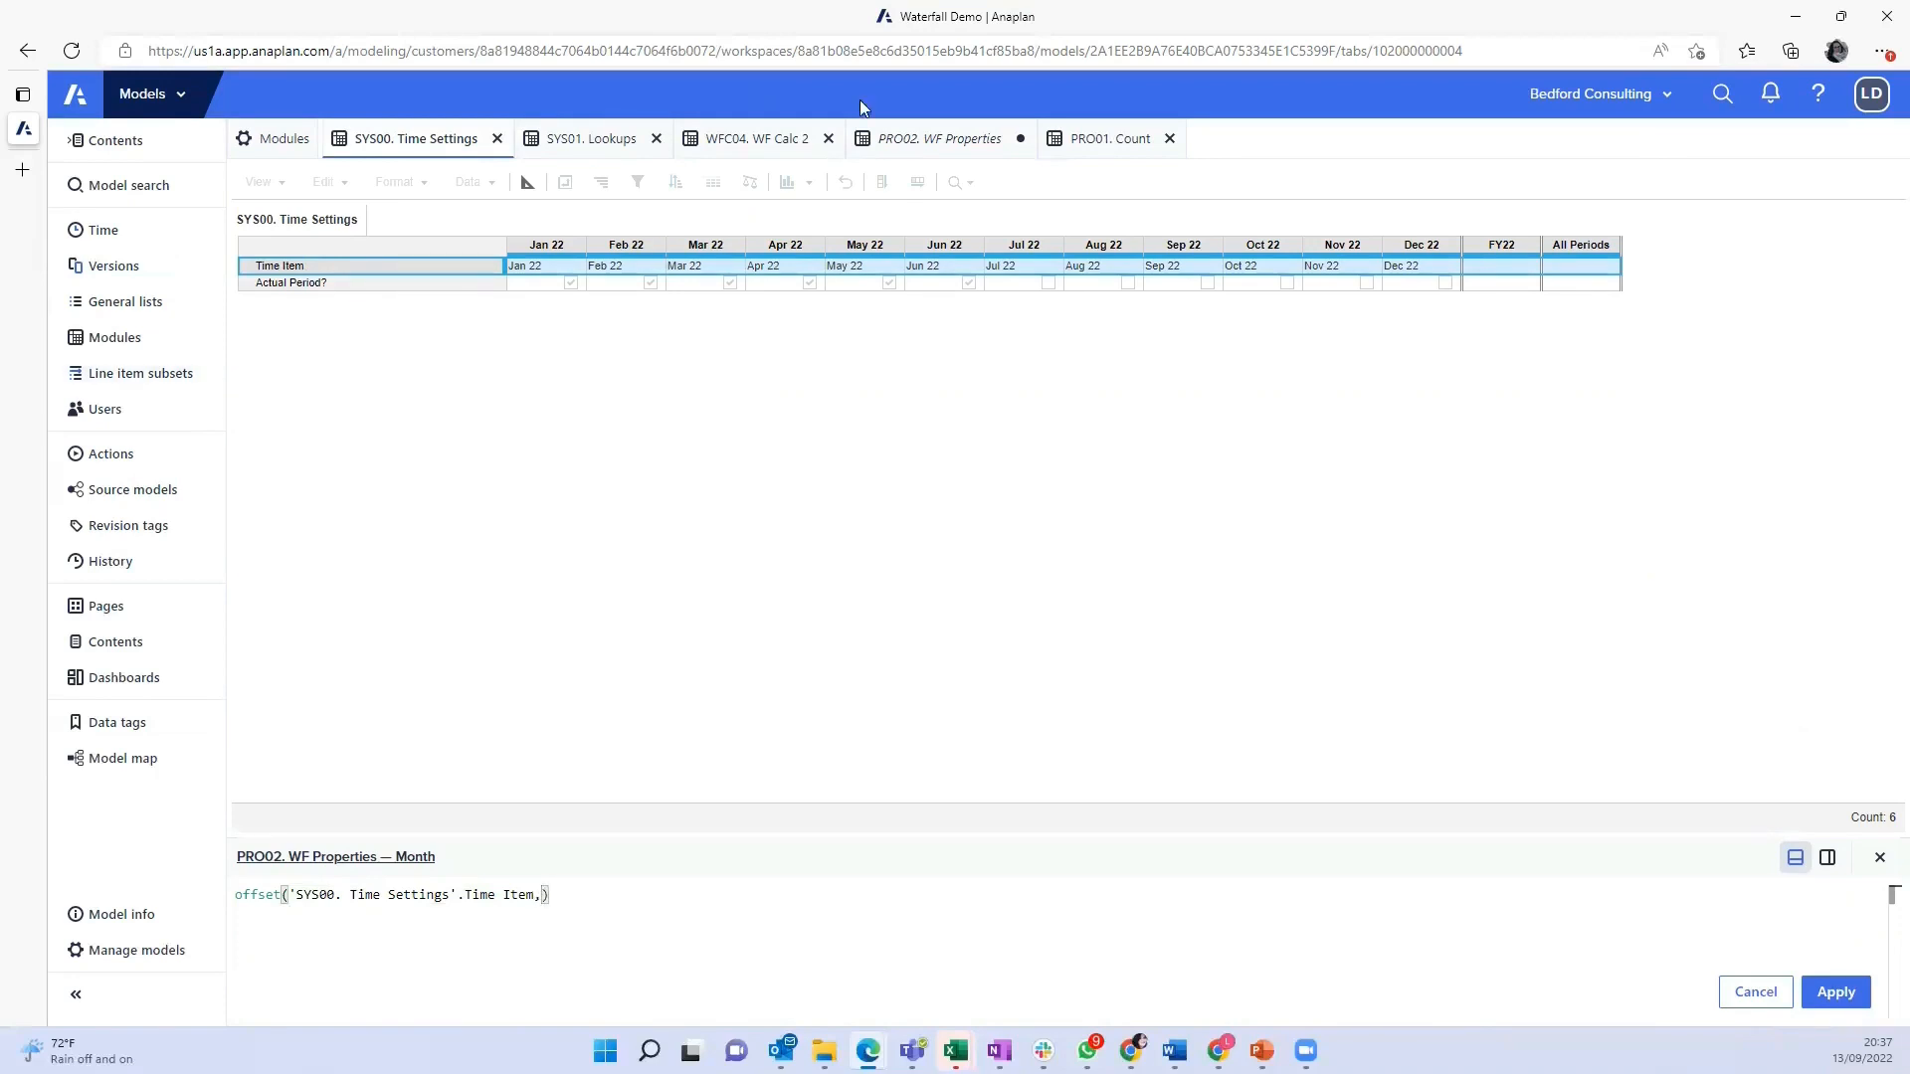
{"action": "left_click", "coordinate": [1106, 145]}
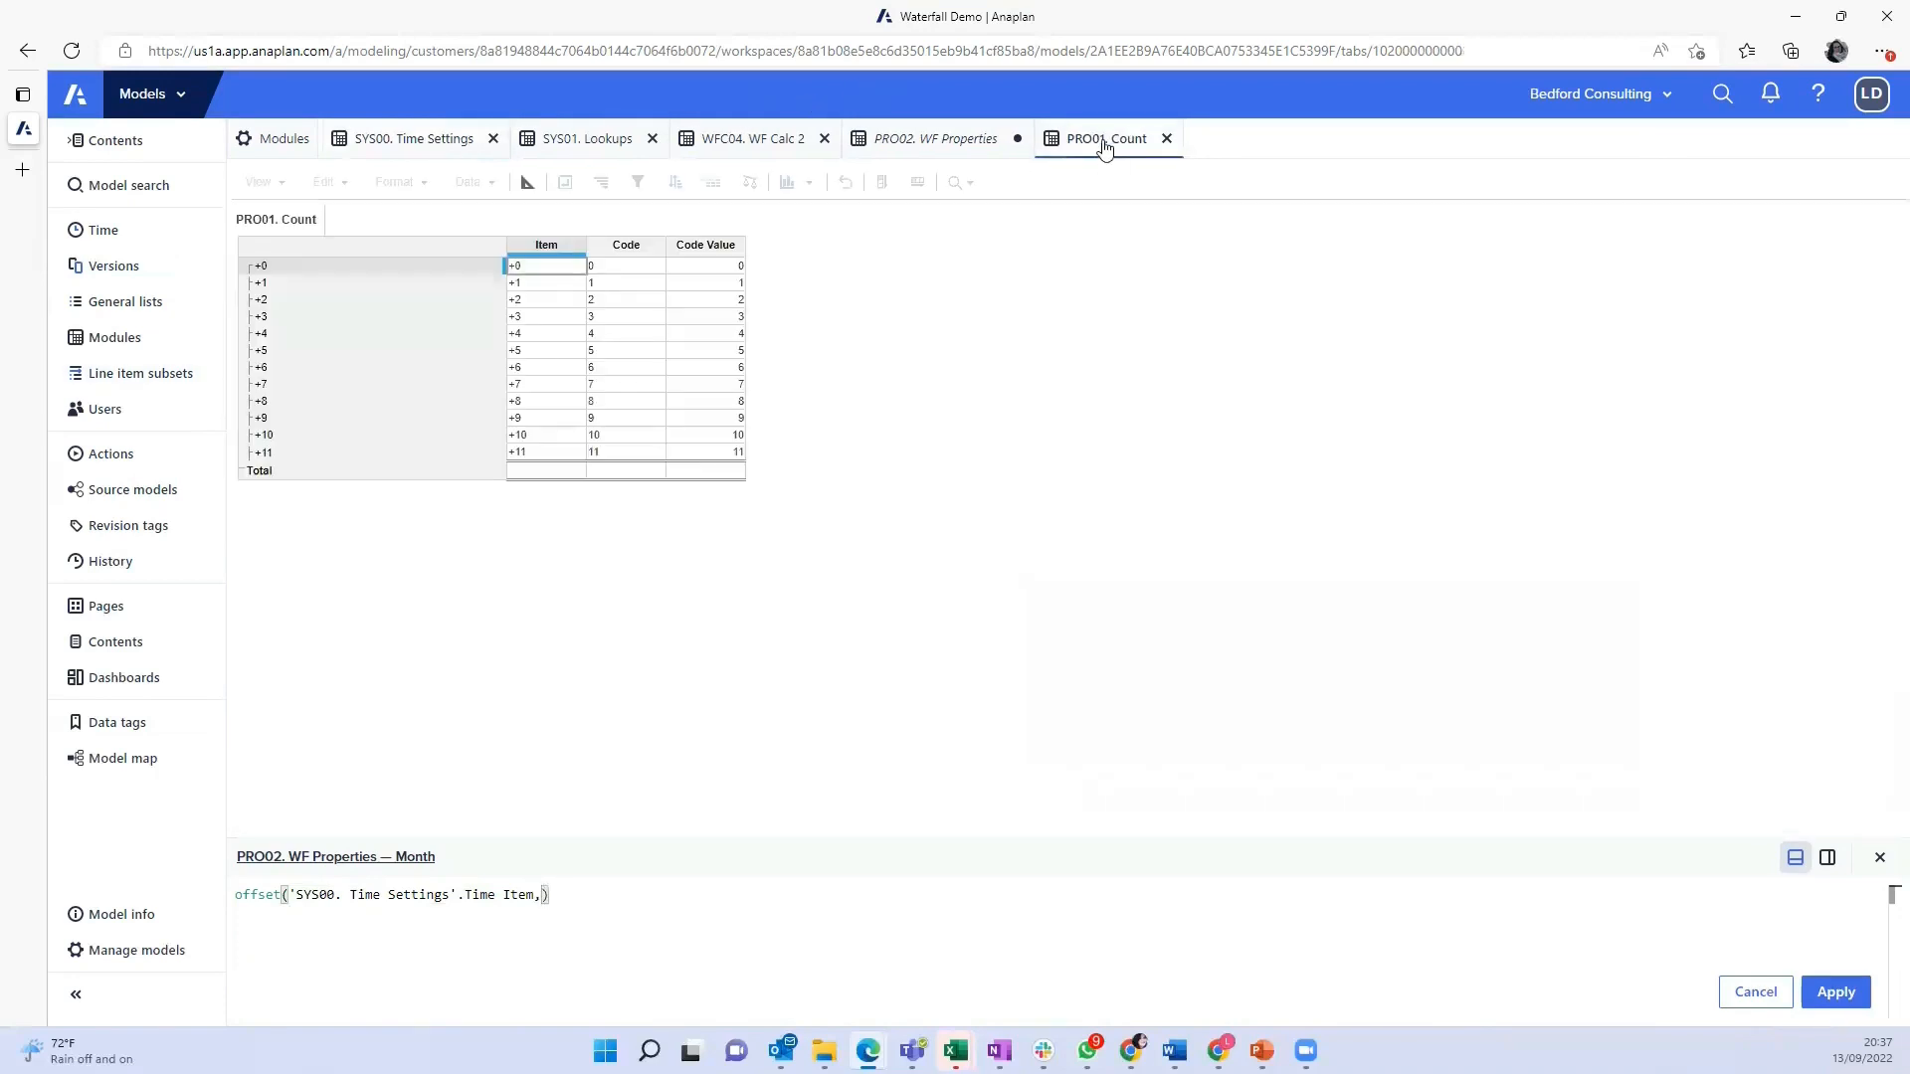
{"action": "left_click", "coordinate": [714, 246]}
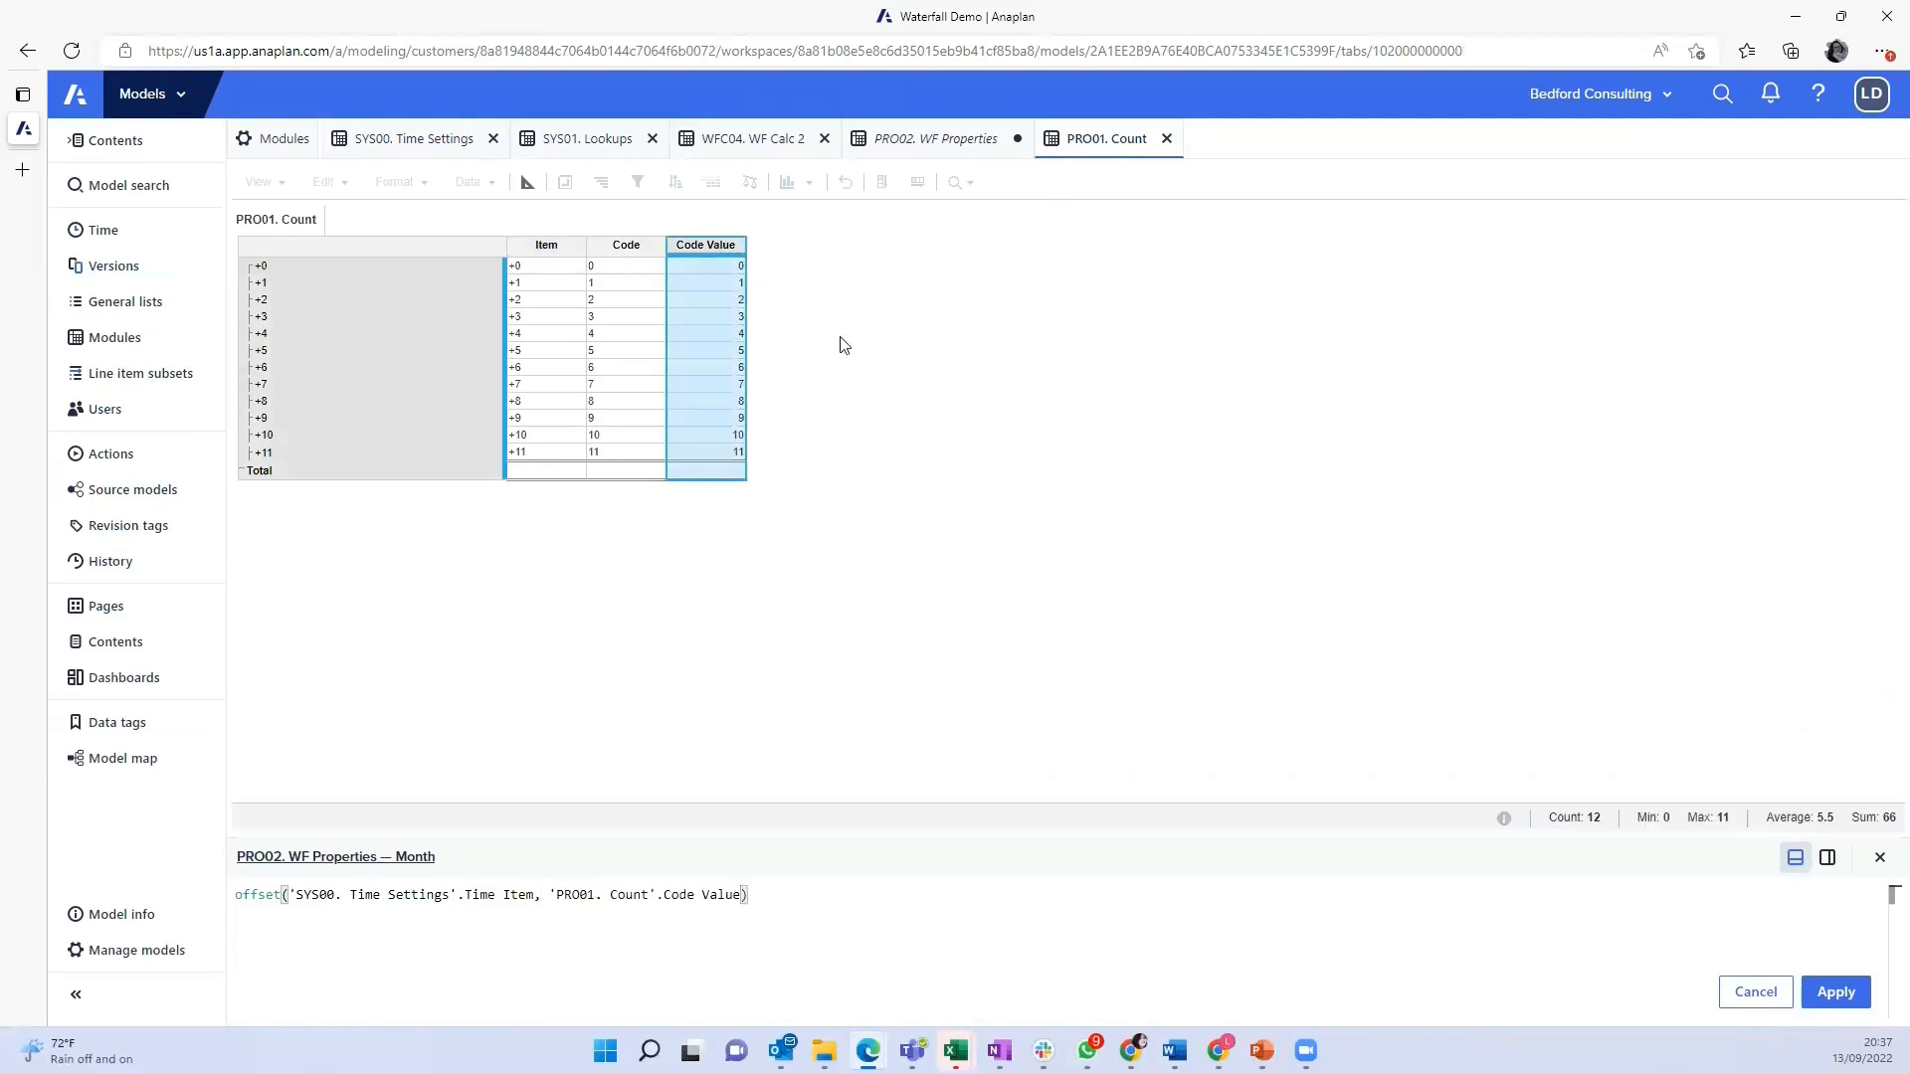
{"action": "type", "text": ","}
{"action": "left_click", "coordinate": [597, 150]}
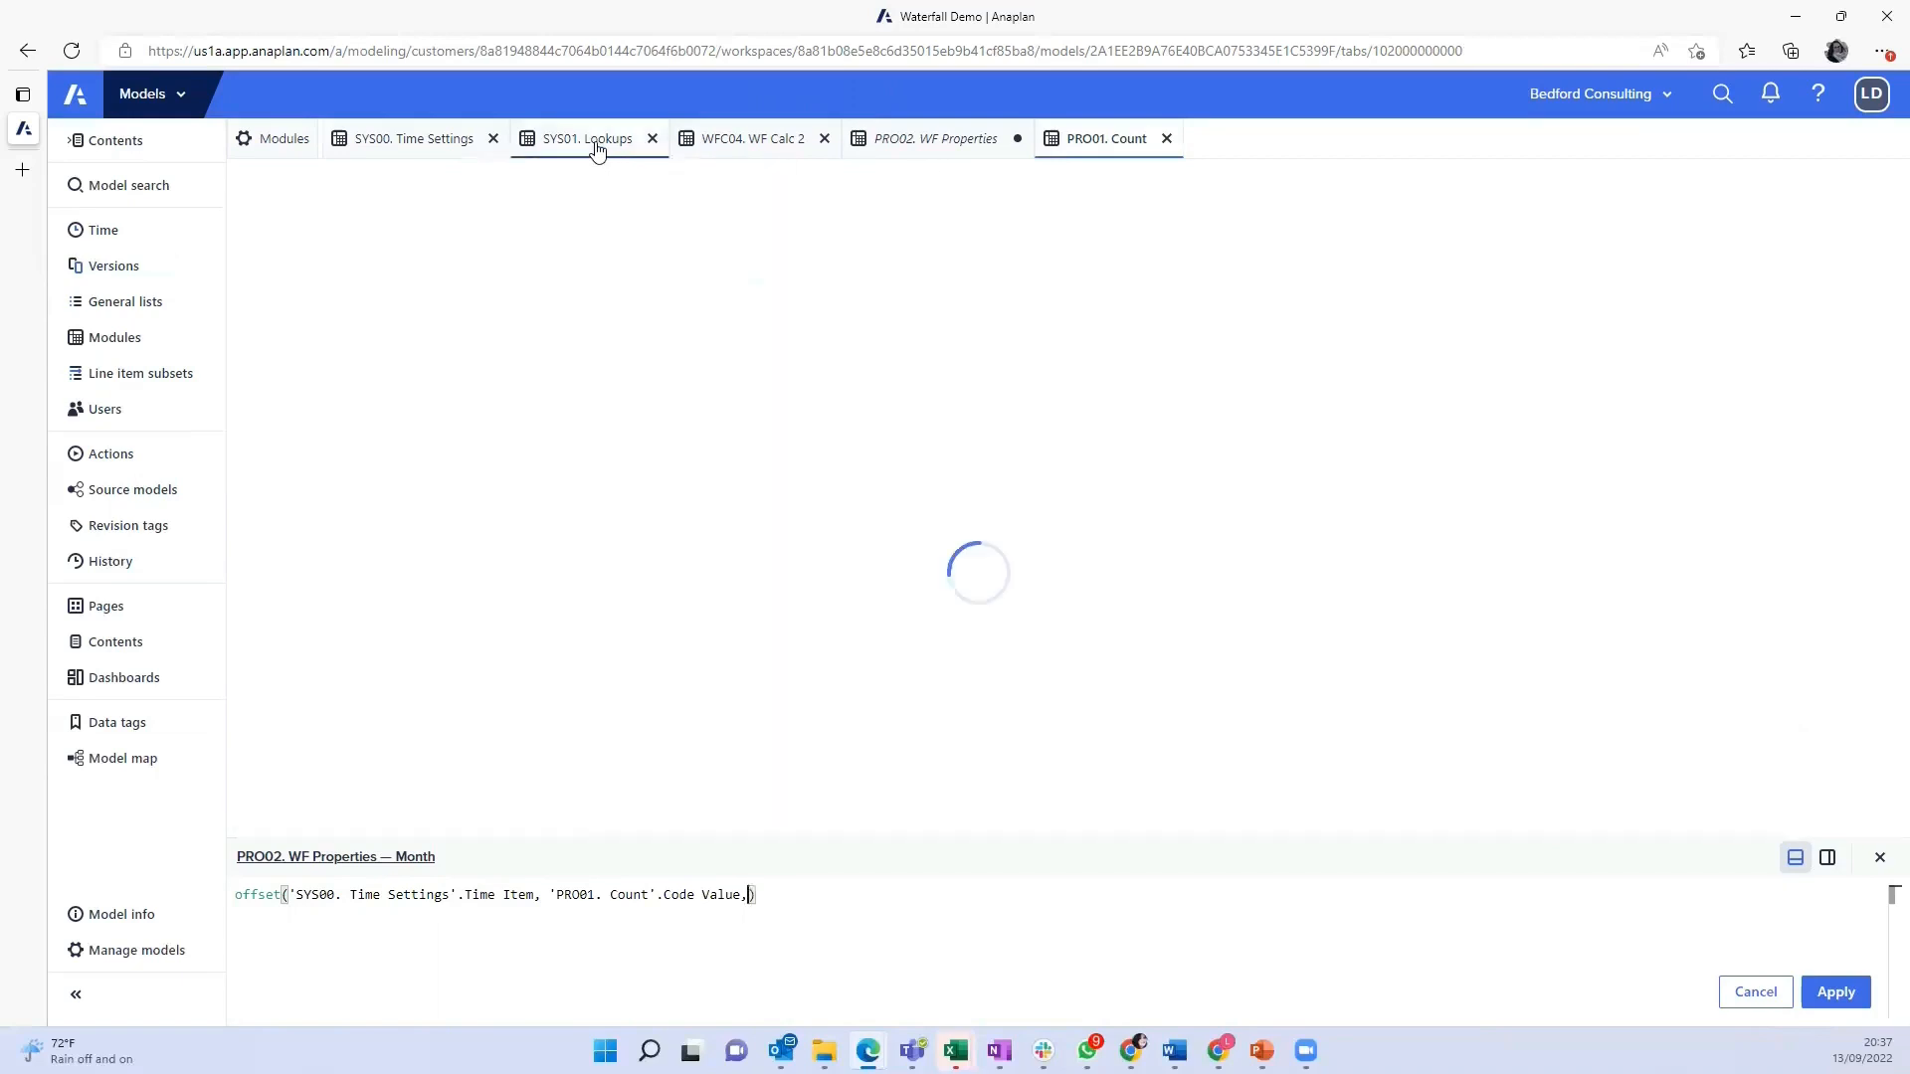
{"action": "left_click", "coordinate": [328, 286]}
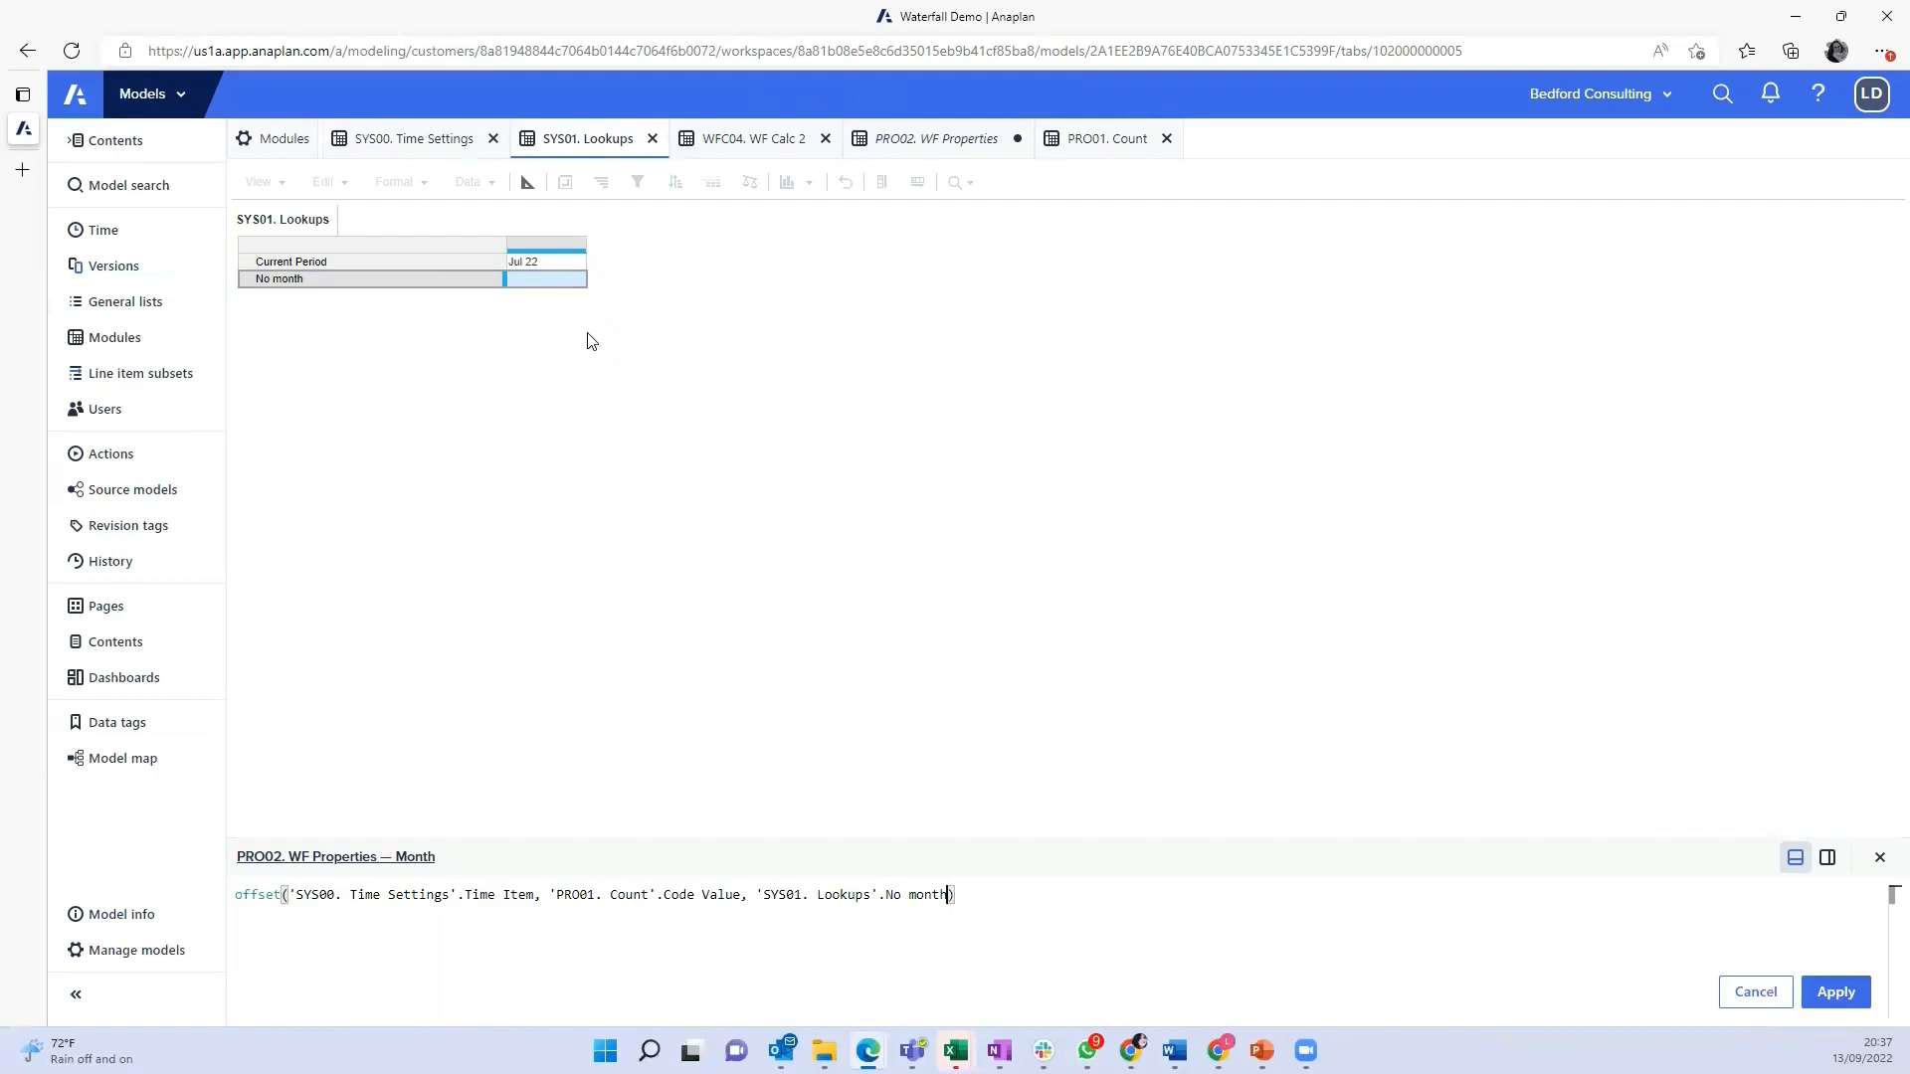
{"action": "key", "text": "Return"}
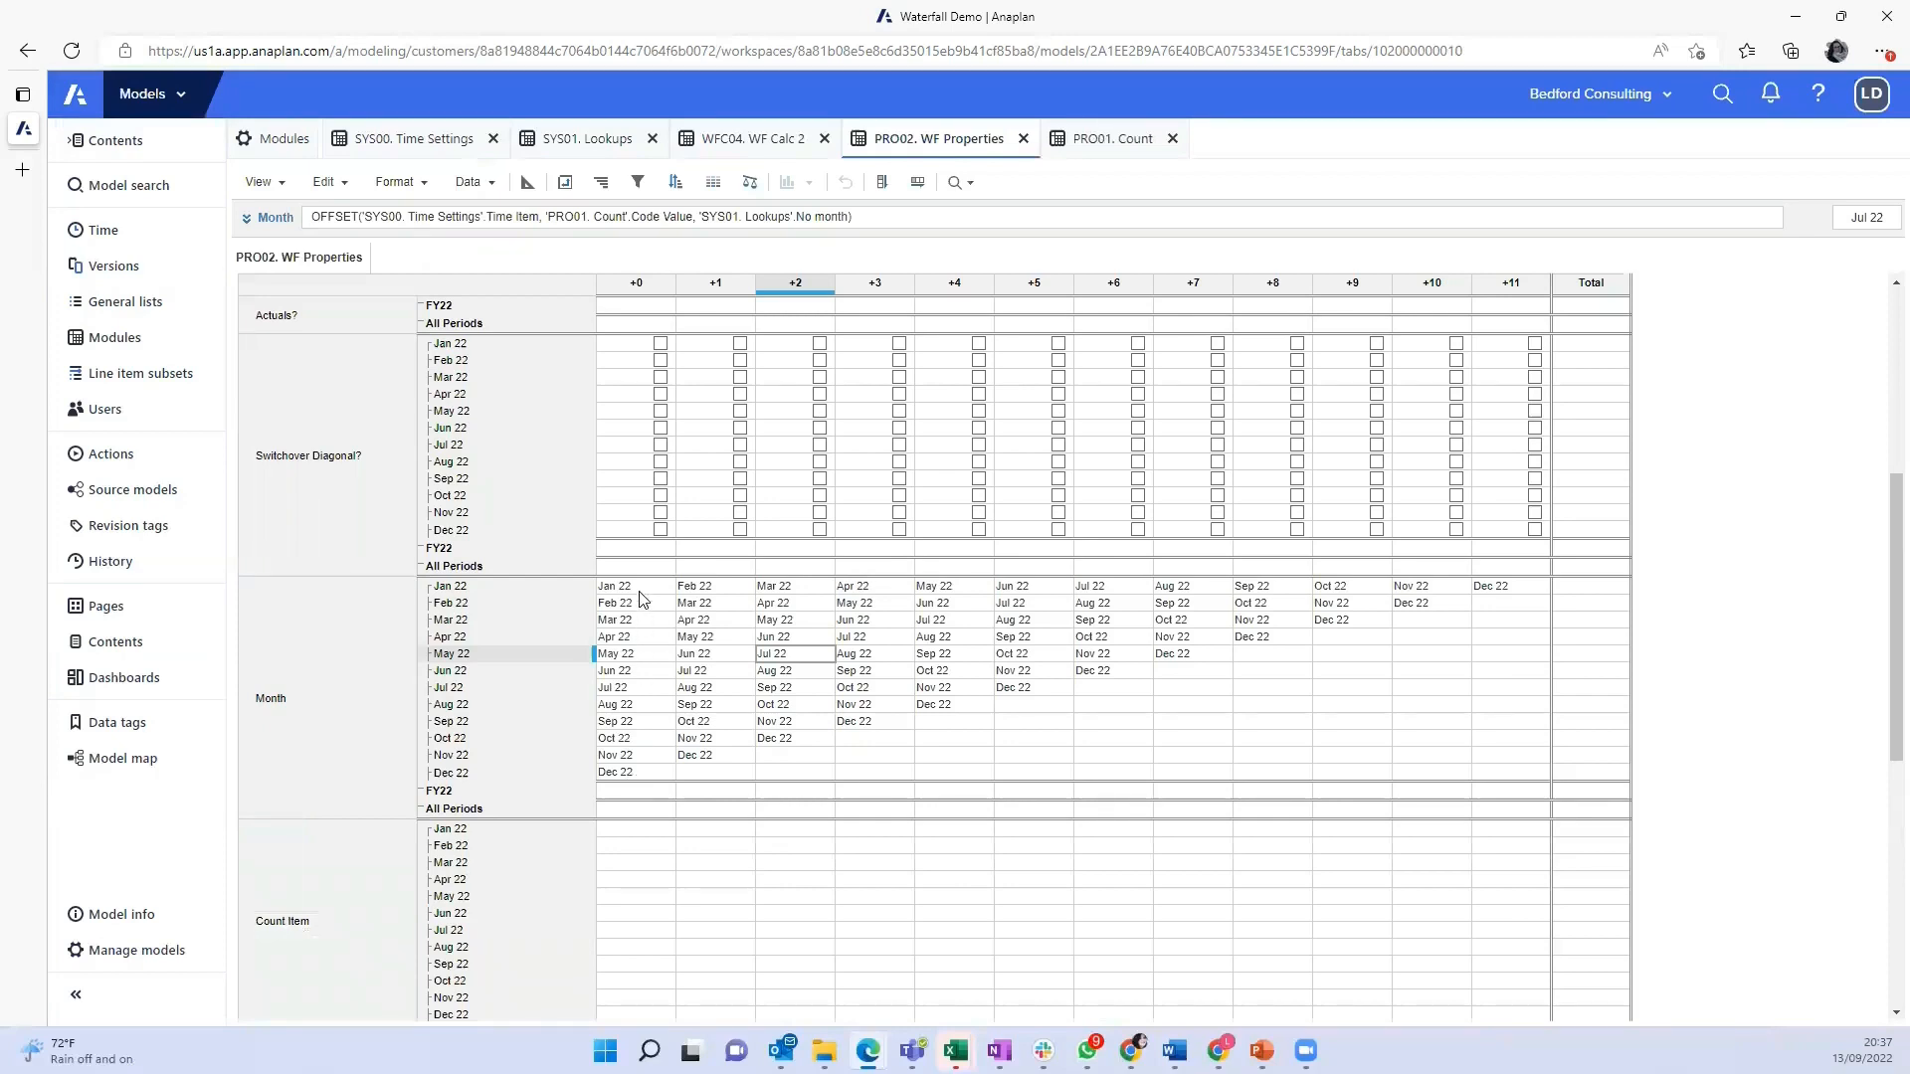
Review the Month values down the first count columns, the Dec 22 cell at +1 and the formula's No month argument
{"action": "left_click_drag", "start_coordinate": [627, 587], "coordinate": [631, 776]}
{"action": "left_click_drag", "start_coordinate": [709, 587], "coordinate": [721, 763]}
{"action": "left_click_drag", "start_coordinate": [791, 587], "coordinate": [805, 736]}
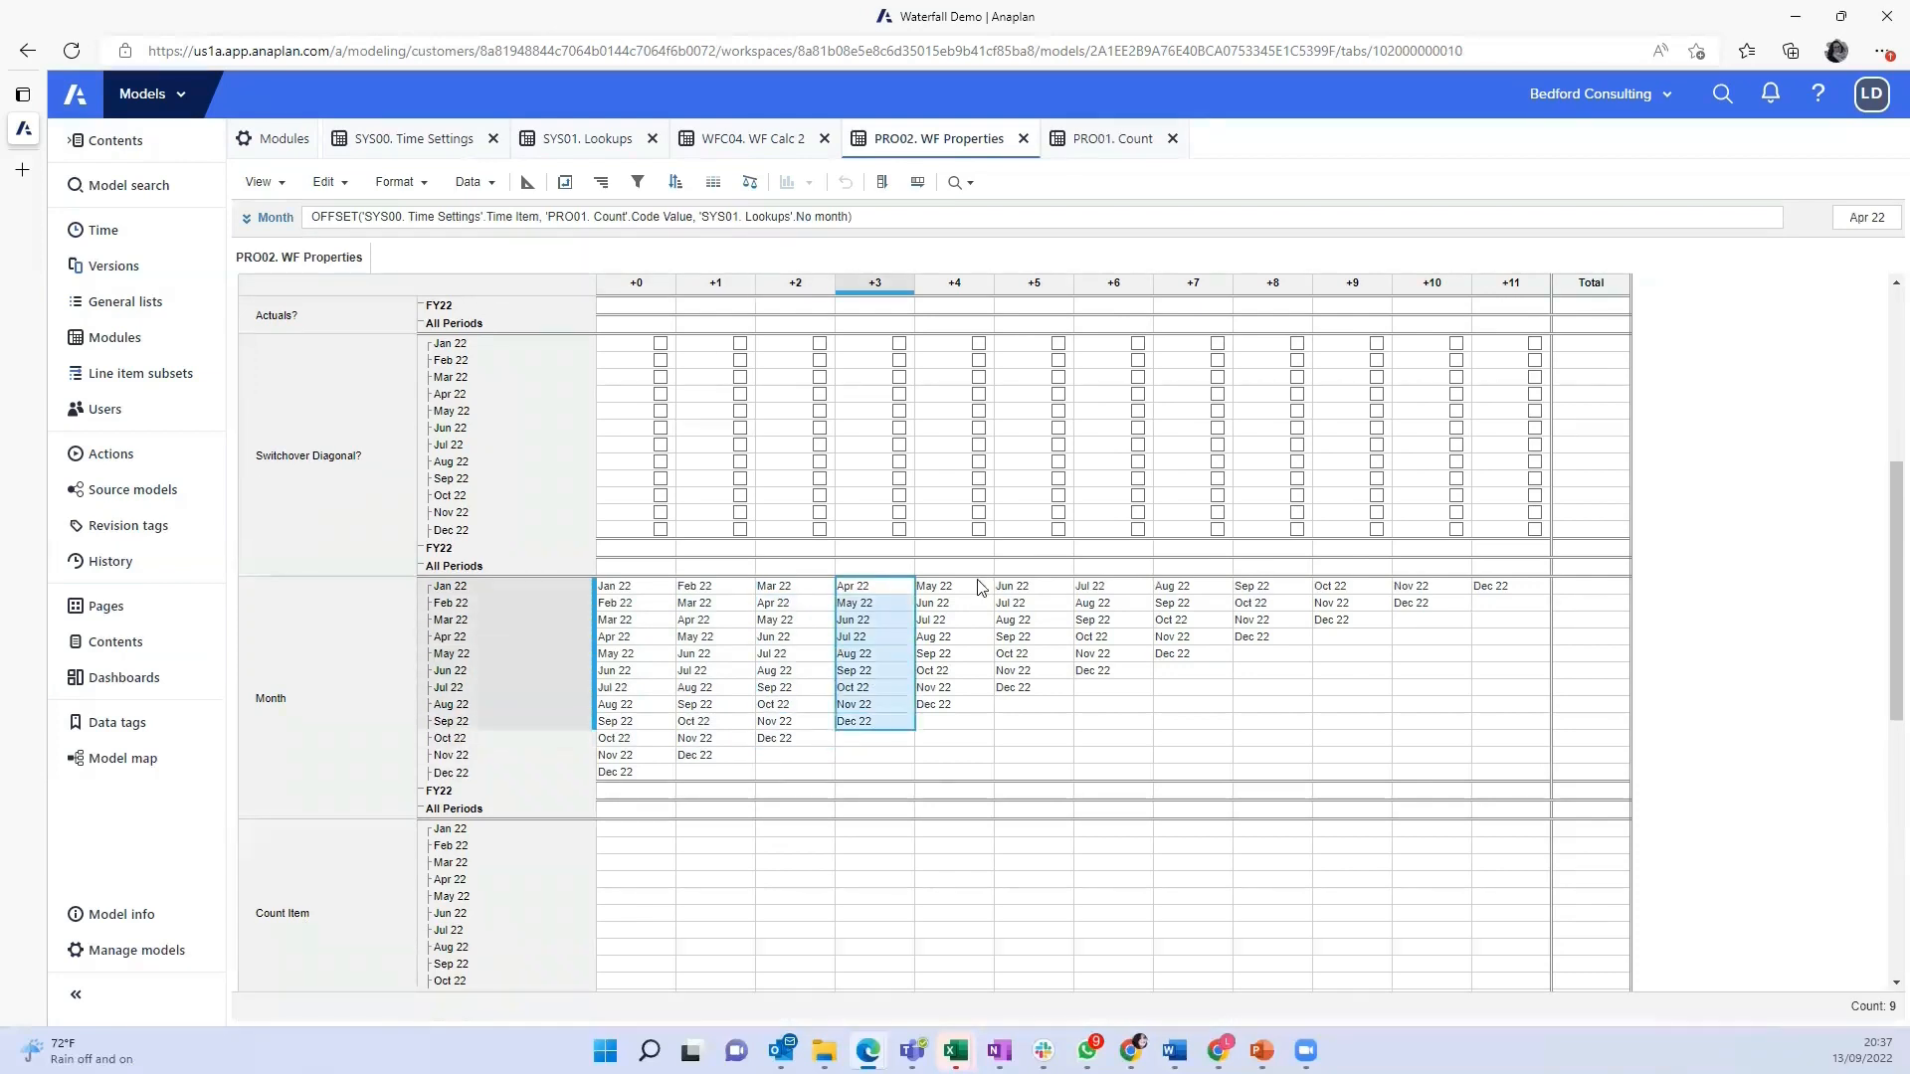
{"action": "left_click", "coordinate": [736, 774]}
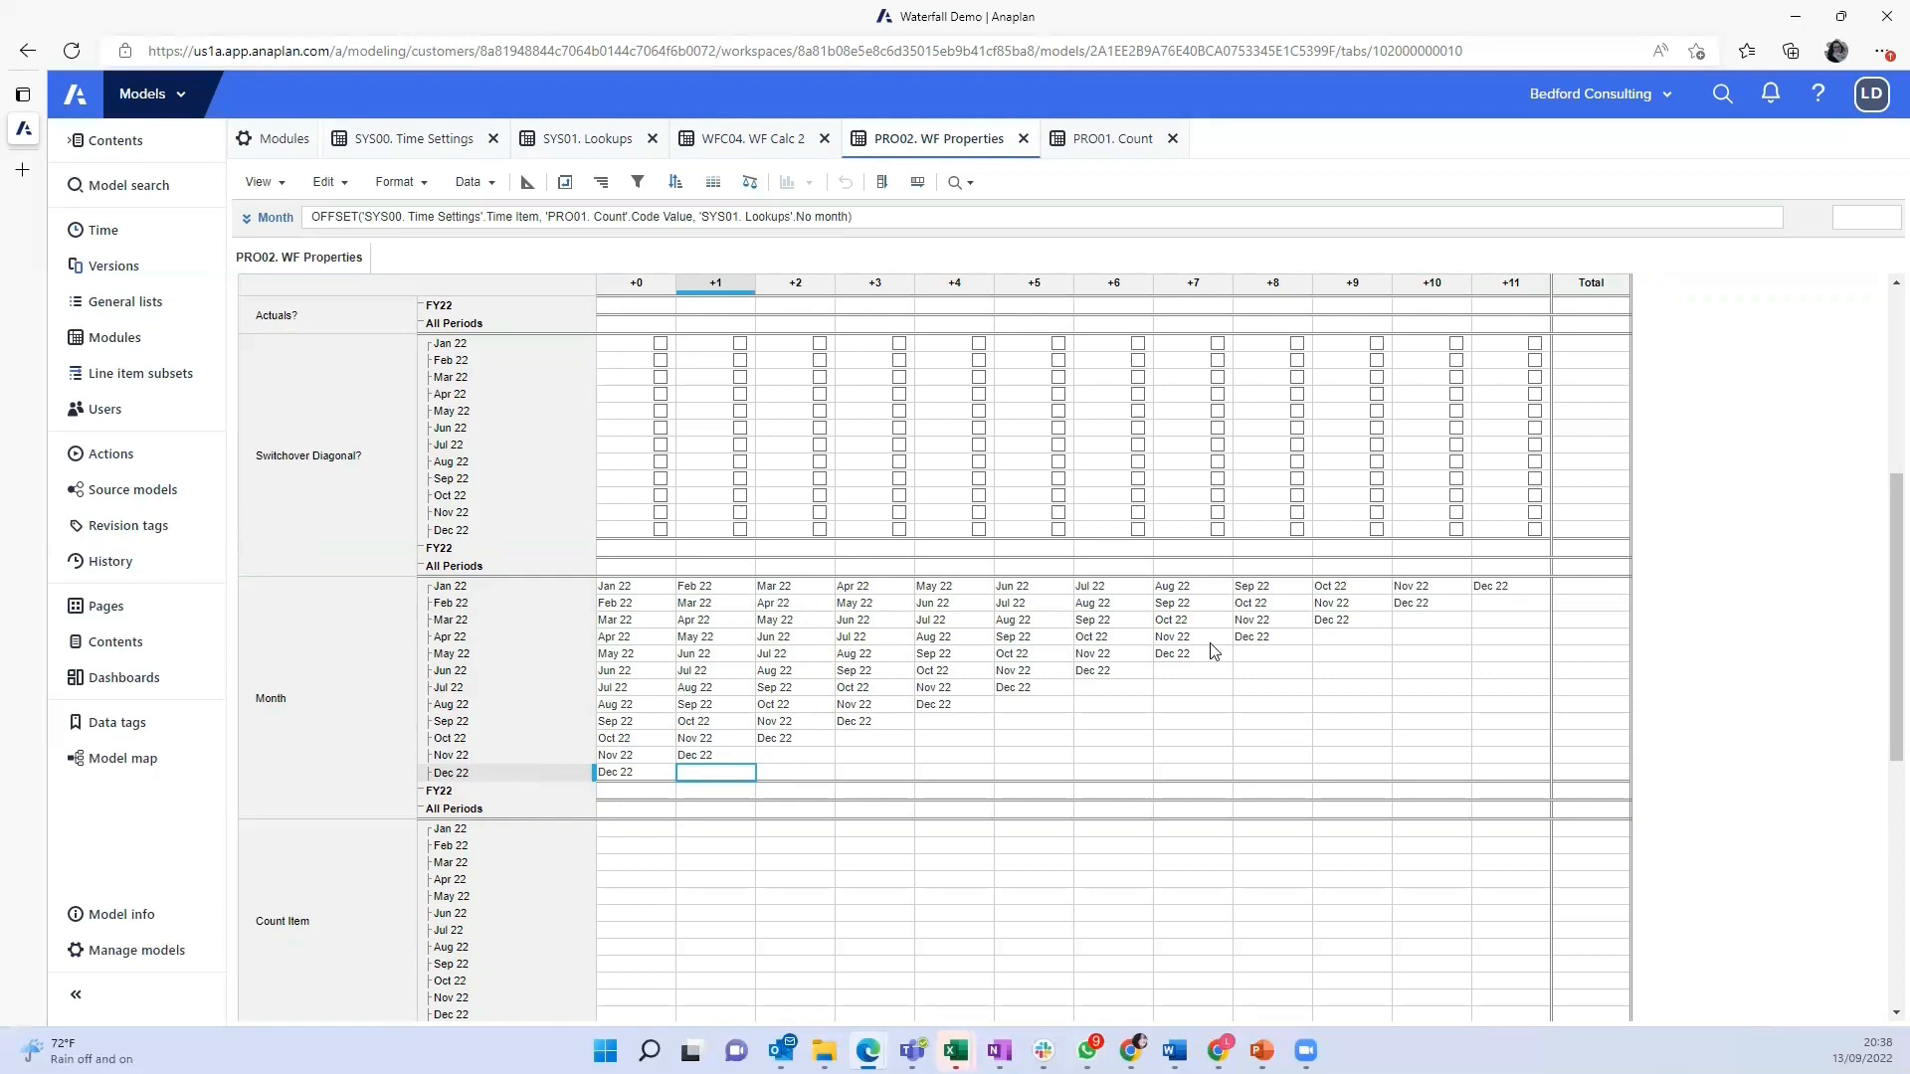
{"action": "left_click_drag", "start_coordinate": [704, 211], "coordinate": [847, 220]}
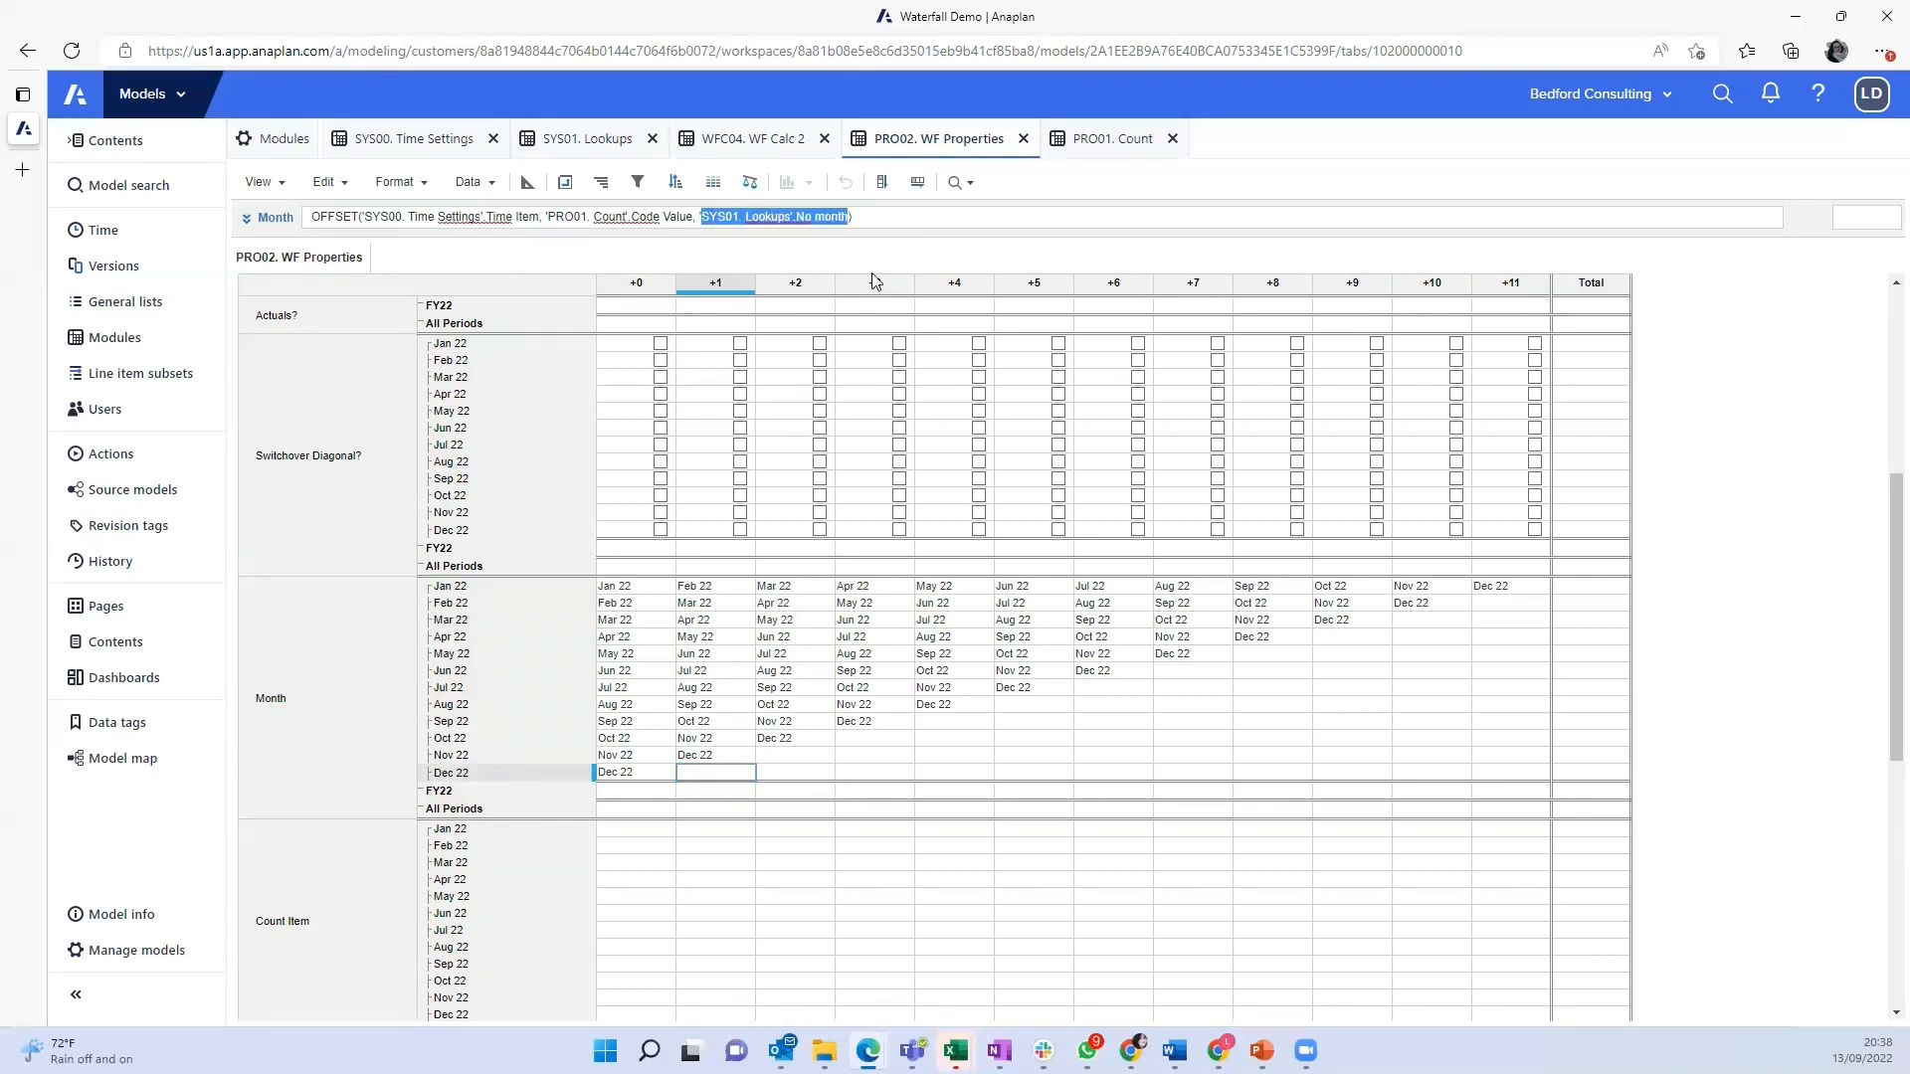
{"action": "left_click", "coordinate": [1396, 769]}
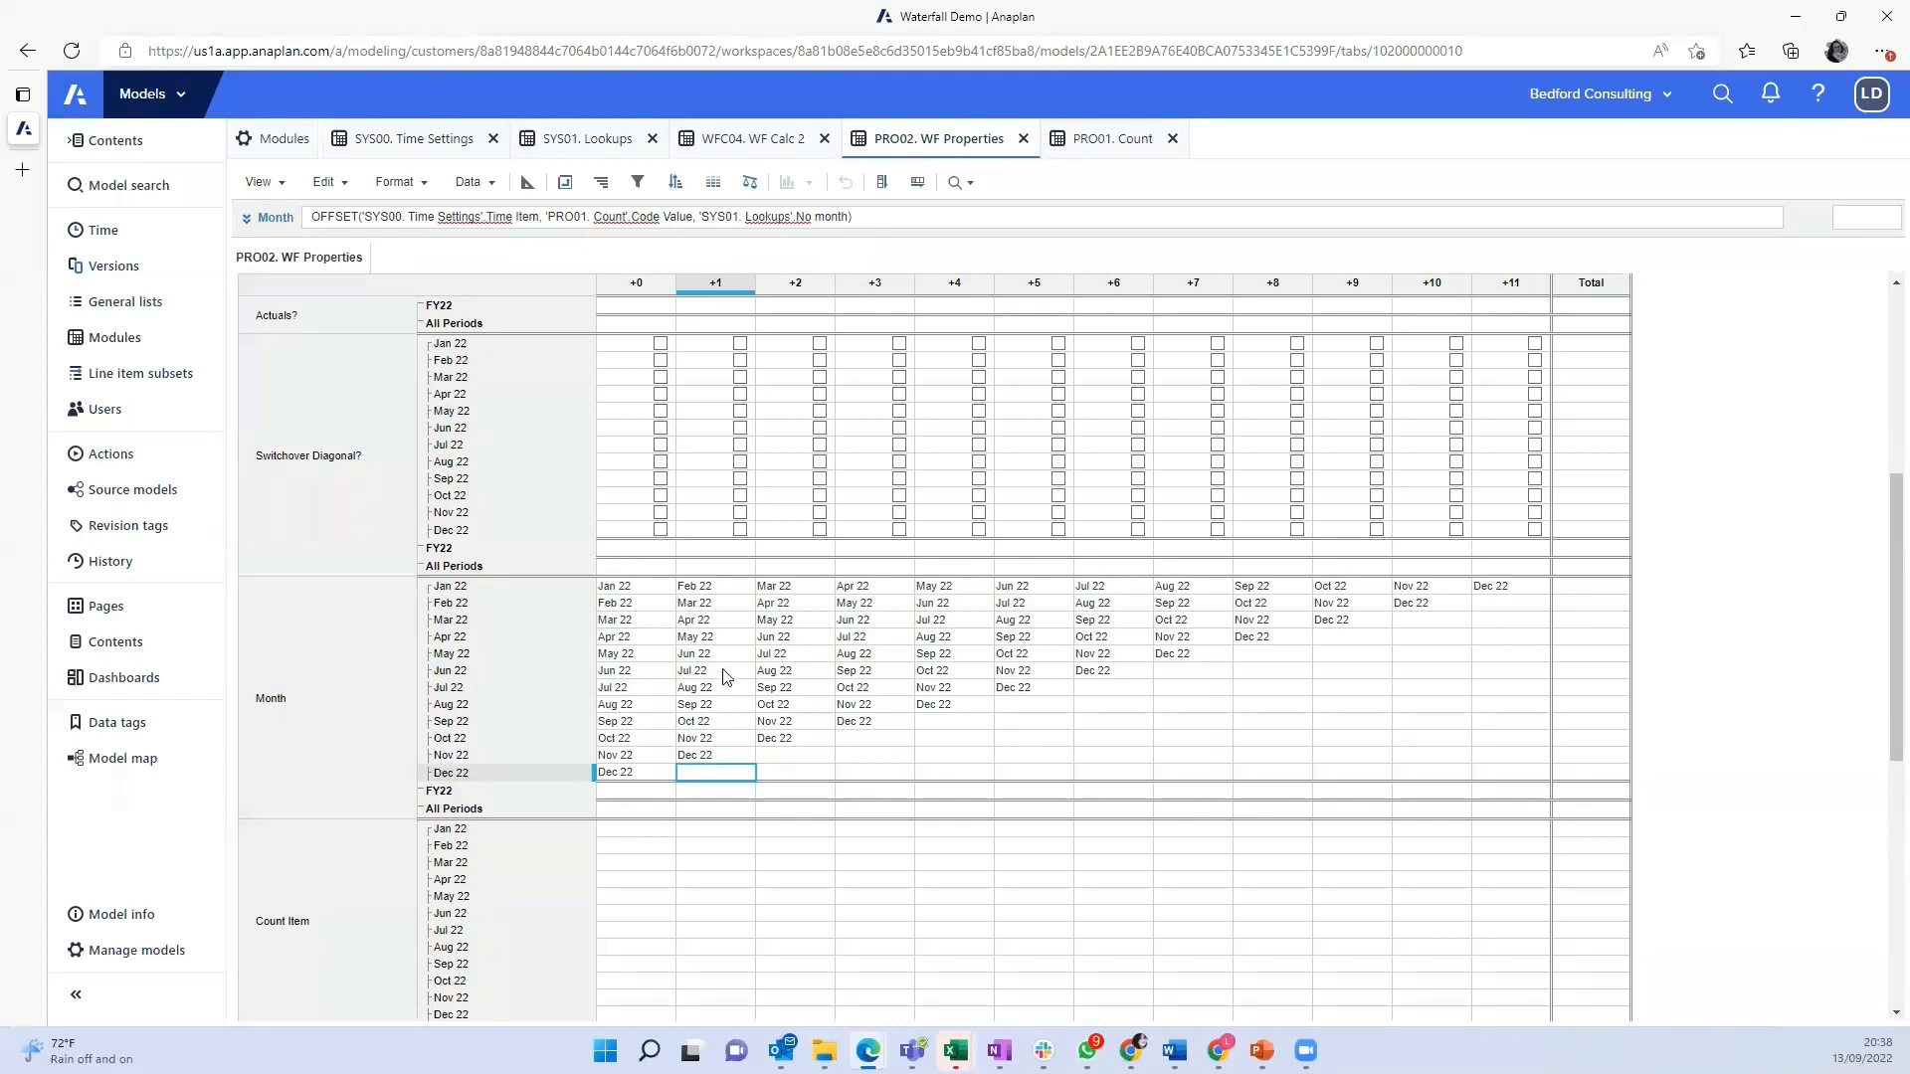
Set the Actuals? line item's formula to 'SYS00. Time Settings'.Actual Period?[LOOKUP: Month]
{"action": "scroll", "coordinate": [727, 678], "scroll_direction": "up", "scroll_amount": 3}
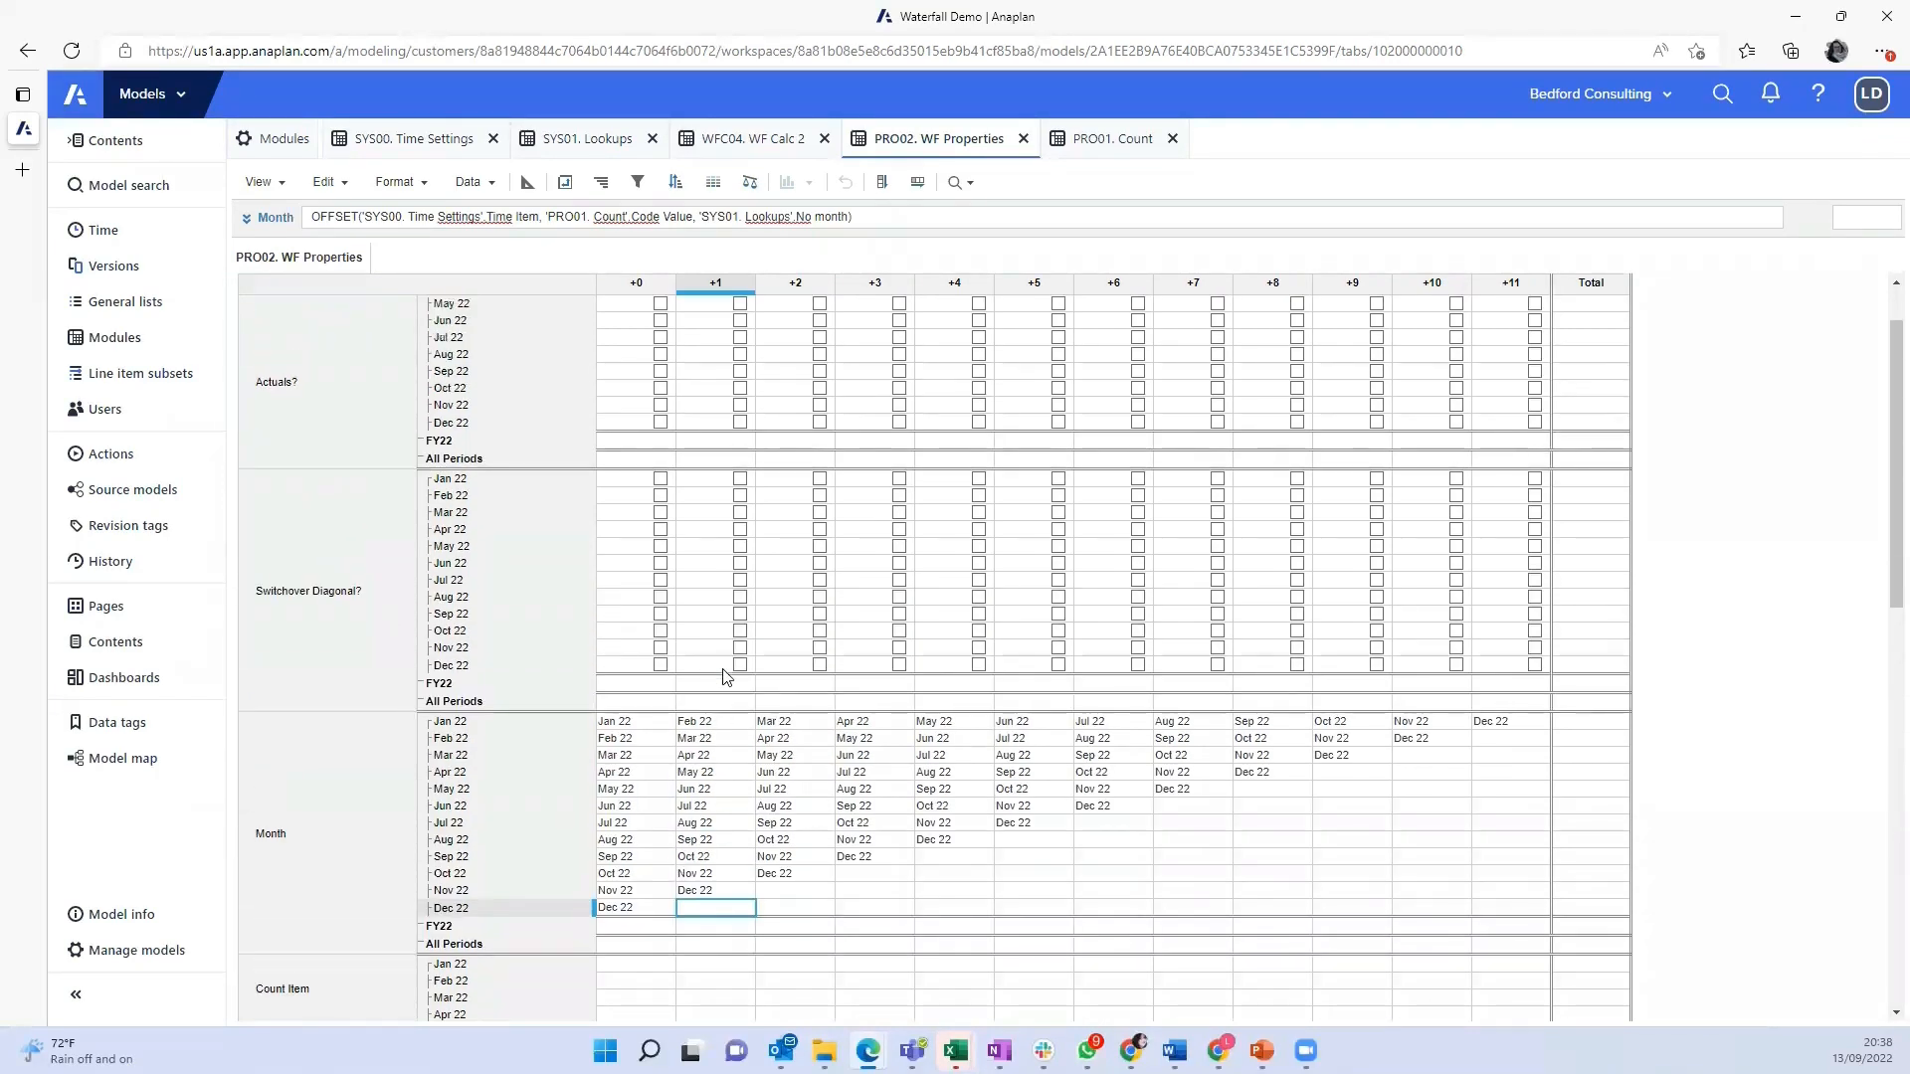
{"action": "scroll", "coordinate": [727, 677], "scroll_direction": "up", "scroll_amount": 2}
{"action": "left_click", "coordinate": [640, 374]}
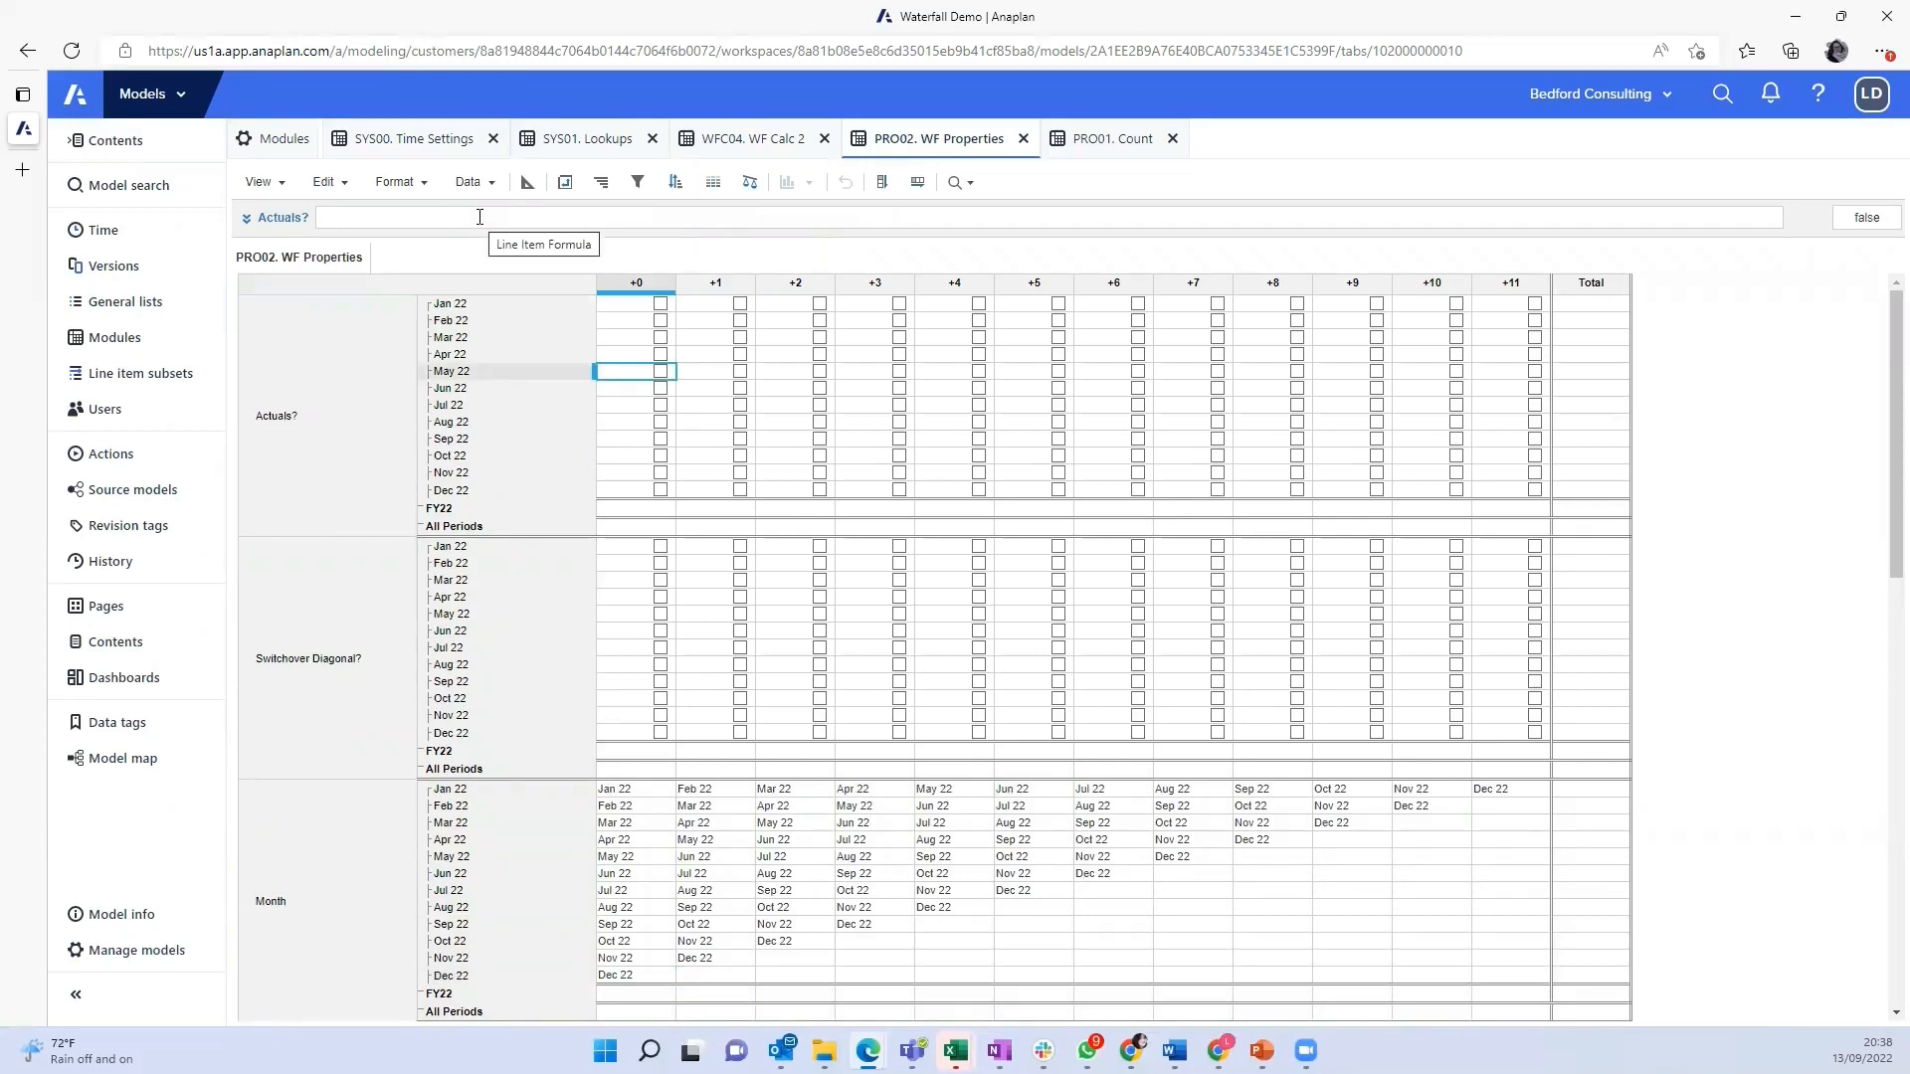
{"action": "left_click", "coordinate": [480, 216]}
{"action": "left_click", "coordinate": [418, 139]}
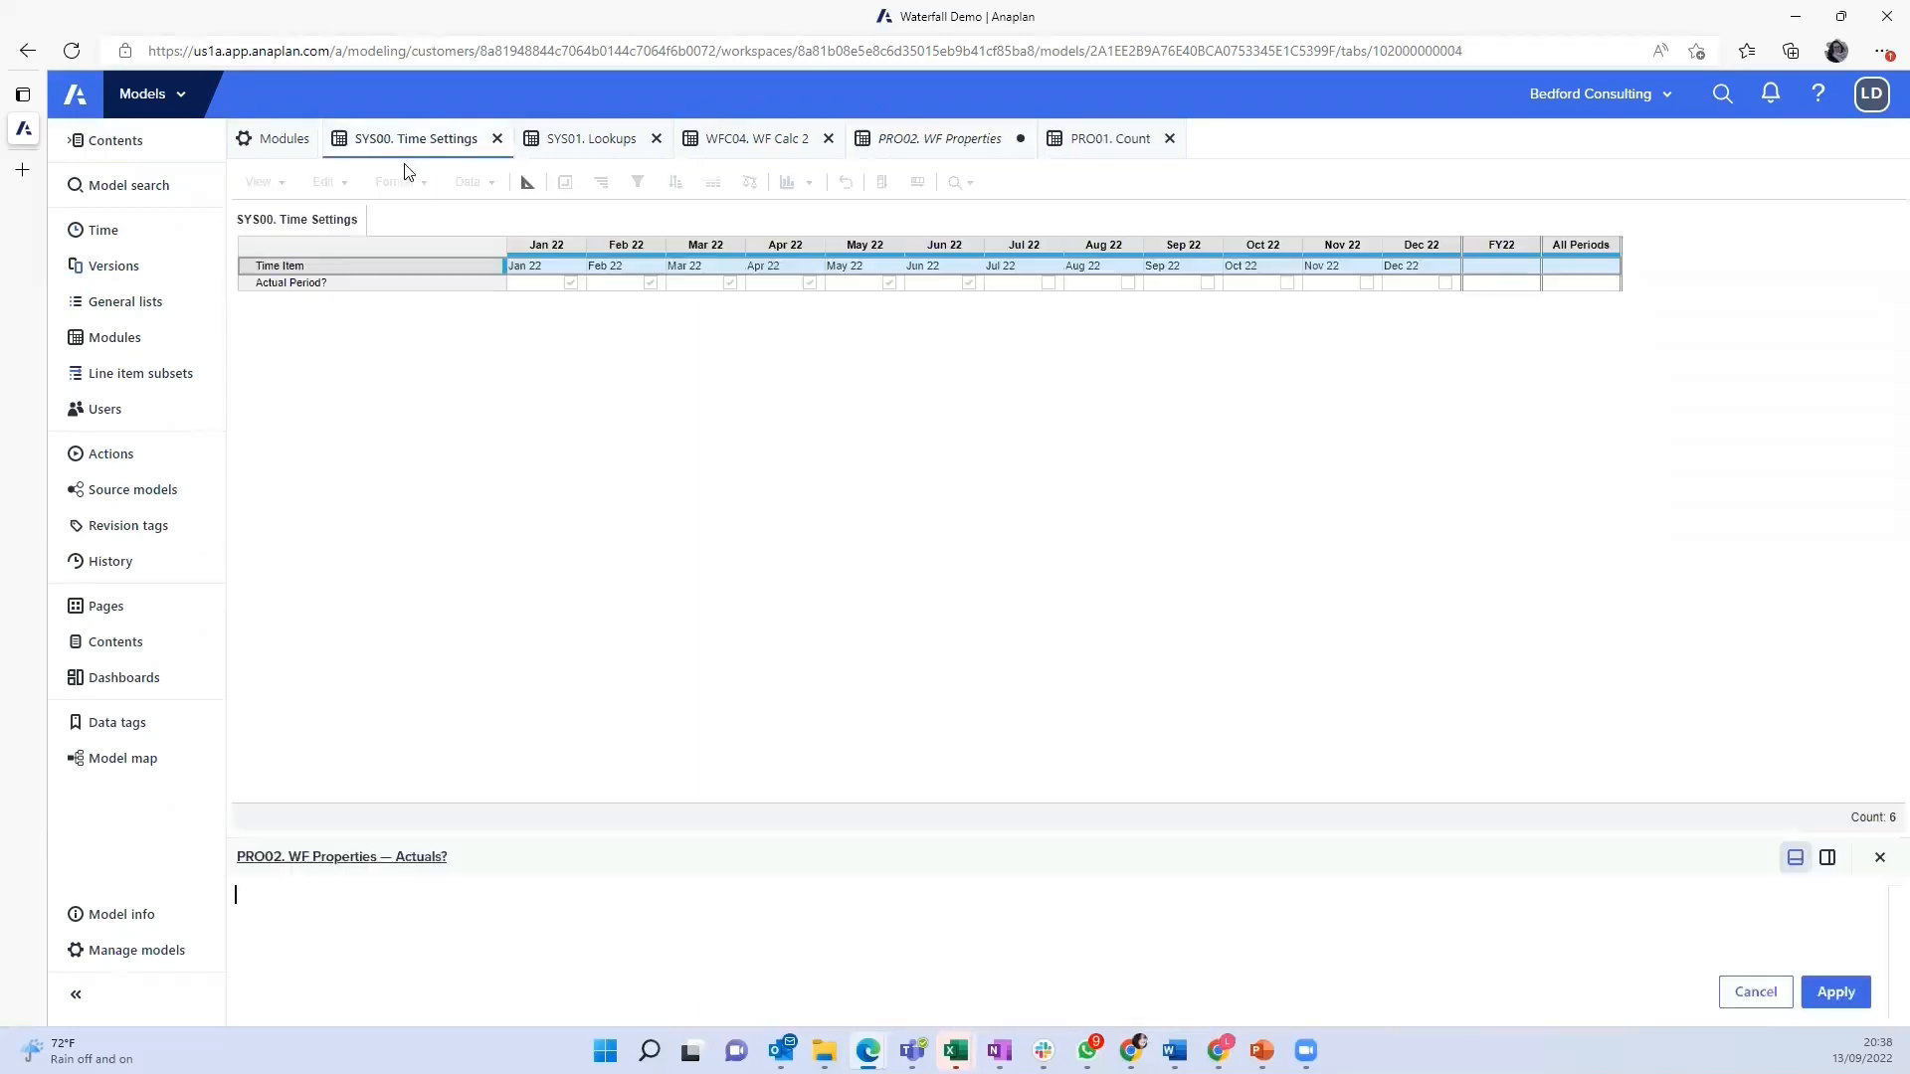
{"action": "left_click", "coordinate": [308, 286]}
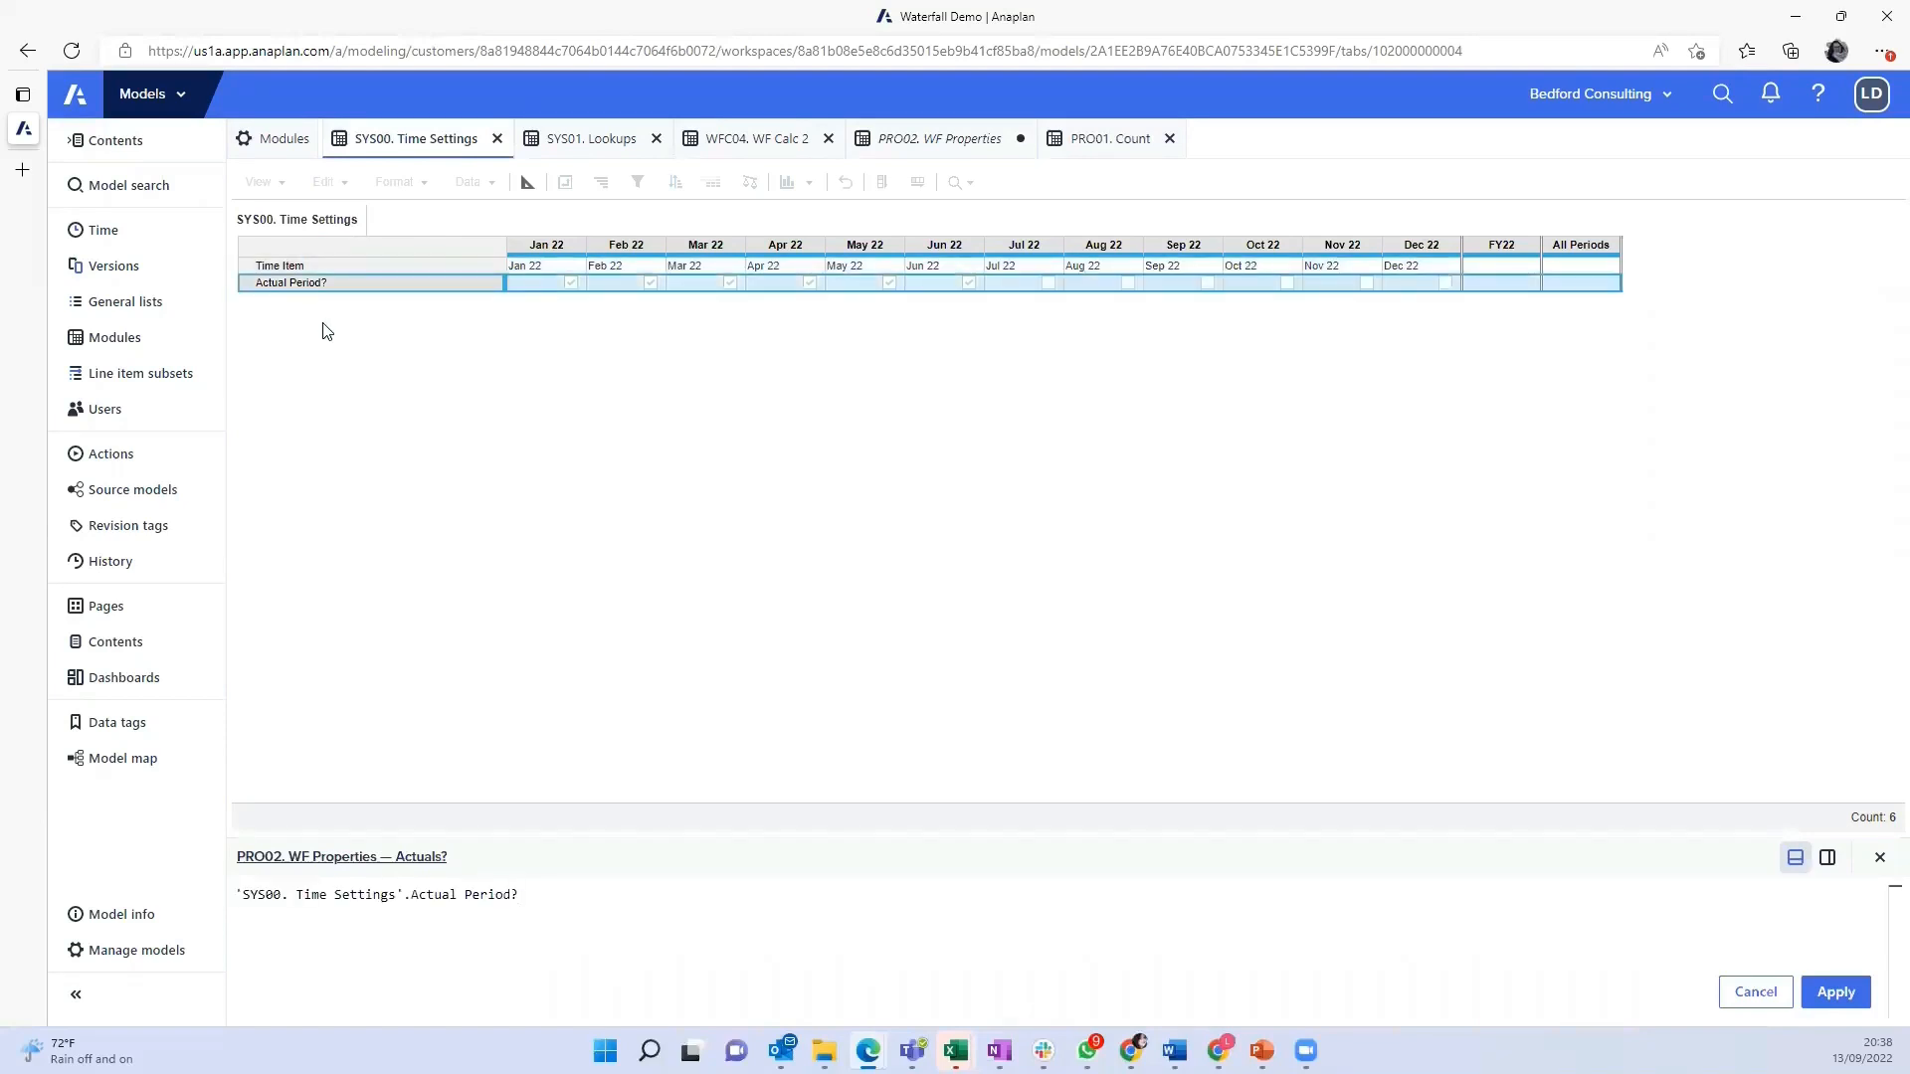
{"action": "type", "text": "[lookup:"}
{"action": "left_click", "coordinate": [872, 146]}
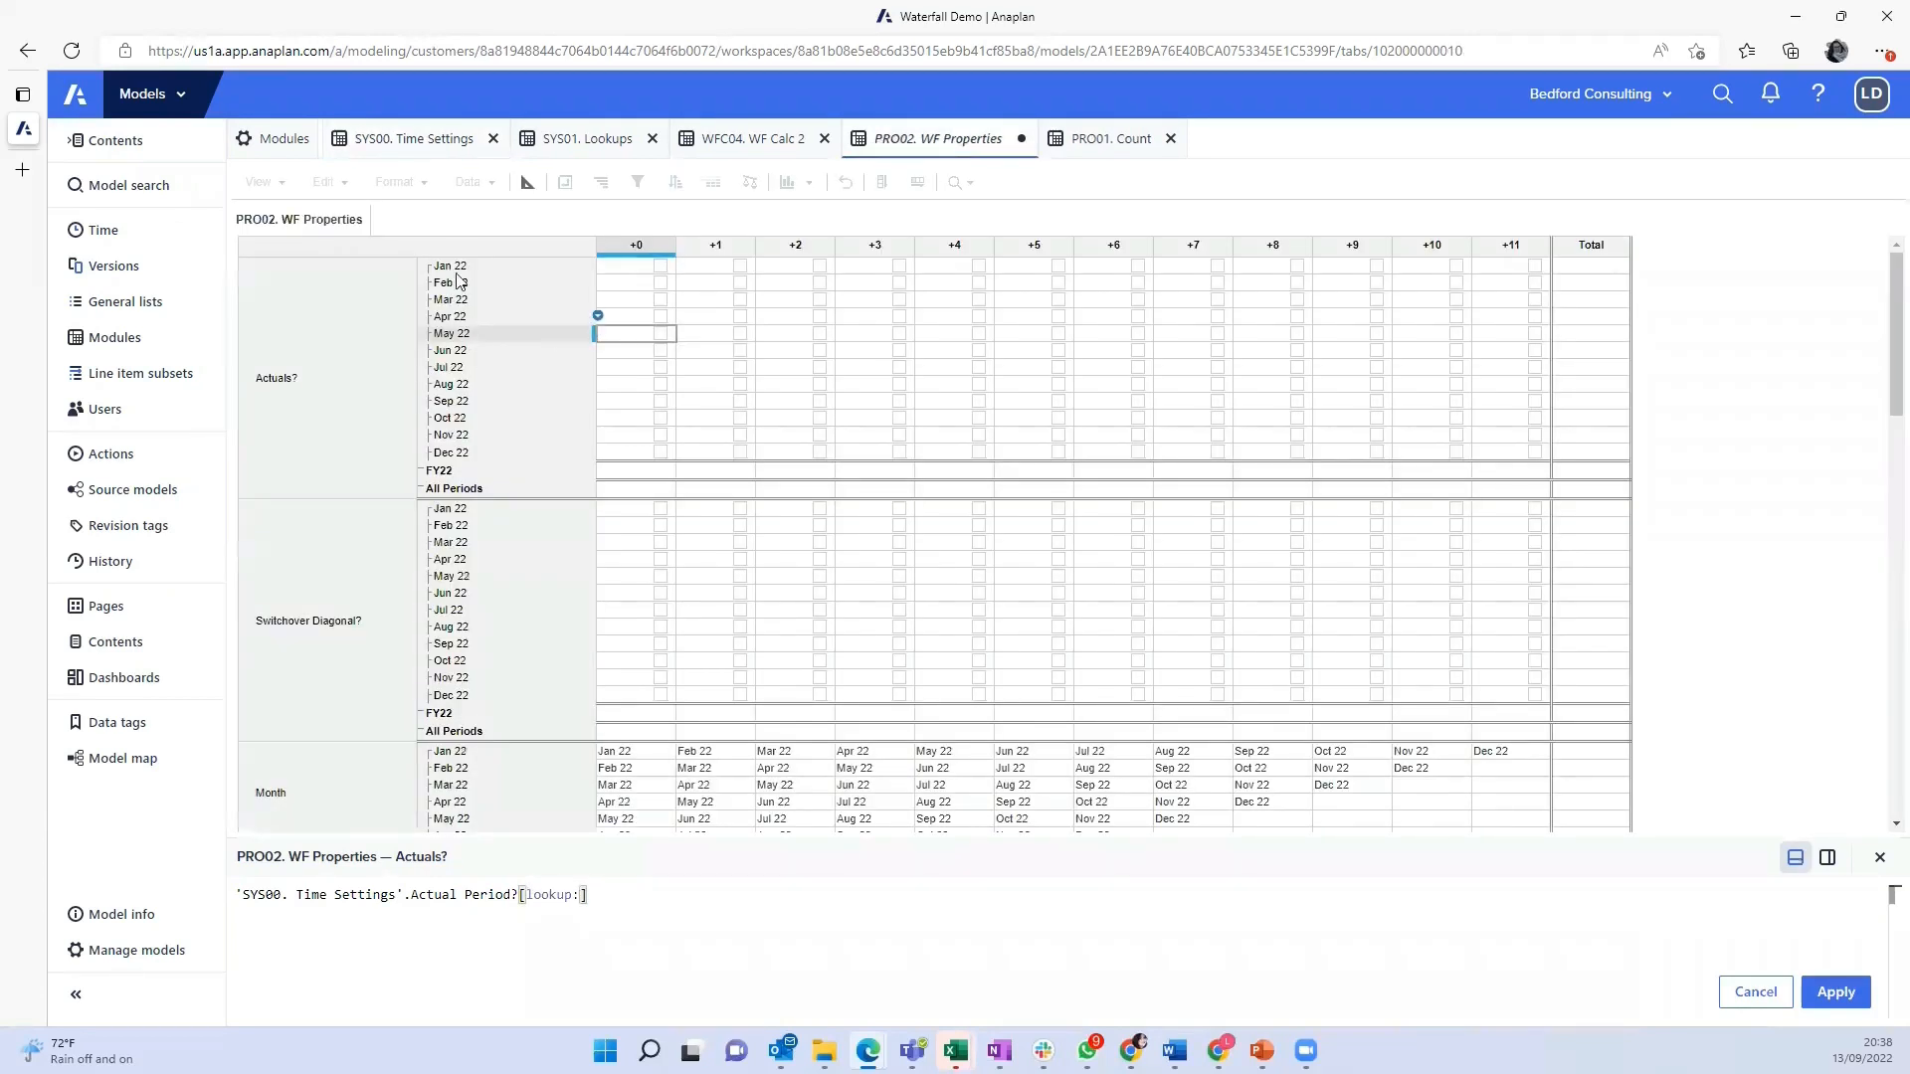
{"action": "scroll", "coordinate": [384, 713], "scroll_direction": "down", "scroll_amount": 4}
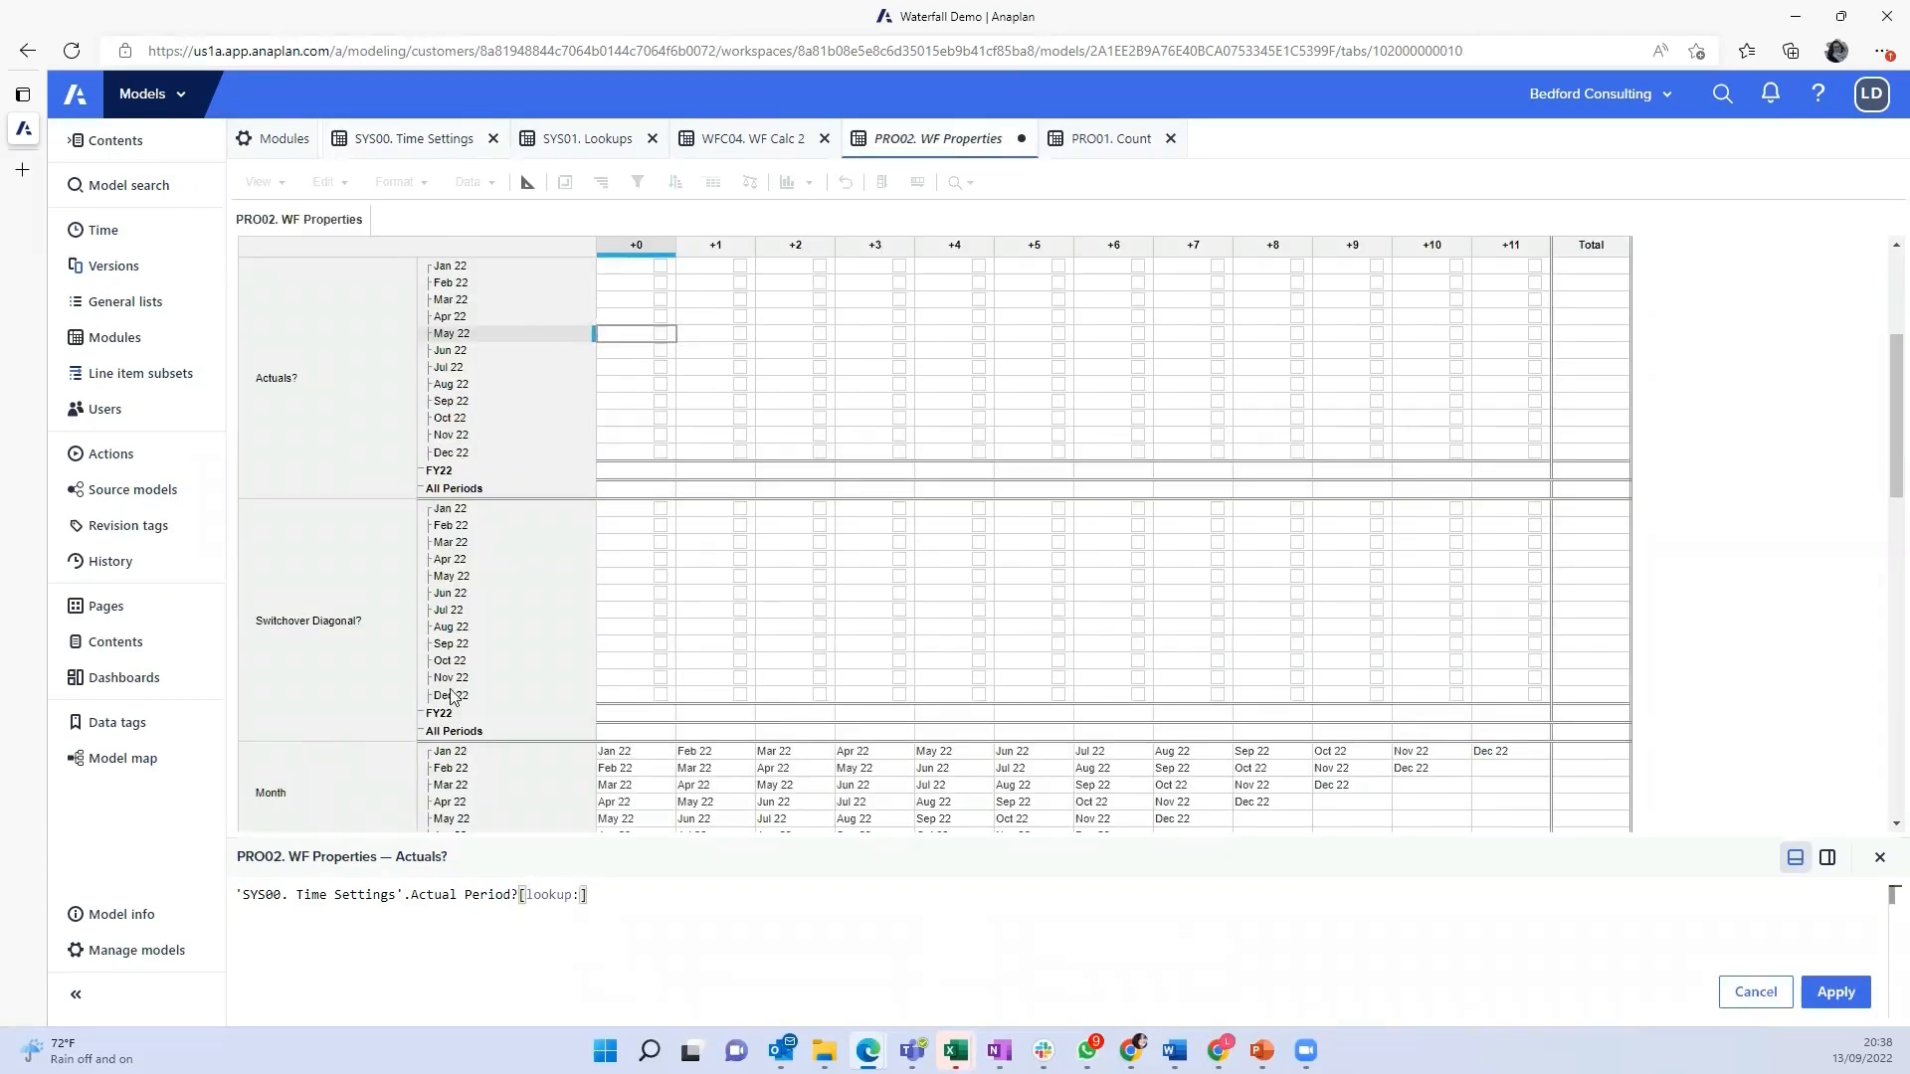
{"action": "left_click", "coordinate": [295, 682]}
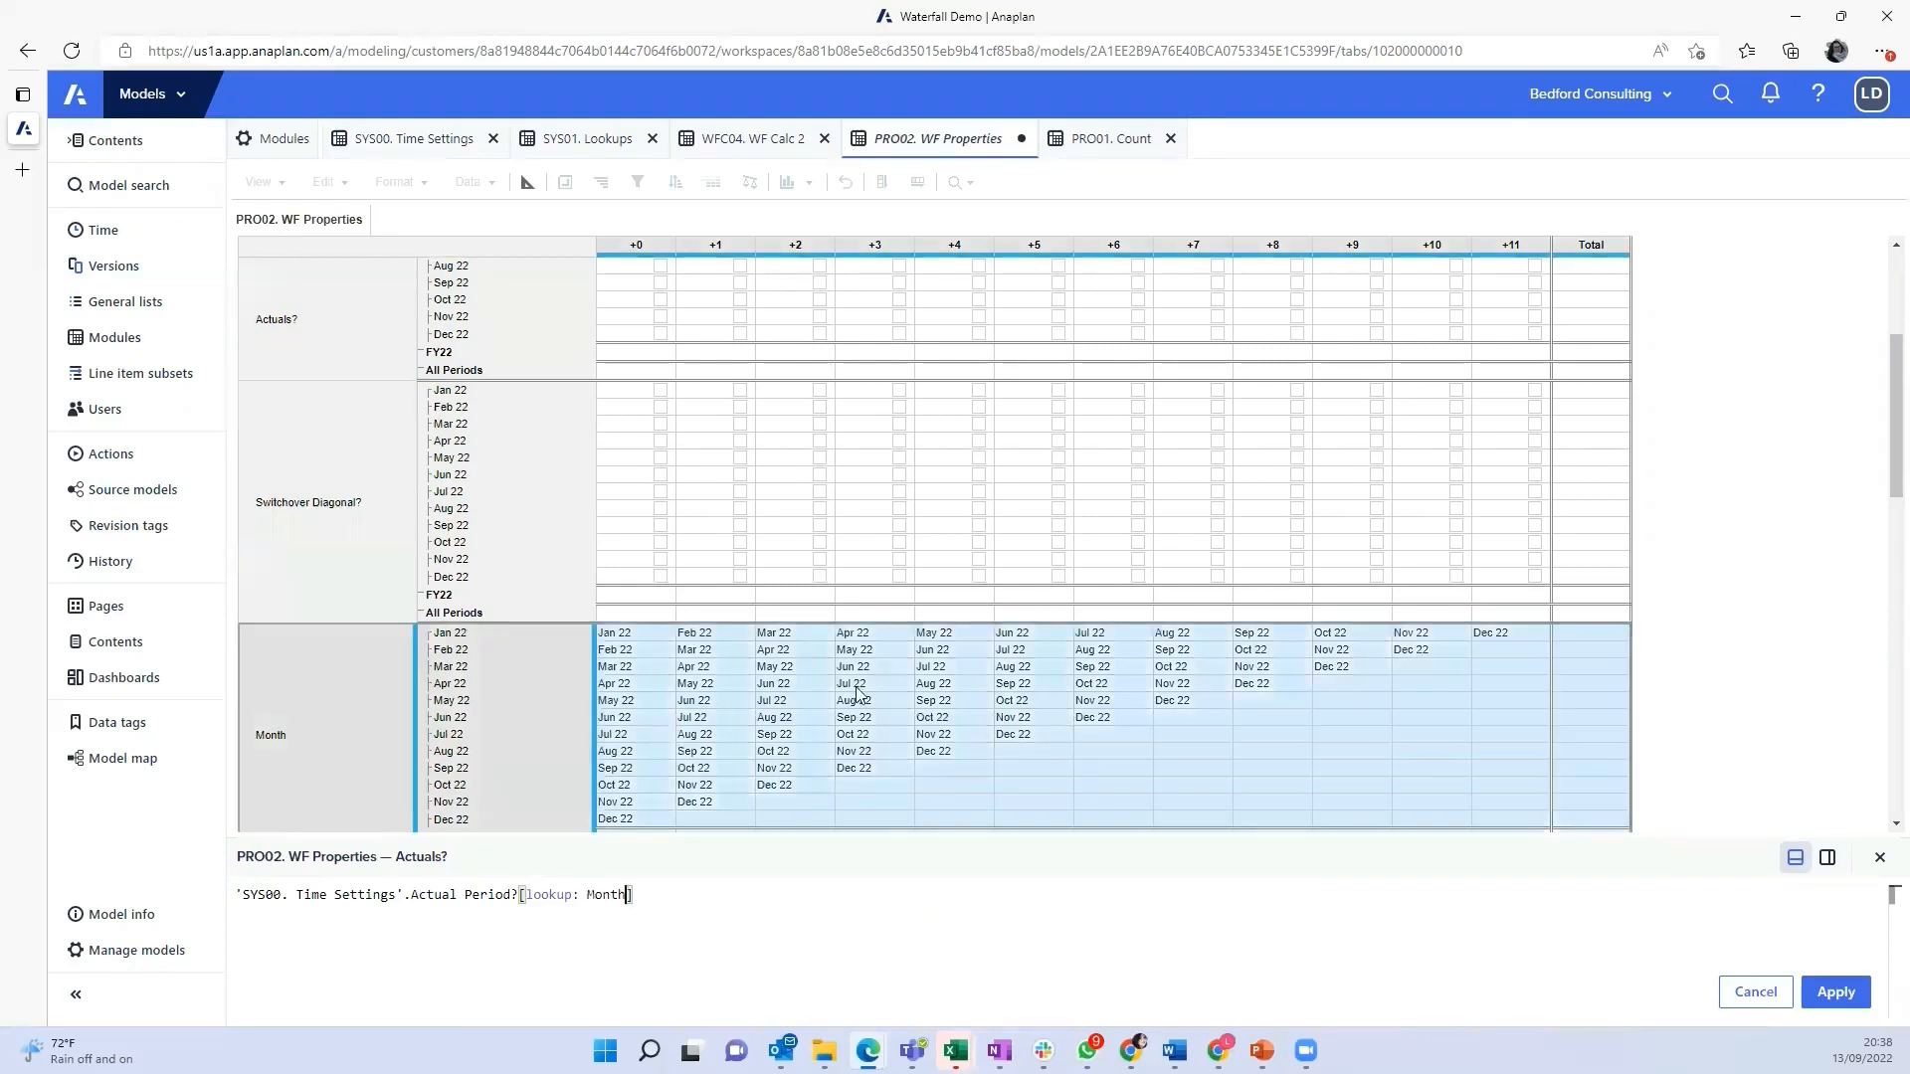
{"action": "left_click", "coordinate": [1835, 991]}
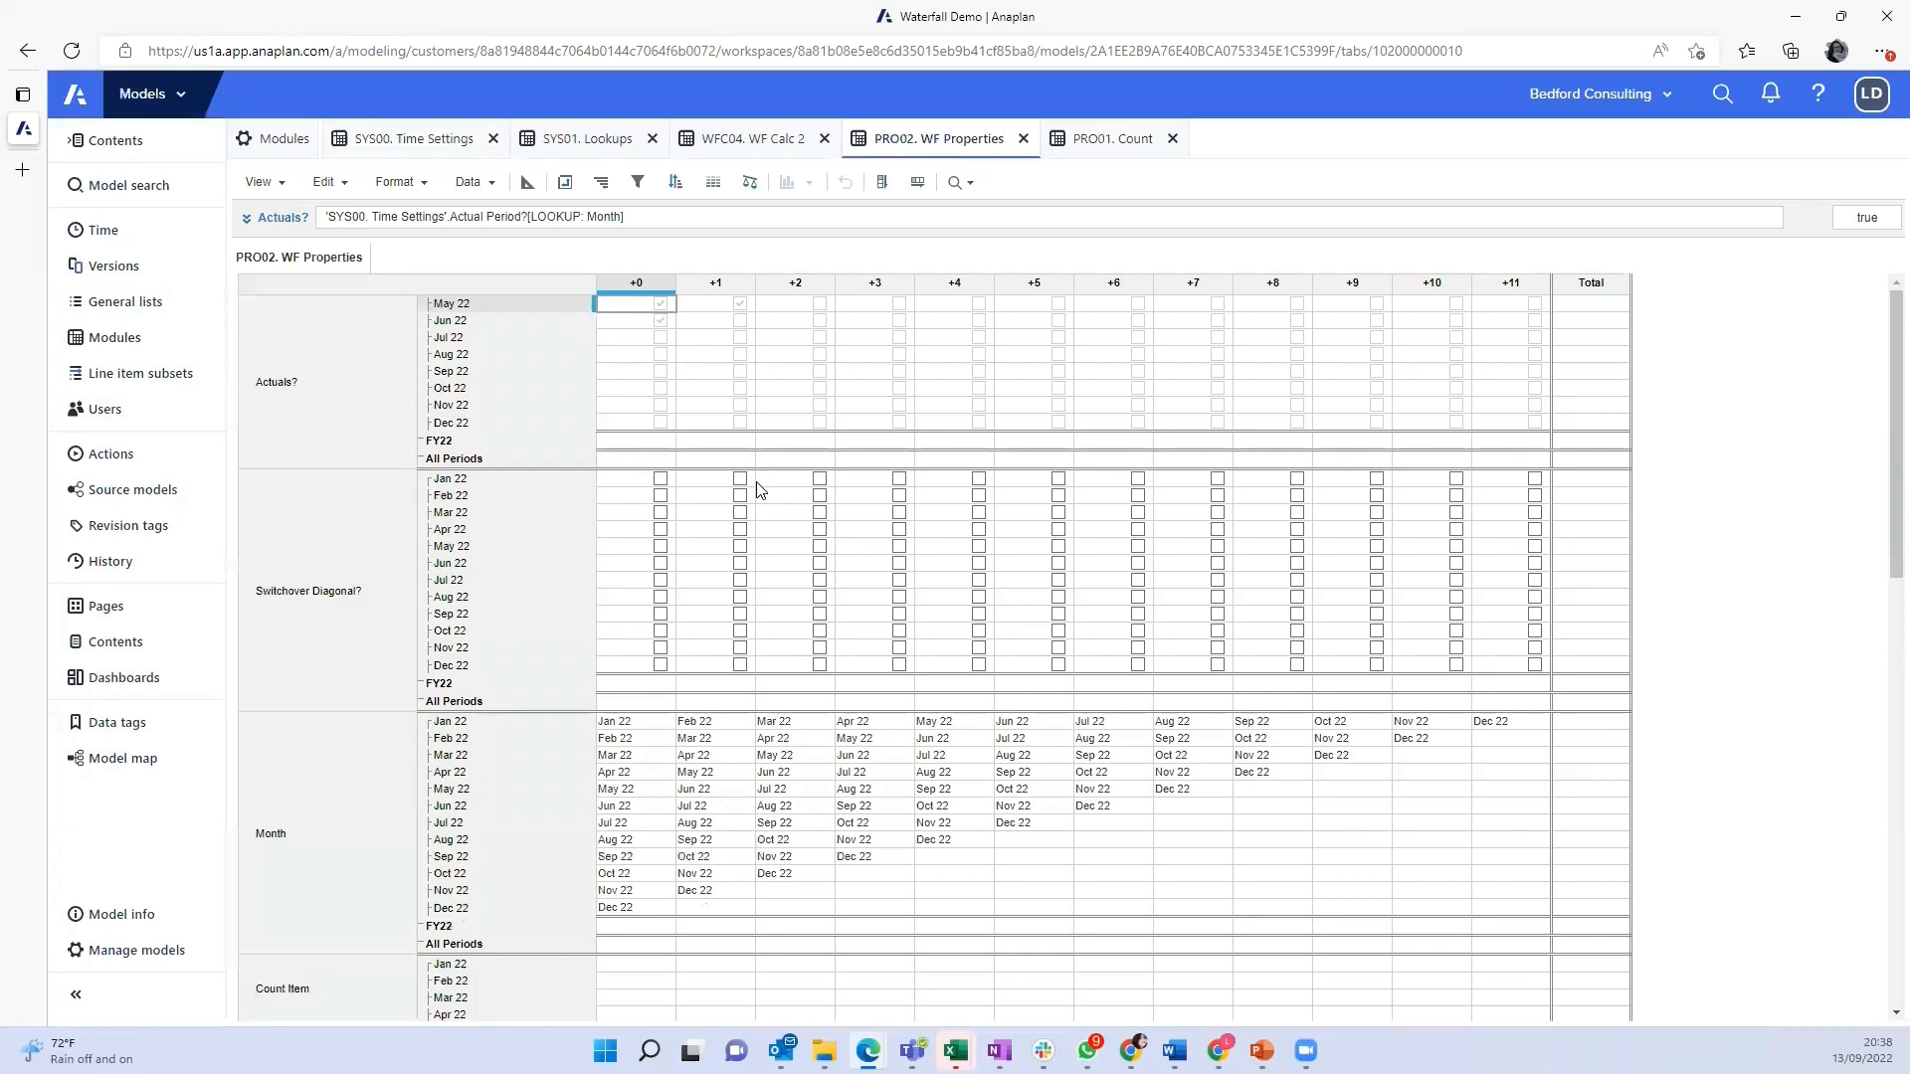
Examine the Actuals? checkboxes across start months and counts, including the diagonal running up from Jul 22 at +0
{"action": "left_click_drag", "start_coordinate": [649, 303], "coordinate": [643, 386]}
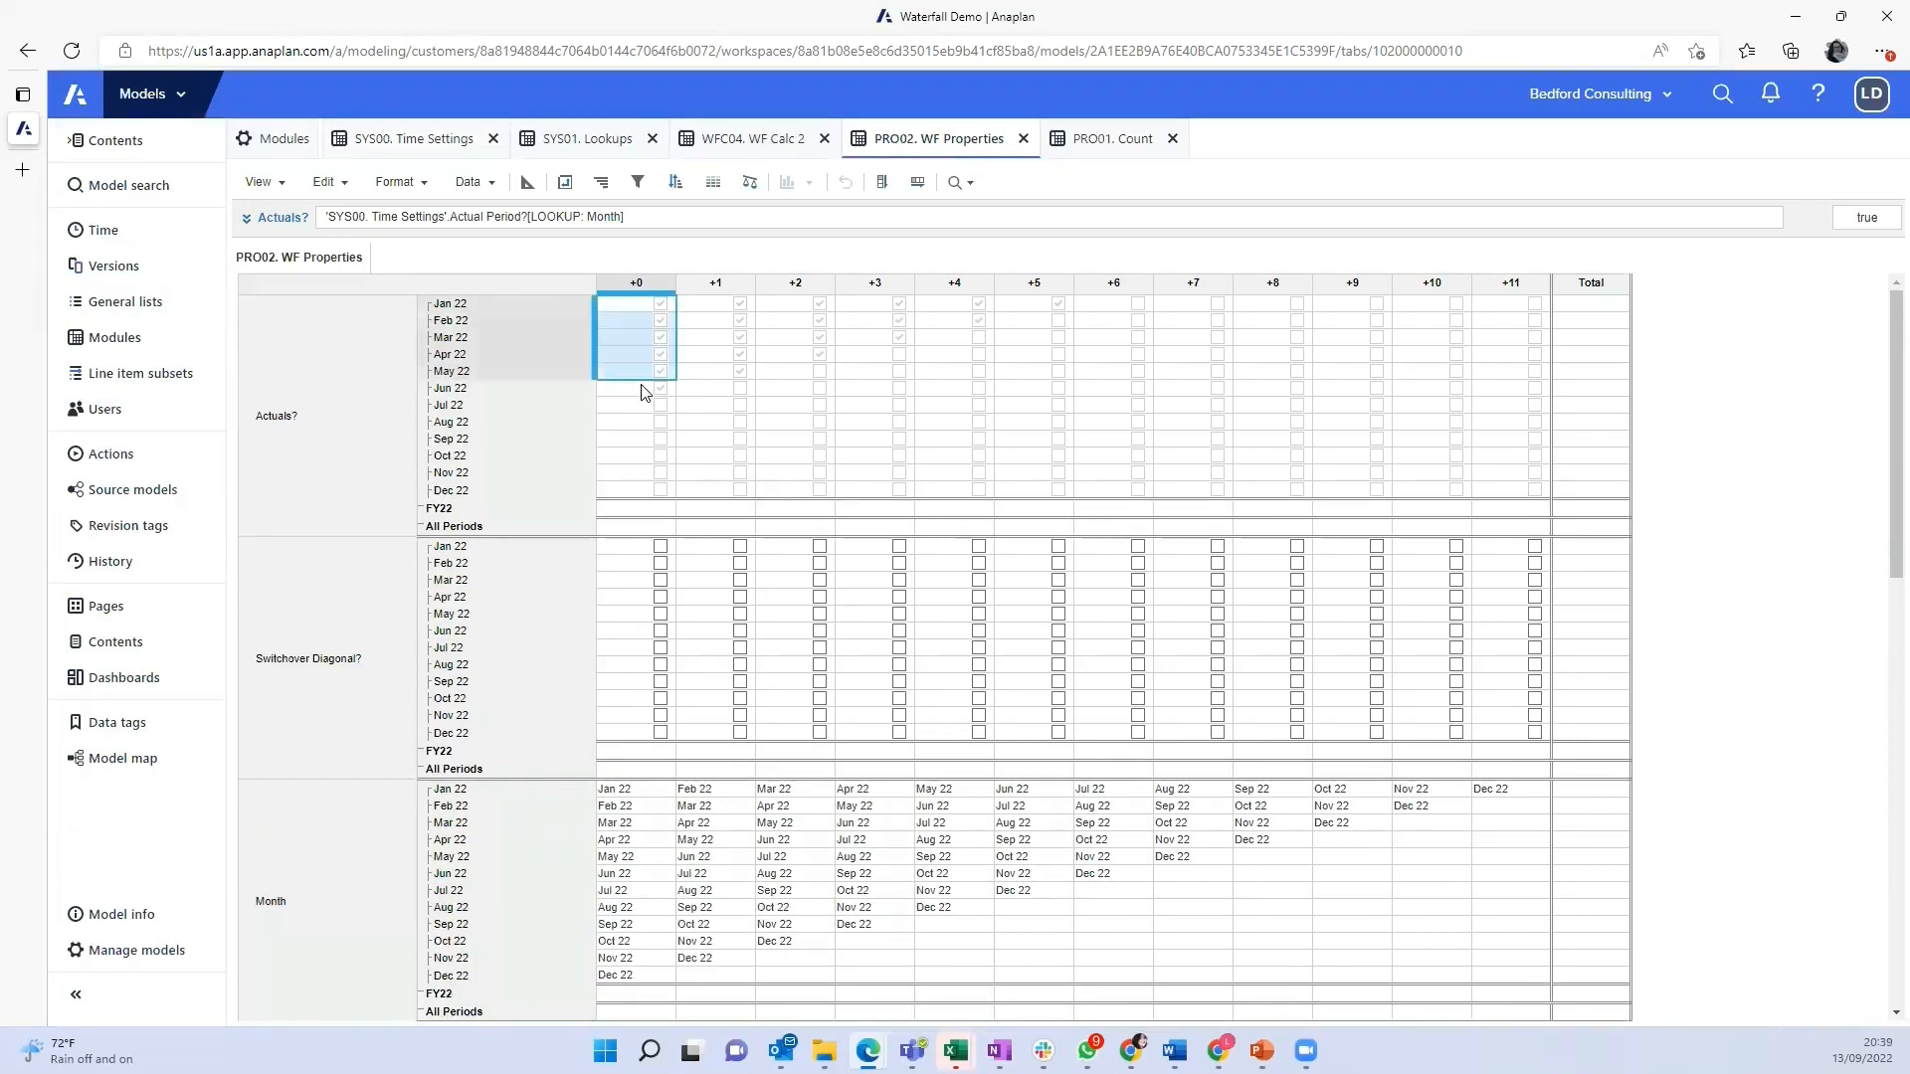
{"action": "left_click_drag", "start_coordinate": [715, 308], "coordinate": [726, 388]}
{"action": "left_click_drag", "start_coordinate": [821, 305], "coordinate": [980, 338]}
{"action": "left_click", "coordinate": [1040, 306]}
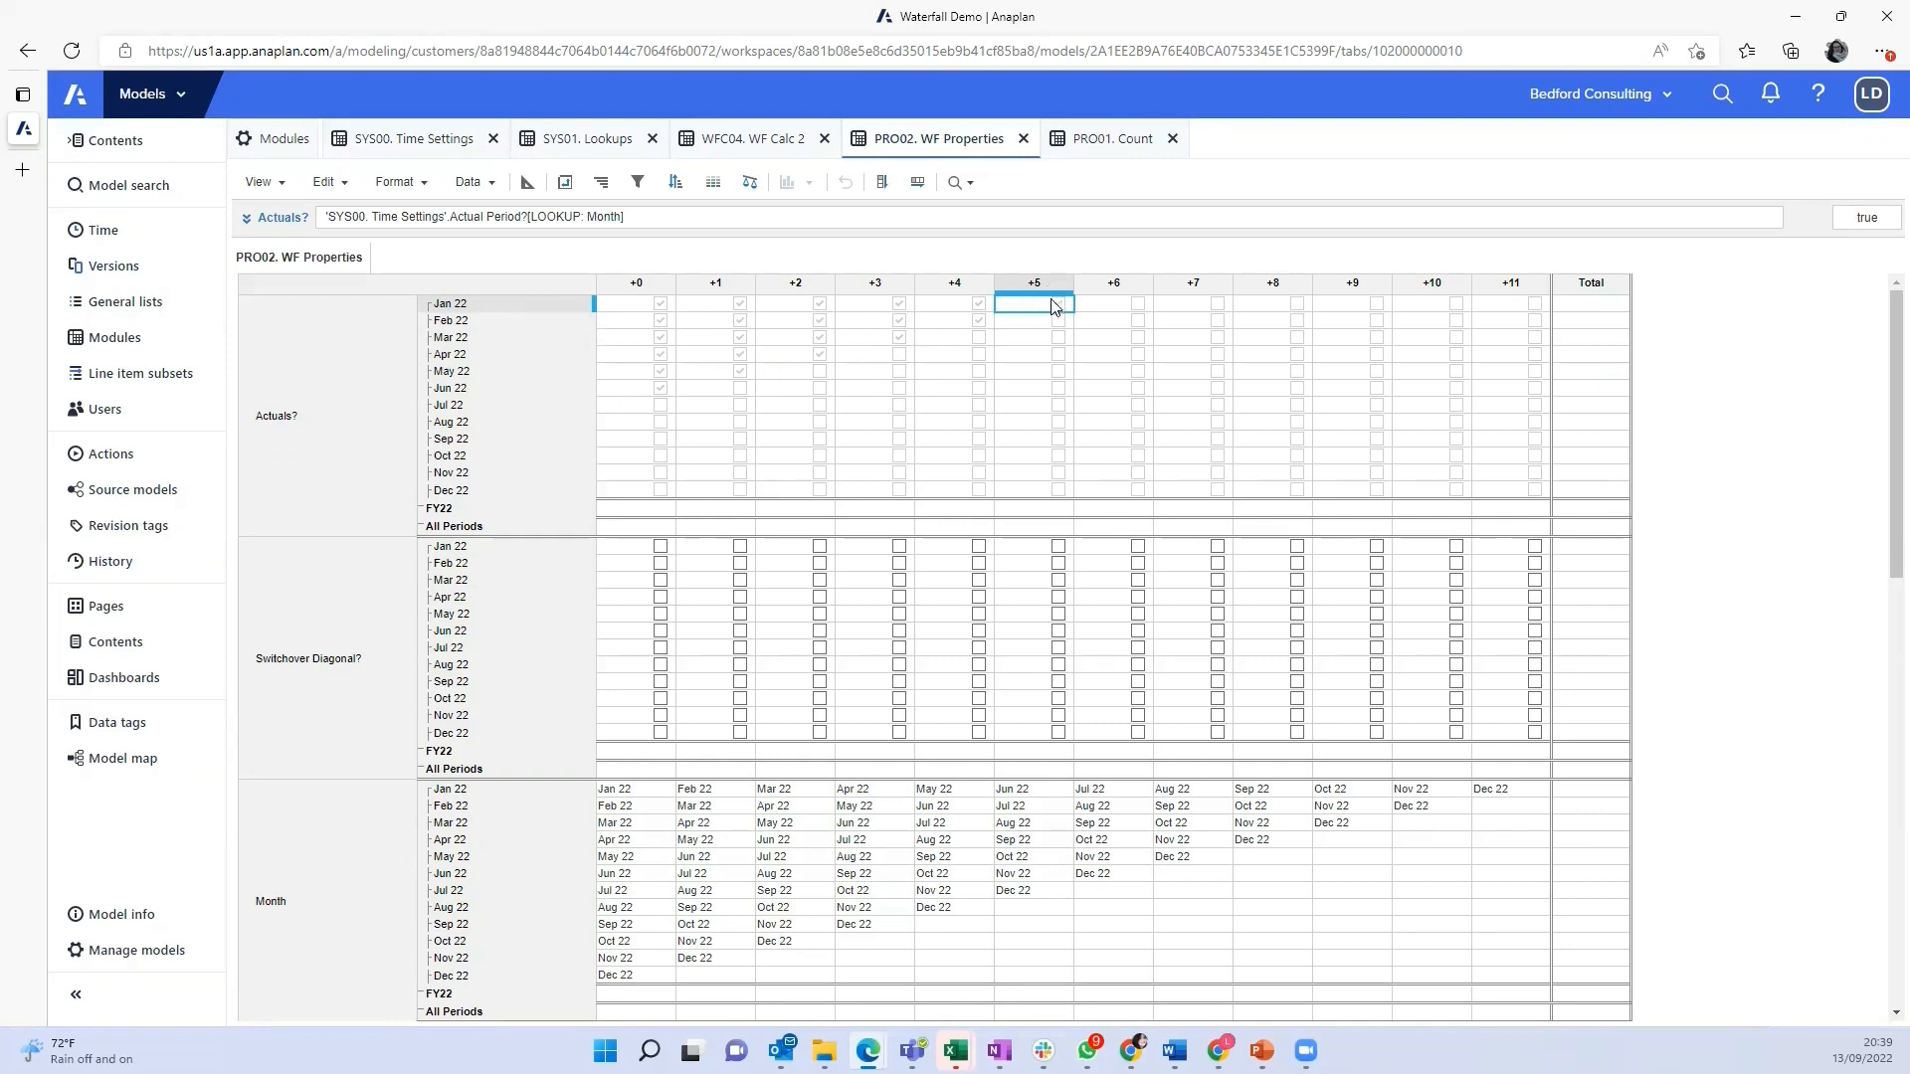
{"action": "left_click", "coordinate": [655, 409]}
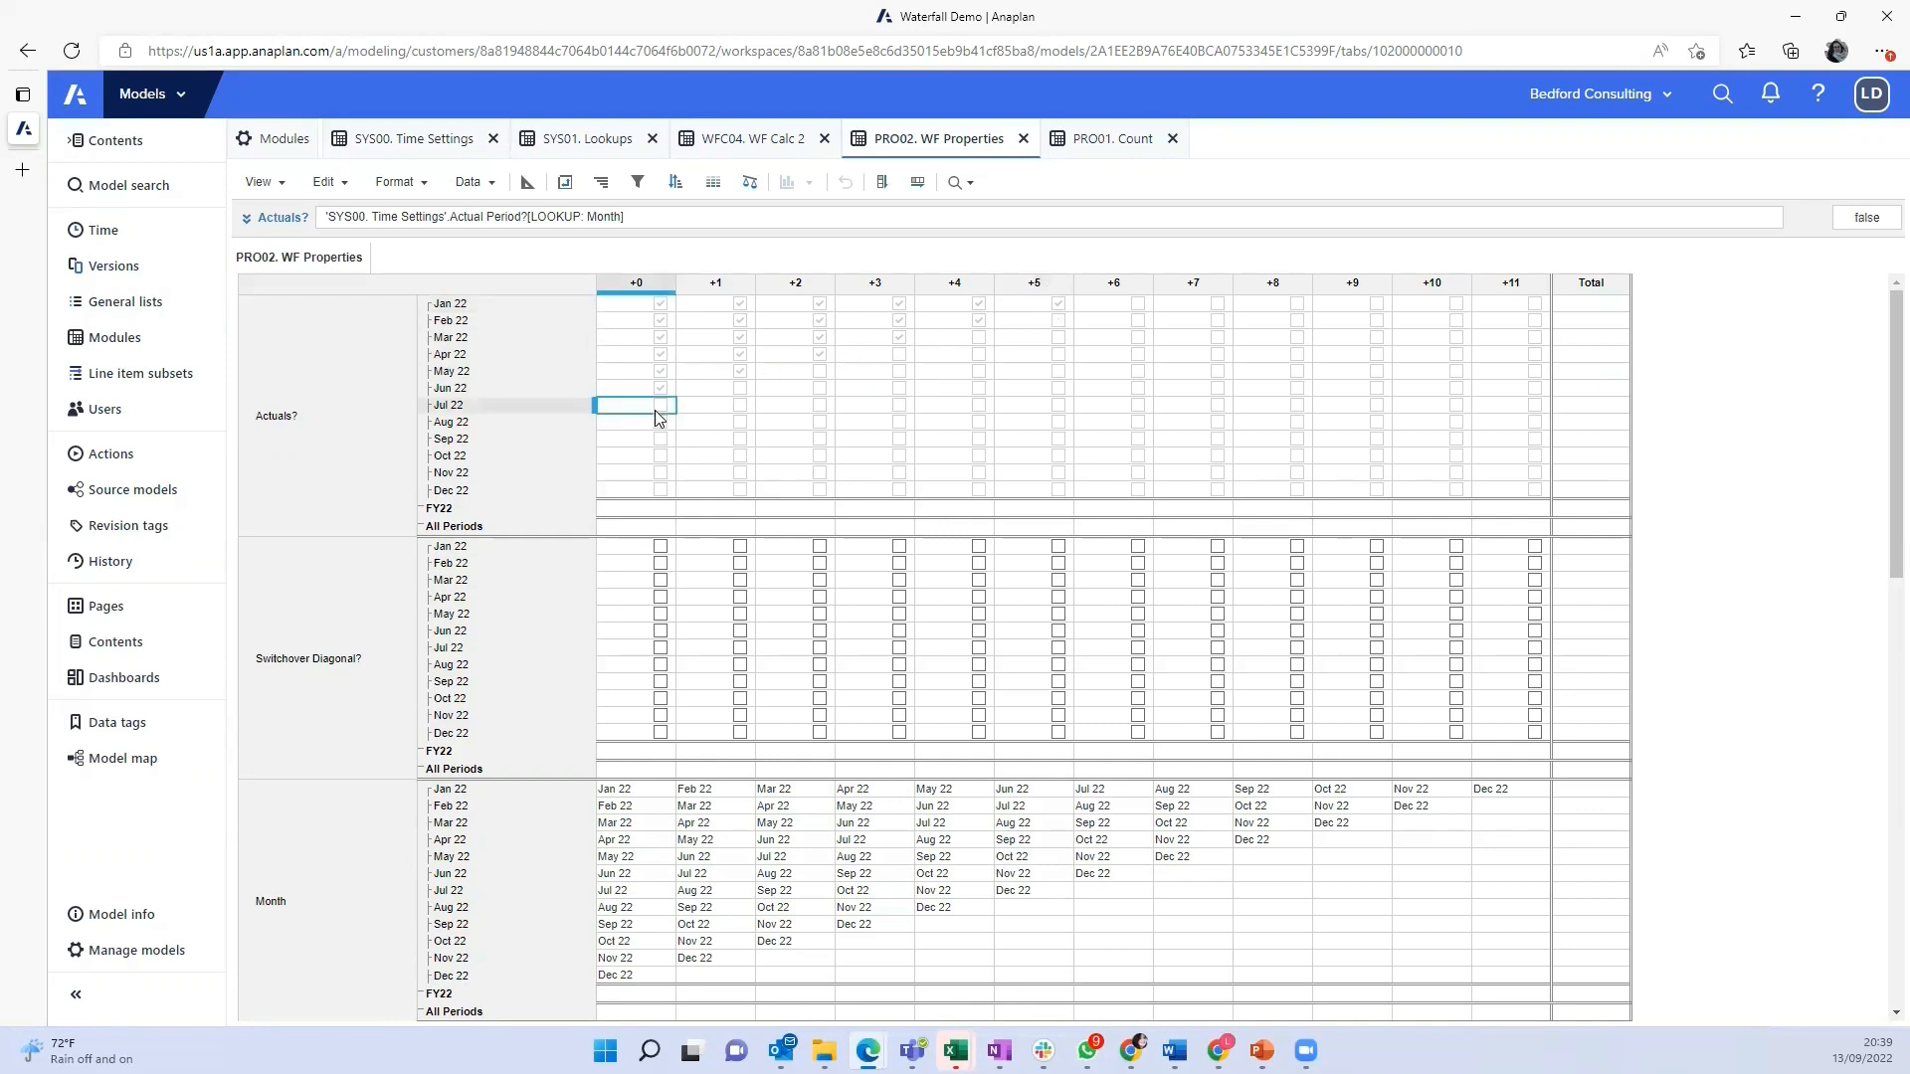
{"action": "left_click", "coordinate": [712, 394]}
{"action": "left_click", "coordinate": [816, 372]}
{"action": "left_click_drag", "start_coordinate": [888, 375], "coordinate": [1138, 341]}
{"action": "left_click", "coordinate": [1222, 307]}
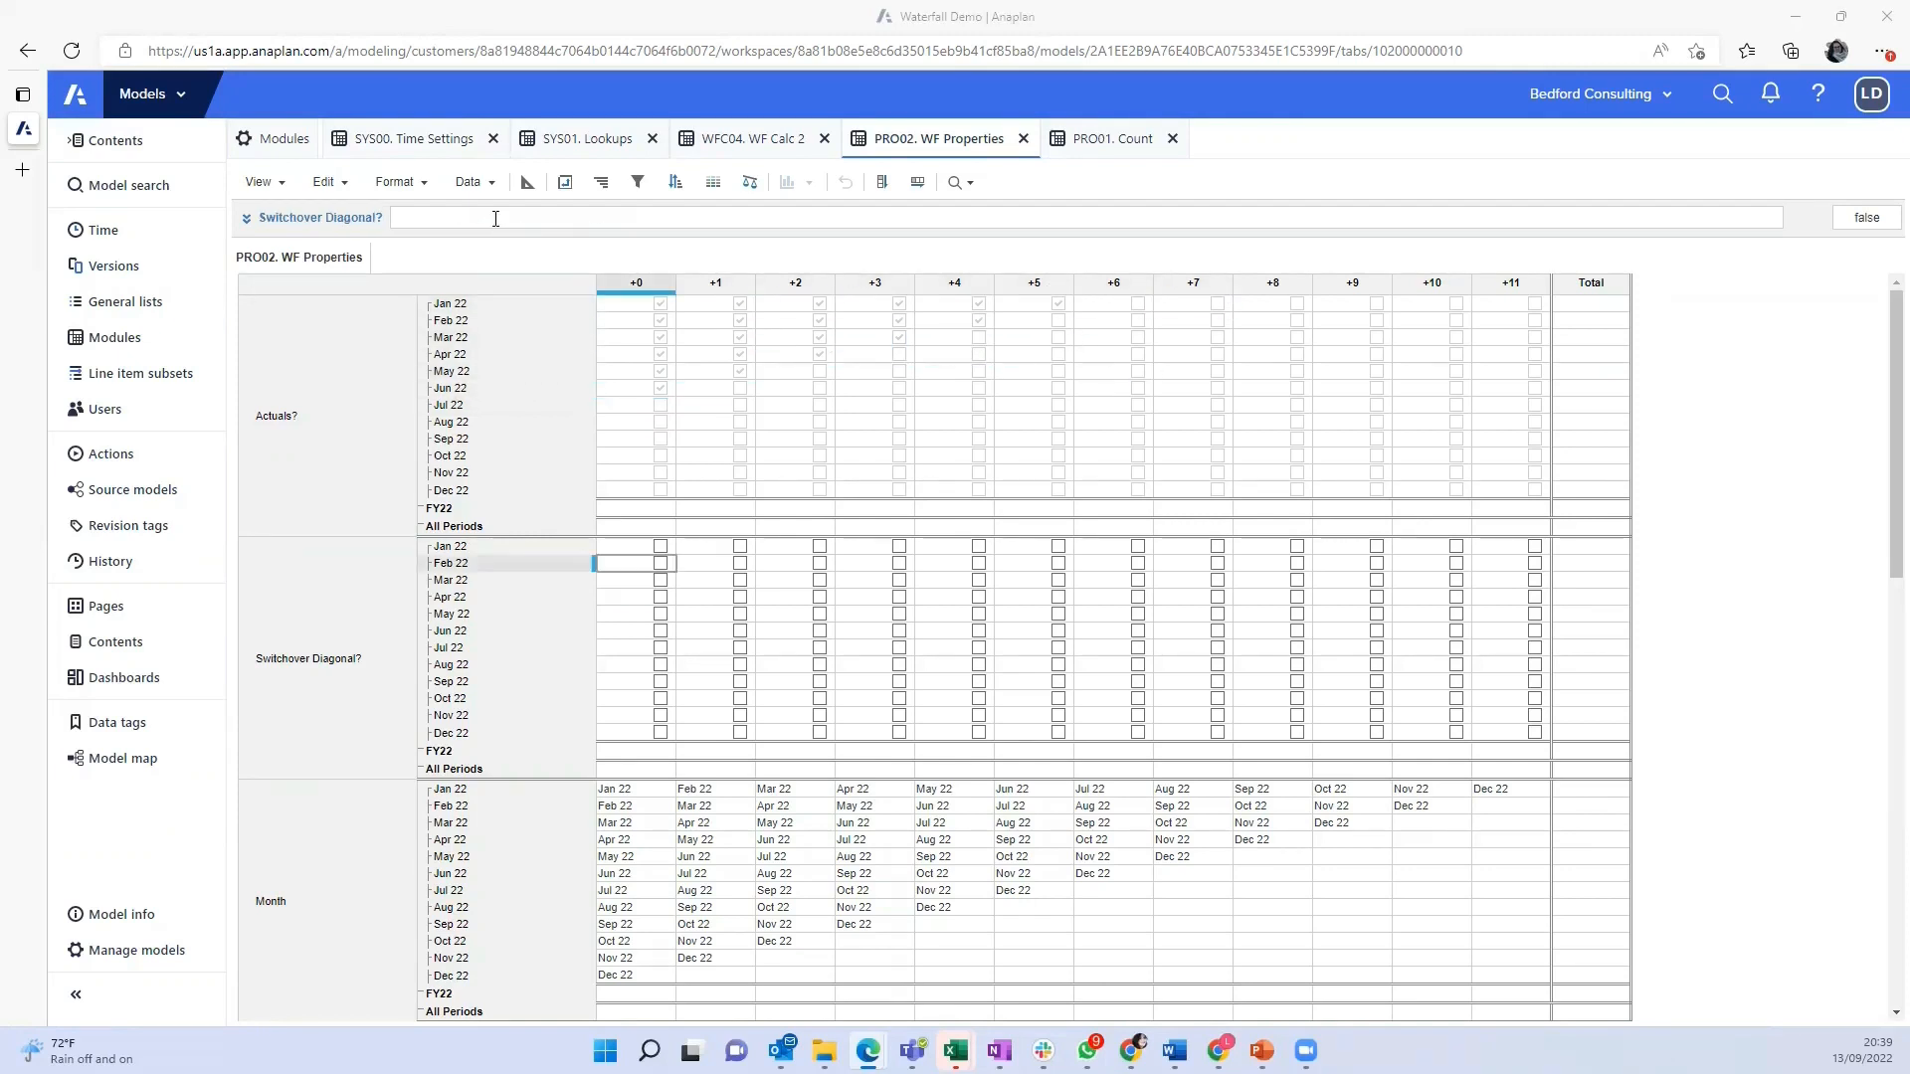
Set the Switchover Diagonal? line item's formula to Month = 'SYS01. Lookups'.Current Period
{"action": "left_click", "coordinate": [495, 218]}
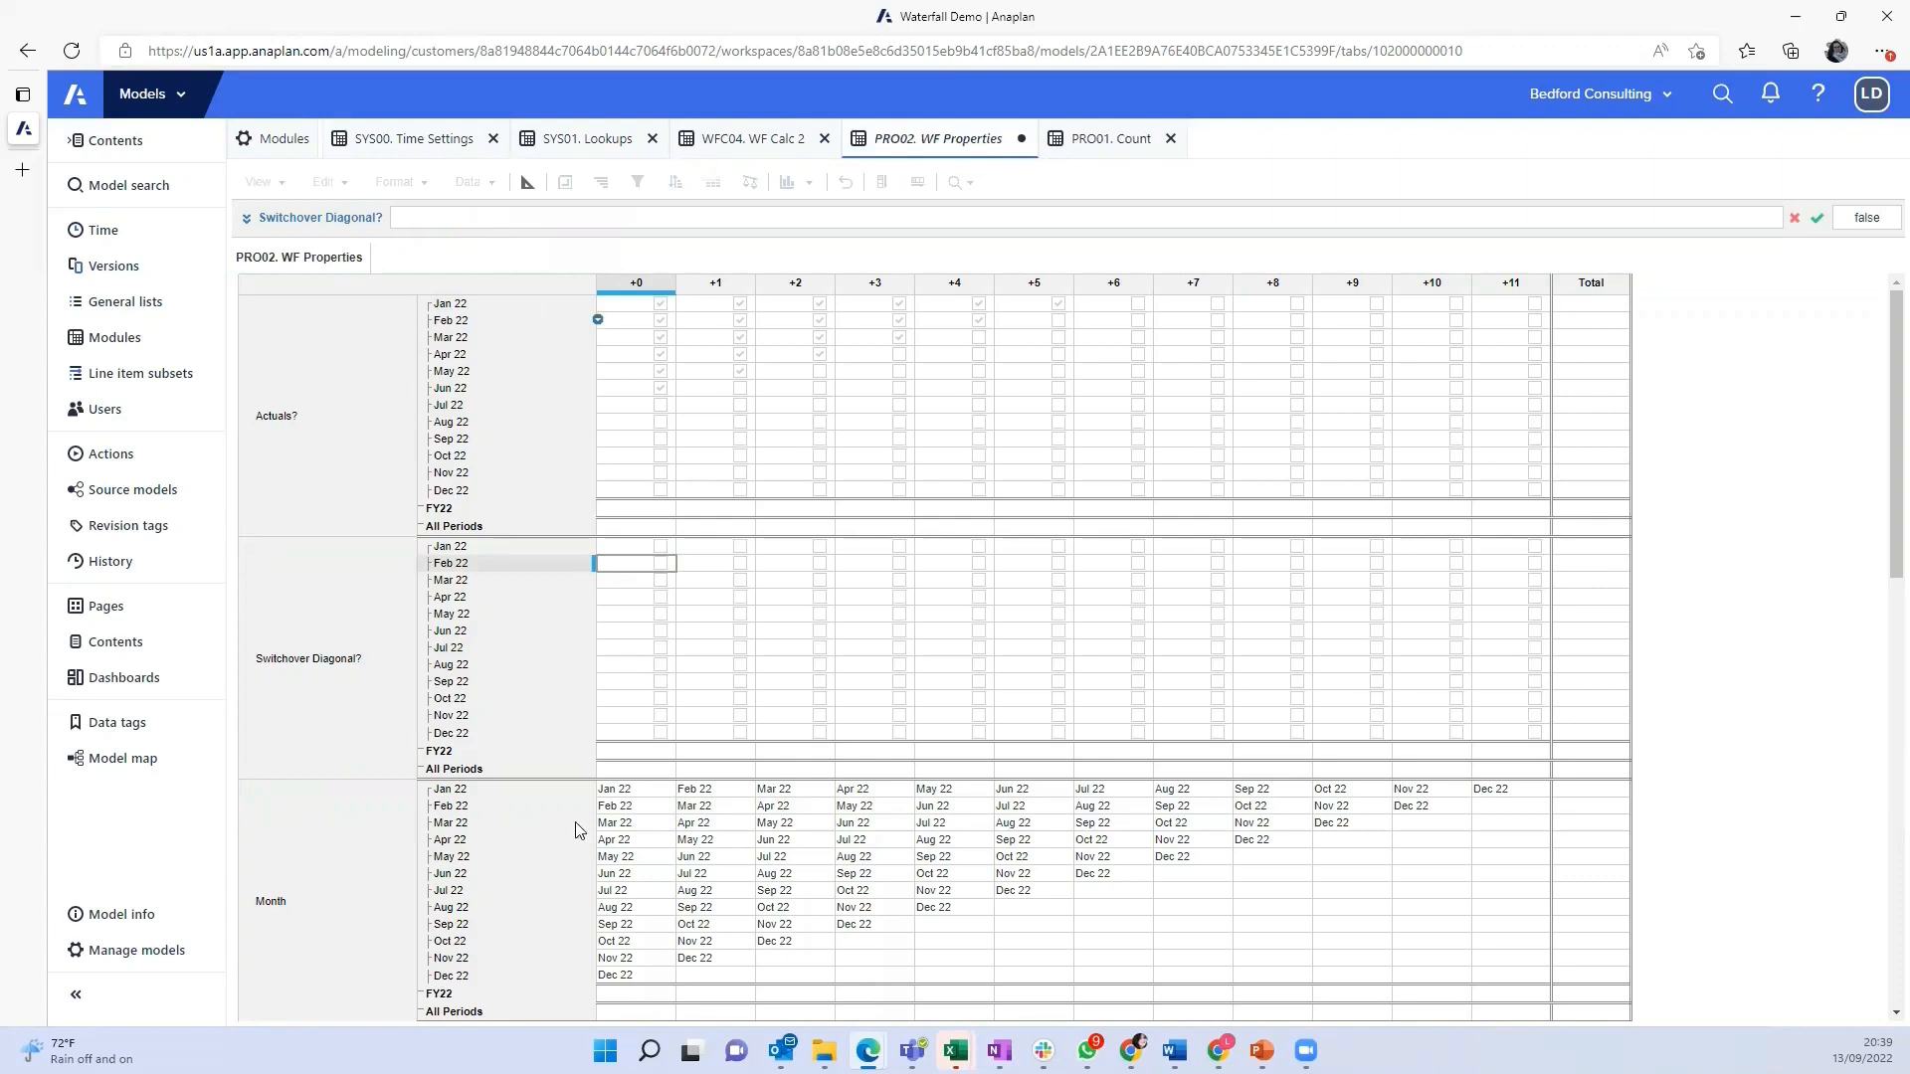
{"action": "left_click", "coordinate": [346, 881]}
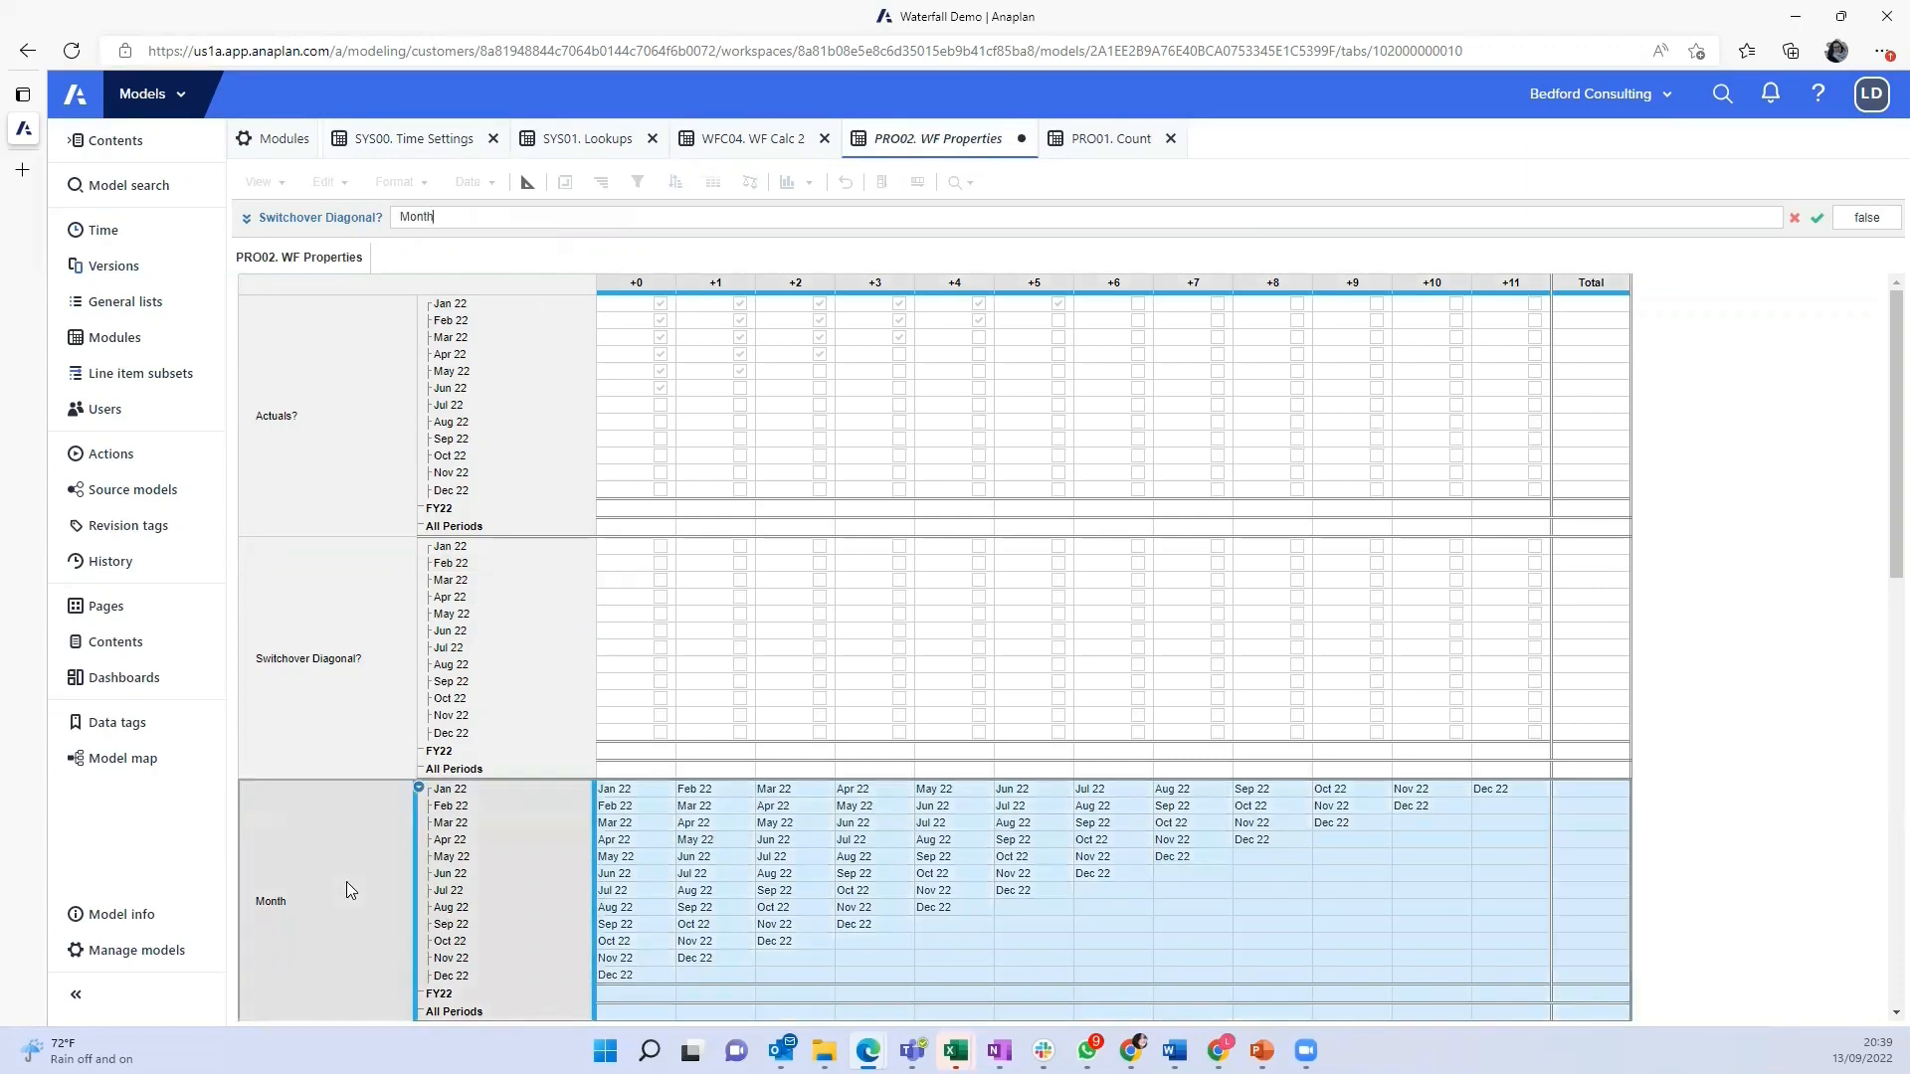
{"action": "type", "text": "="}
{"action": "left_click", "coordinate": [563, 136]}
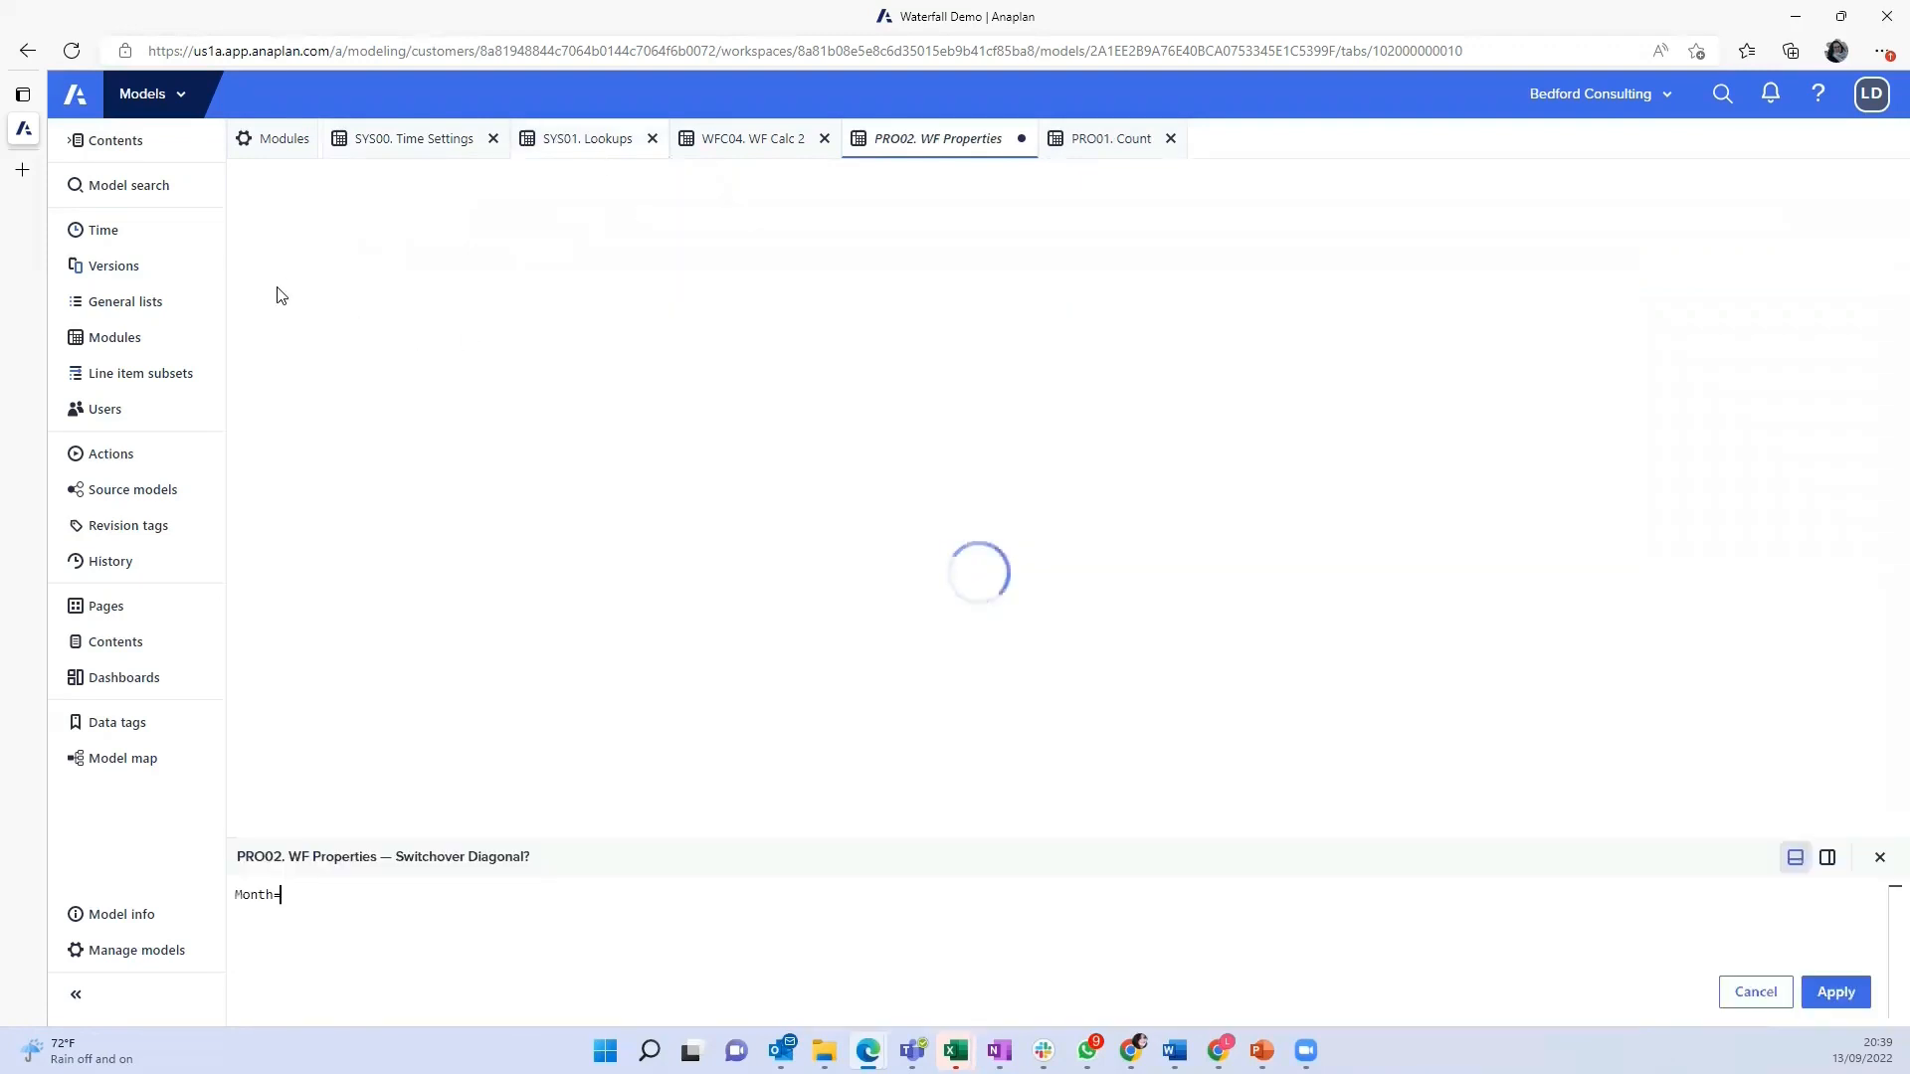
{"action": "left_click", "coordinate": [292, 263]}
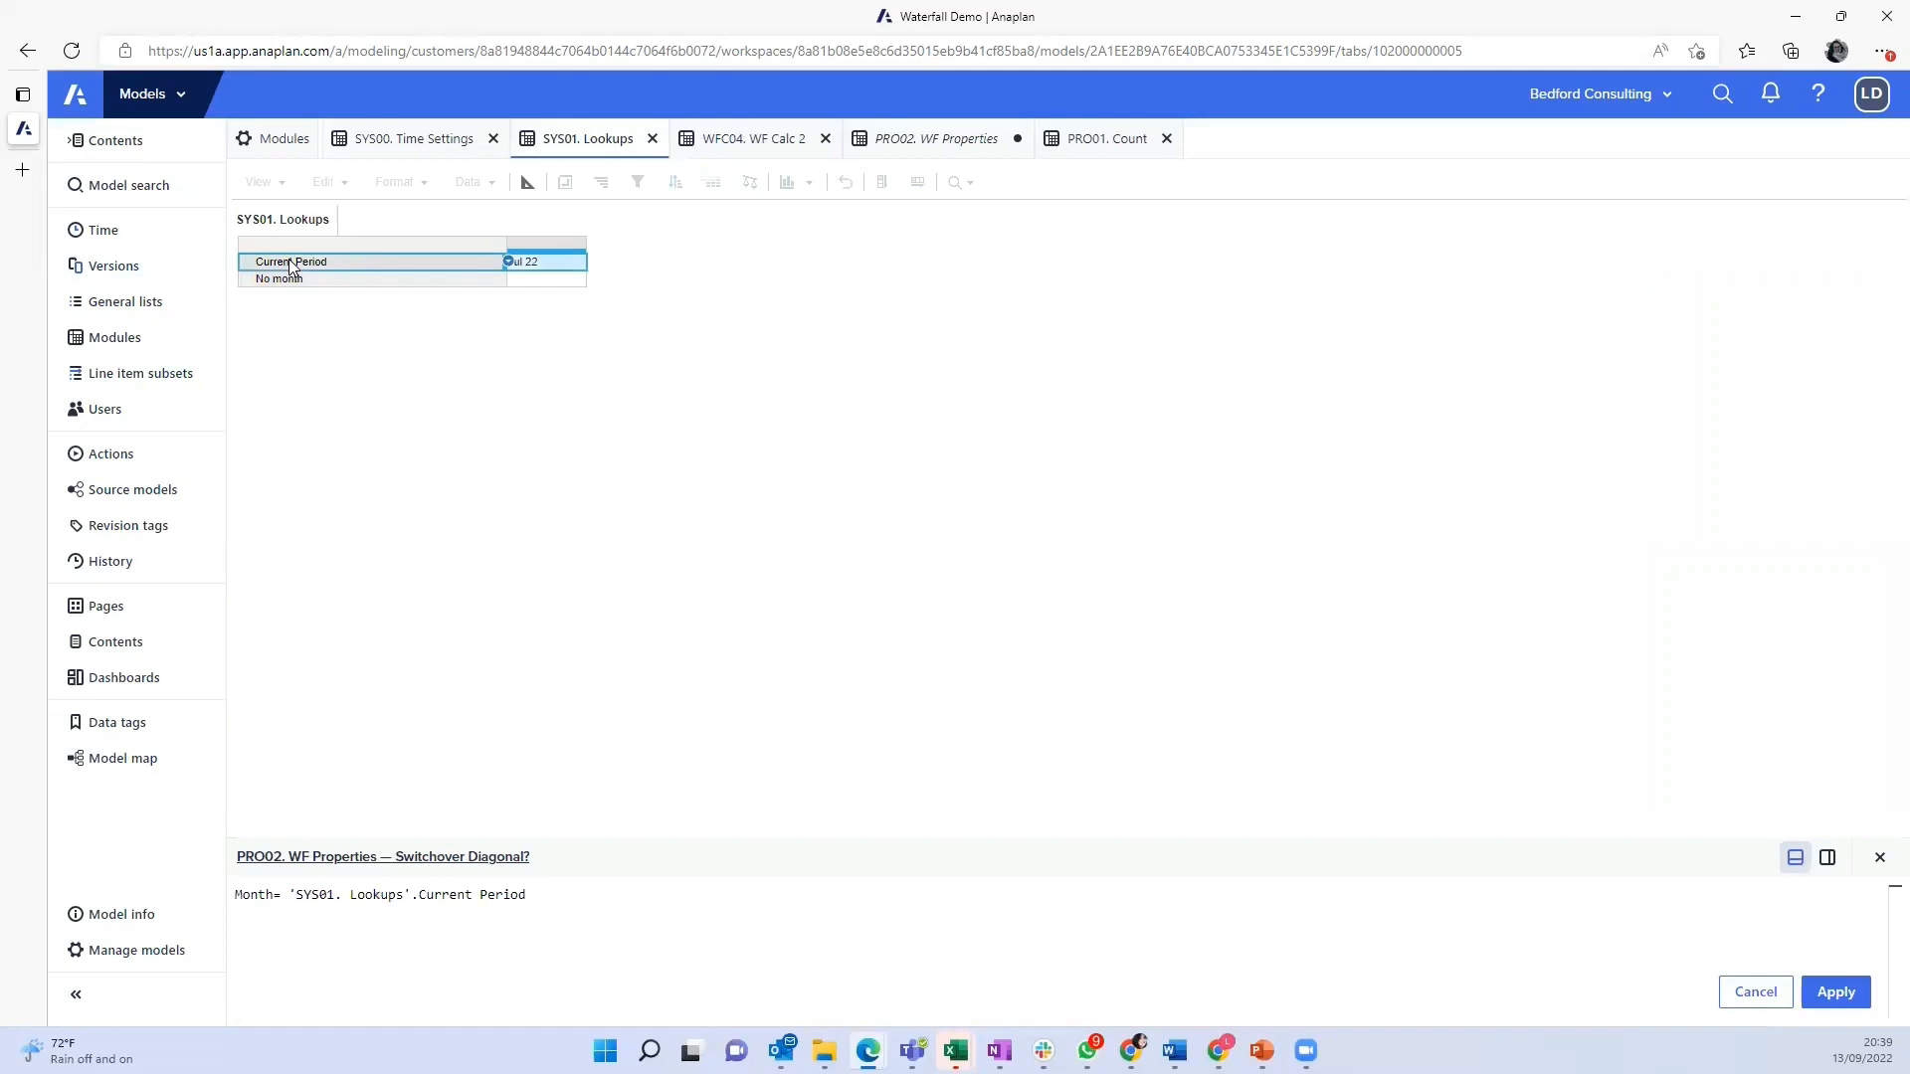
{"action": "key", "text": "Return"}
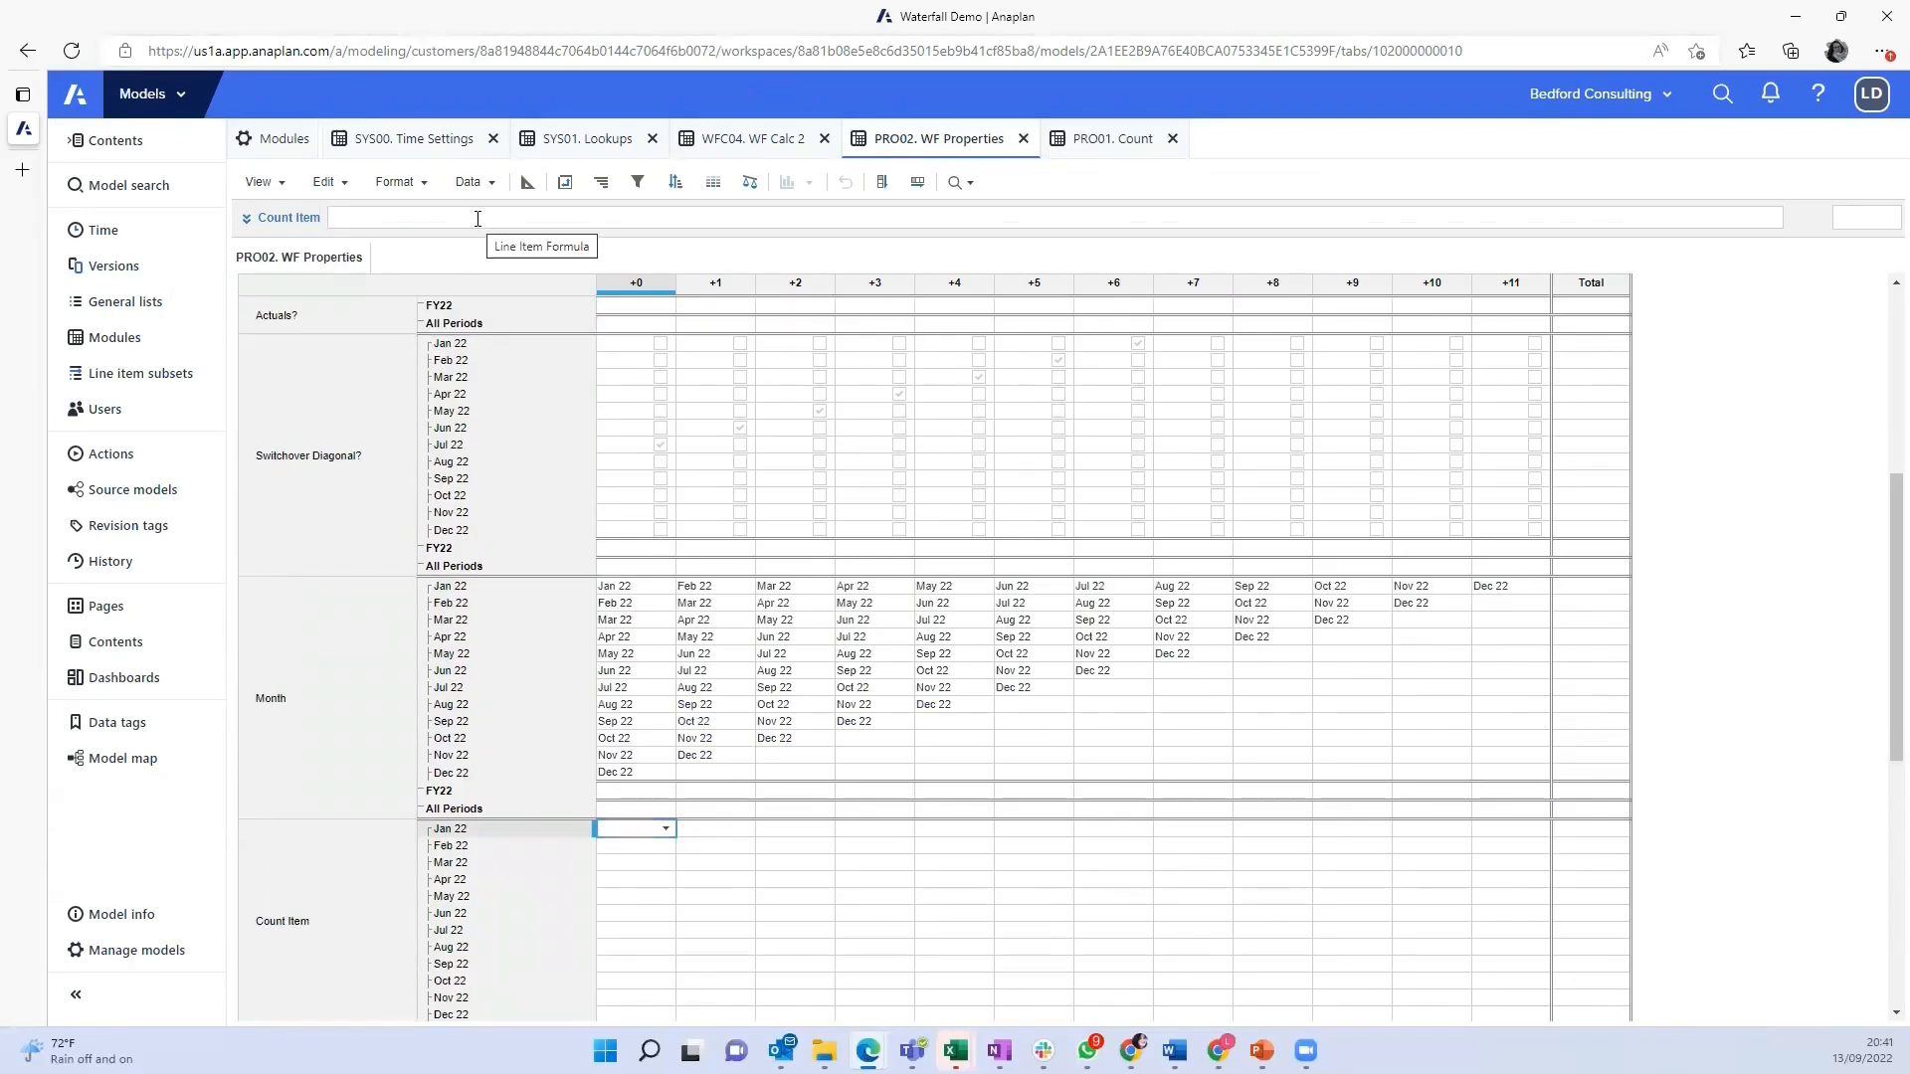
Set the Count Item line item's formula to IF Actuals? THEN 'PRO01. Count'.Item ELSE BLANK
{"action": "left_click", "coordinate": [477, 218]}
{"action": "type", "text": "IF"}
{"action": "scroll", "coordinate": [486, 597], "scroll_direction": "up", "scroll_amount": 2}
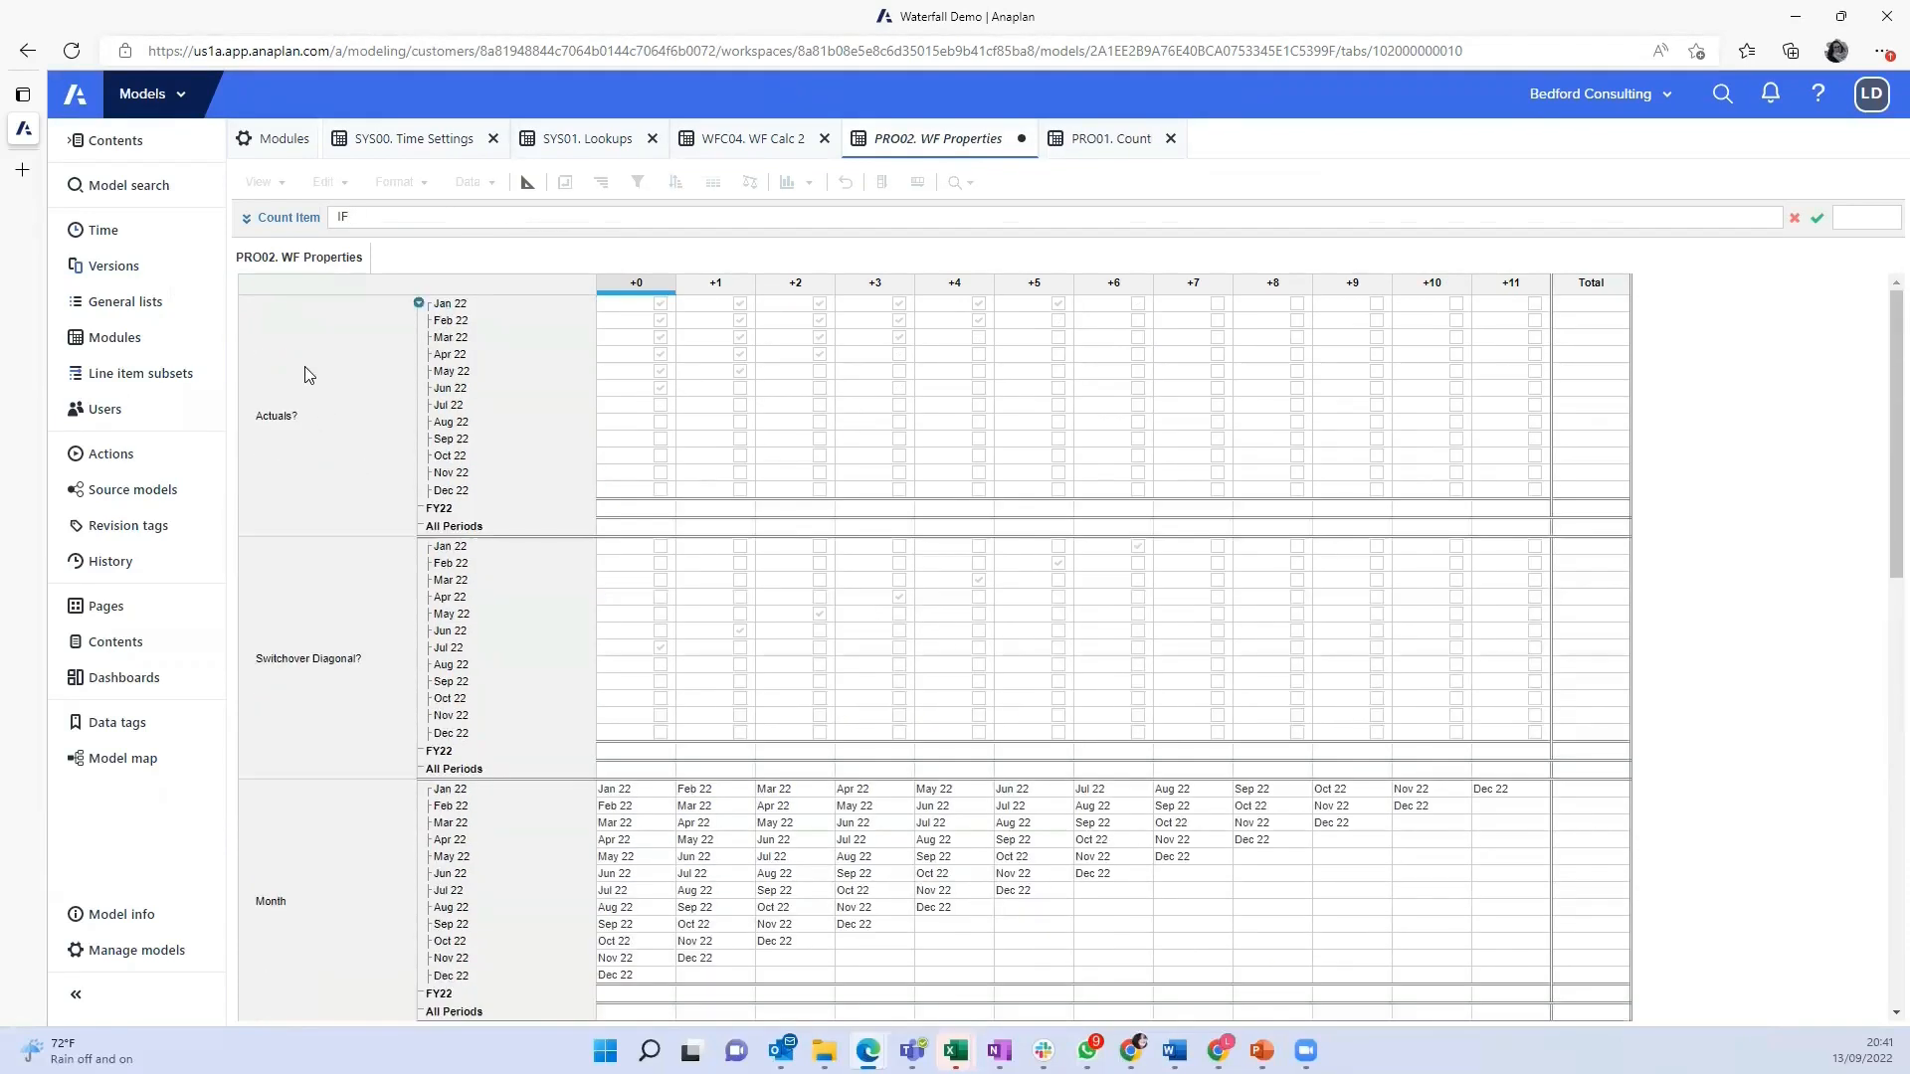
{"action": "left_click", "coordinate": [306, 372]}
{"action": "type", "text": "then"}
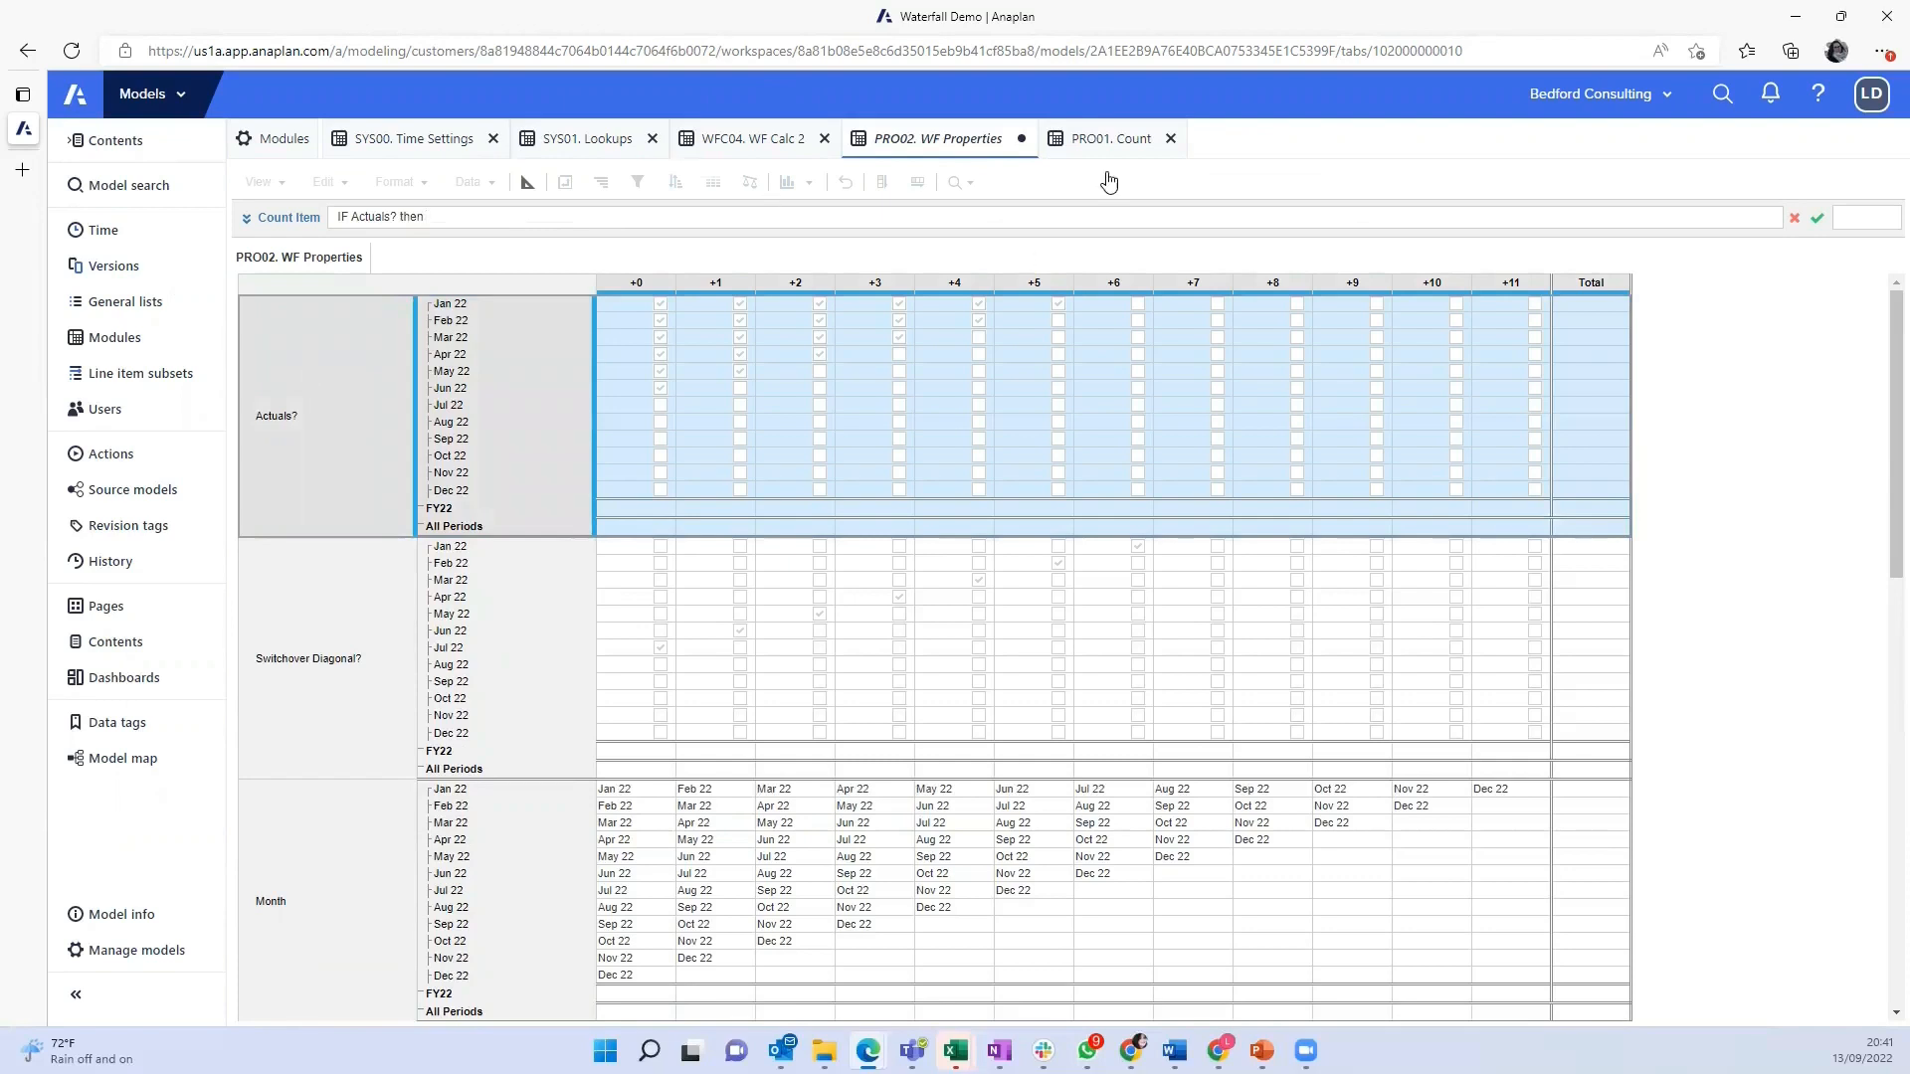
{"action": "left_click", "coordinate": [1102, 140]}
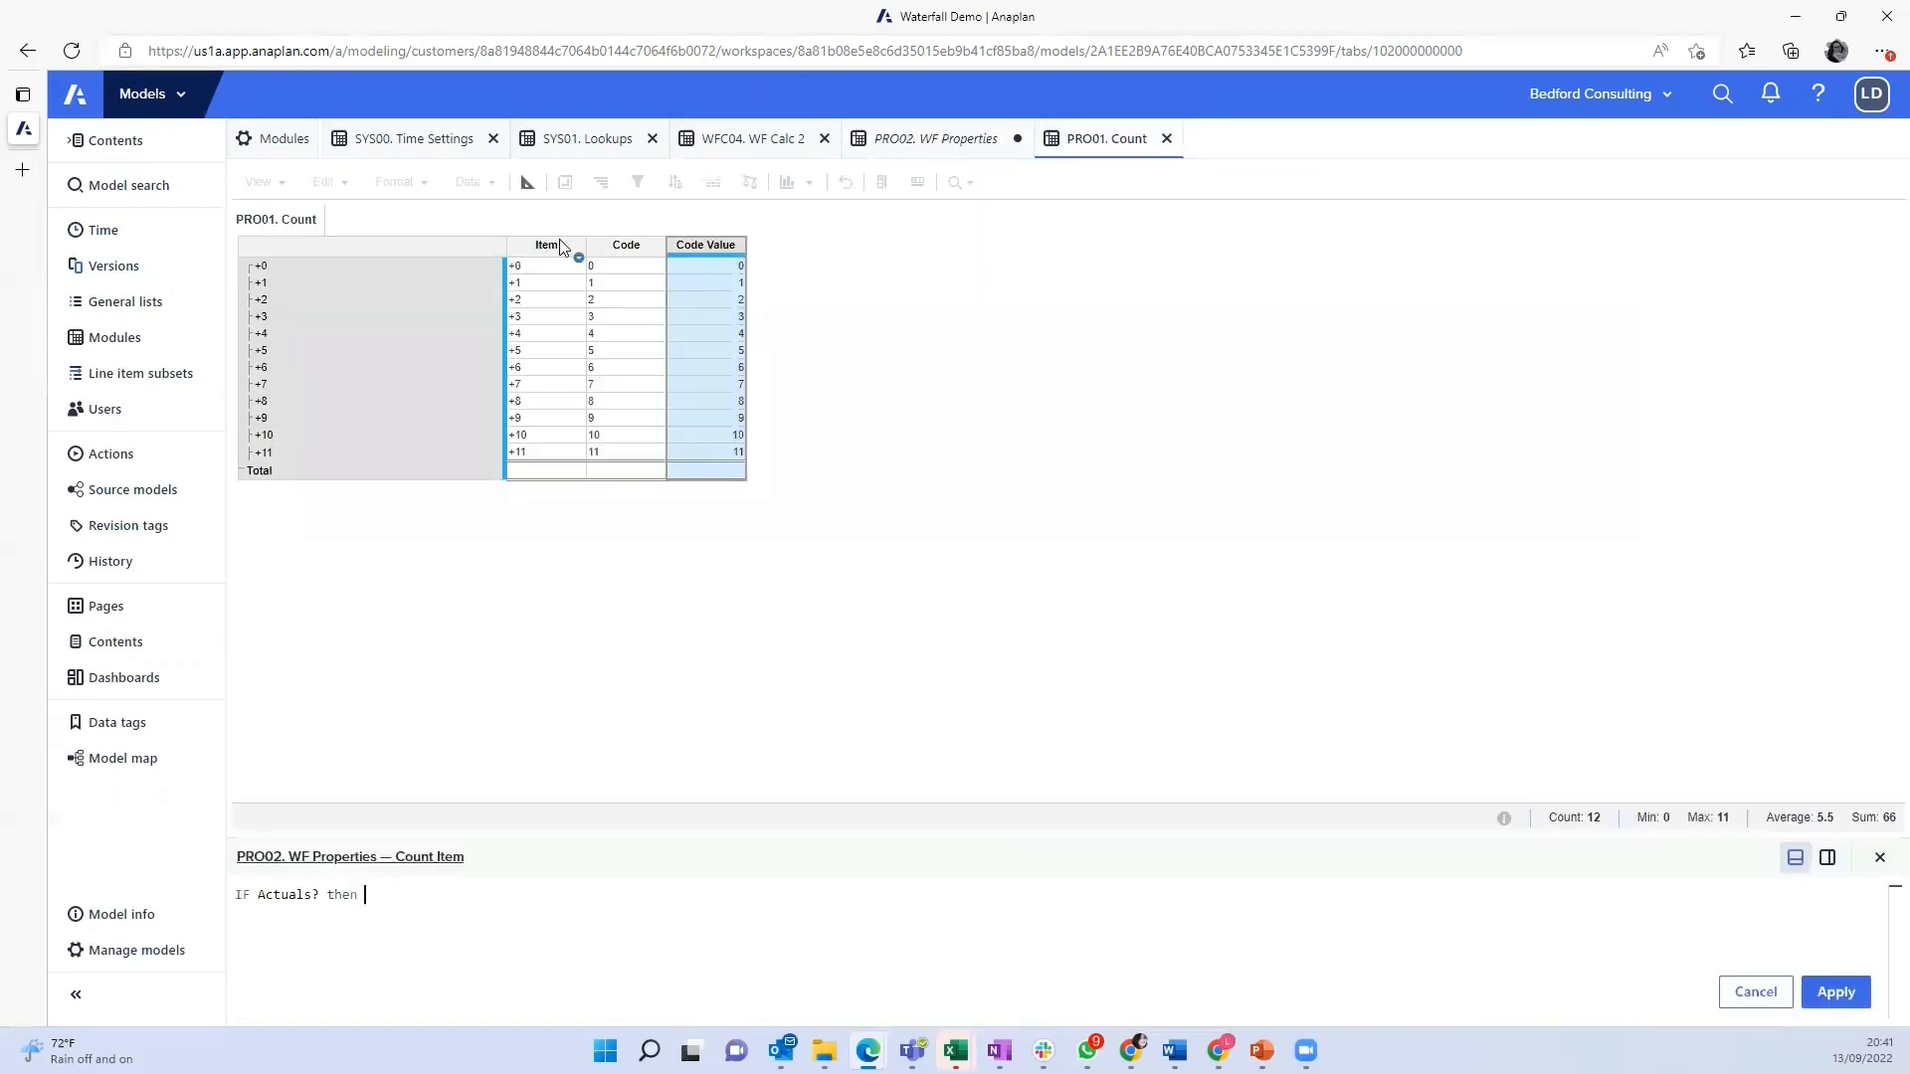
{"action": "left_click", "coordinate": [557, 246]}
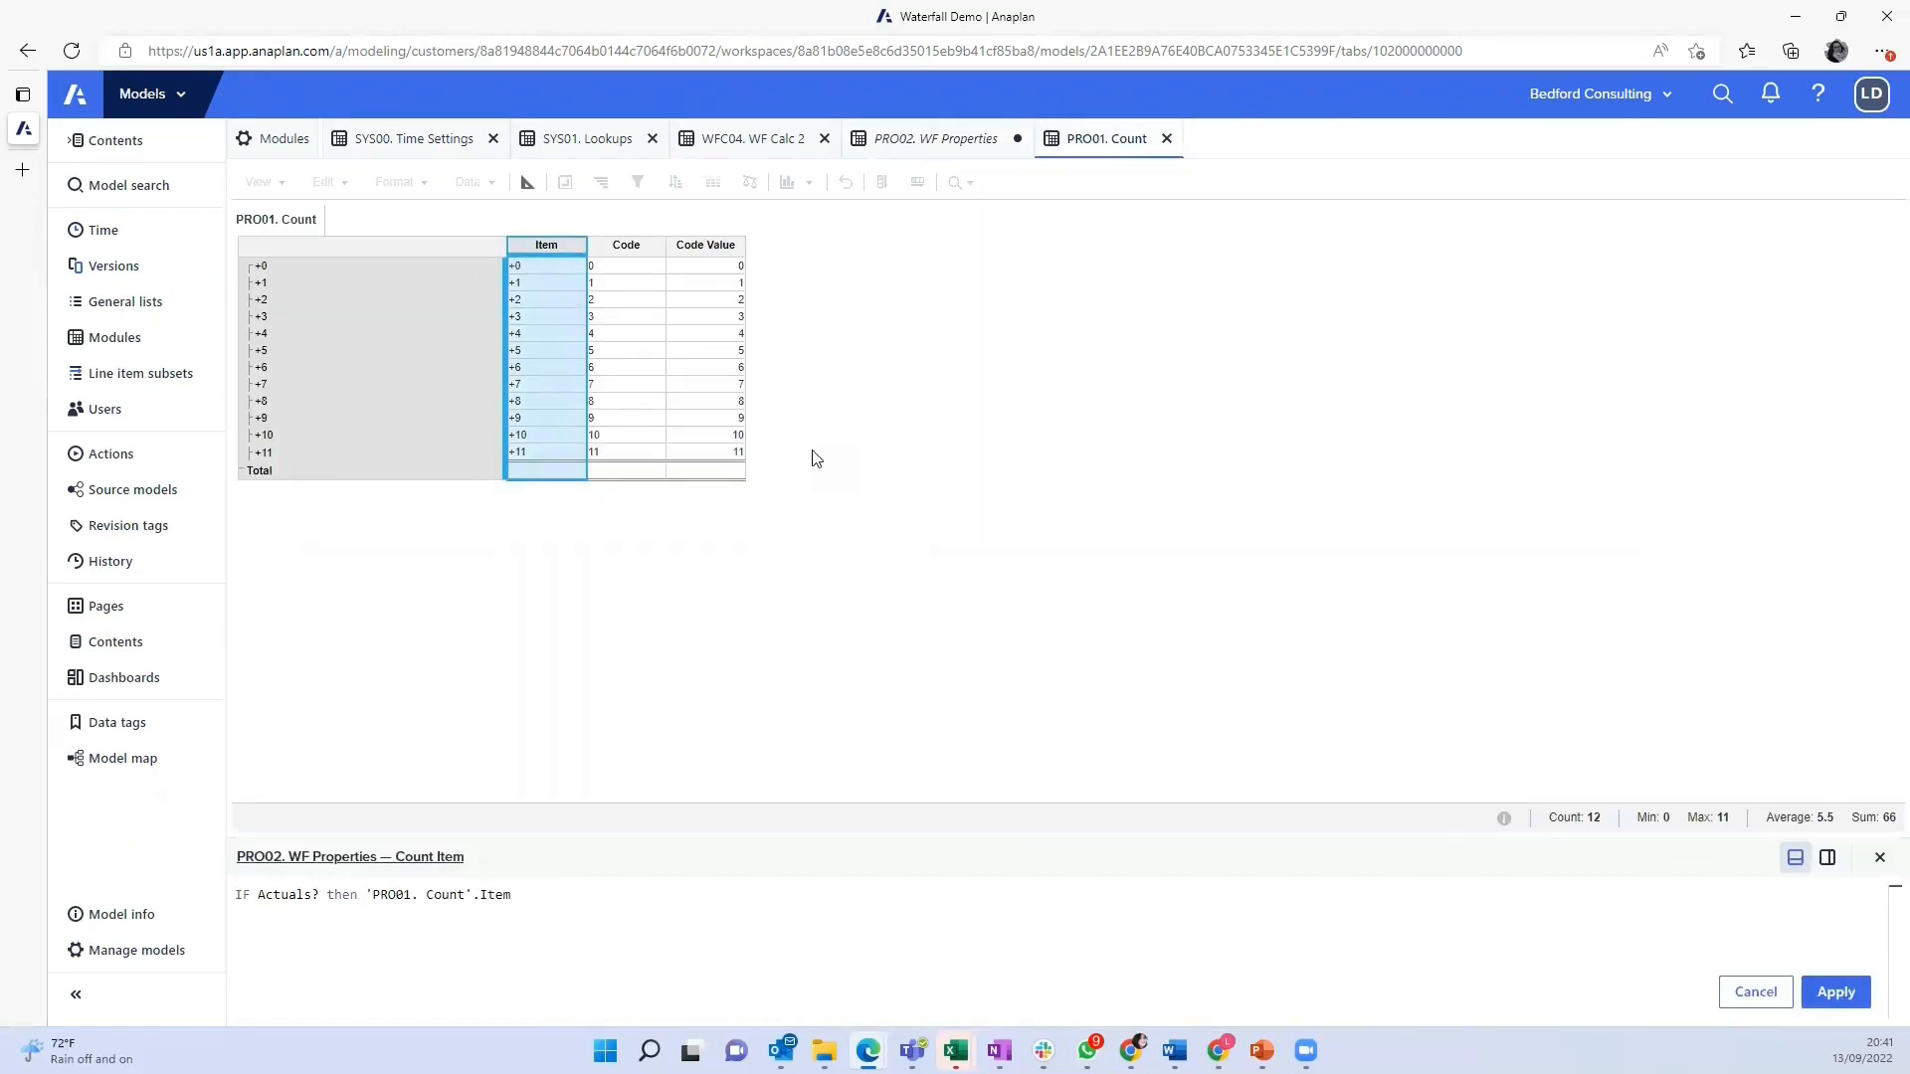
{"action": "type", "text": "else blank"}
{"action": "key", "text": "Return"}
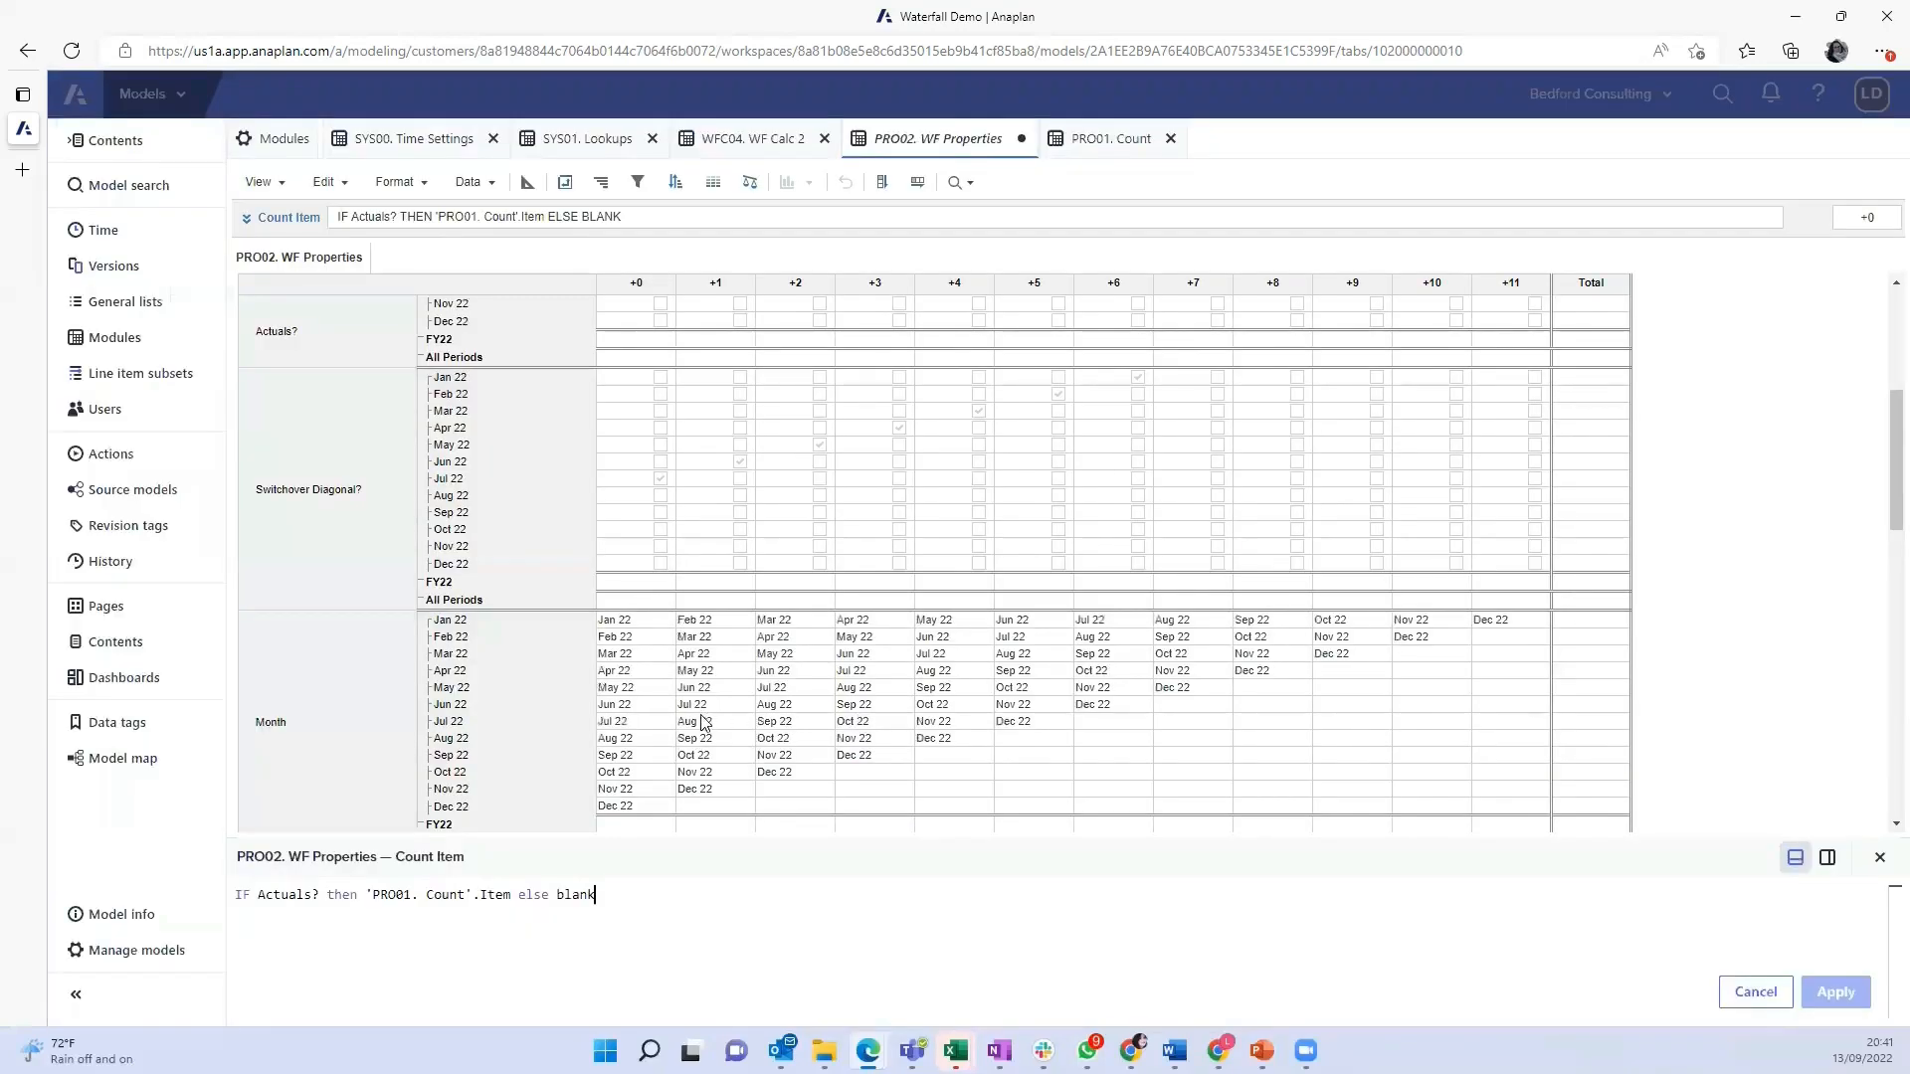
{"action": "scroll", "coordinate": [636, 865], "scroll_direction": "down", "scroll_amount": 2}
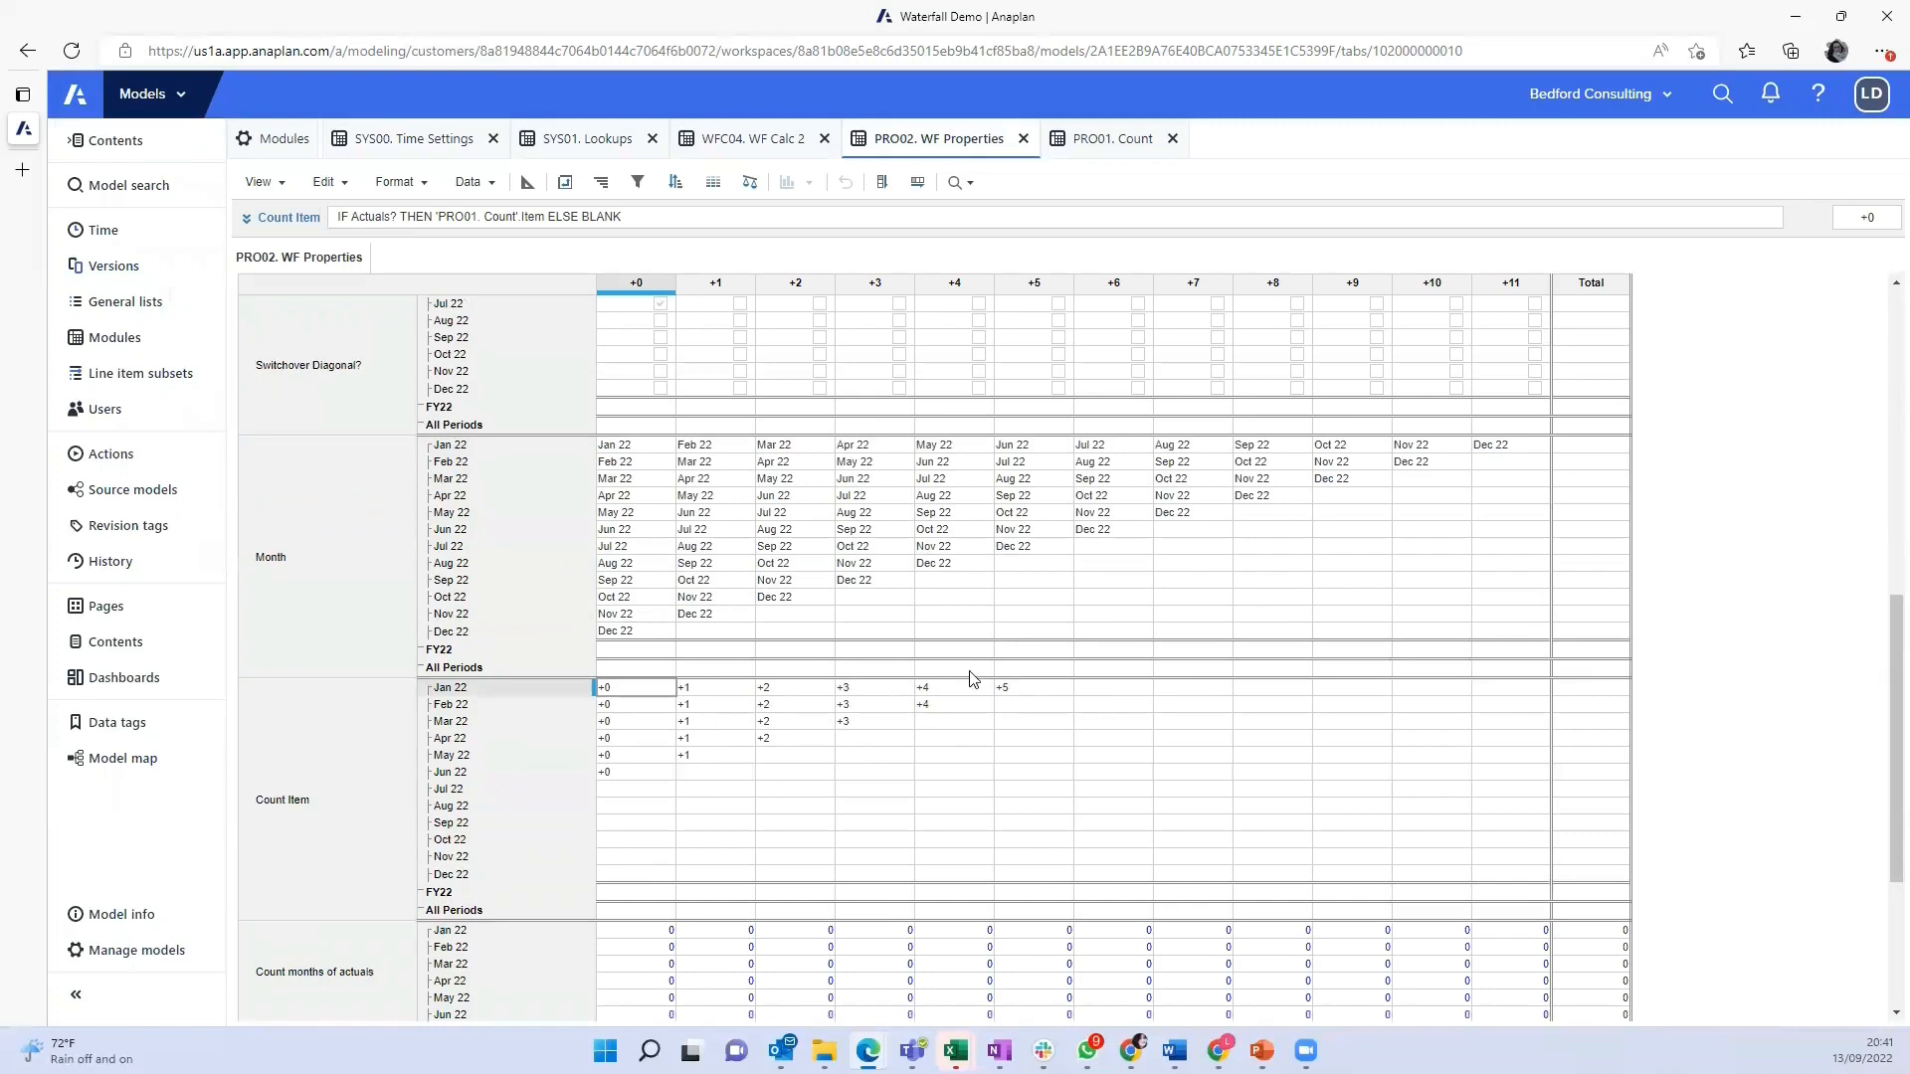
Set the Count months of actuals line item's formula to IF ISNOTBLANK(Count Item) THEN 1 ELSE 0 and review its results
{"action": "scroll", "coordinate": [981, 711], "scroll_direction": "down", "scroll_amount": 2}
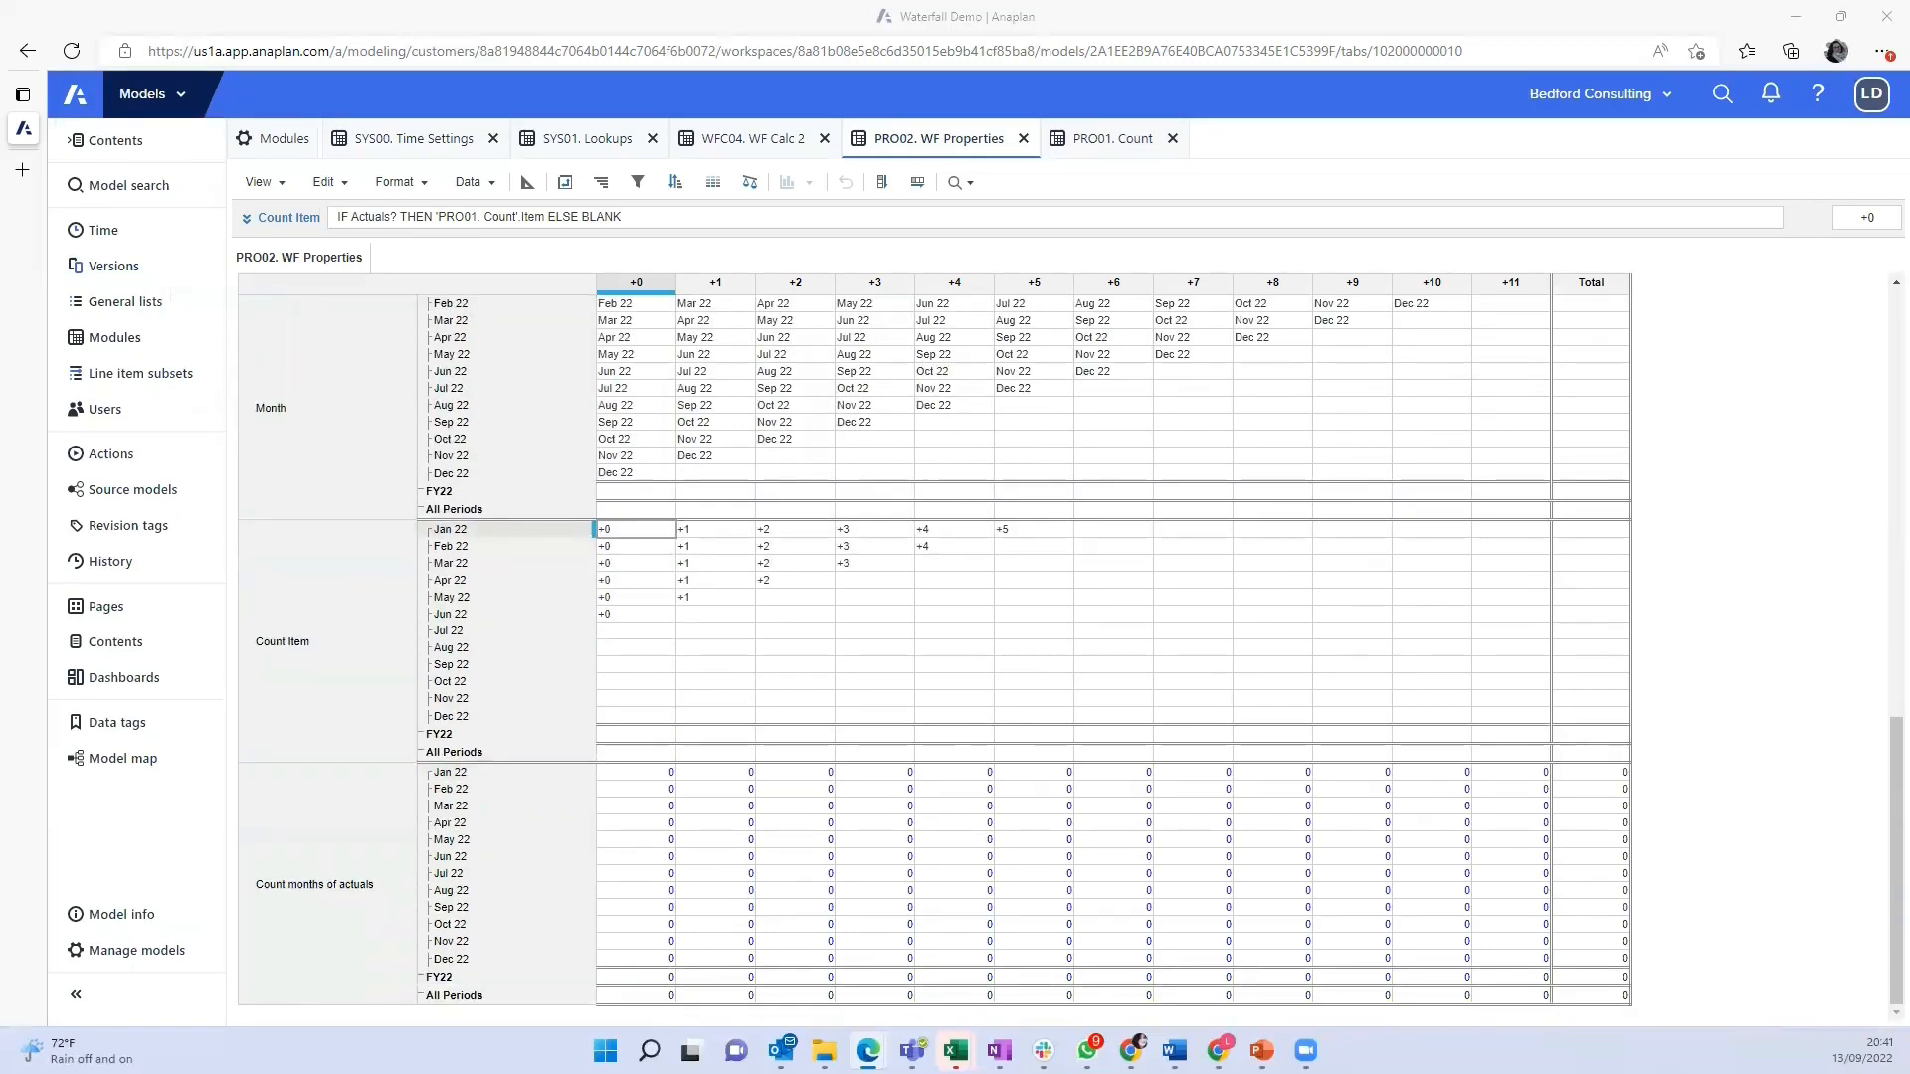
{"action": "left_click", "coordinate": [661, 778]}
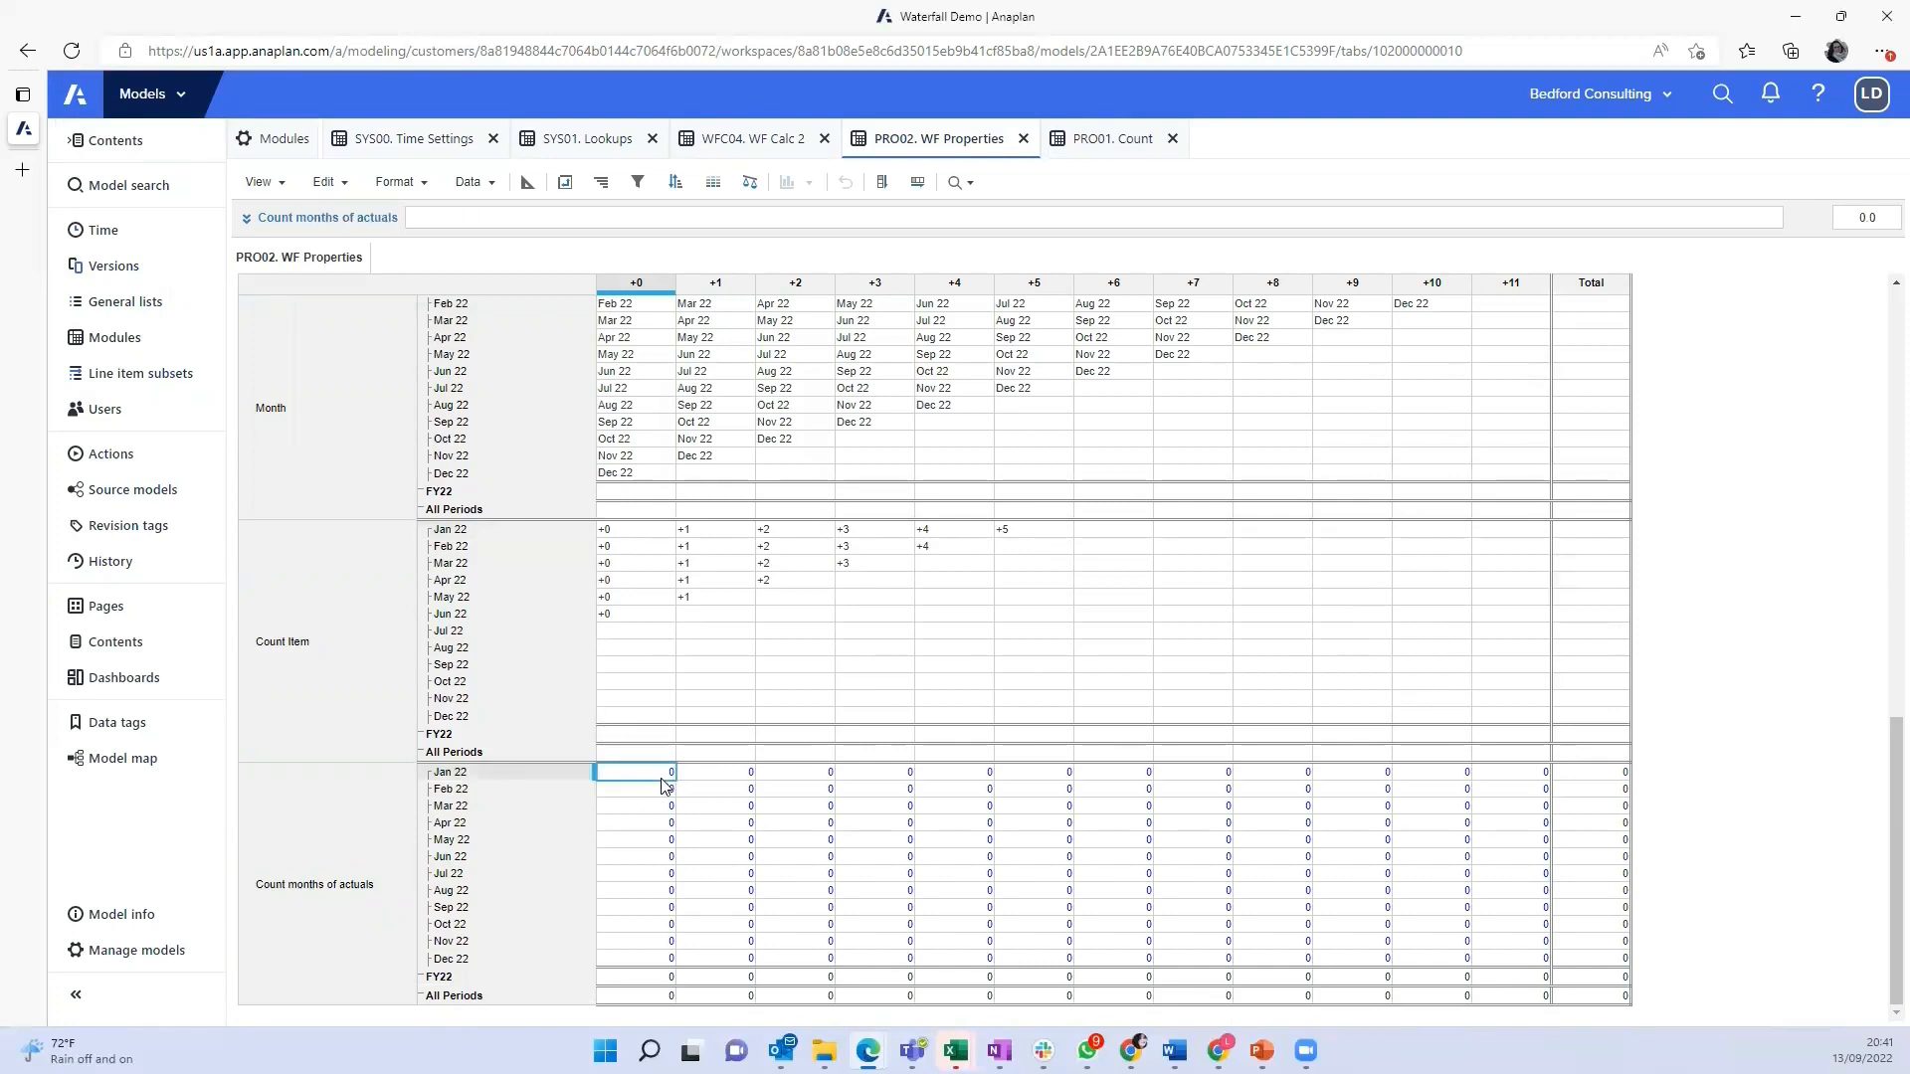
{"action": "left_click", "coordinate": [558, 218]}
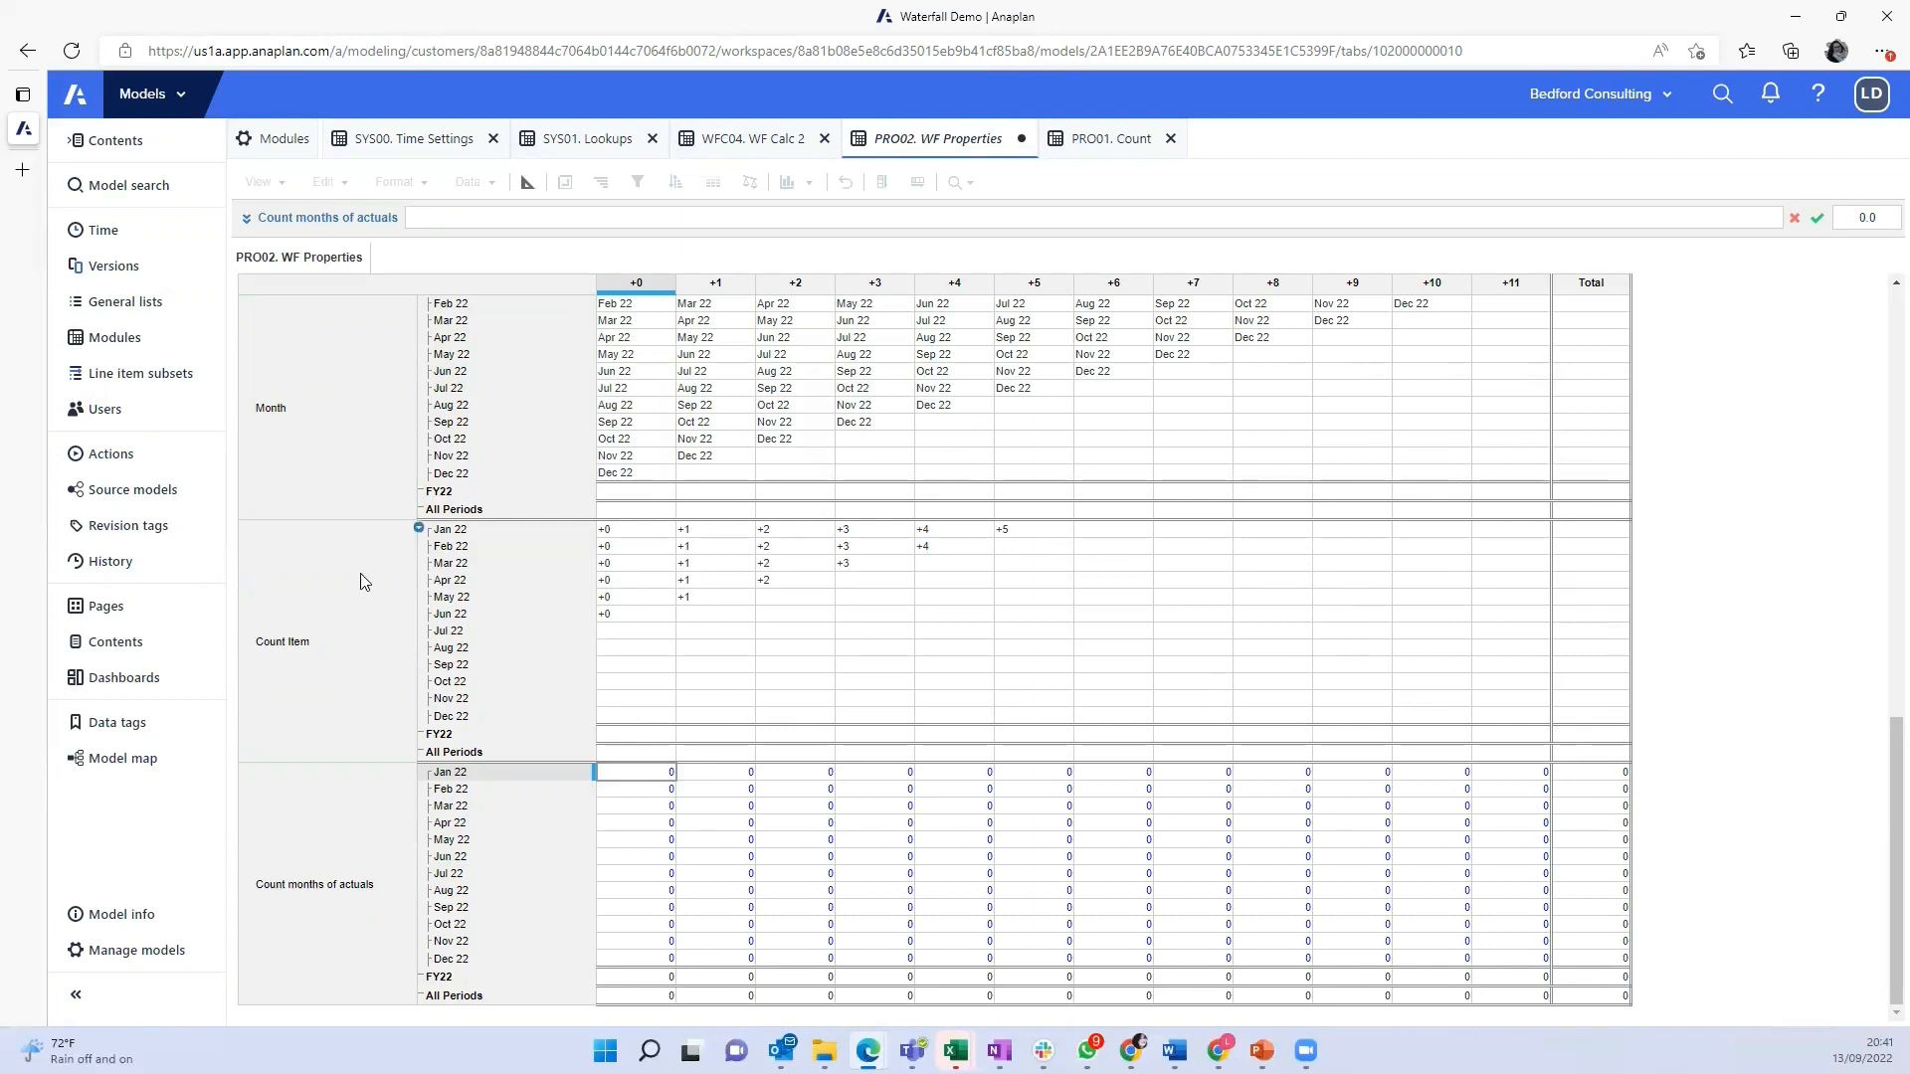
{"action": "type", "text": "if isnotblank"}
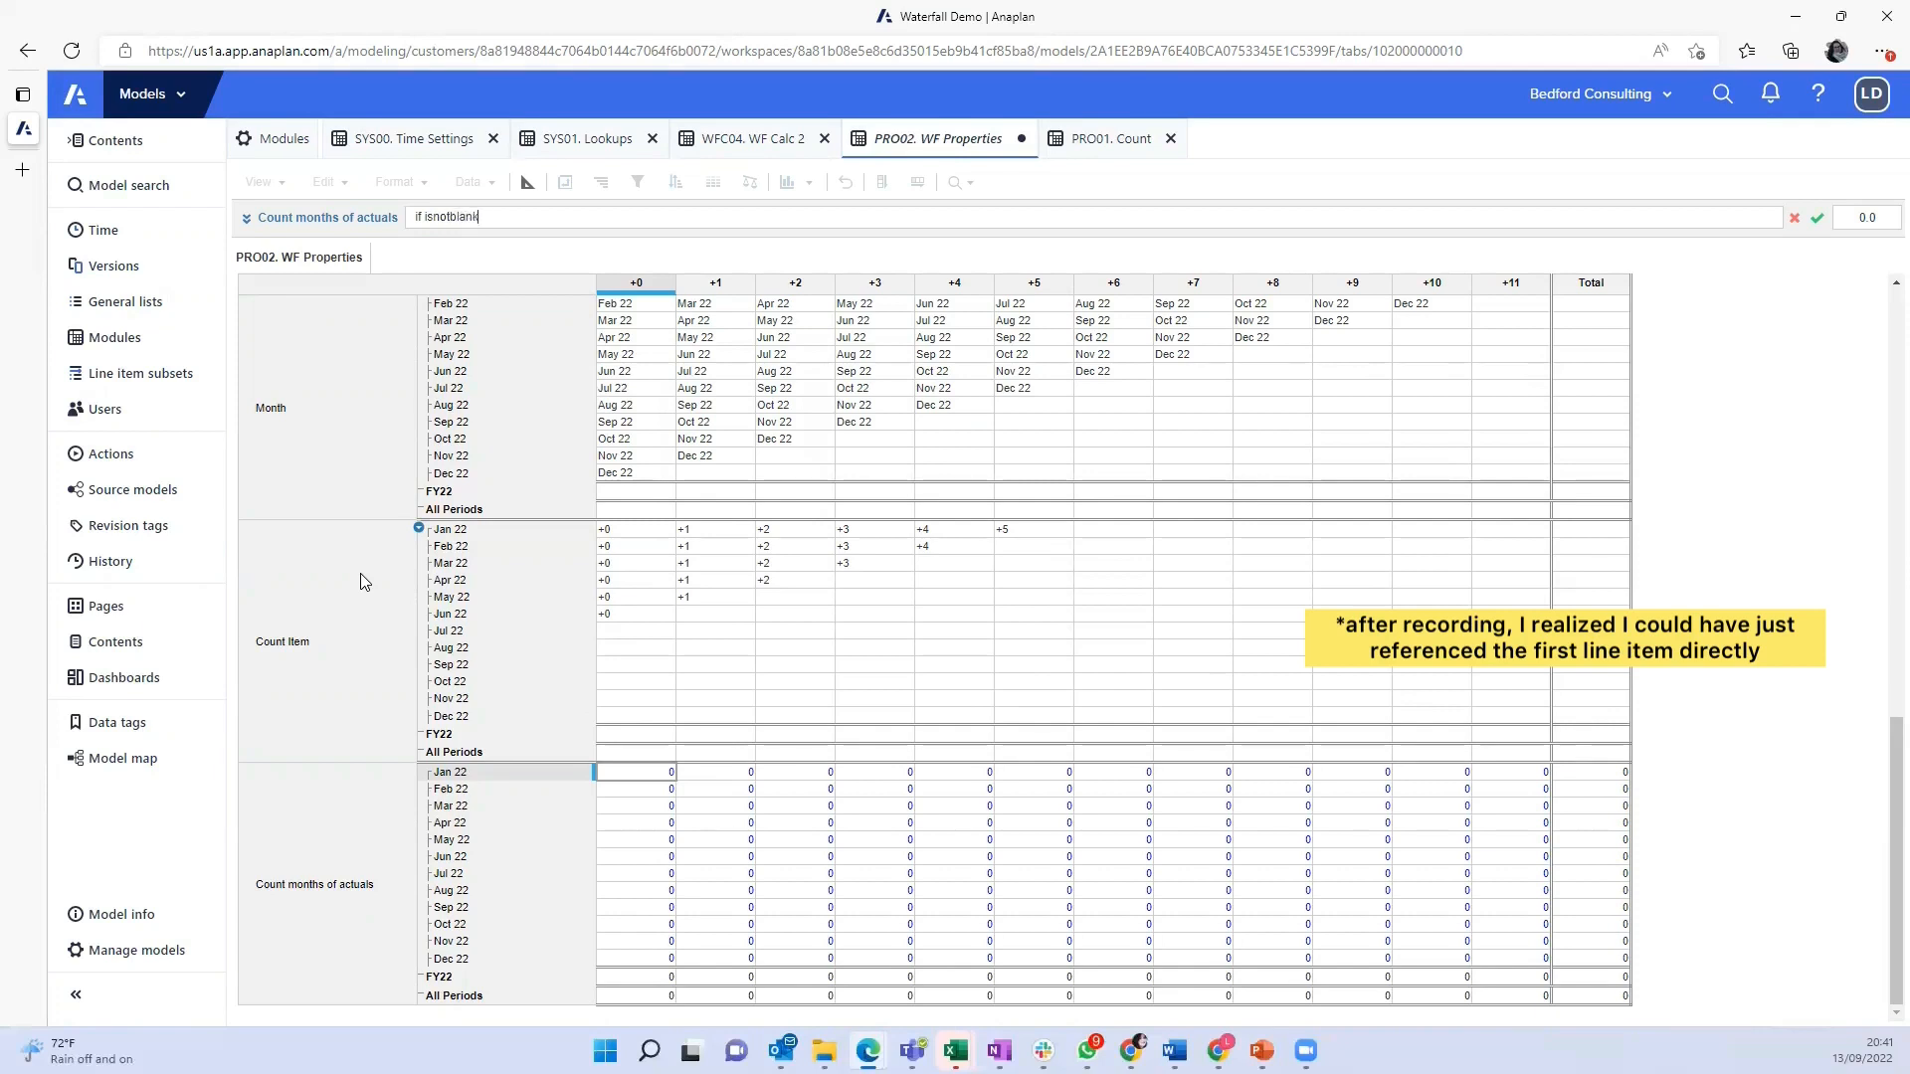
{"action": "type", "text": "("}
{"action": "left_click", "coordinate": [361, 582]}
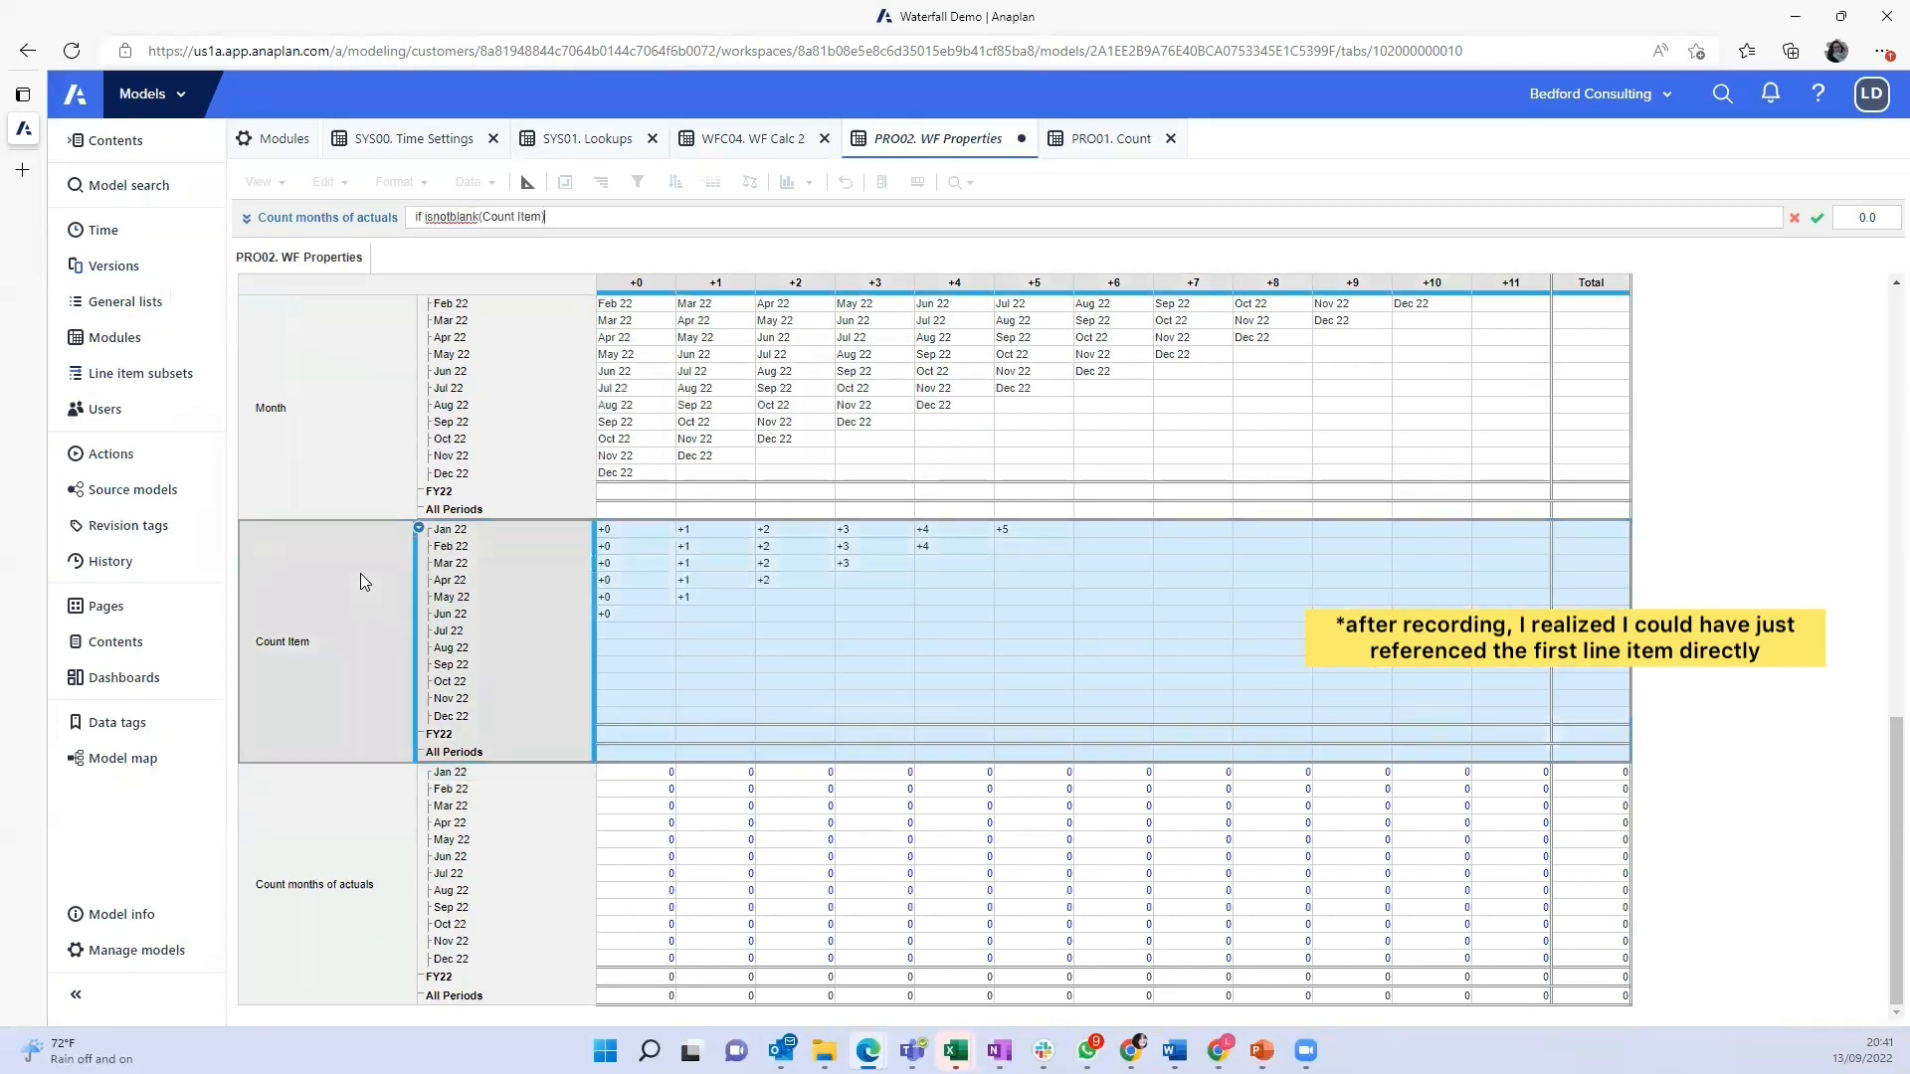
{"action": "type", "text": ") then 1 else 0"}
{"action": "key", "text": "Return"}
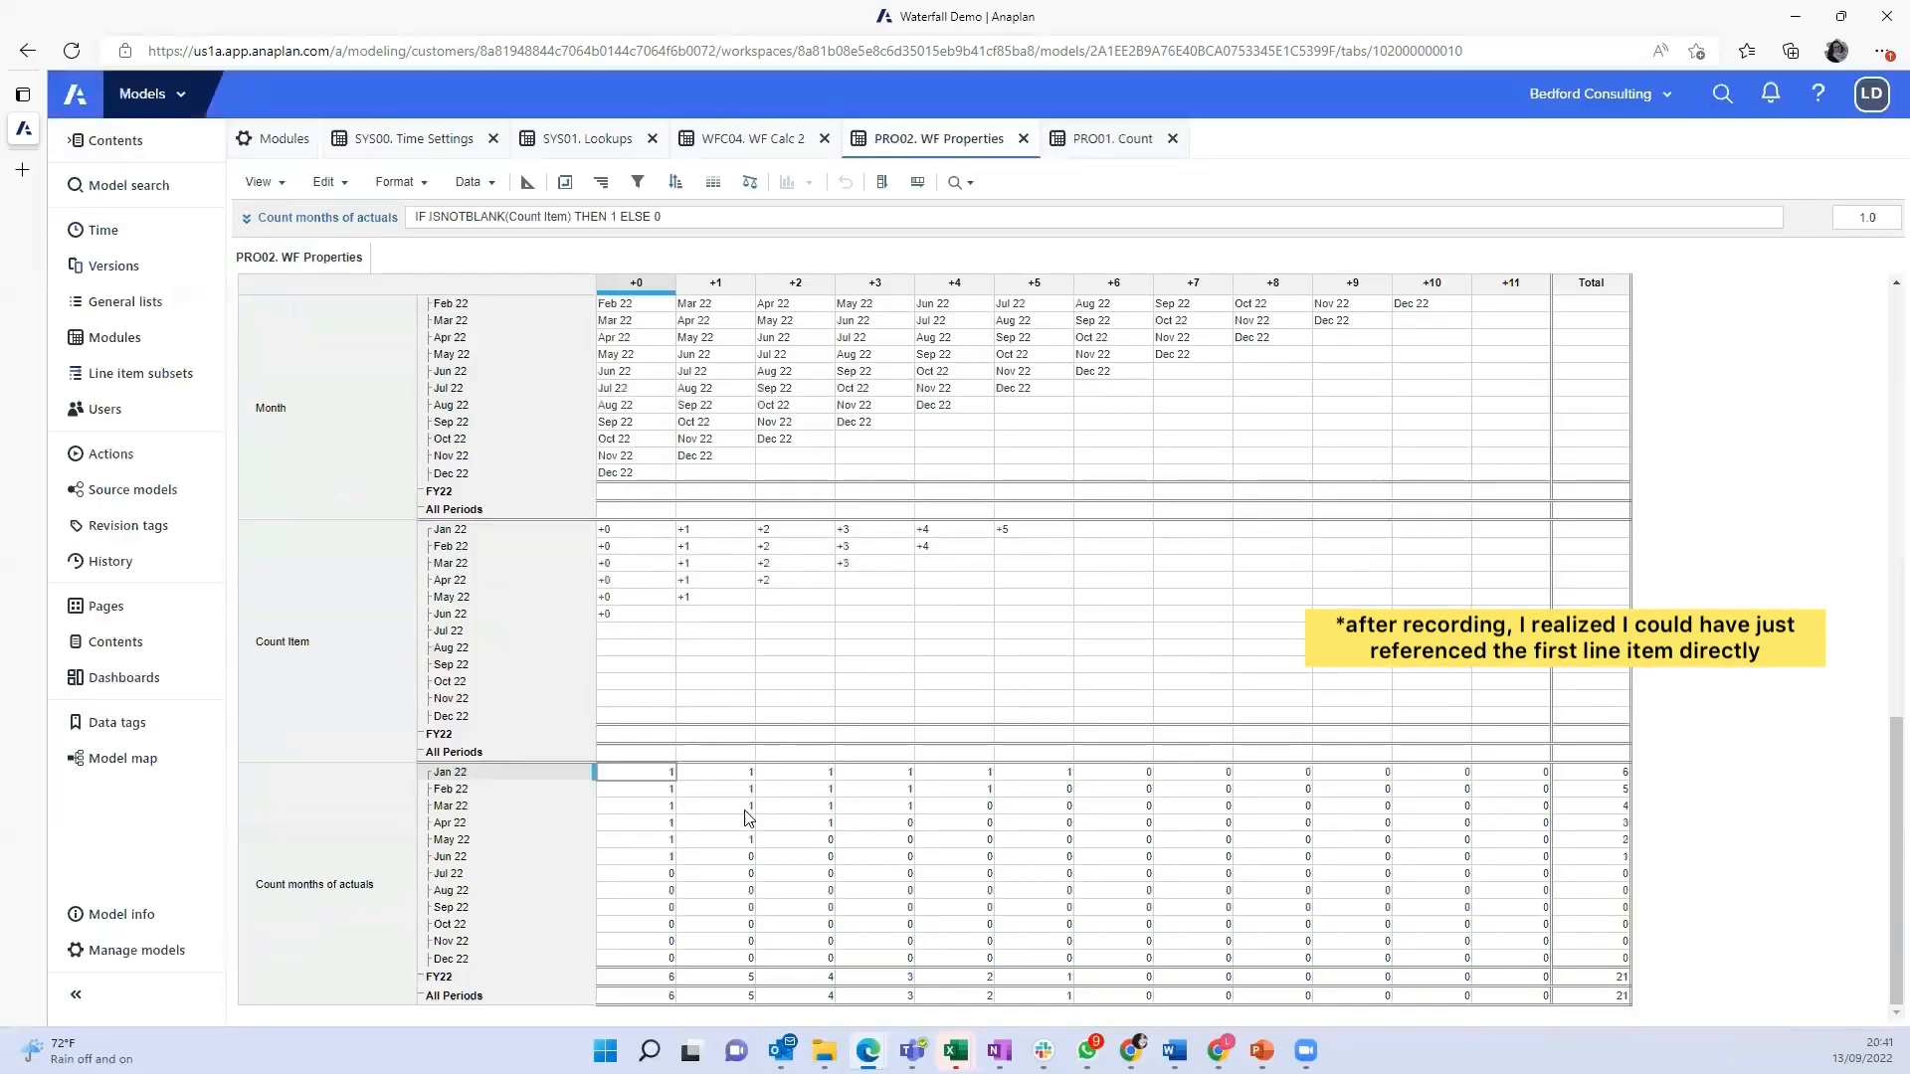
{"action": "left_click_drag", "start_coordinate": [666, 784], "coordinate": [645, 857]}
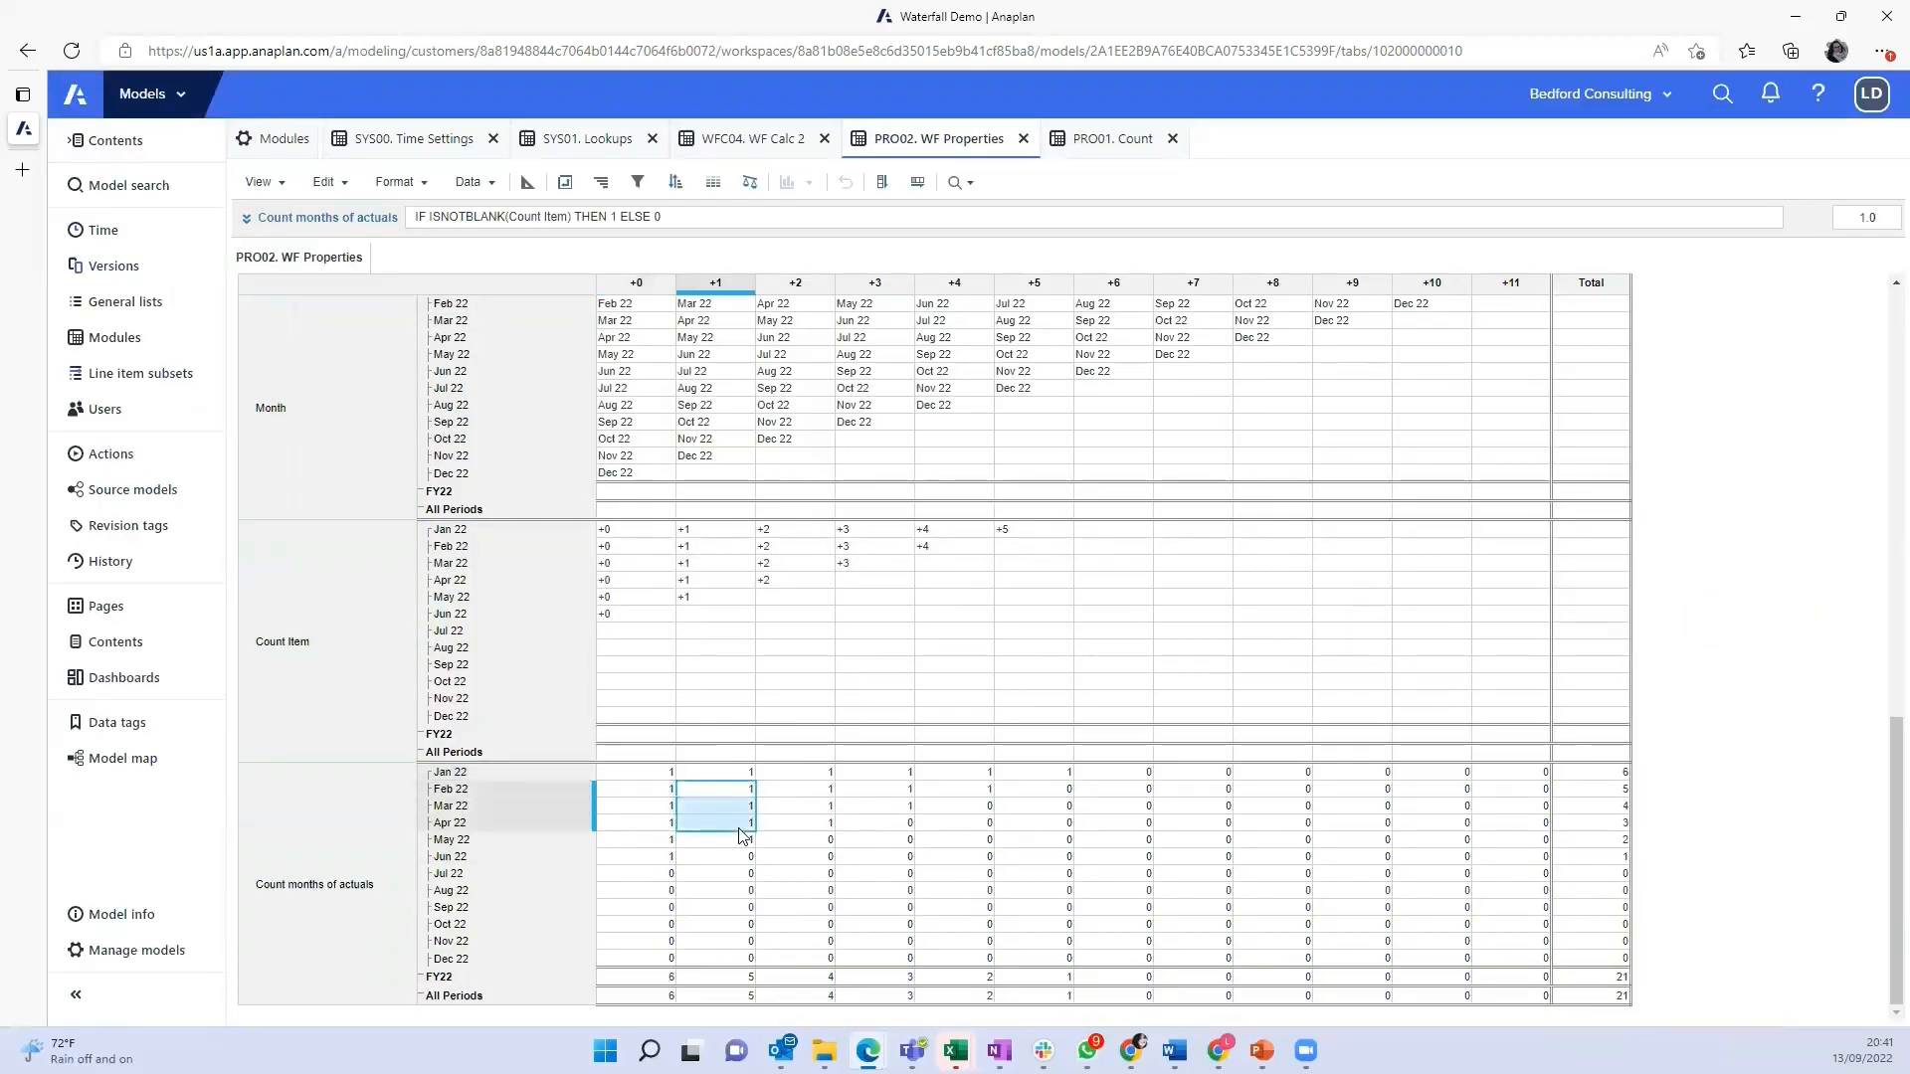
{"action": "left_click_drag", "start_coordinate": [818, 773], "coordinate": [823, 824]}
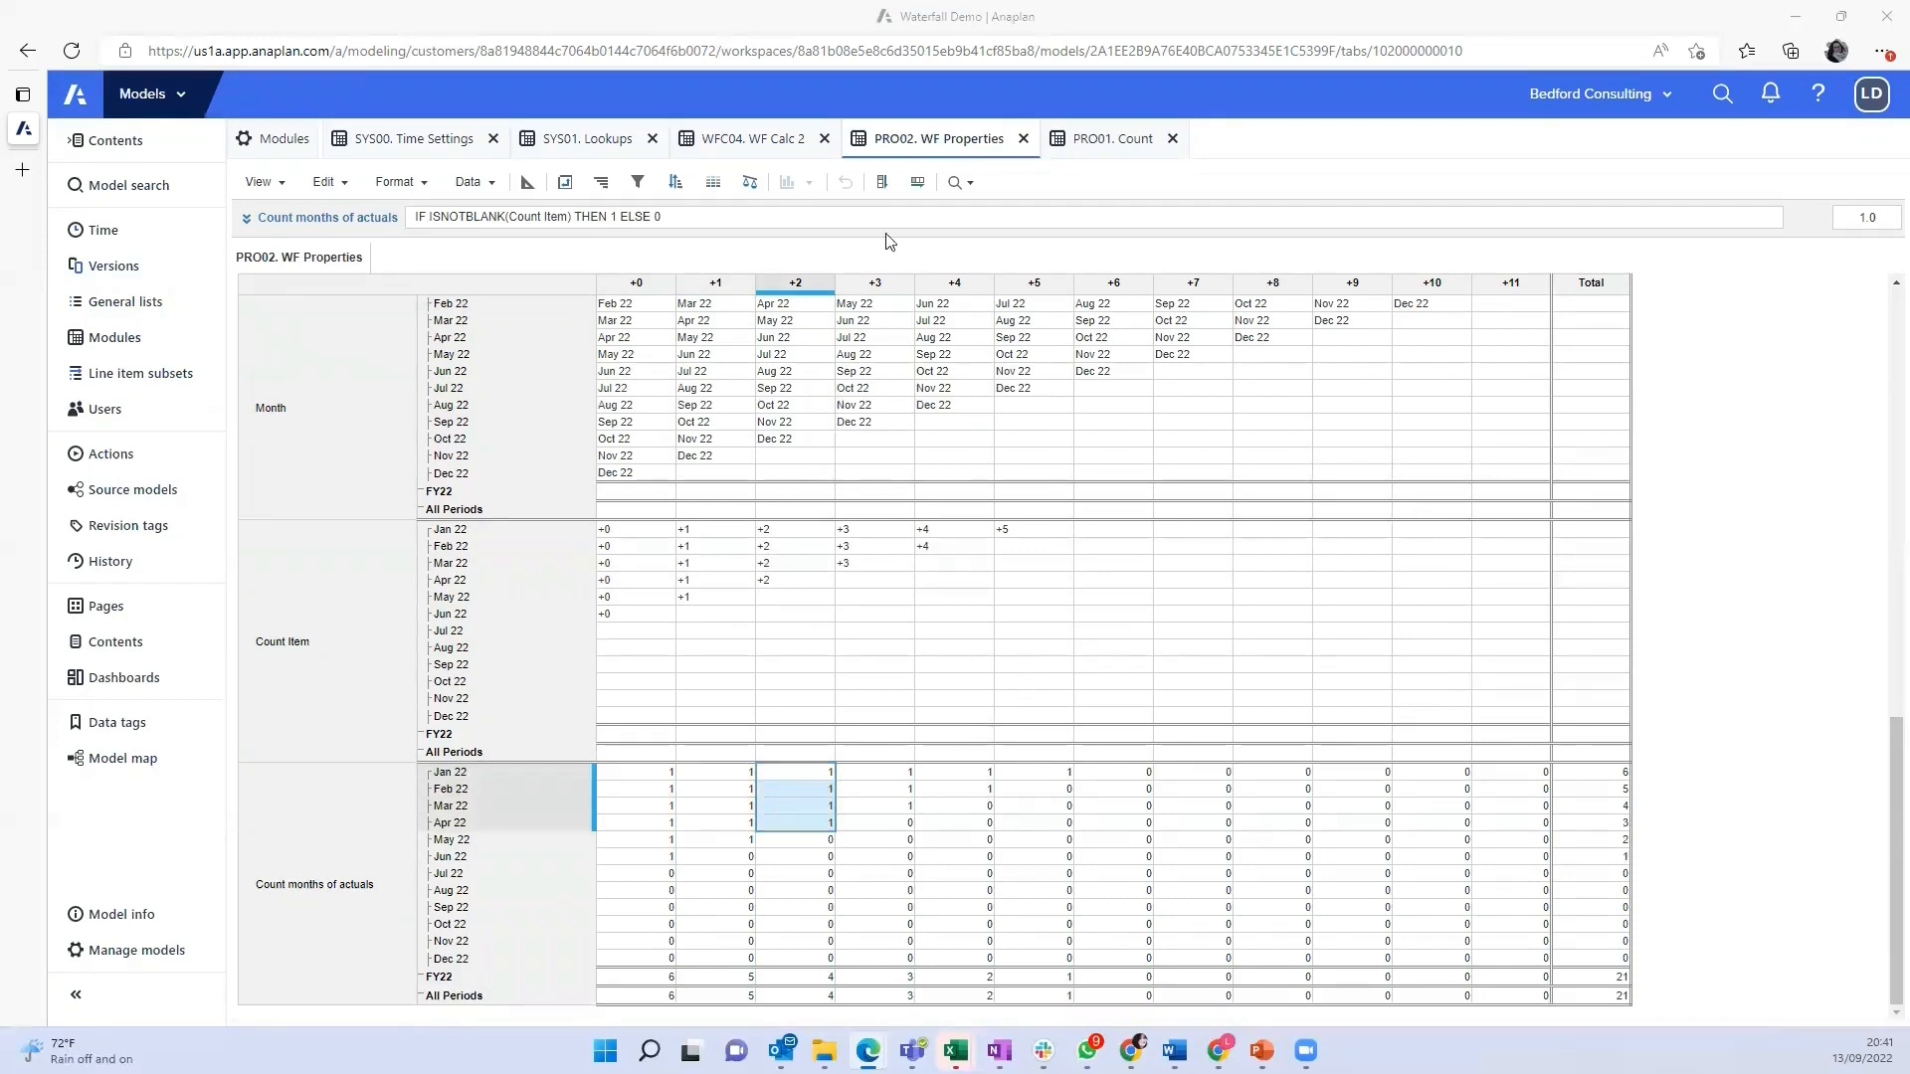
Paste the copied actuals data into the Actuals line item of WFC04. WF Calc 2, starting at Jan 22, +0
{"action": "left_click", "coordinate": [751, 151]}
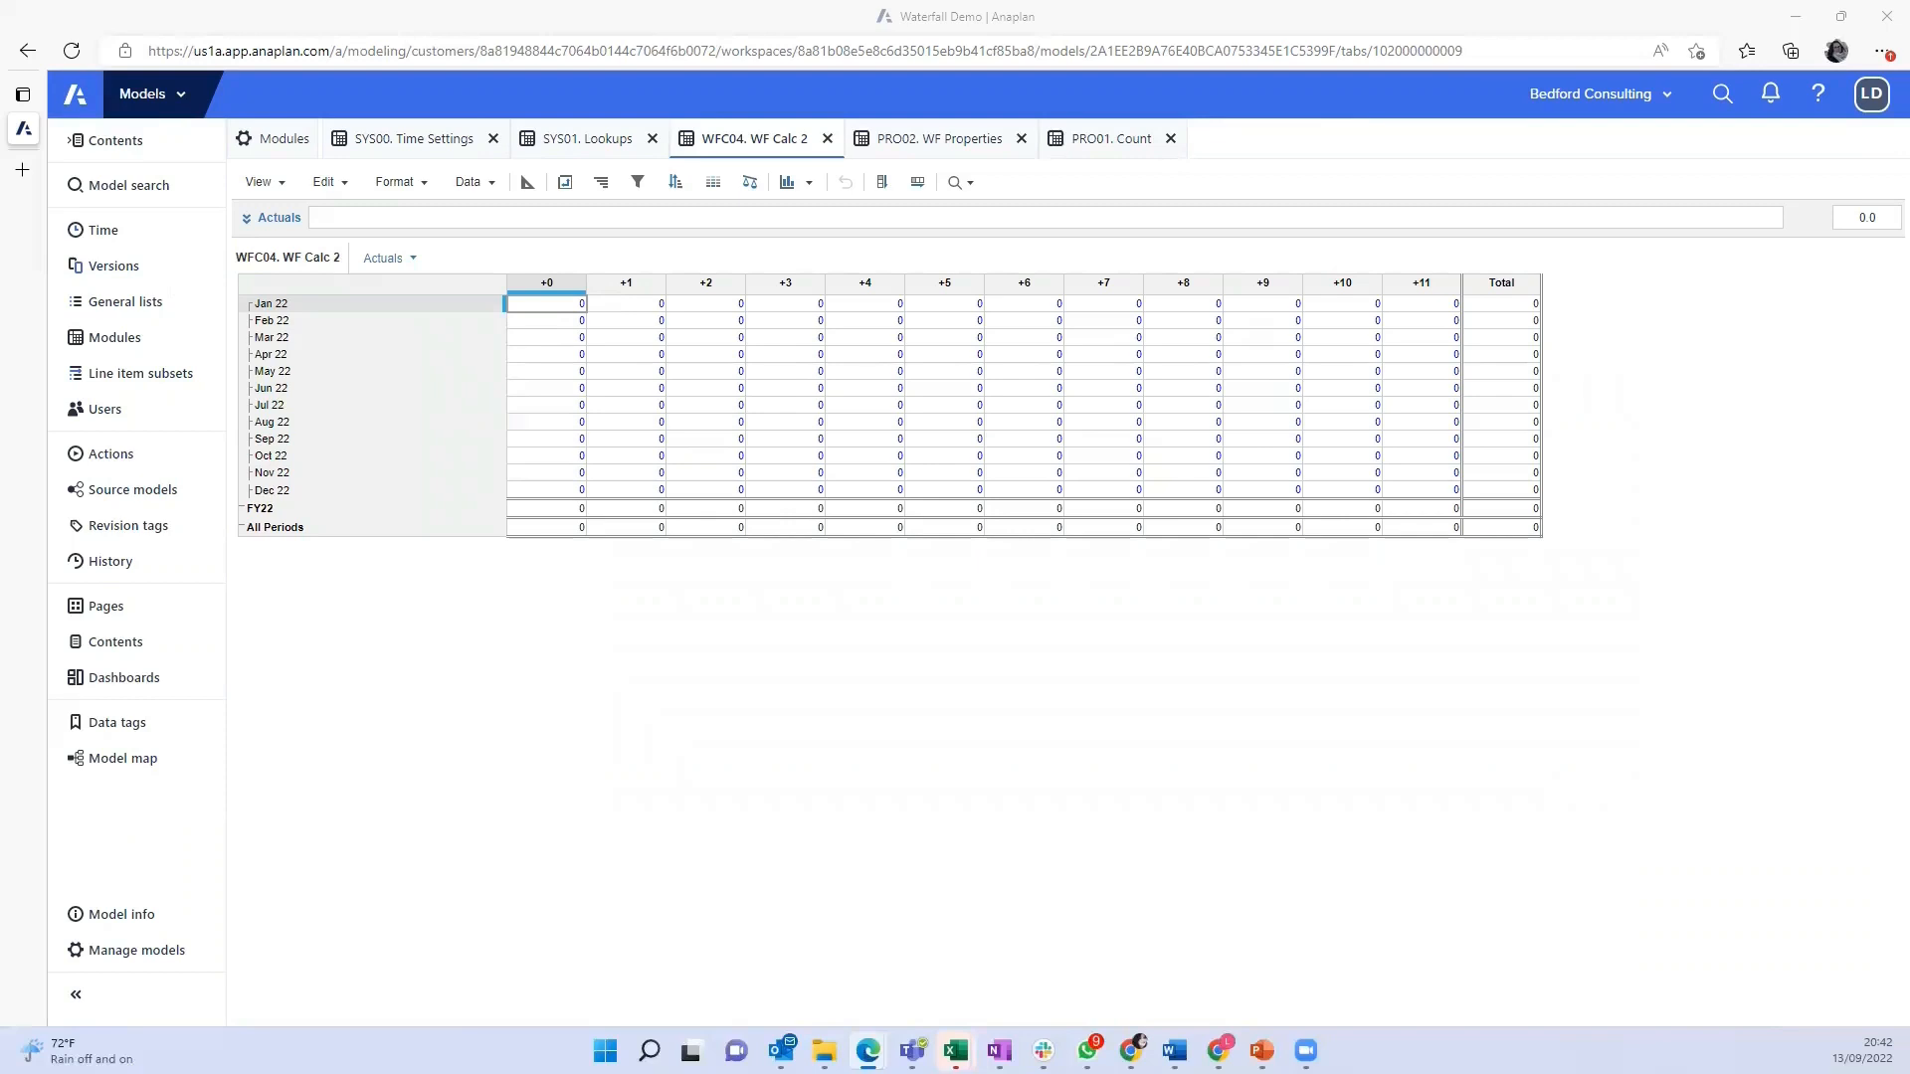
{"action": "key", "text": "ctrl+v"}
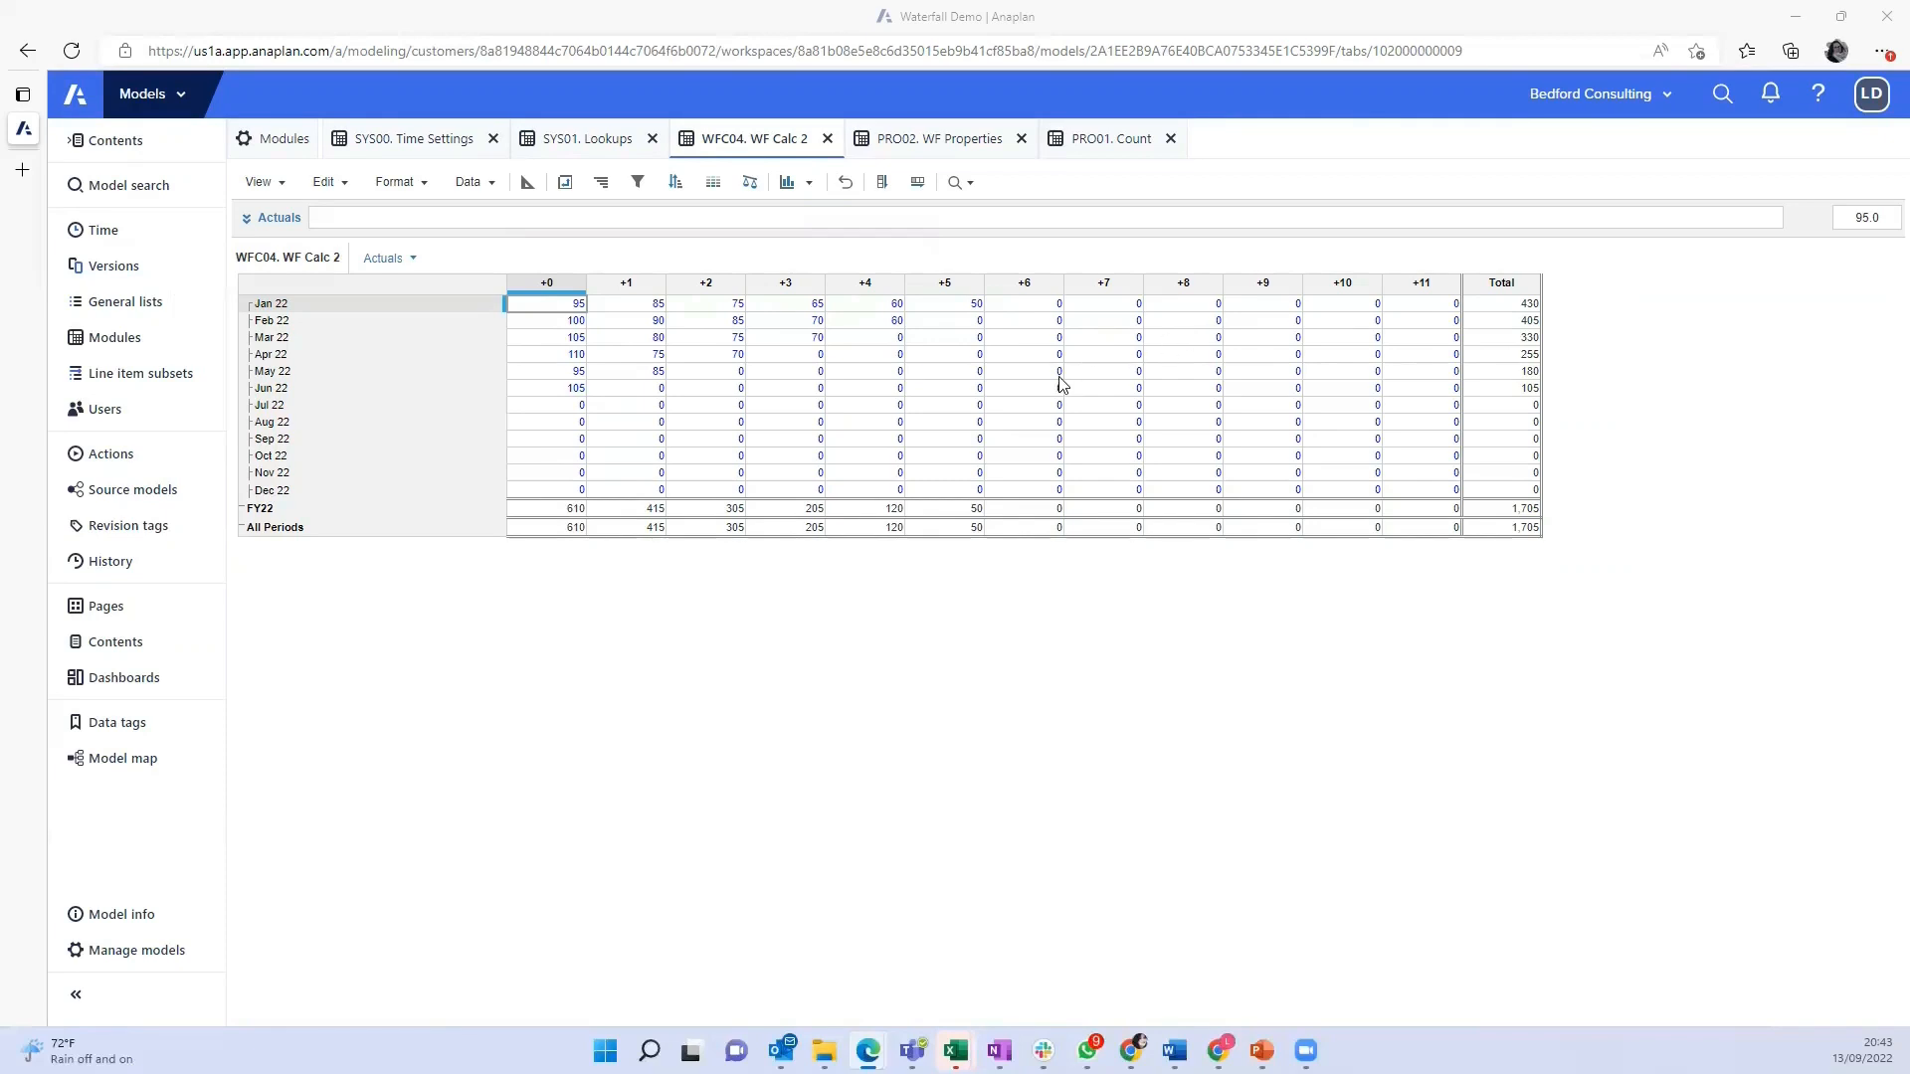
Add a line item named Actual Retention after Actuals in WFC04. WF Calc 2
{"action": "left_click", "coordinate": [528, 189]}
{"action": "left_click", "coordinate": [564, 183]}
{"action": "type", "text": "A"}
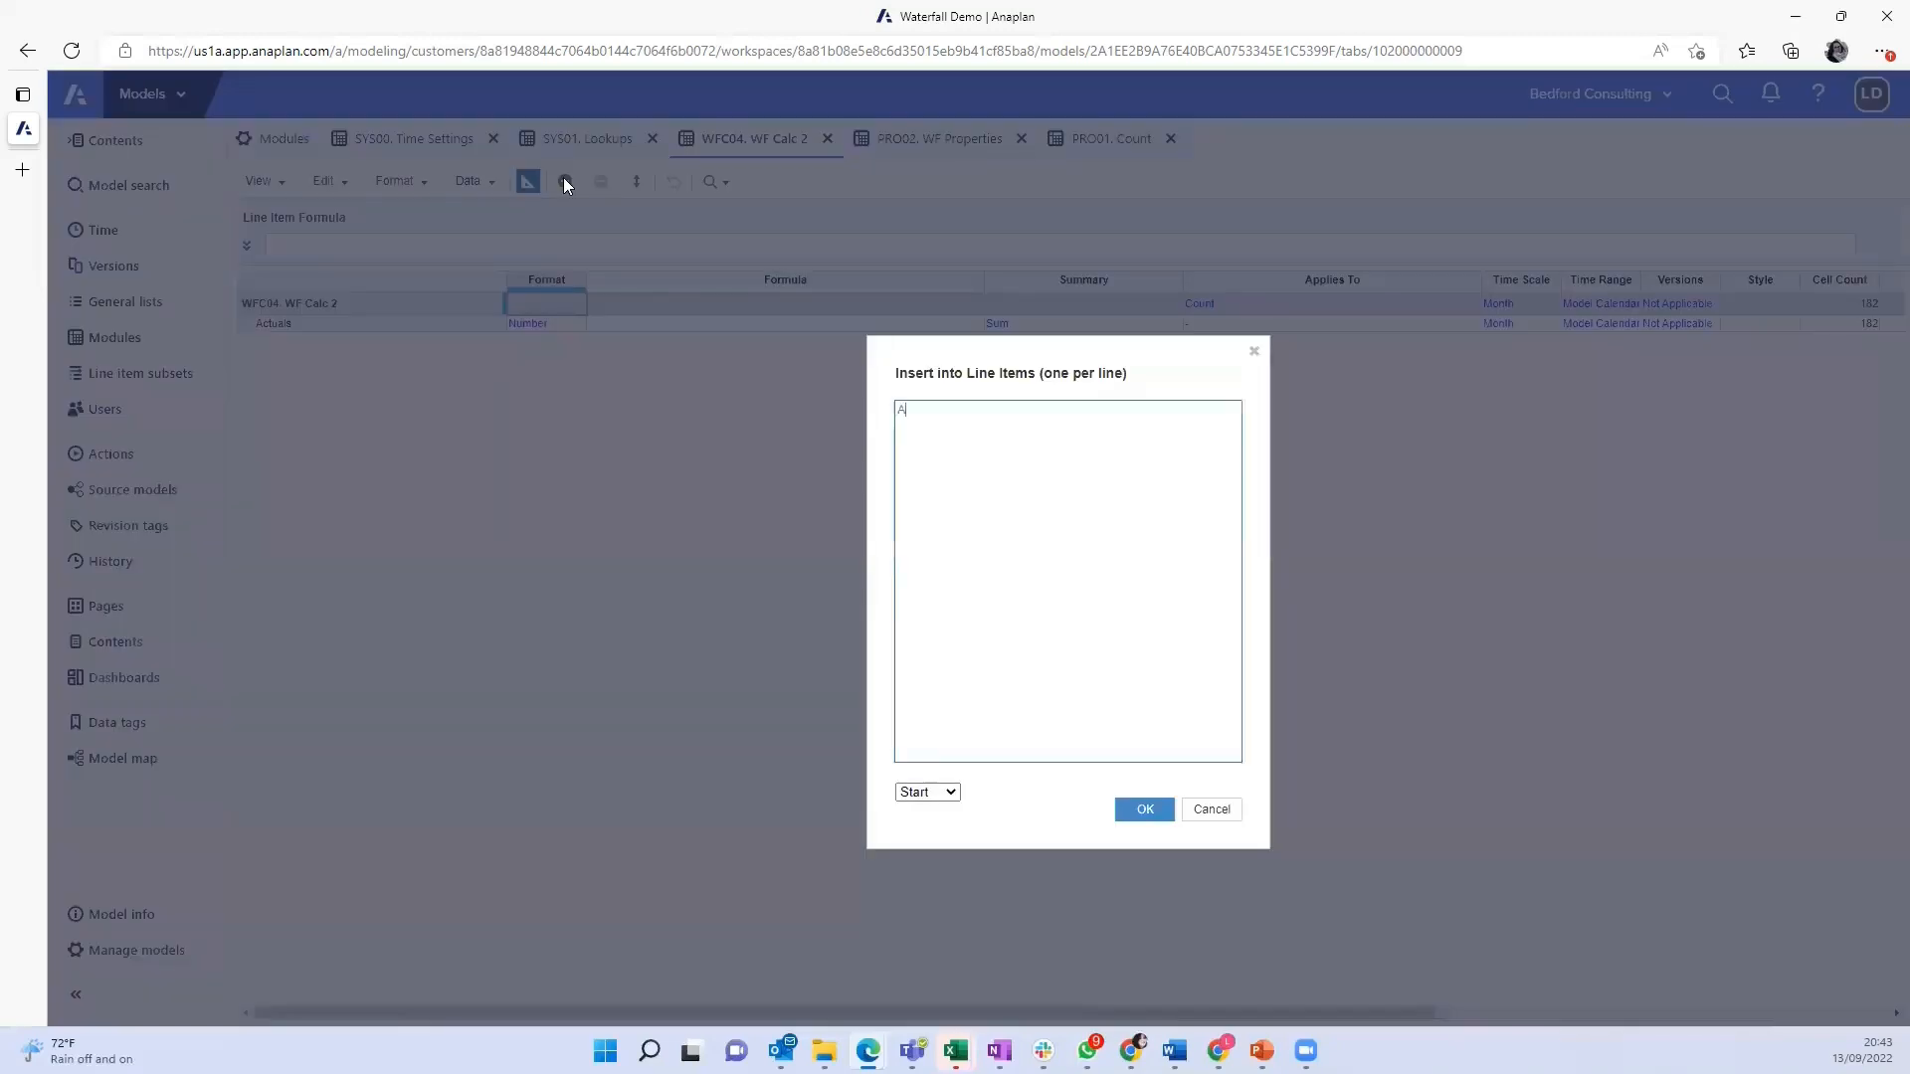
{"action": "type", "text": "ctual Retention"}
{"action": "left_click", "coordinate": [927, 792]}
{"action": "left_click", "coordinate": [920, 814]}
{"action": "left_click", "coordinate": [1139, 808]}
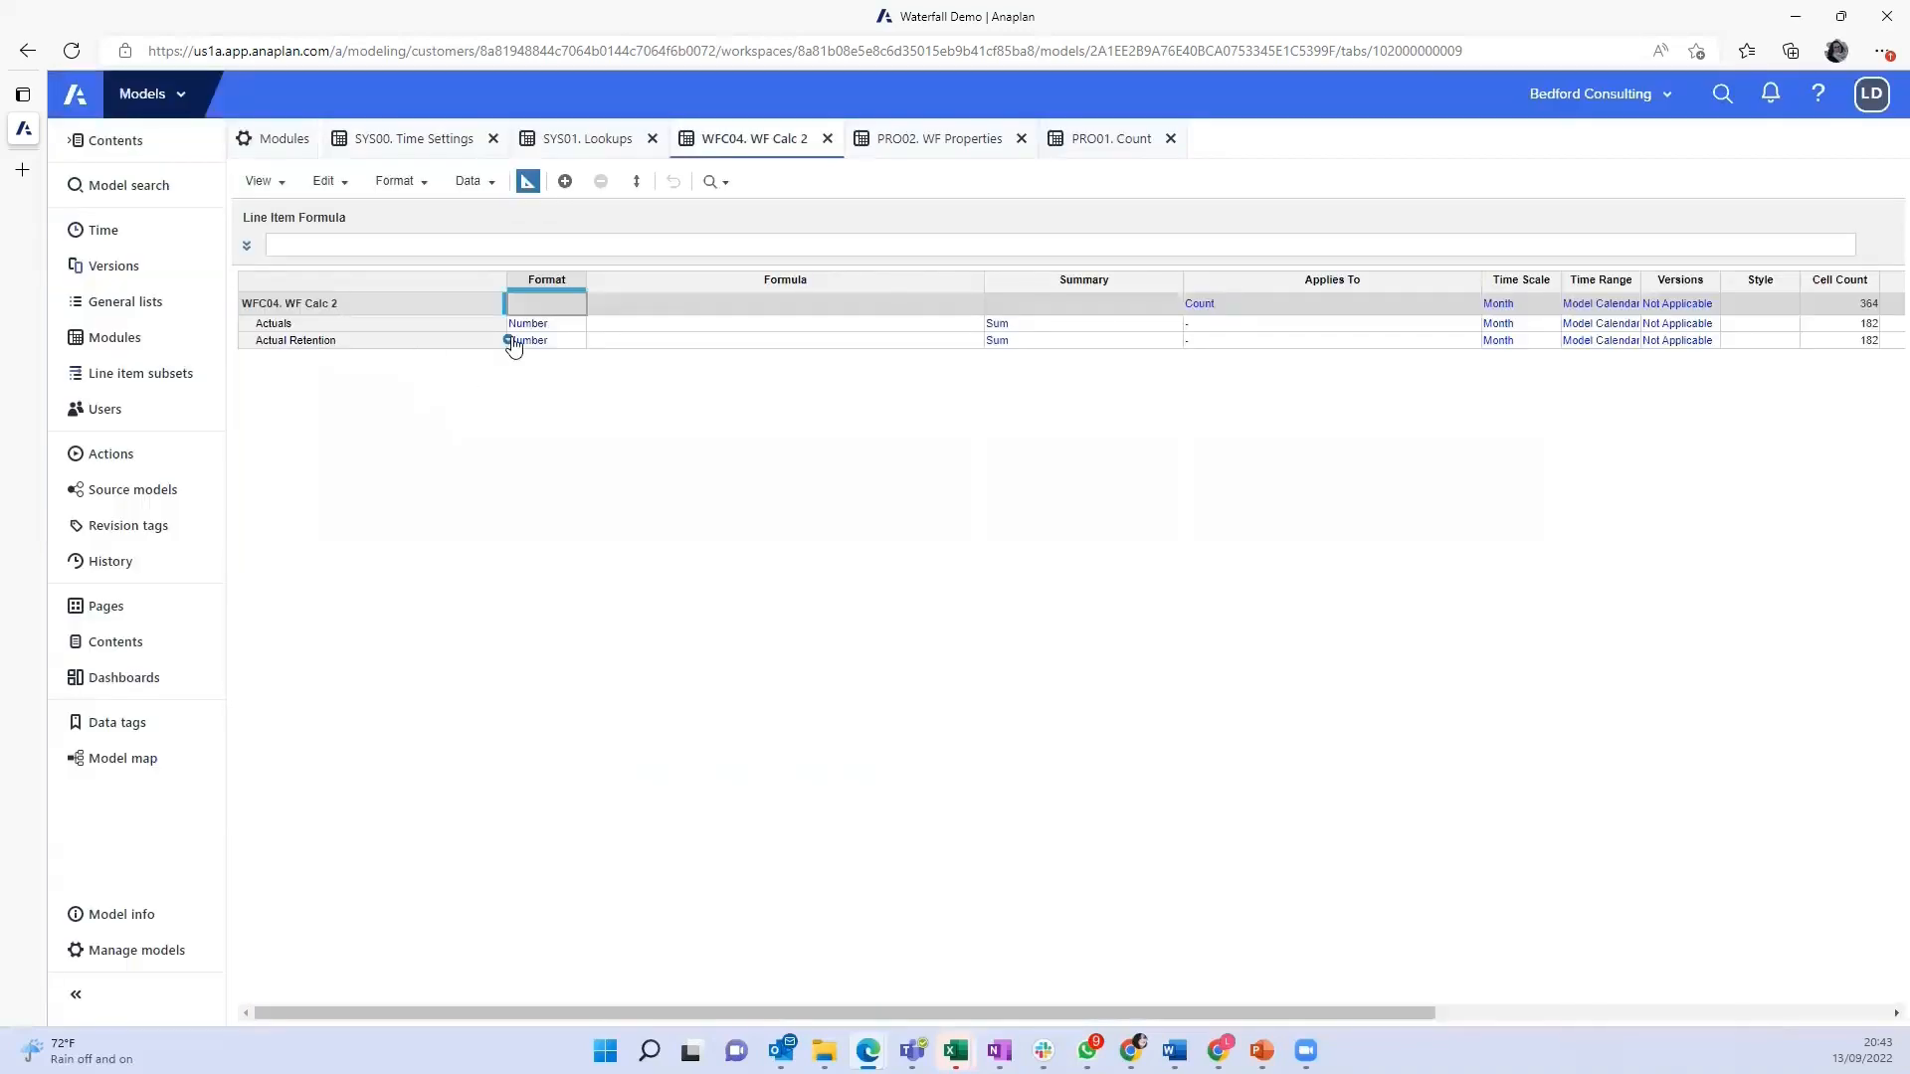
Format the Actual Retention line item as a number with percentage units
{"action": "left_click", "coordinate": [542, 341]}
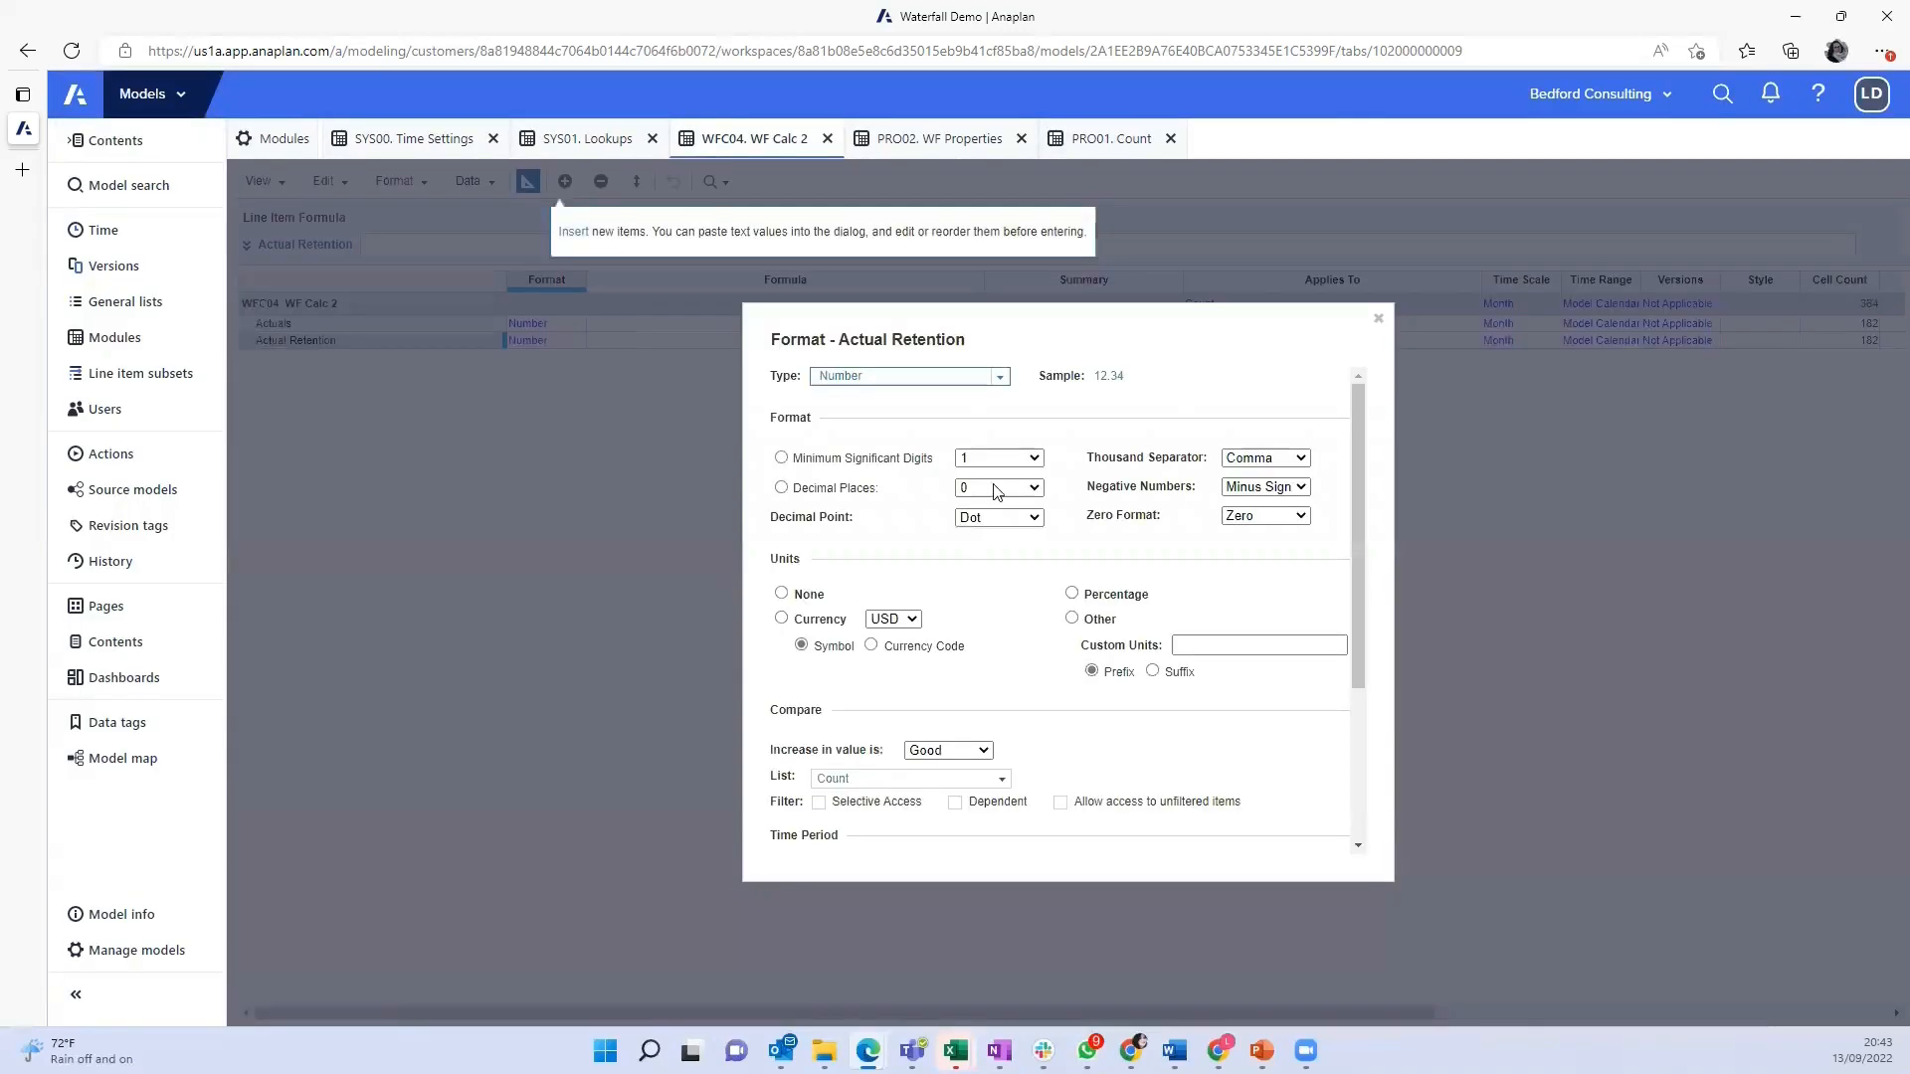
{"action": "left_click", "coordinate": [1115, 595]}
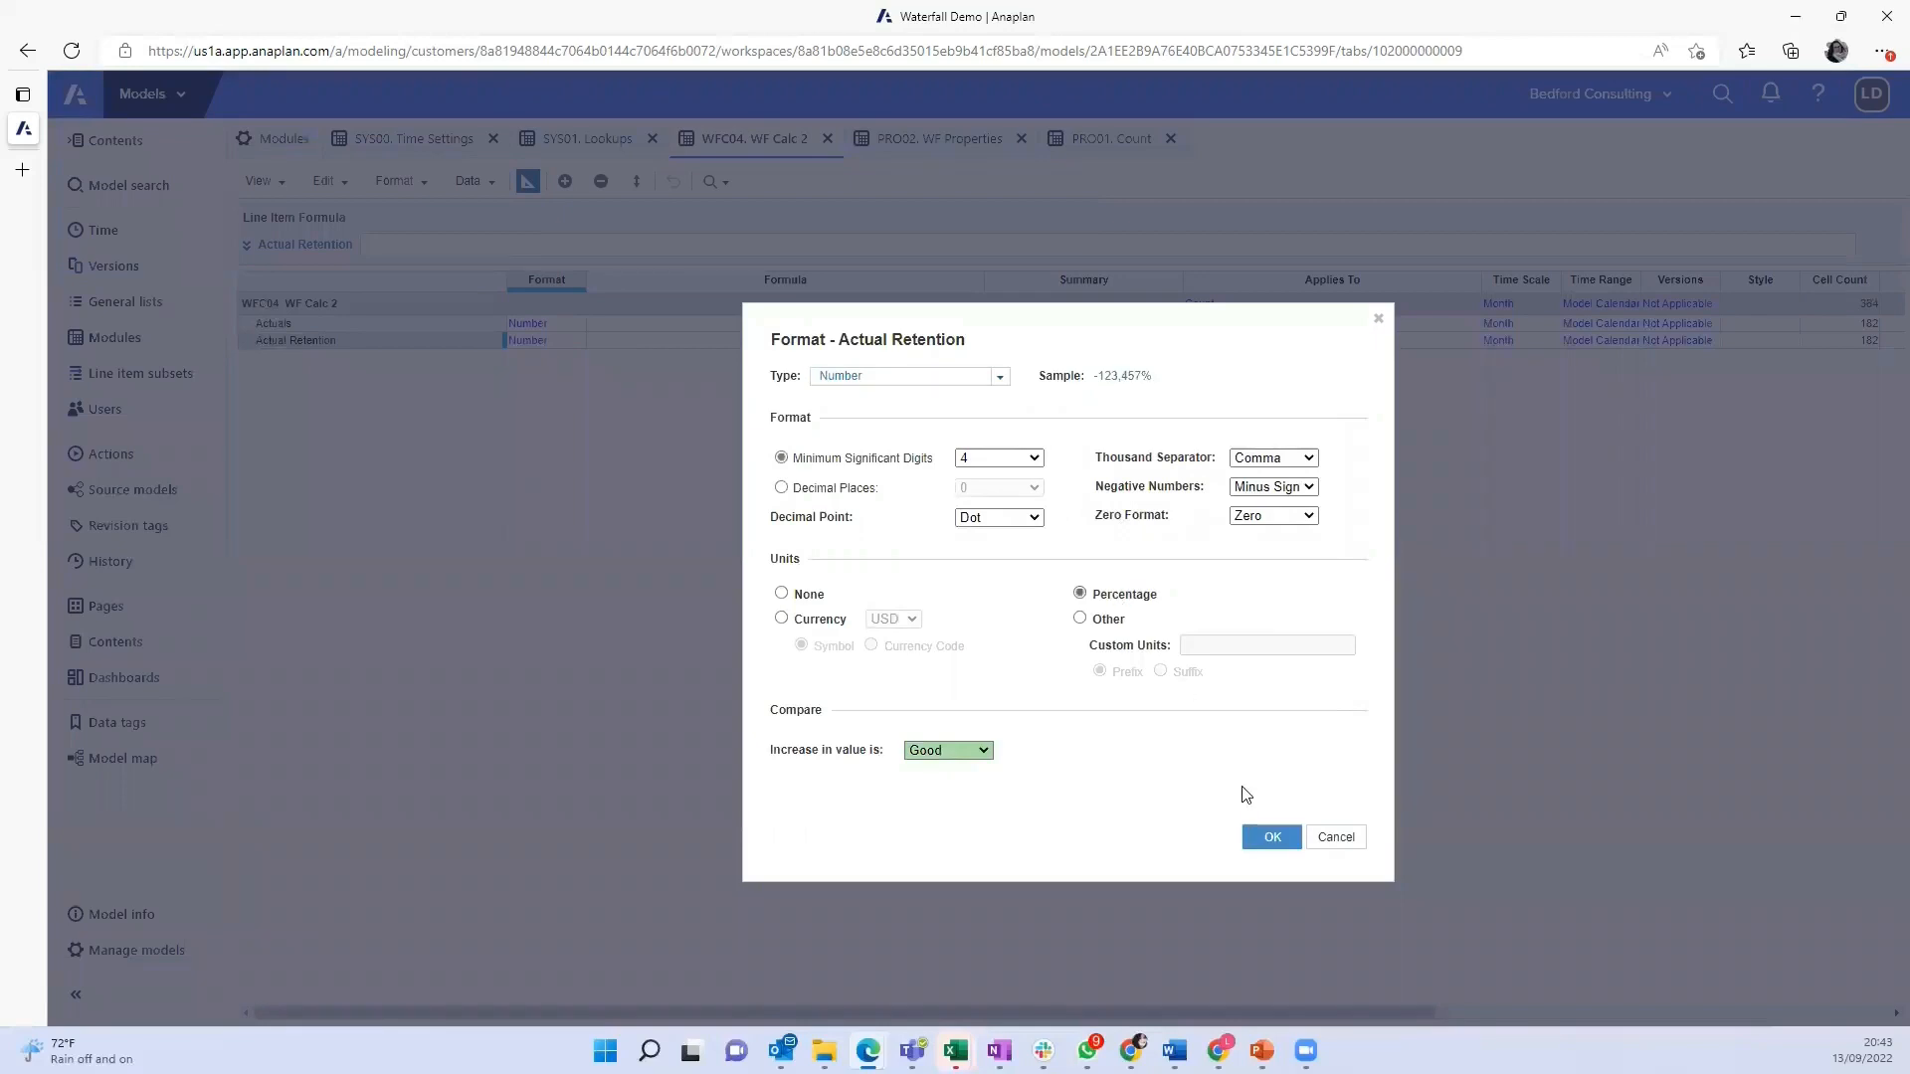
{"action": "left_click", "coordinate": [1271, 836]}
{"action": "left_click", "coordinate": [528, 182]}
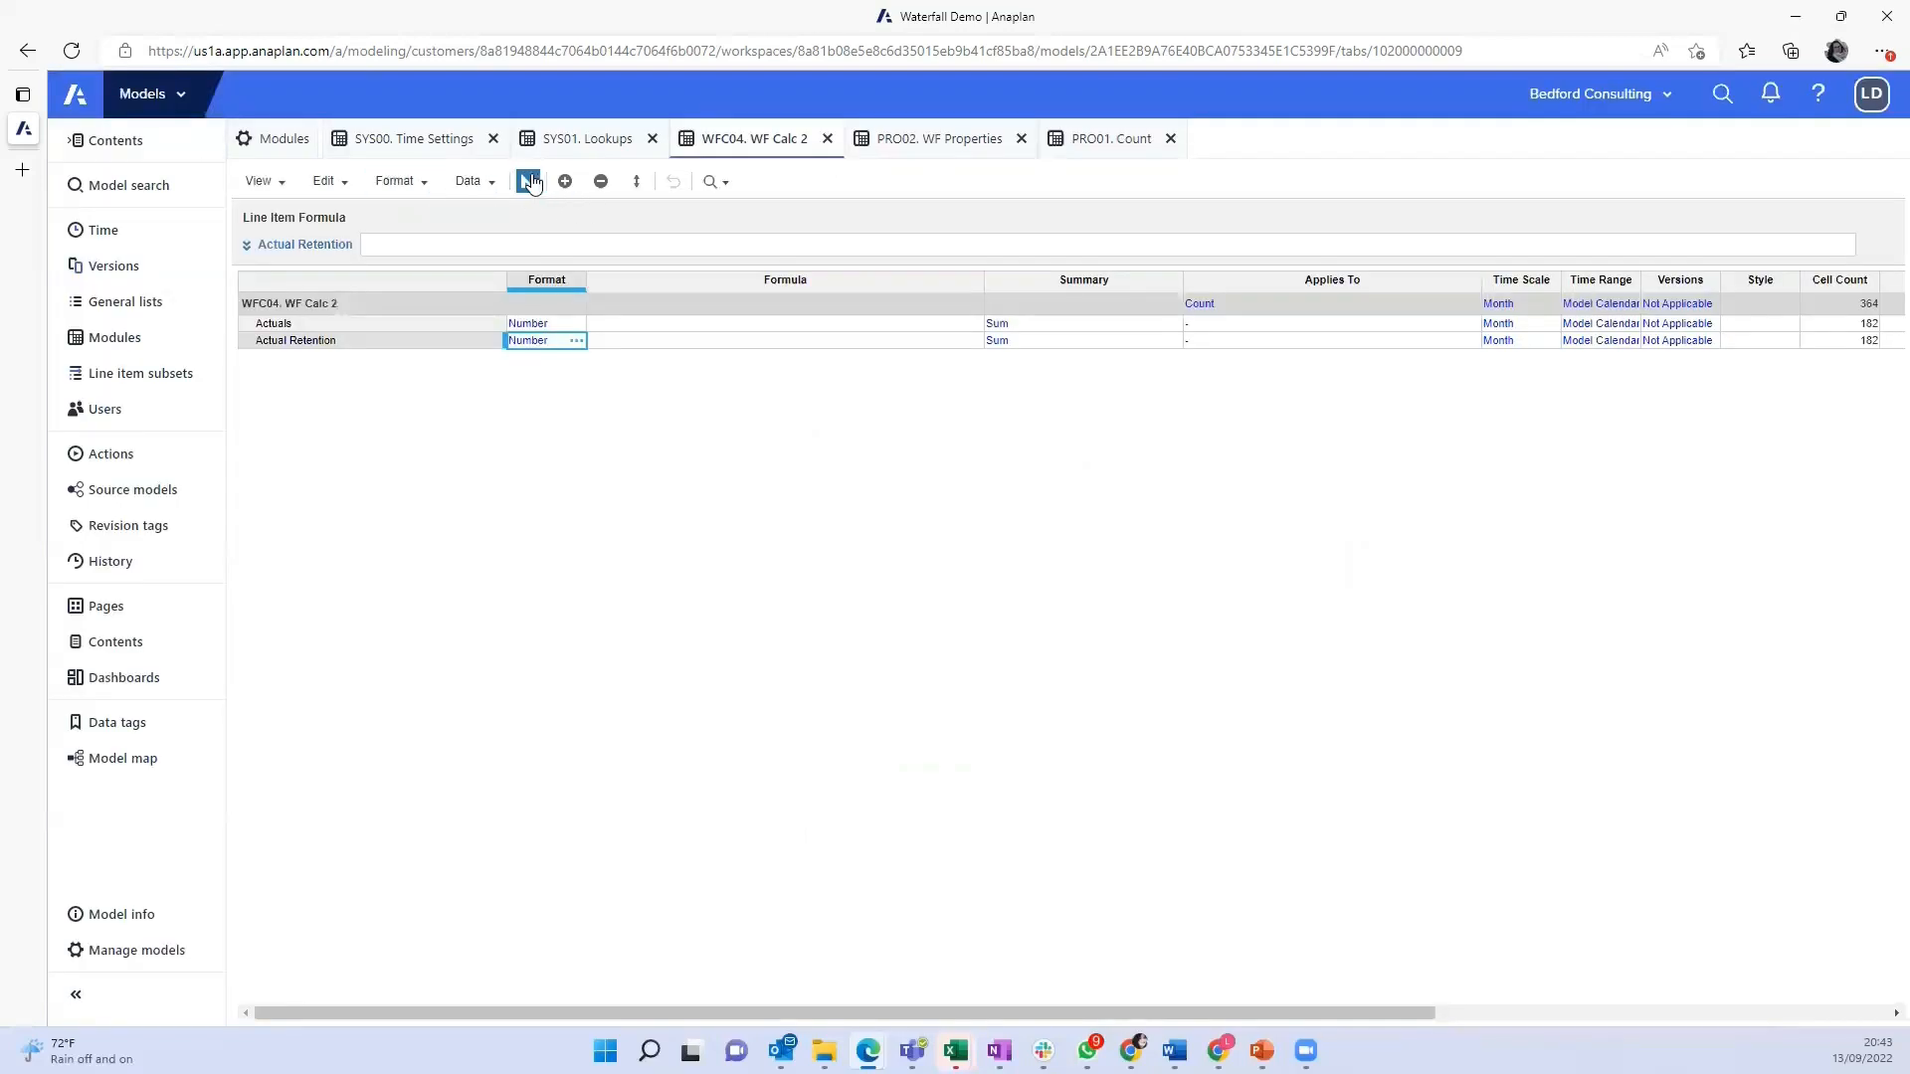
Set the Write Access Driver of the Actuals line item to 'PRO02. WF Properties'.Actuals?
{"action": "left_click_drag", "start_coordinate": [557, 303], "coordinate": [1432, 492]}
{"action": "left_click", "coordinate": [894, 373]}
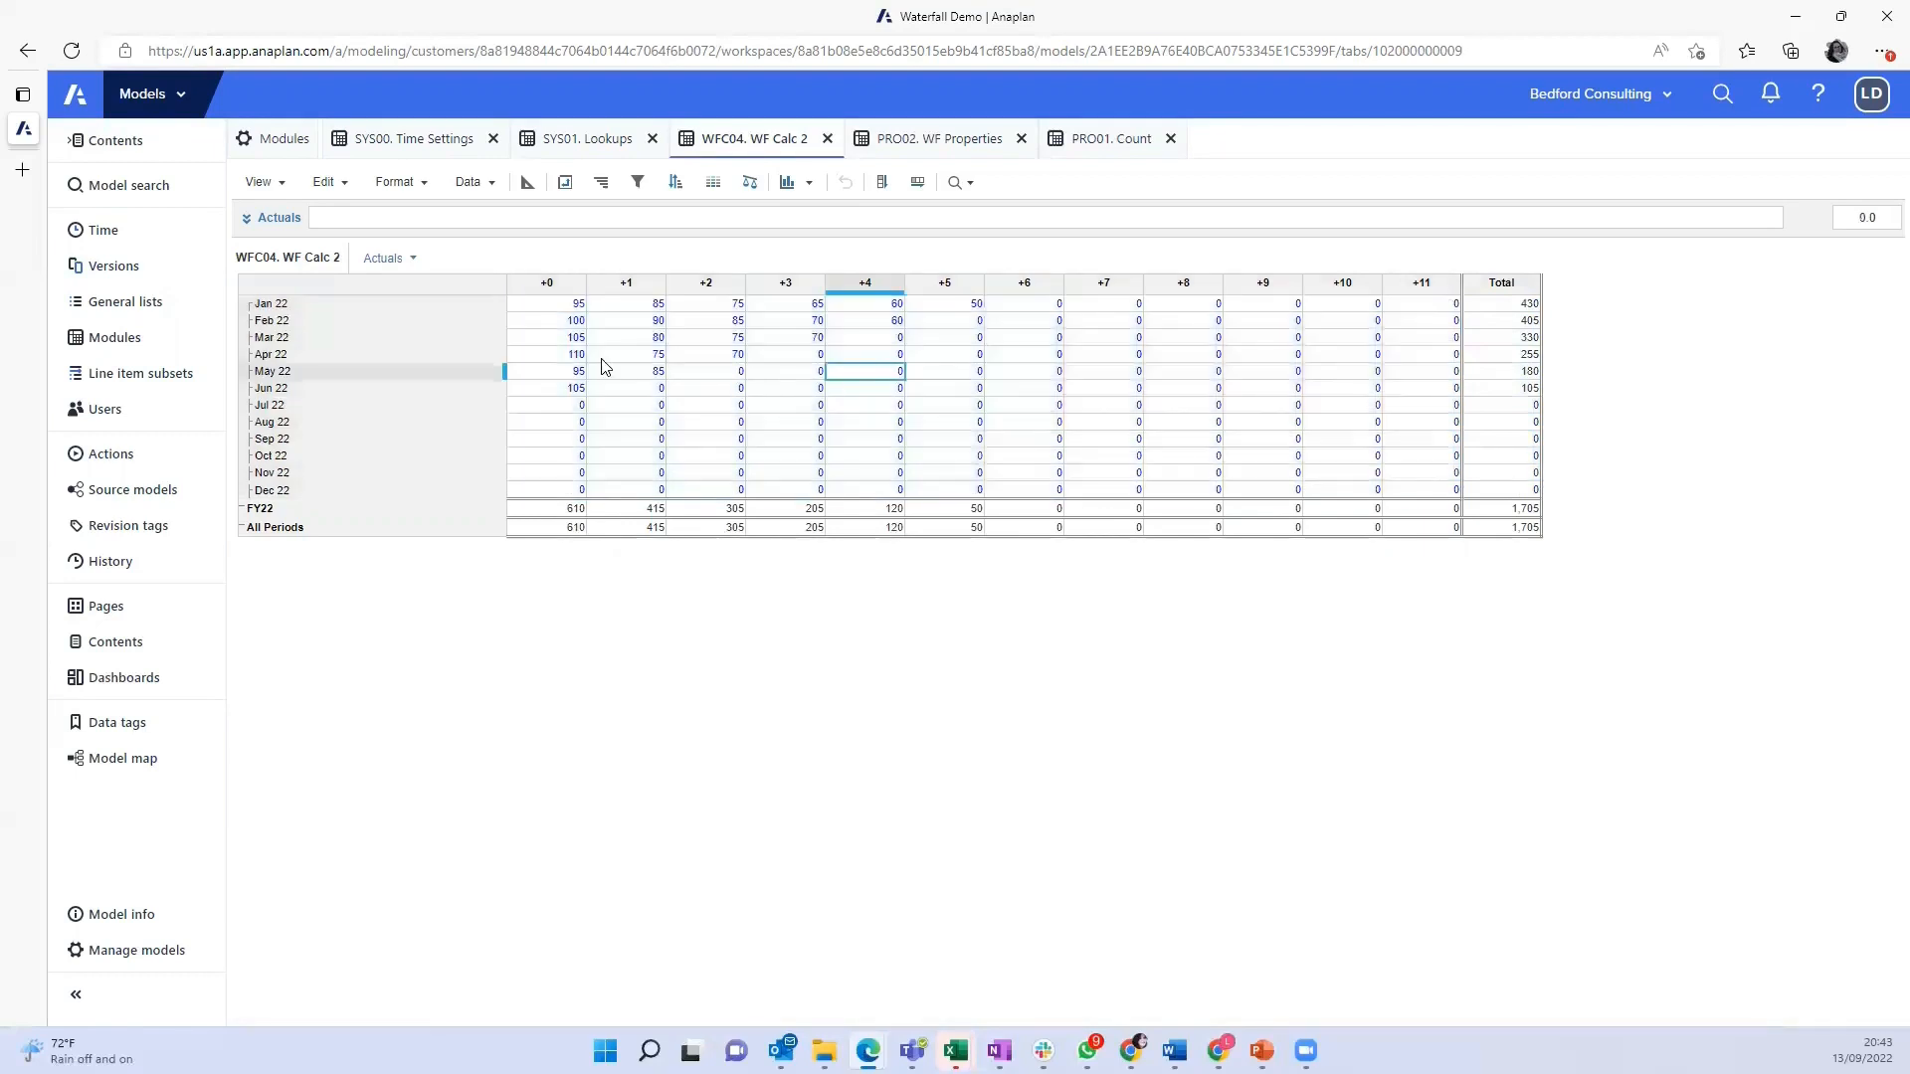
{"action": "left_click_drag", "start_coordinate": [530, 303], "coordinate": [1193, 532]}
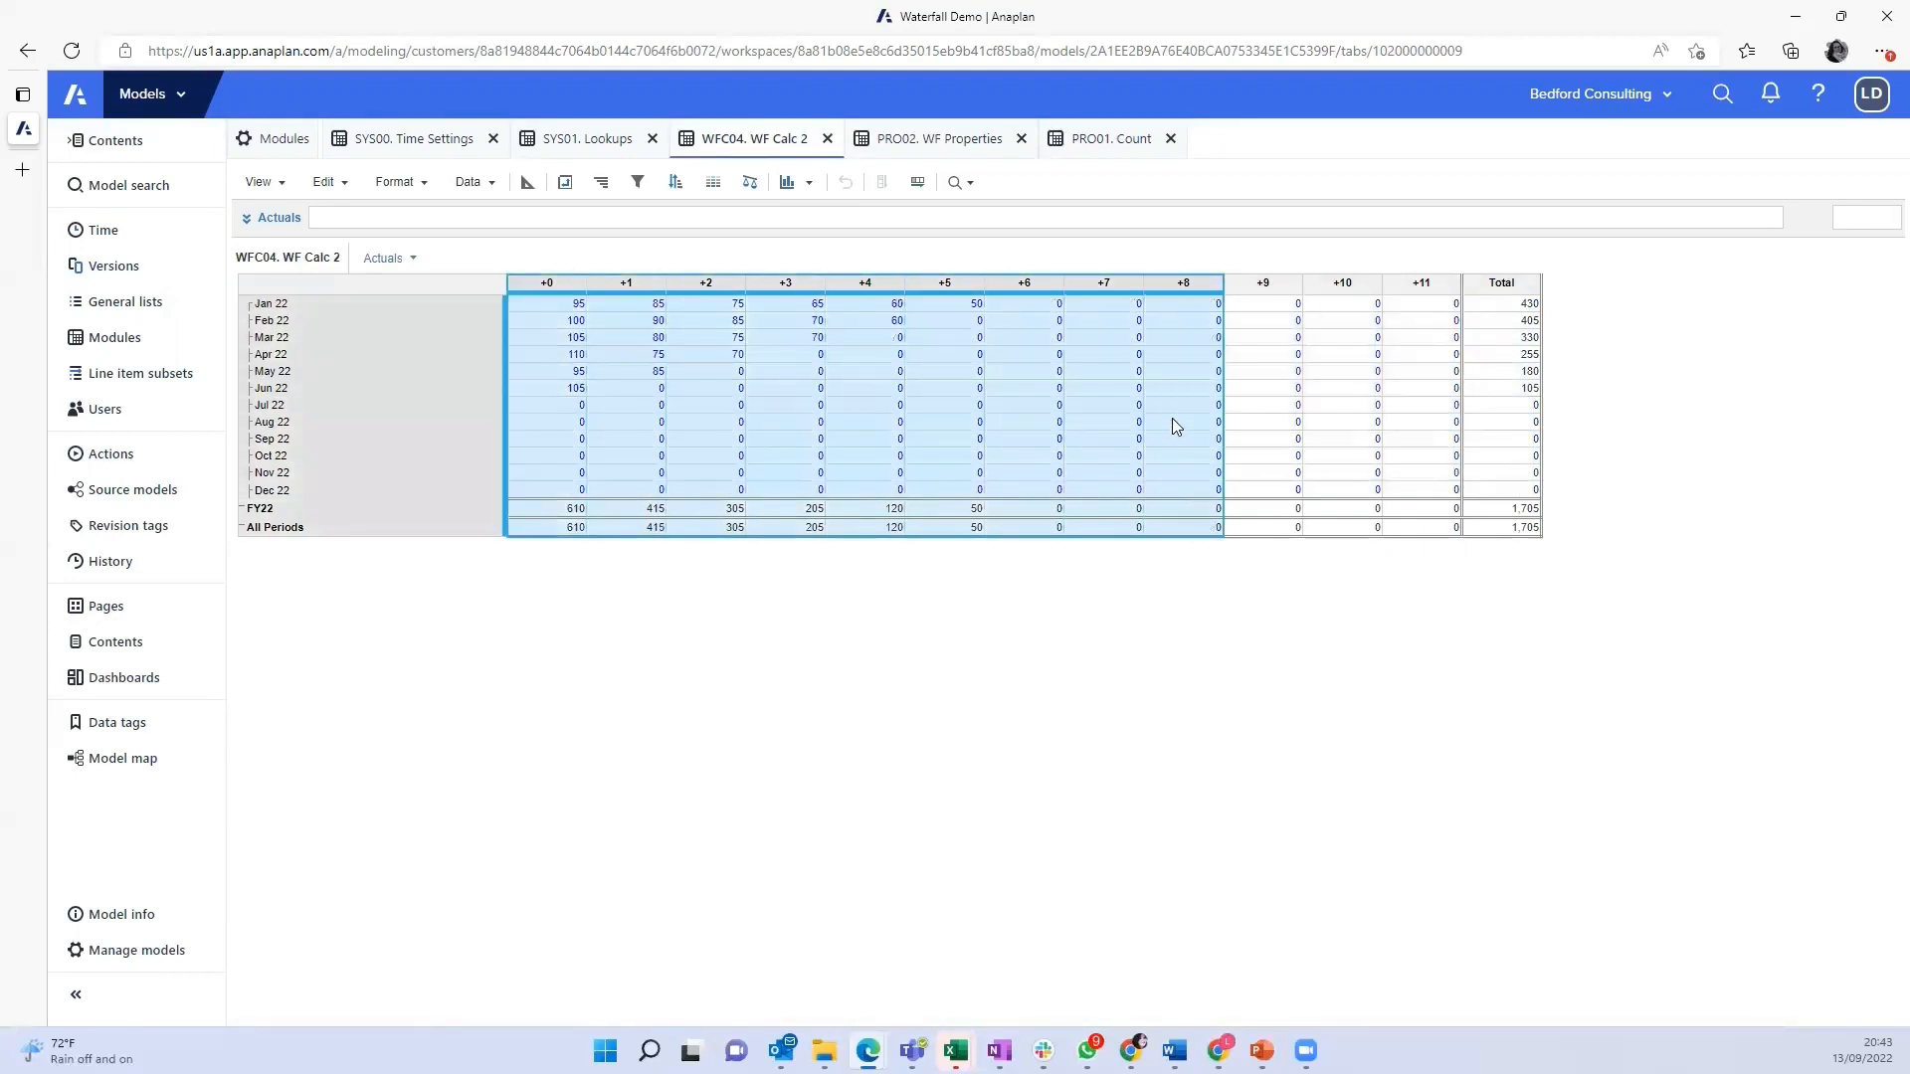
{"action": "left_click", "coordinate": [1182, 422]}
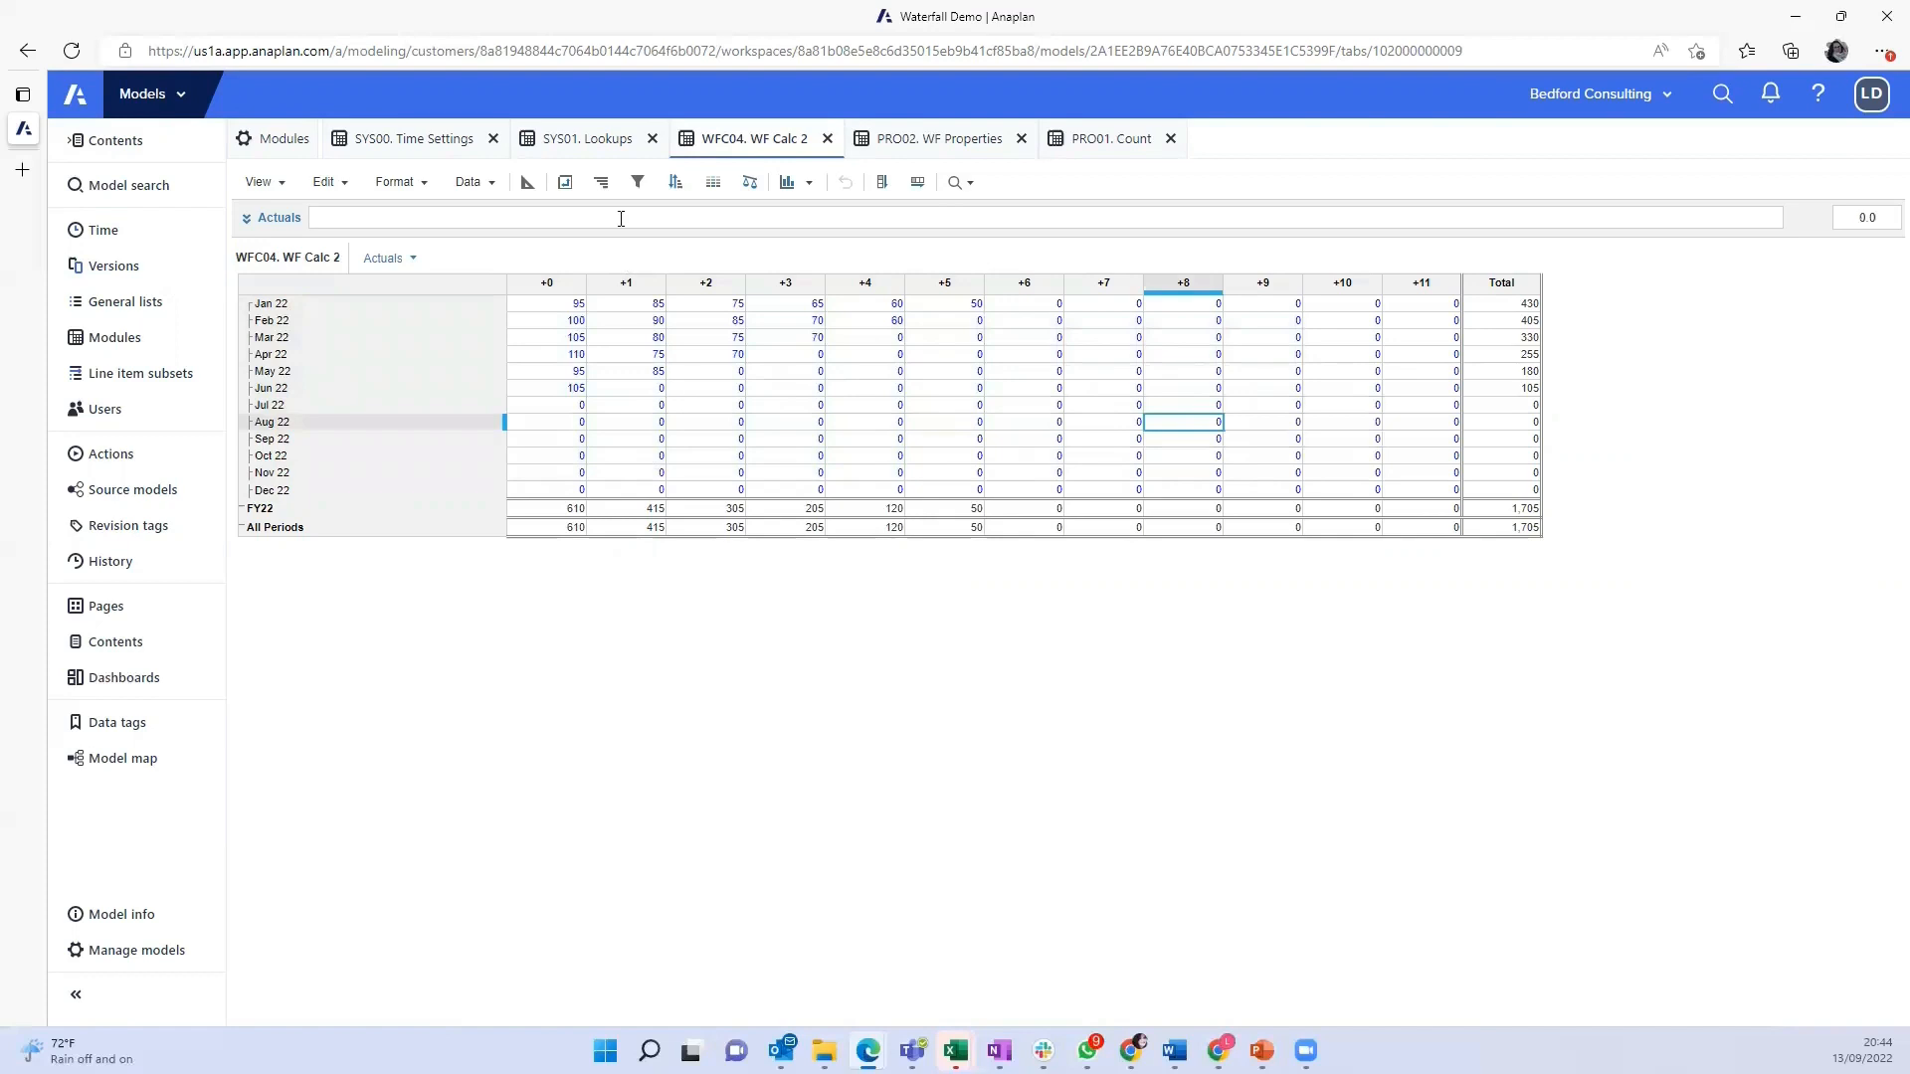
{"action": "left_click", "coordinate": [527, 182]}
{"action": "left_click_drag", "start_coordinate": [777, 1000], "coordinate": [1072, 995]}
{"action": "left_click", "coordinate": [1028, 324]}
{"action": "left_click", "coordinate": [1034, 328]}
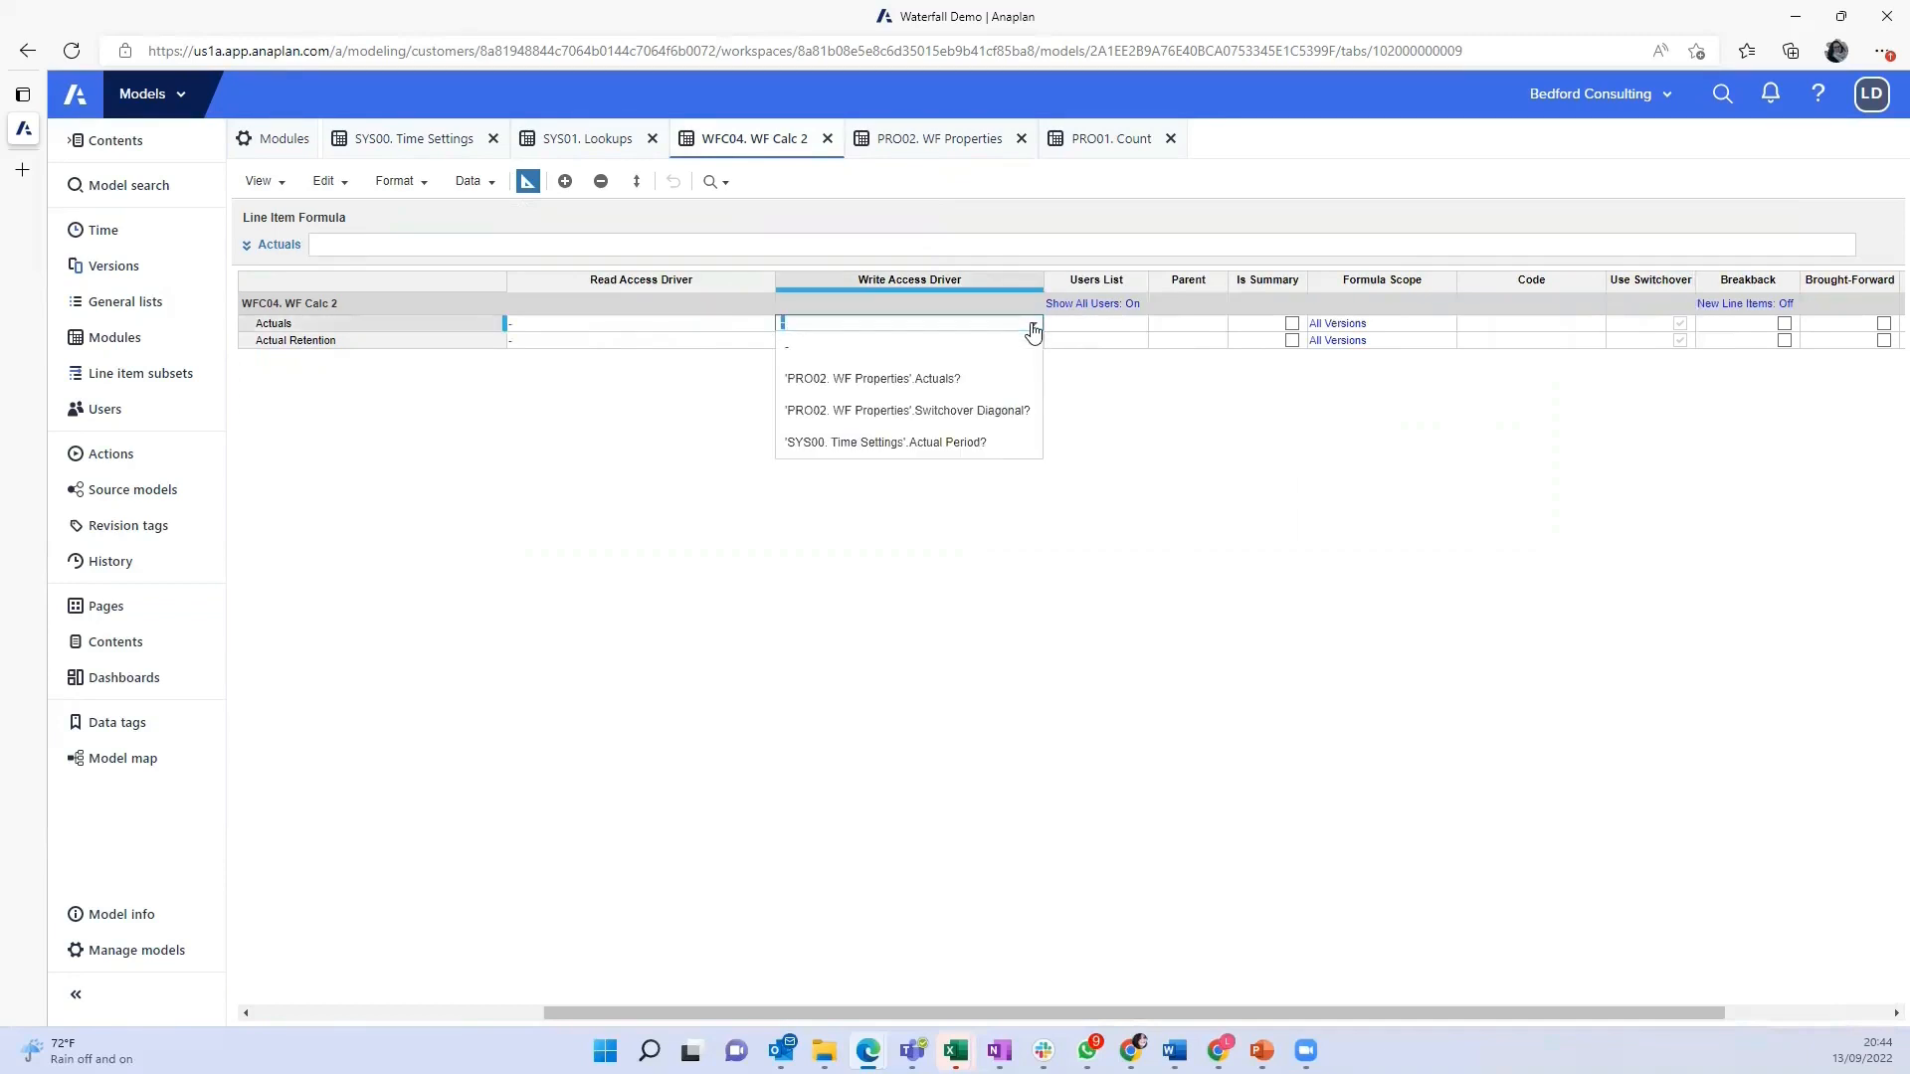
{"action": "left_click", "coordinate": [960, 383]}
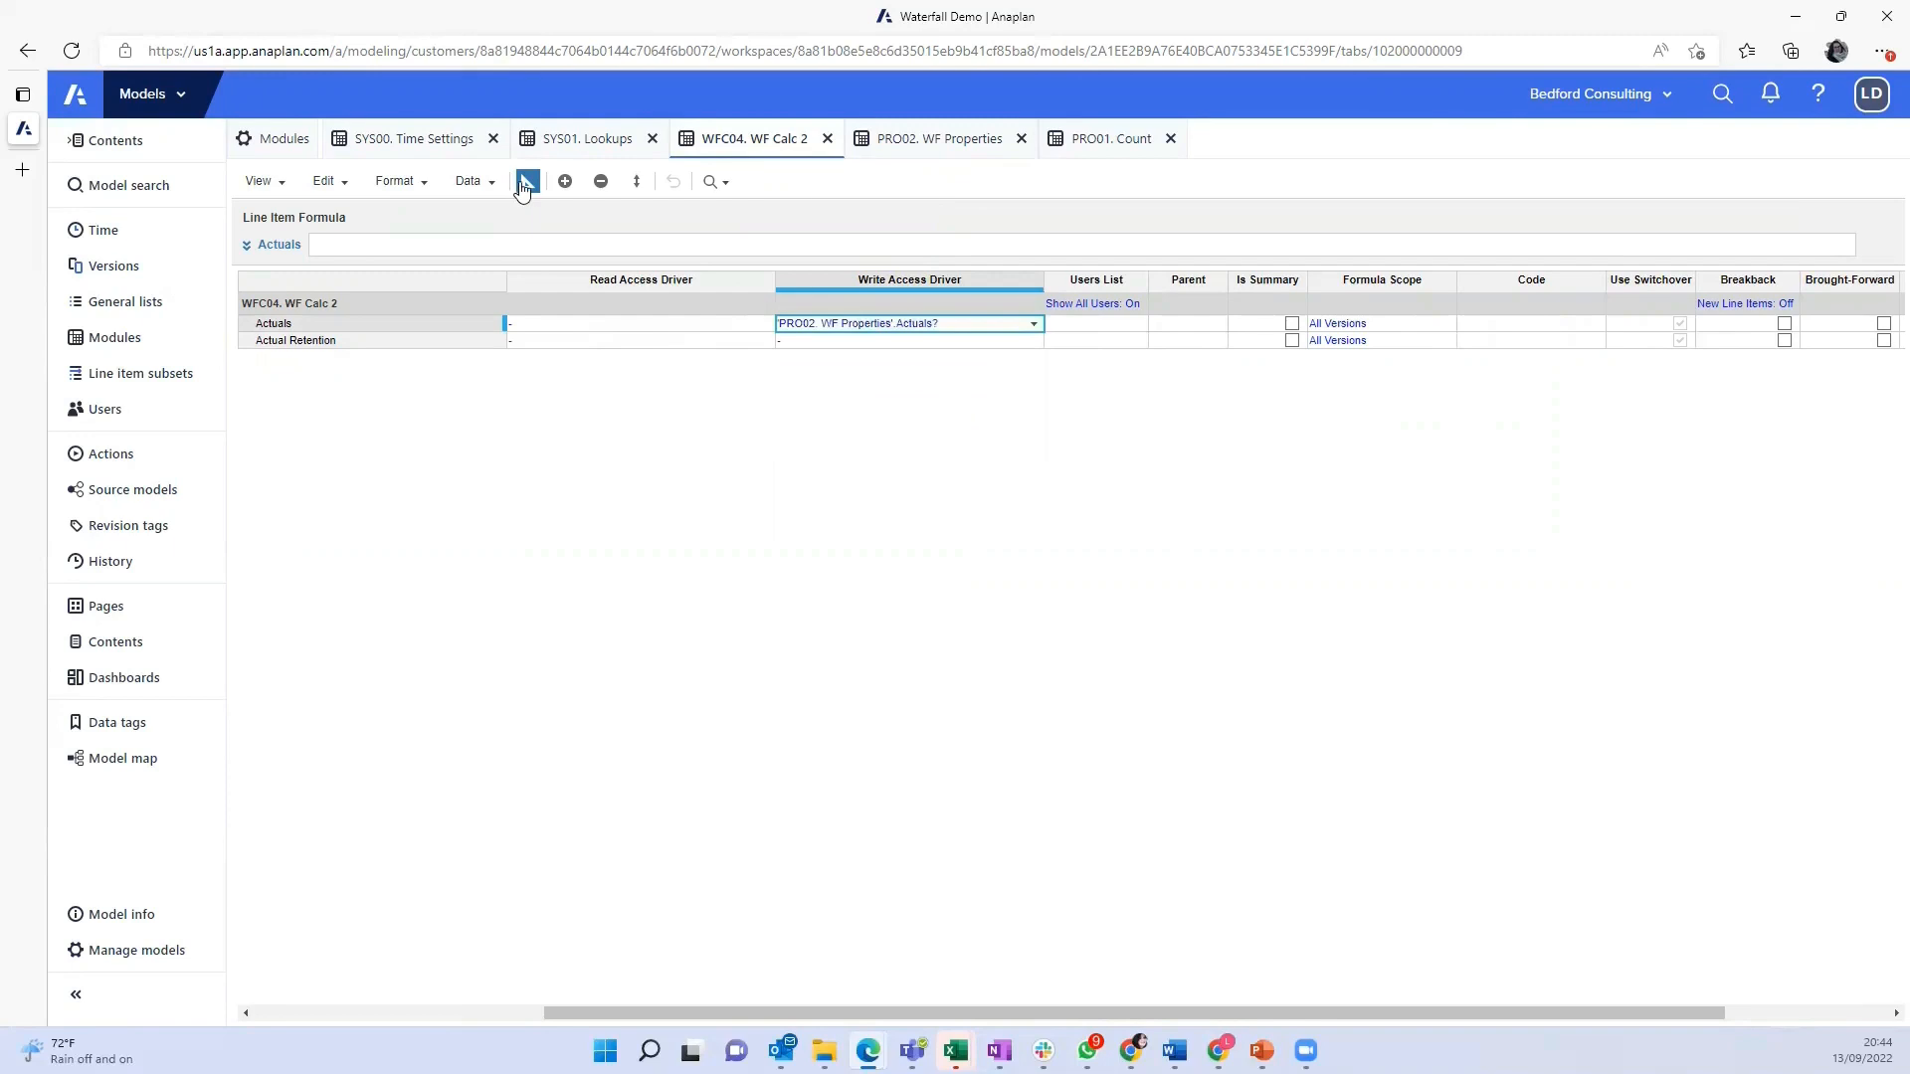
Examine which start months and counts are accessible in the Actuals grid of WFC04. WF Calc 2
{"action": "left_click", "coordinate": [528, 181]}
{"action": "left_click", "coordinate": [575, 418]}
{"action": "left_click", "coordinate": [709, 420]}
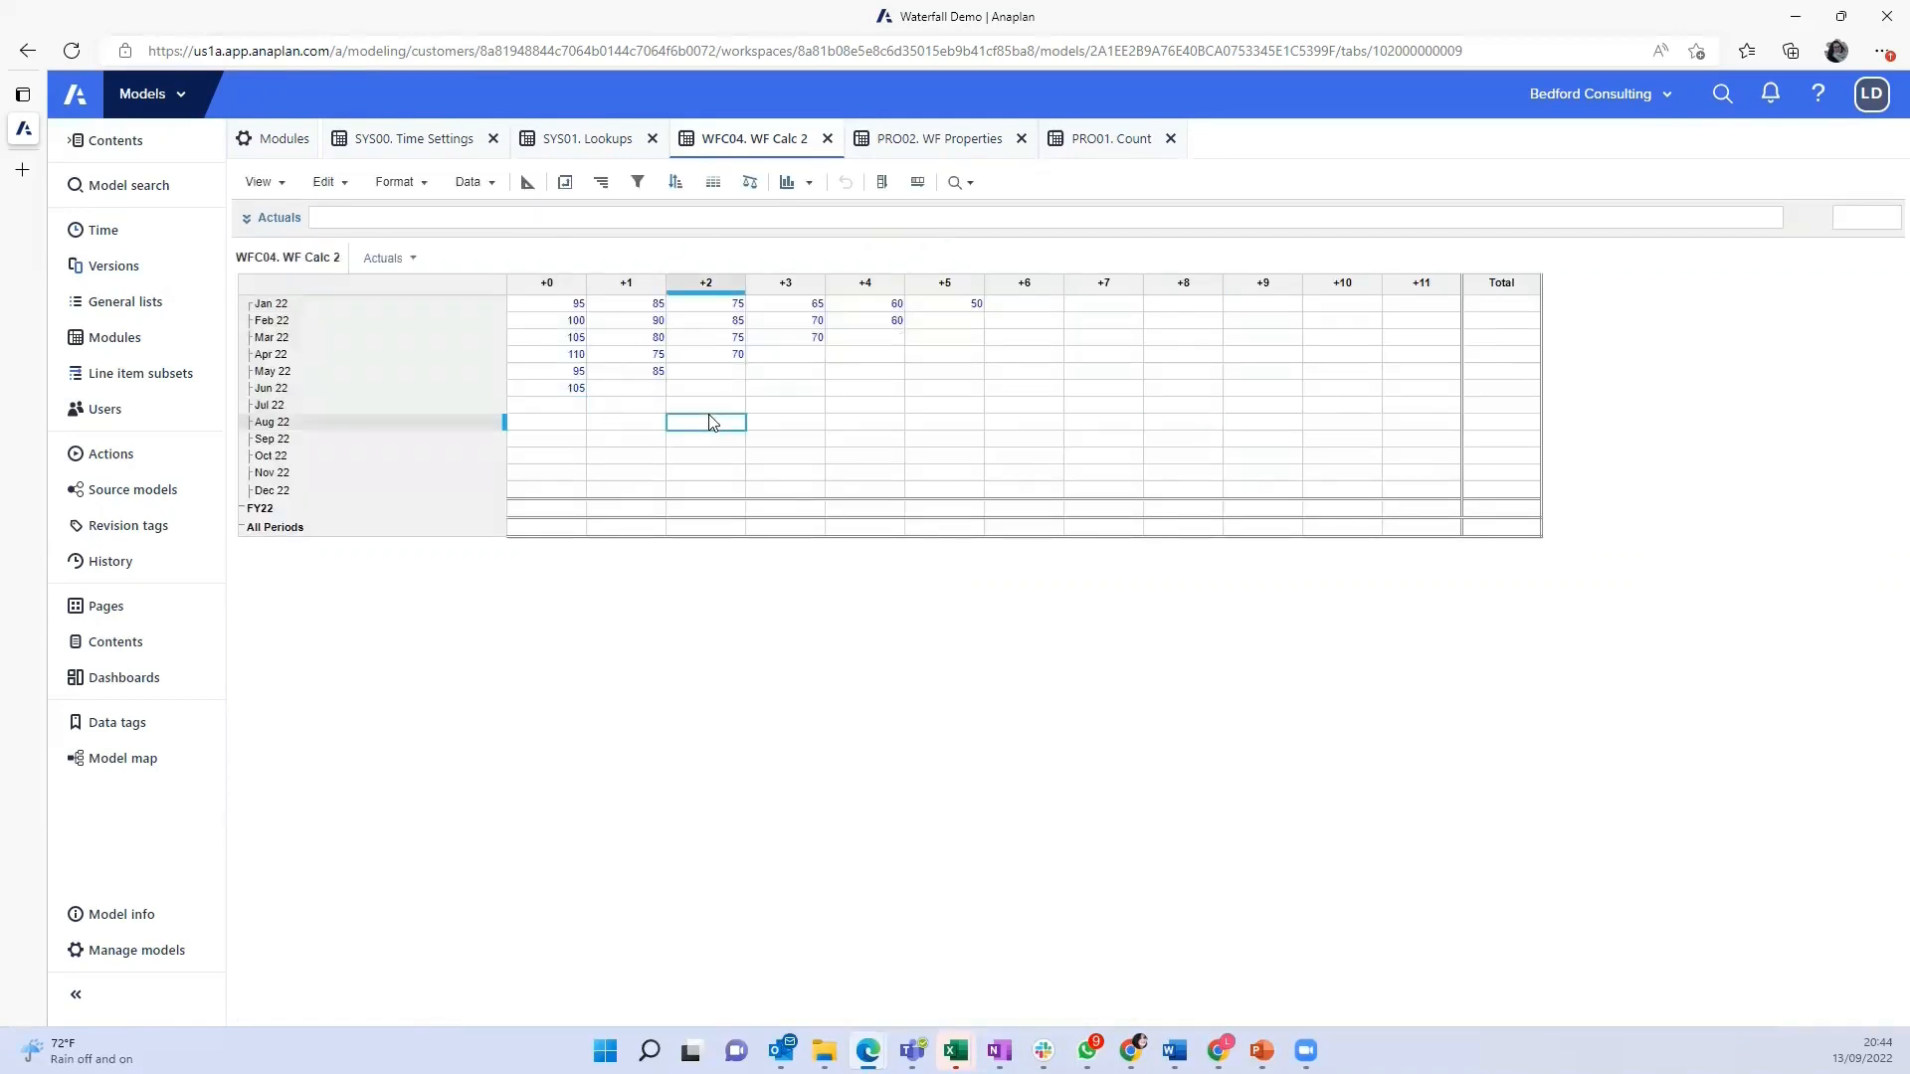
{"action": "left_click_drag", "start_coordinate": [685, 394], "coordinate": [796, 370]}
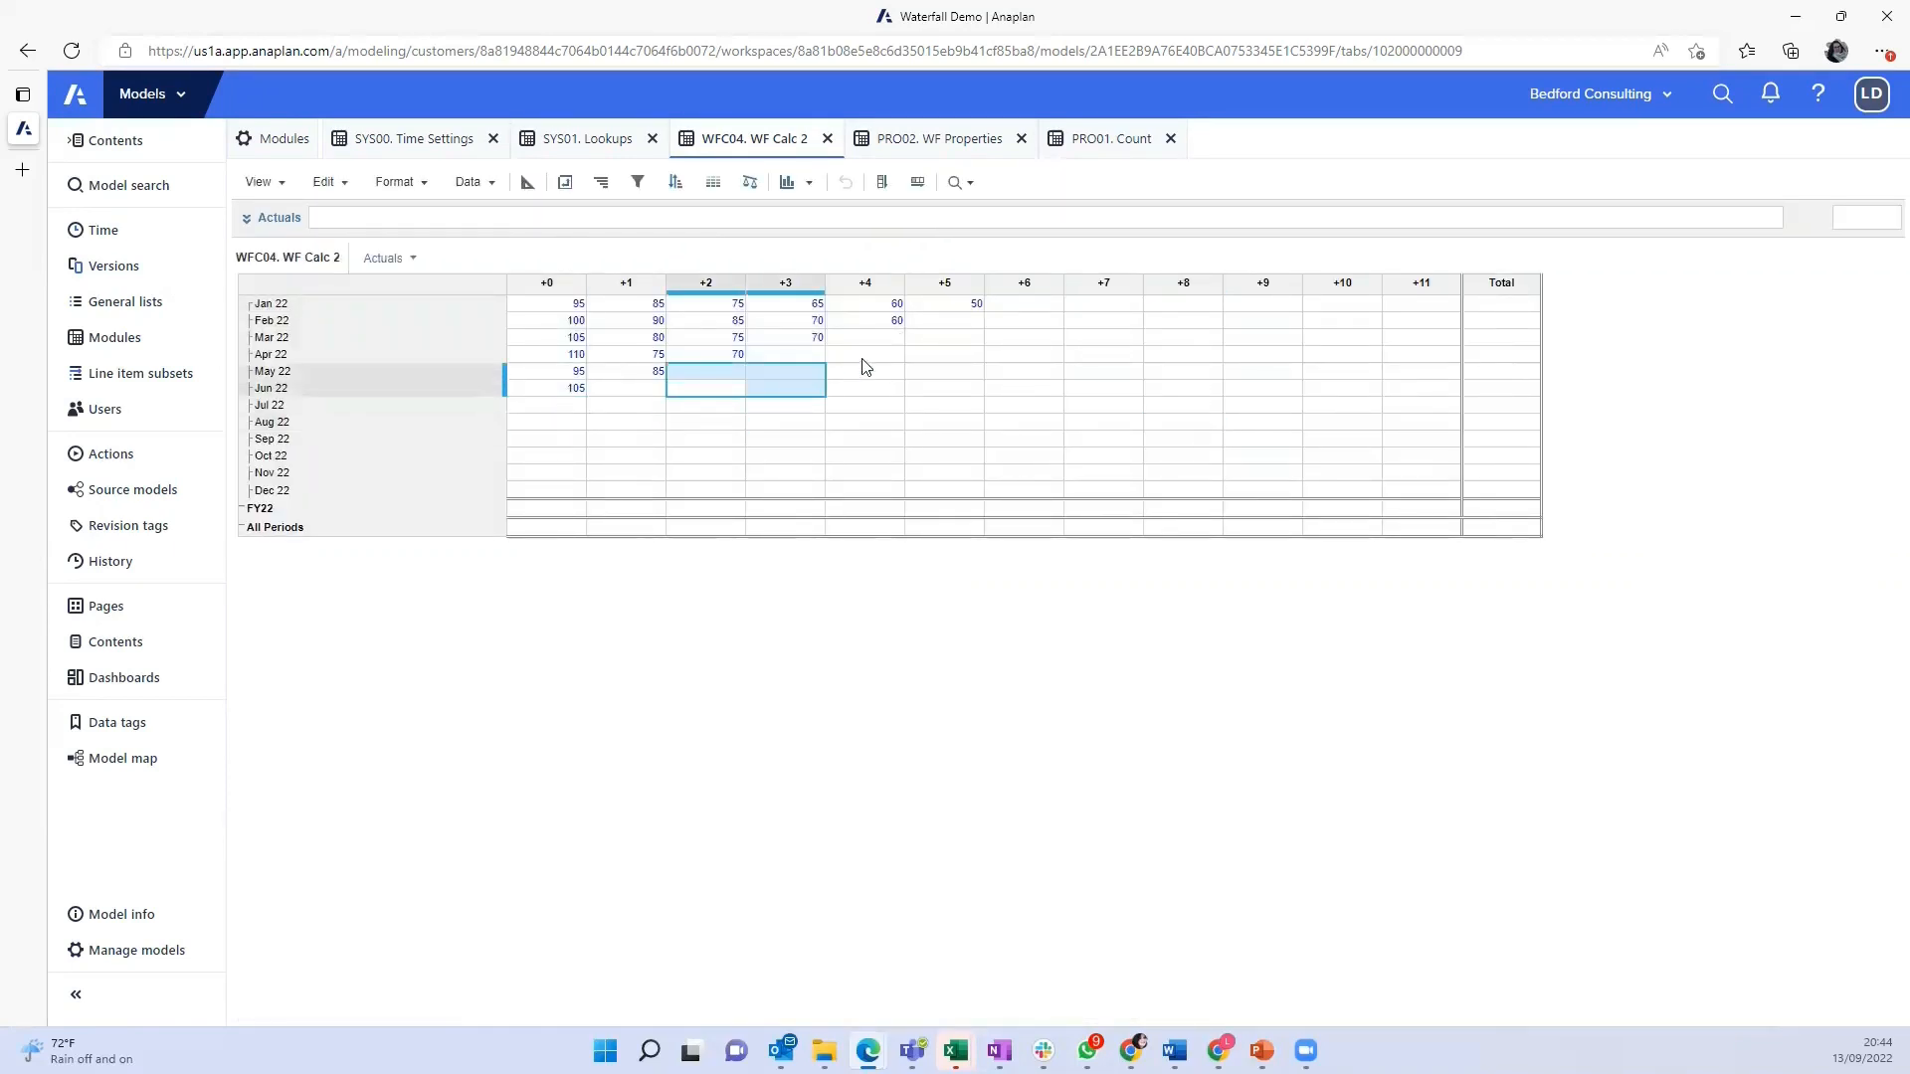
{"action": "left_click", "coordinate": [1134, 306]}
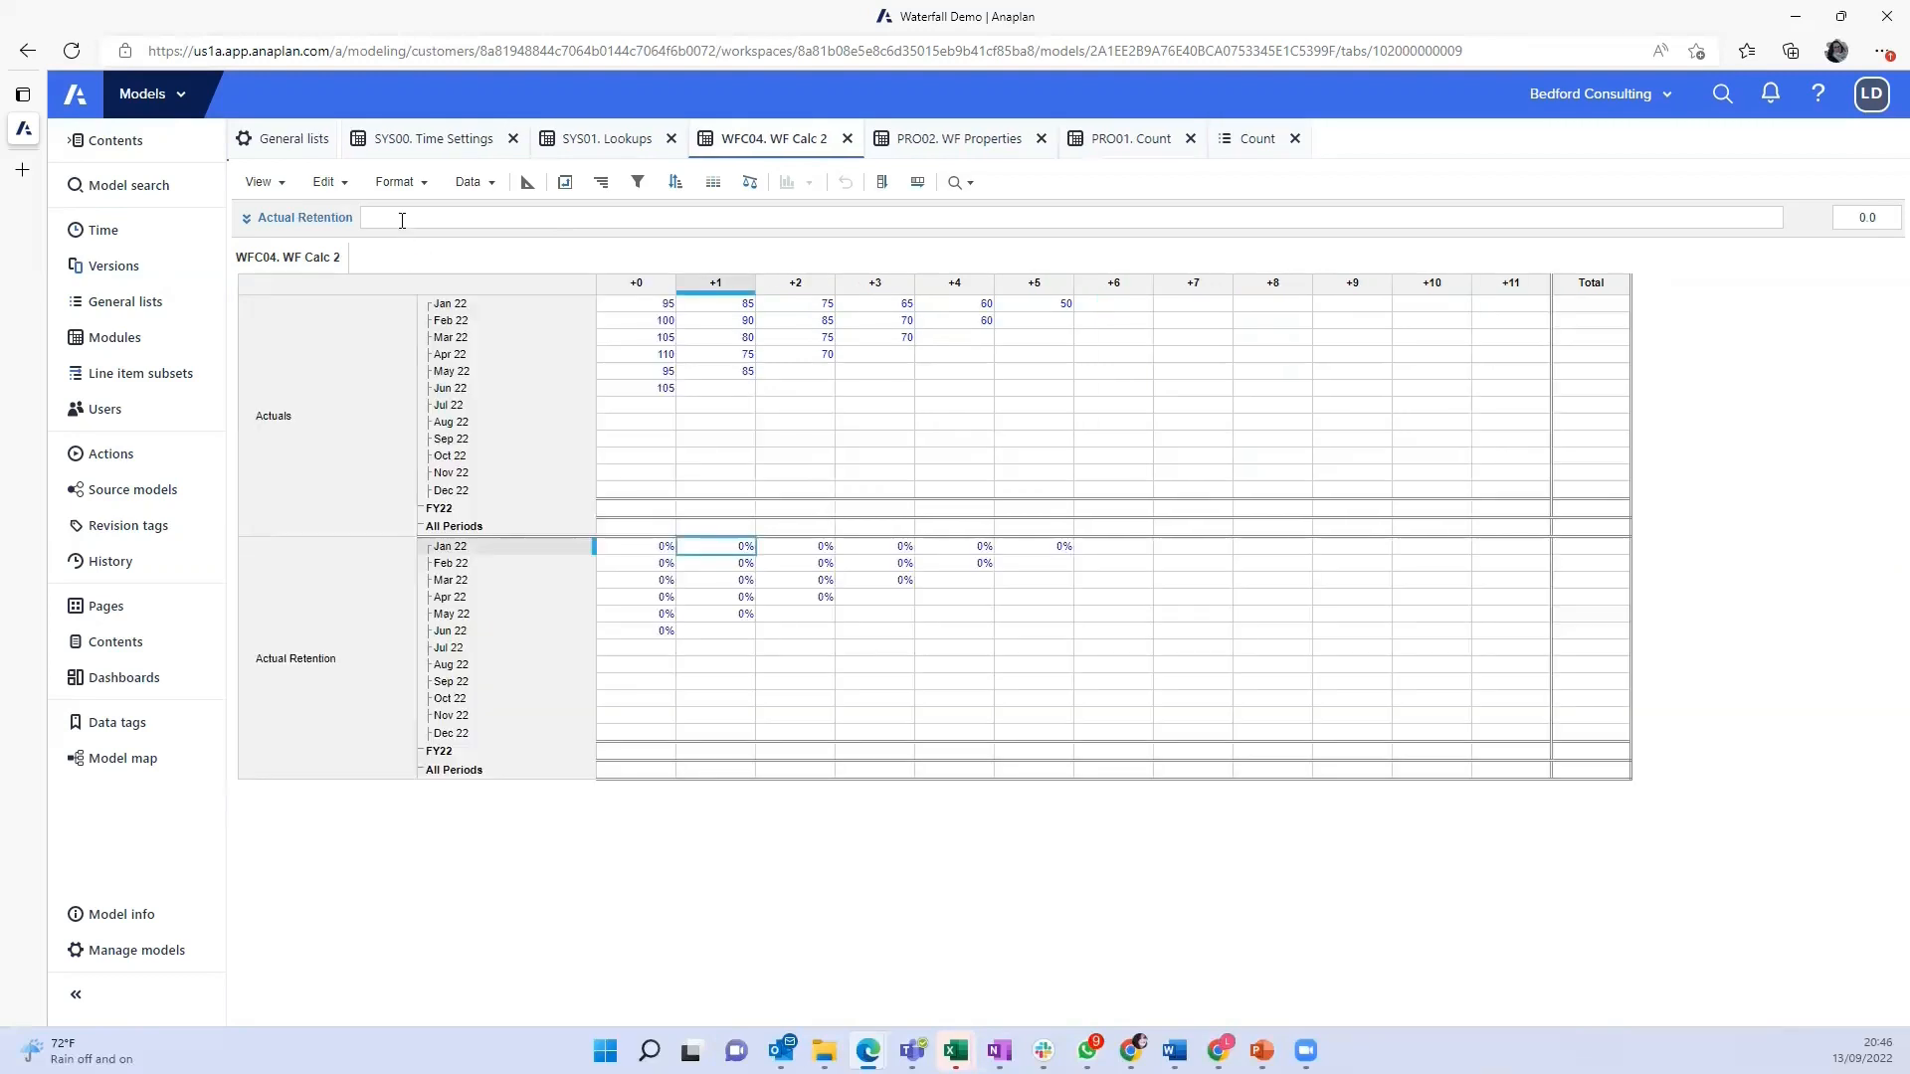
Set the Actual Retention line item's formula to Actuals / Actuals[SELECT: Count.'+0']
{"action": "left_click", "coordinate": [390, 215]}
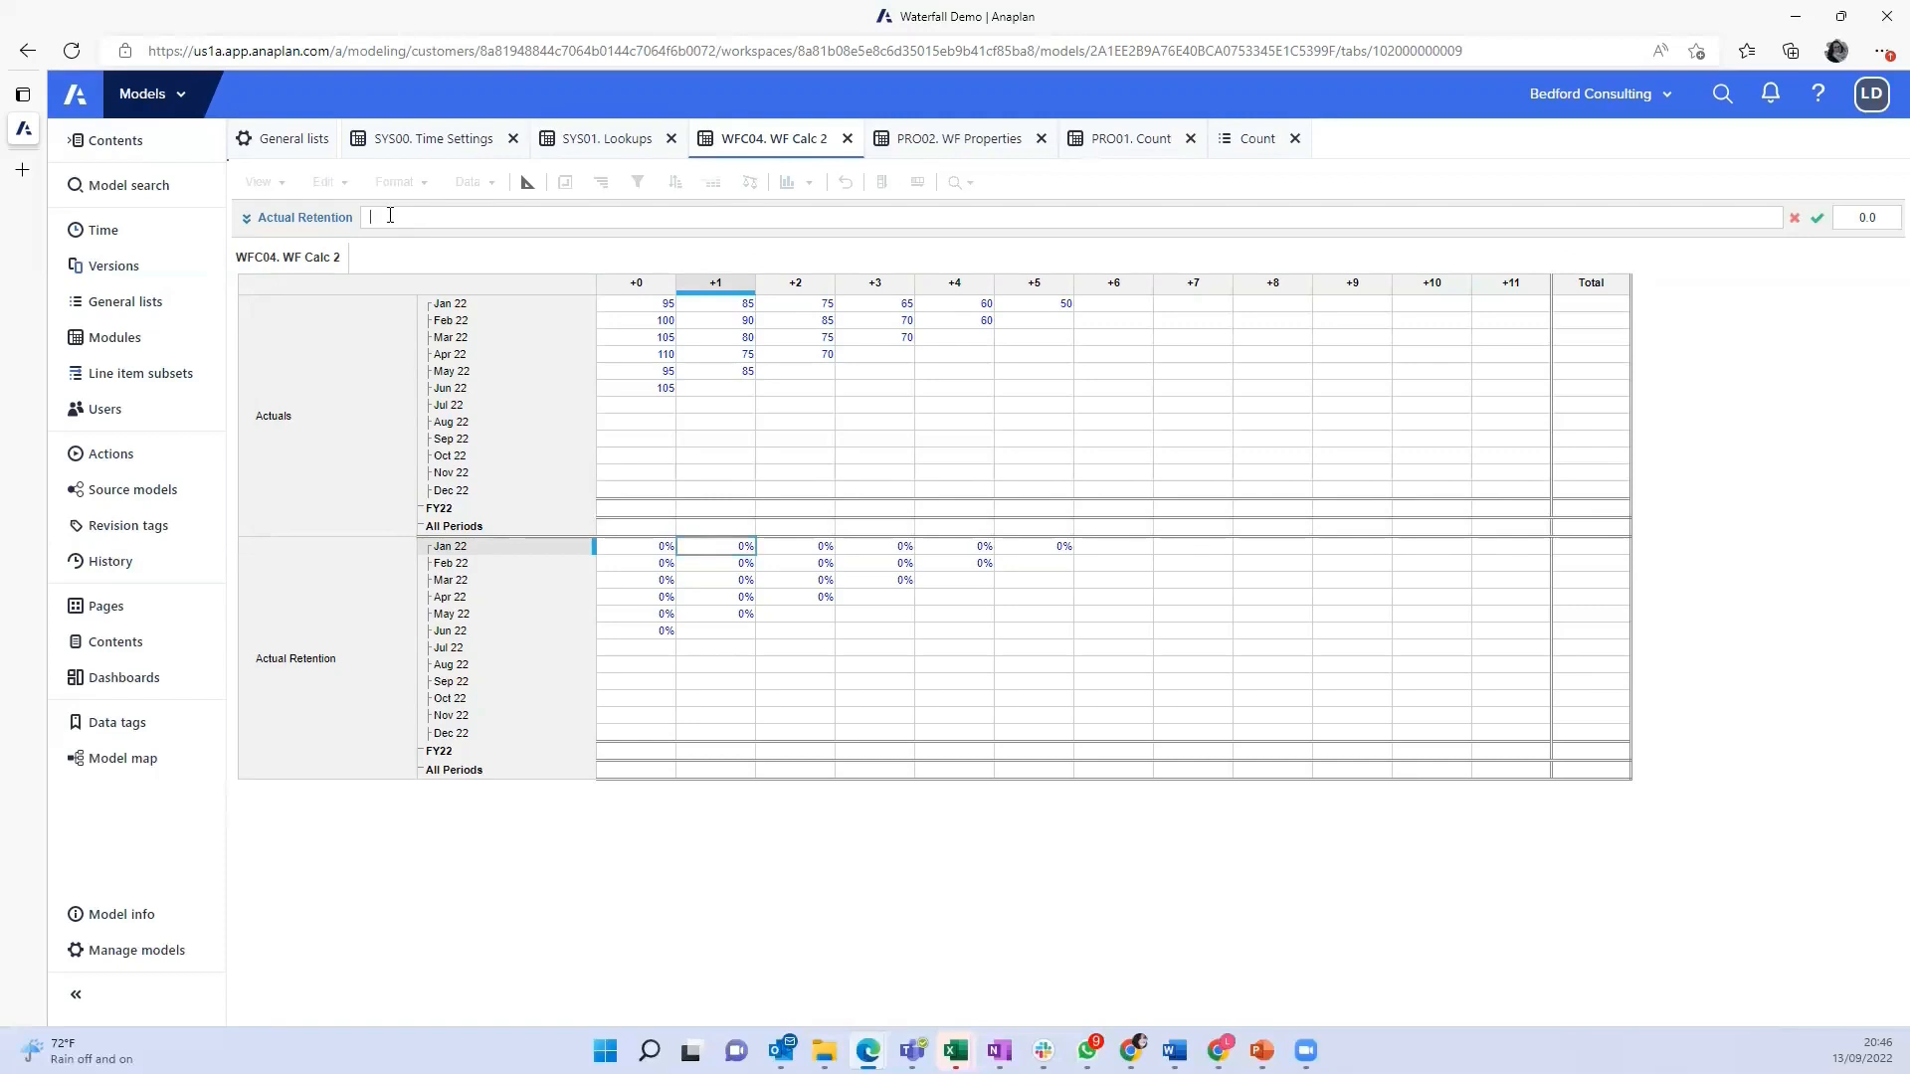
{"action": "left_click", "coordinate": [332, 424]}
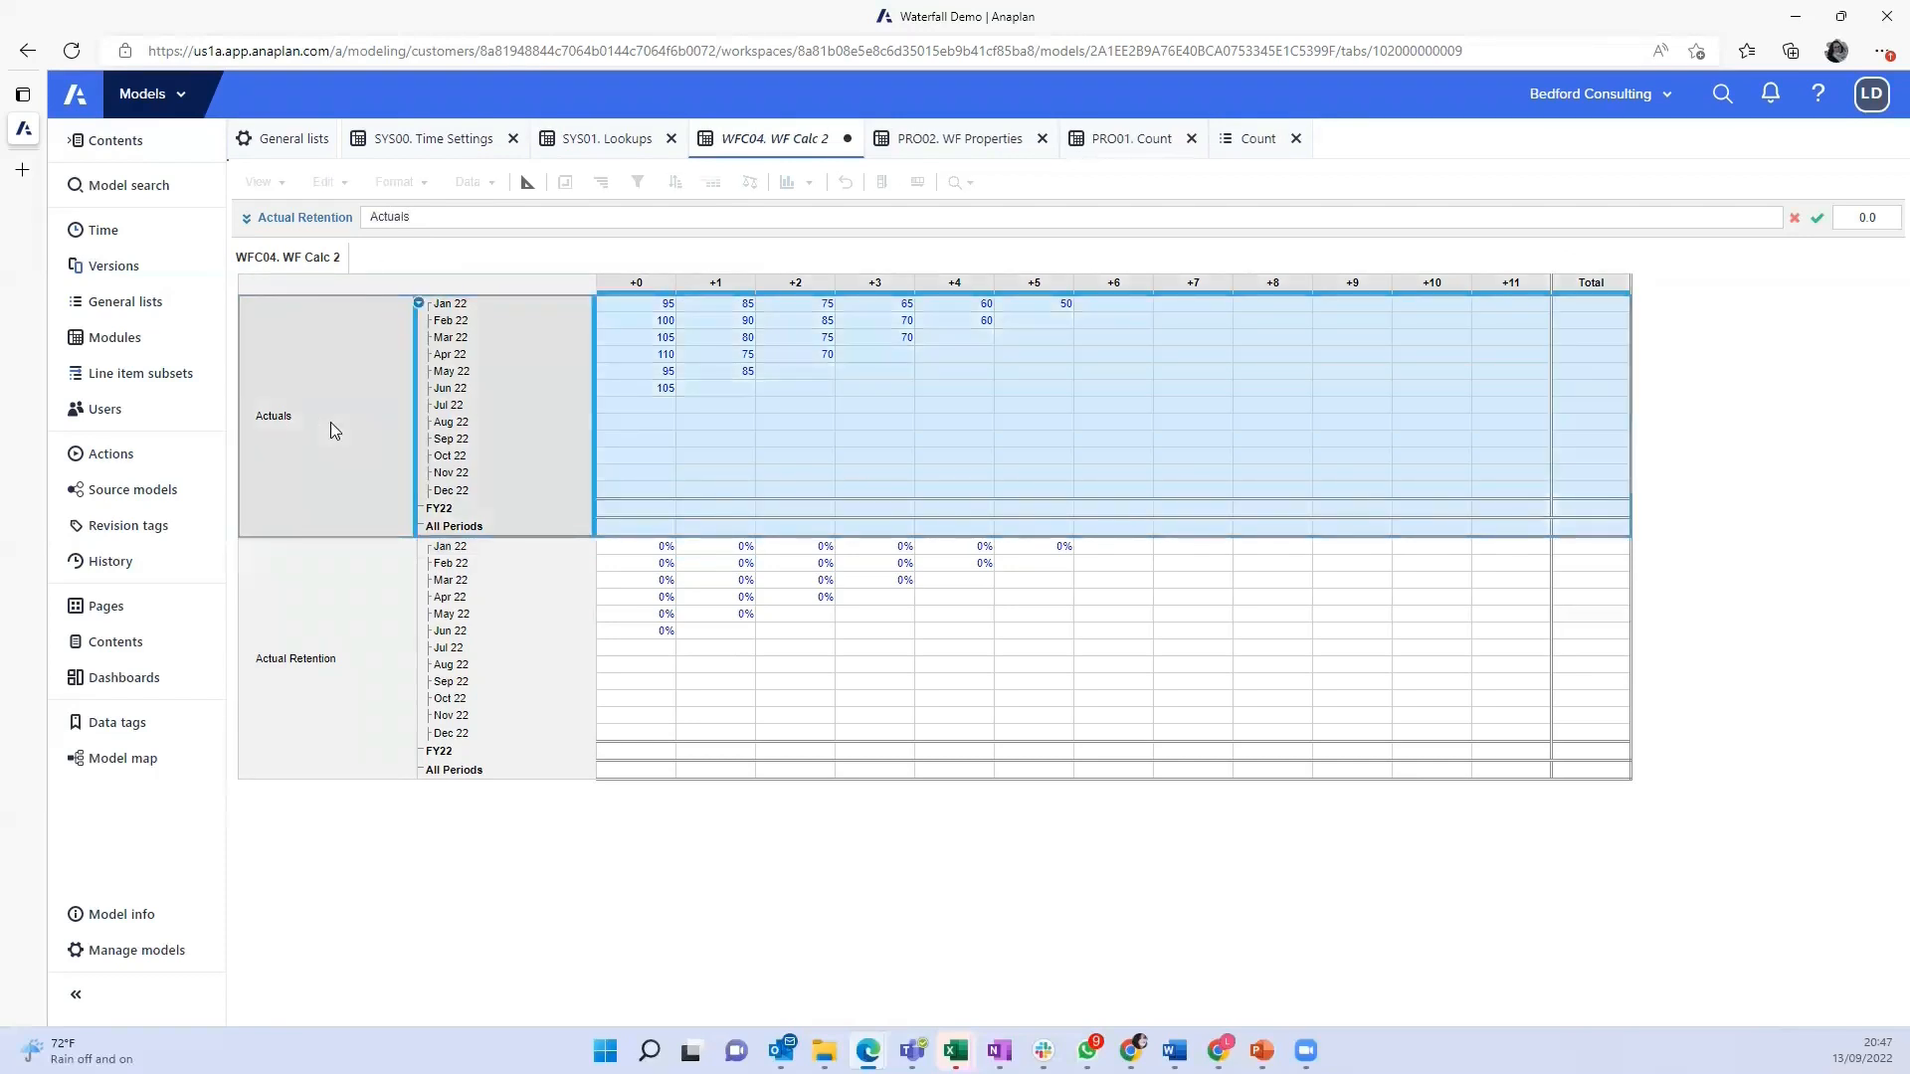
{"action": "type", "text": "/"}
{"action": "left_click", "coordinate": [330, 421]}
{"action": "left_click", "coordinate": [1256, 138]}
{"action": "left_click", "coordinate": [297, 271]}
{"action": "type", "text": "]"}
{"action": "left_click", "coordinate": [772, 138]}
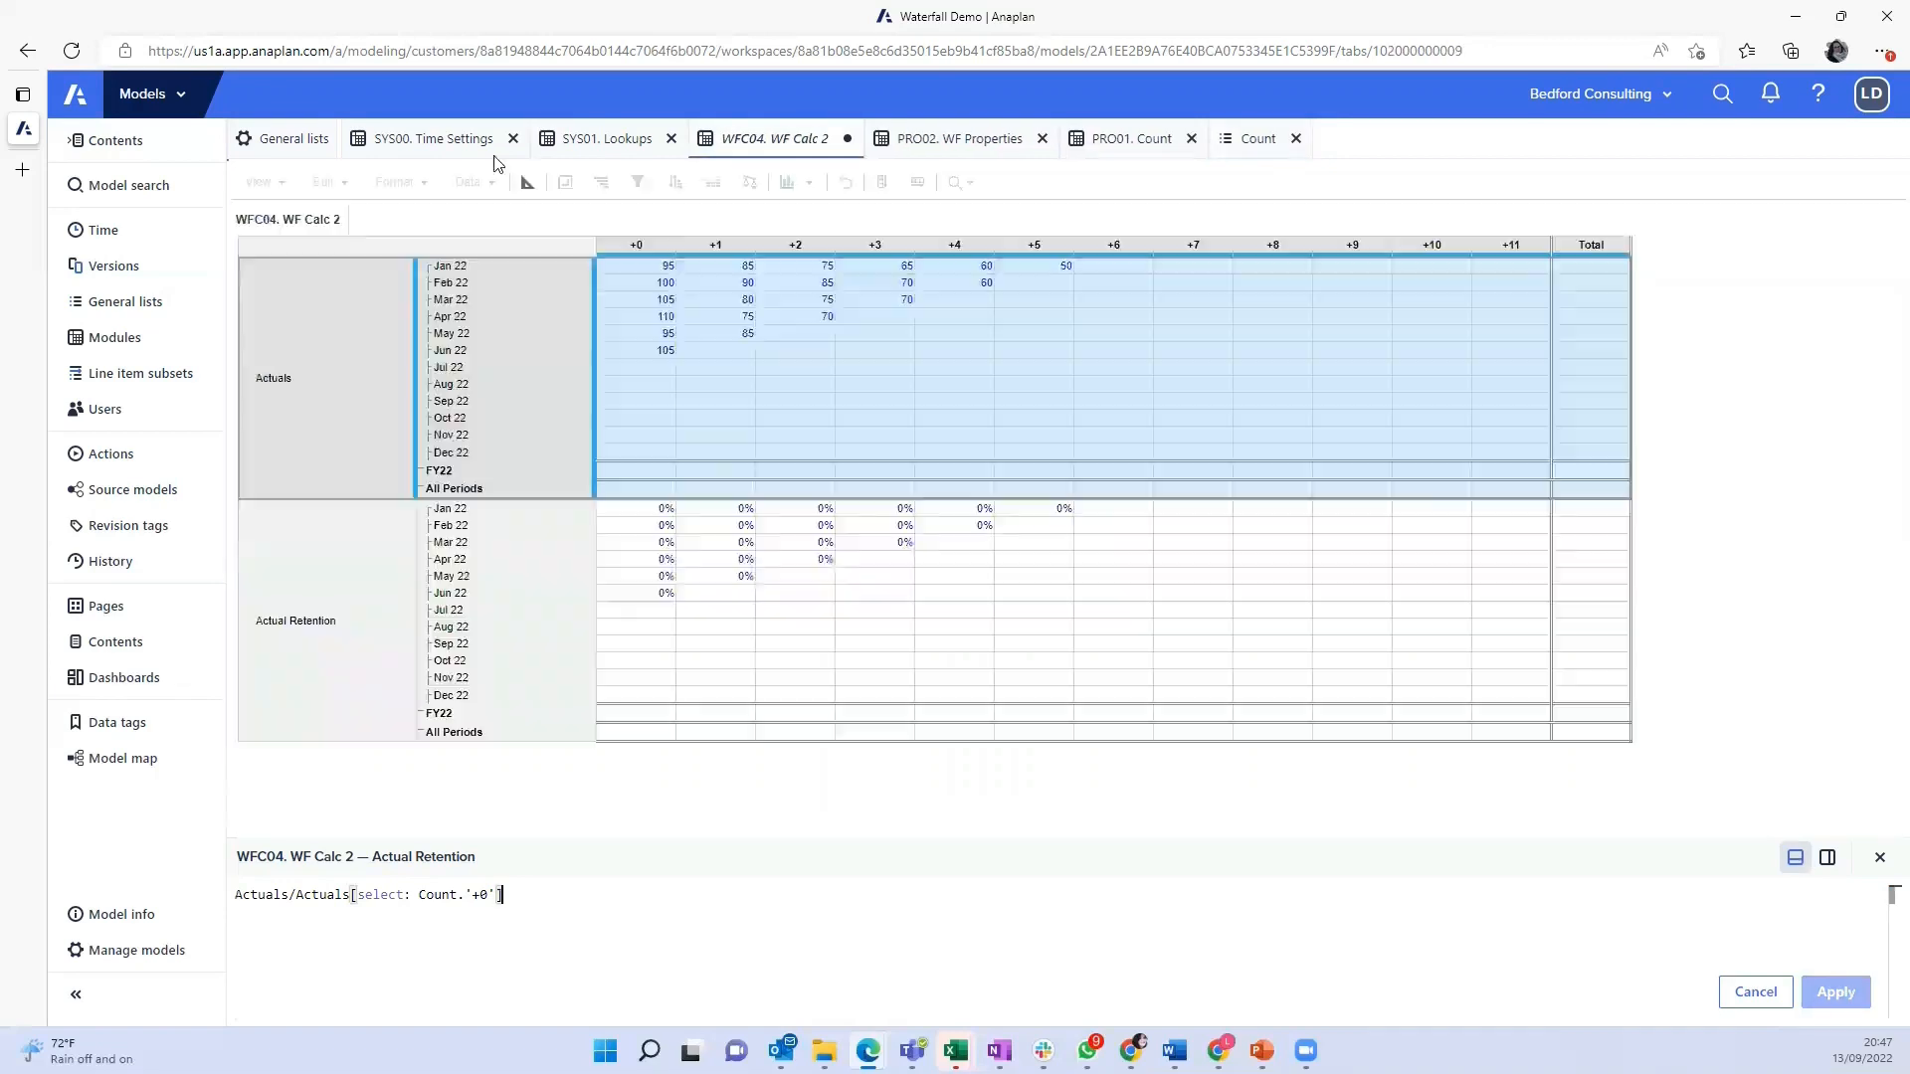
{"action": "key", "text": "Return"}
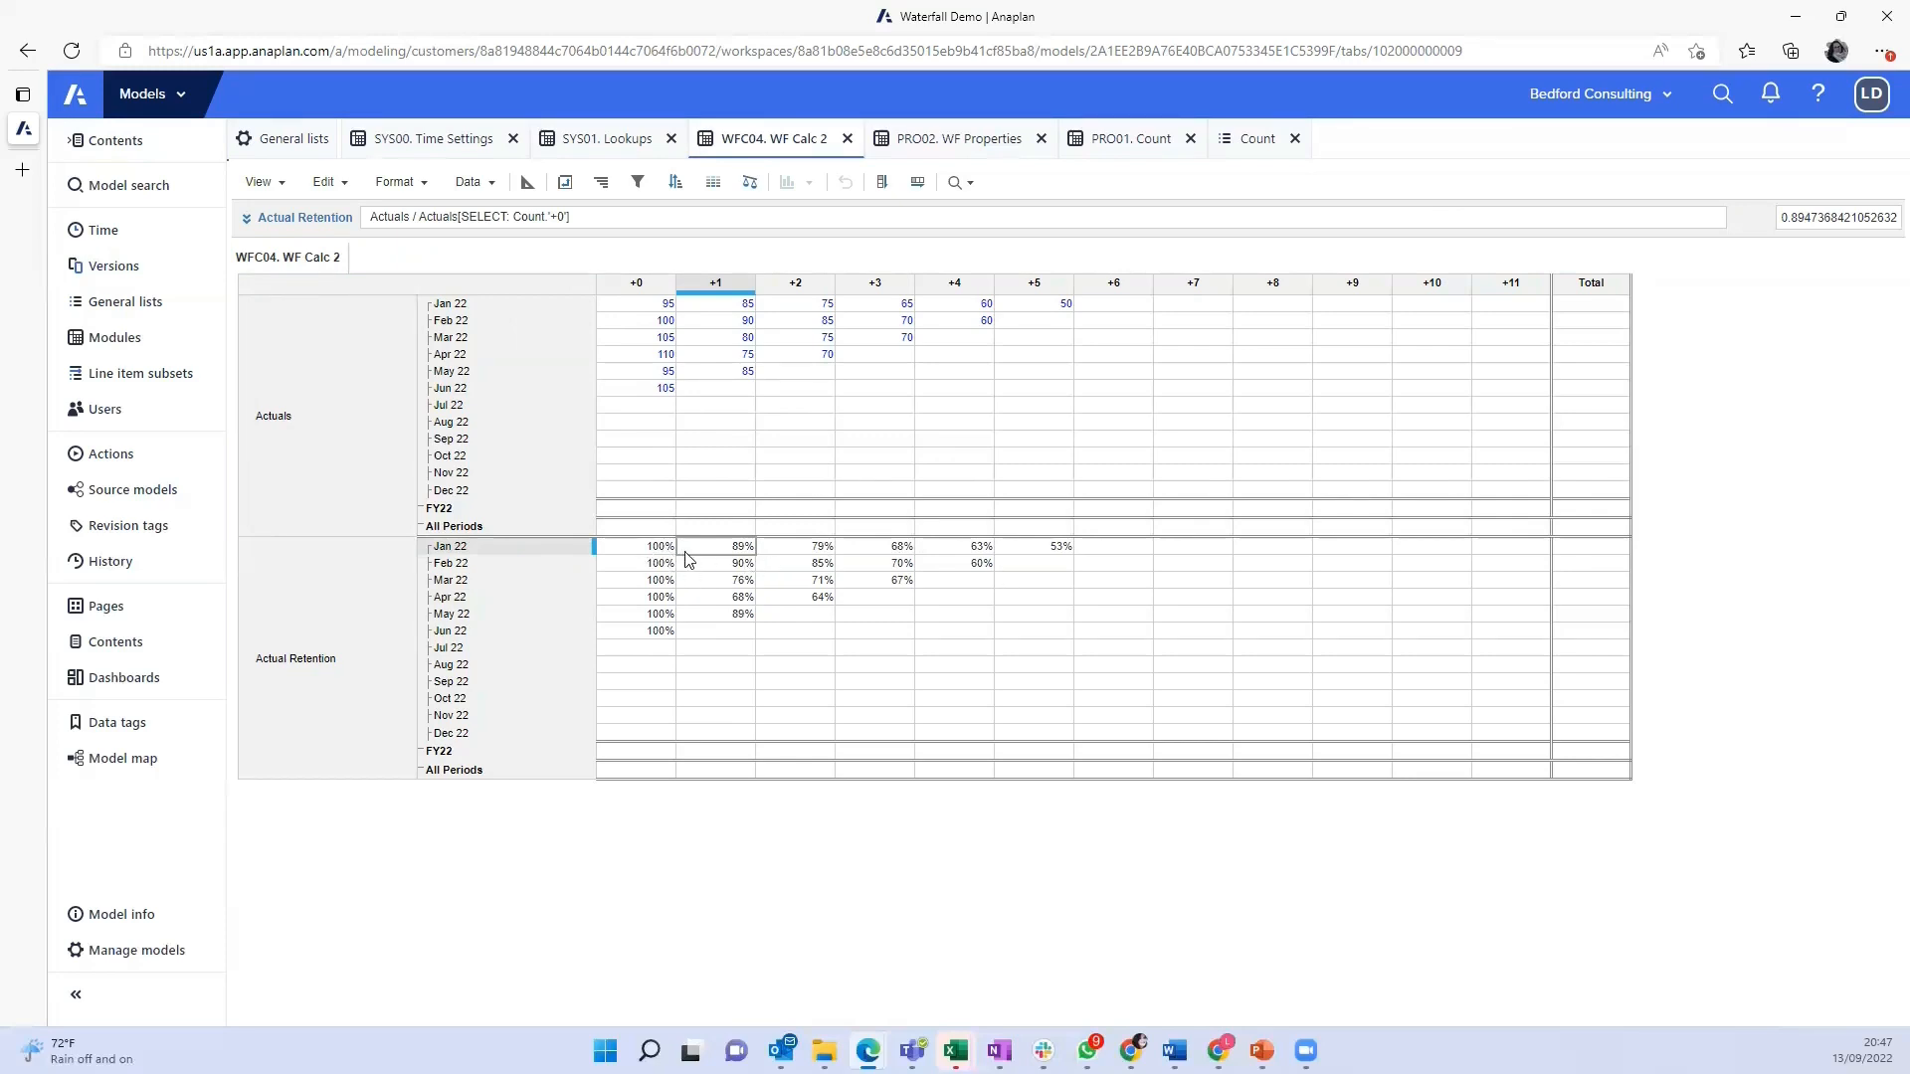
Examine the Actual Retention percentages across the counts for the Jan 22 to Apr 22 start months
{"action": "left_click_drag", "start_coordinate": [656, 548], "coordinate": [872, 551]}
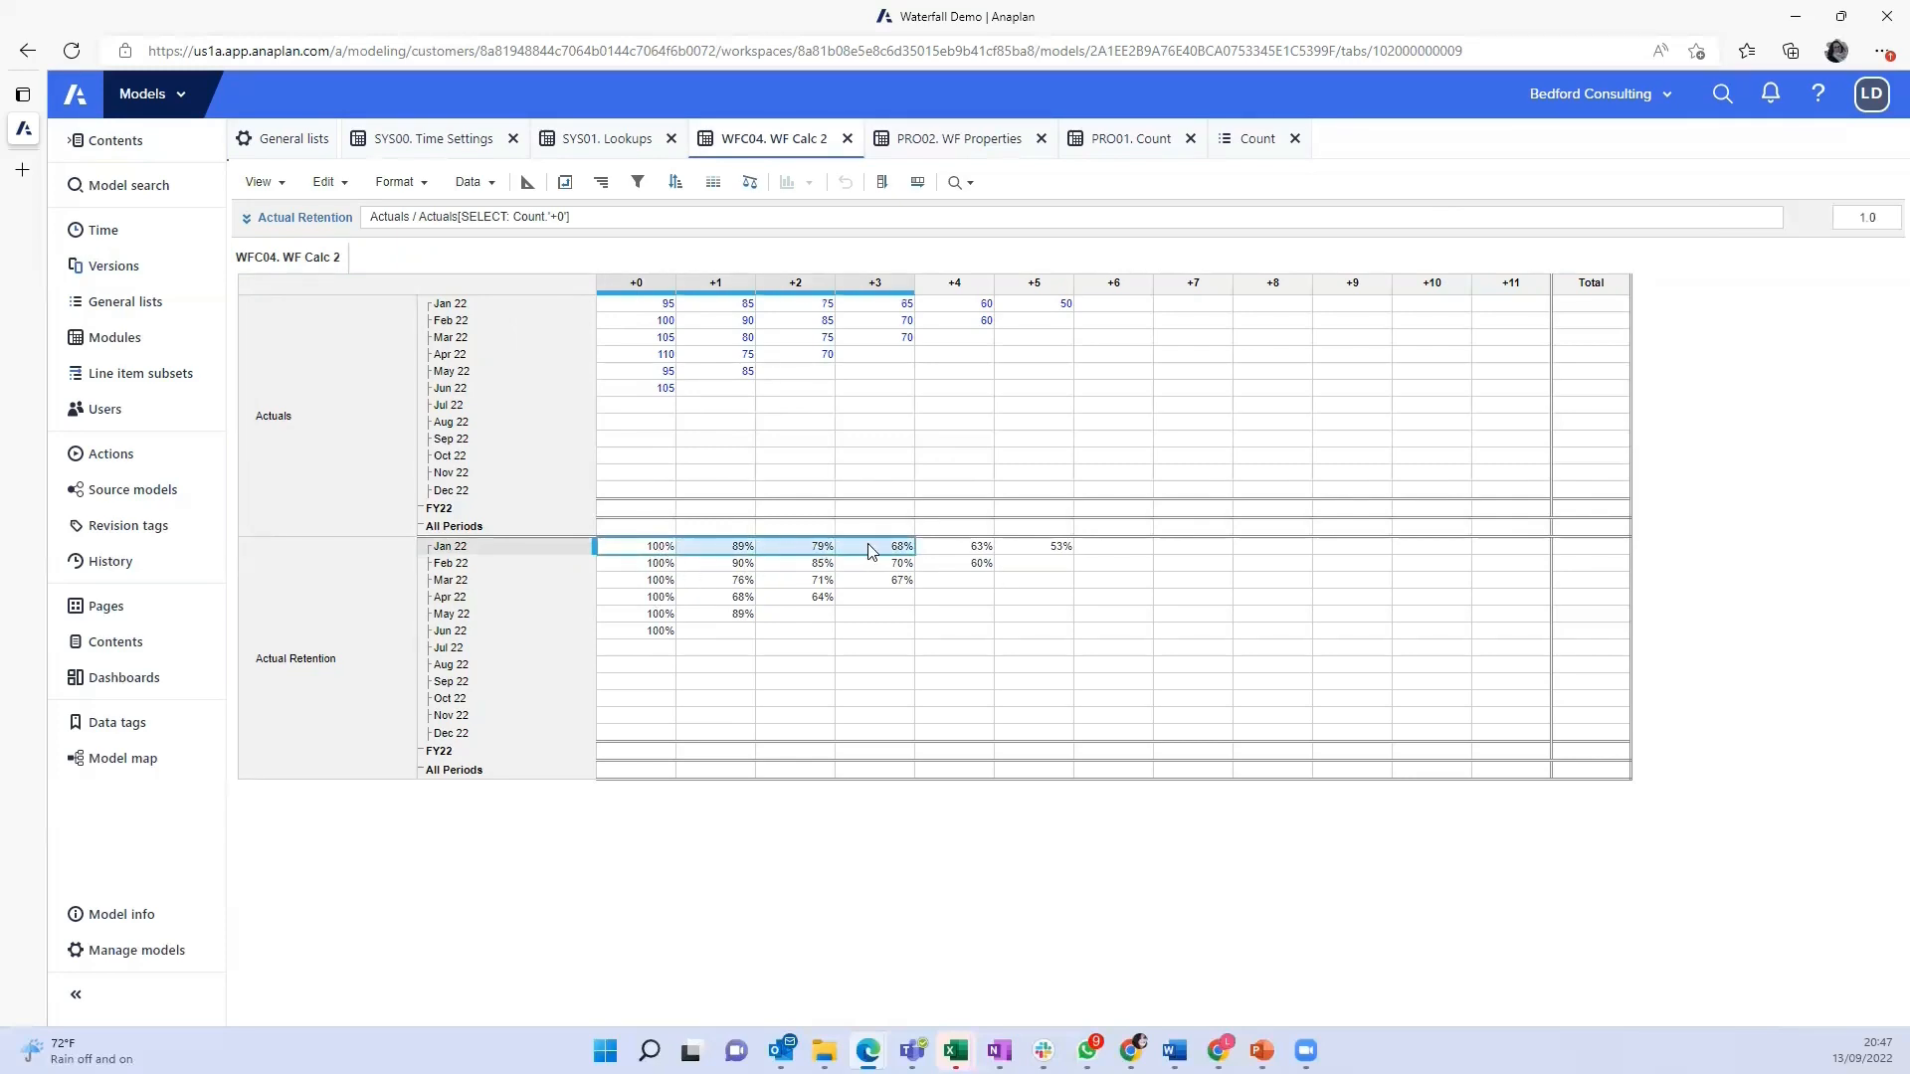
{"action": "left_click_drag", "start_coordinate": [633, 547], "coordinate": [1011, 557]}
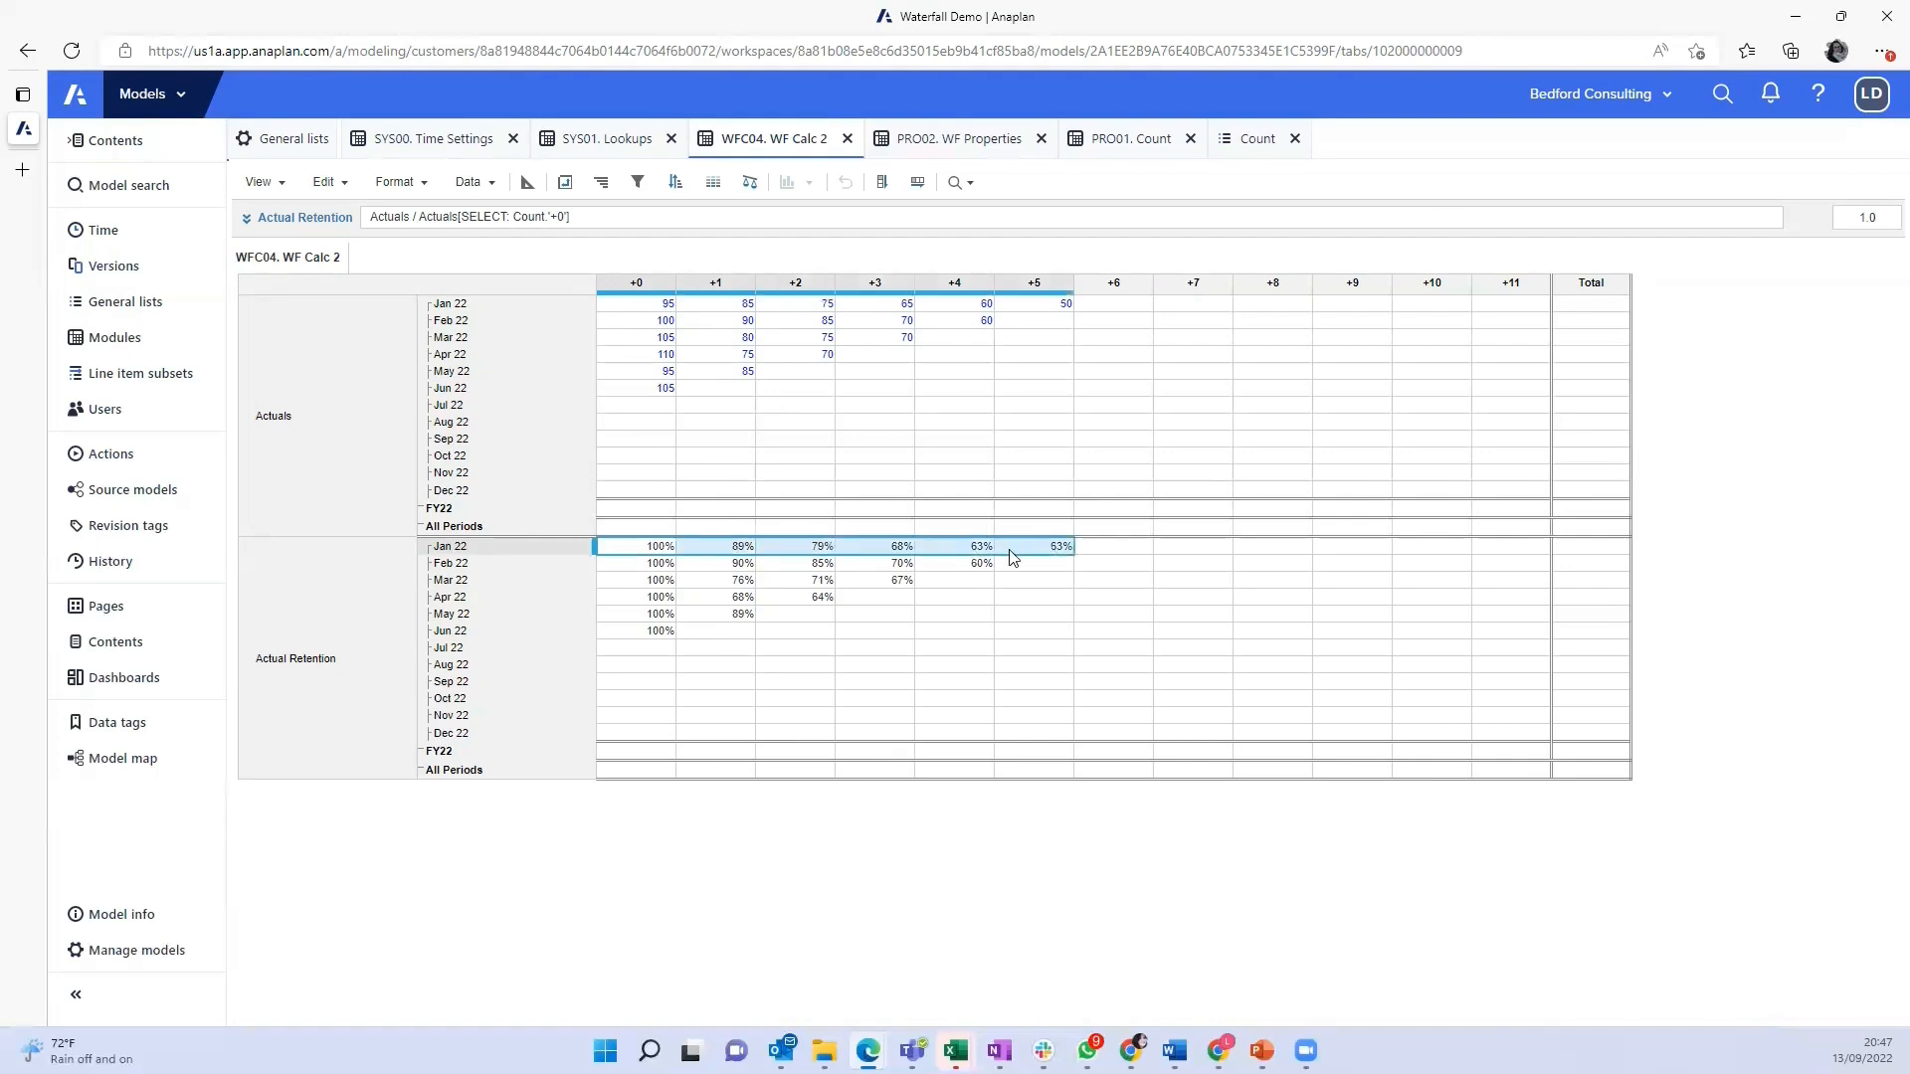
{"action": "left_click_drag", "start_coordinate": [653, 567], "coordinate": [953, 567]}
{"action": "left_click_drag", "start_coordinate": [656, 582], "coordinate": [875, 589]}
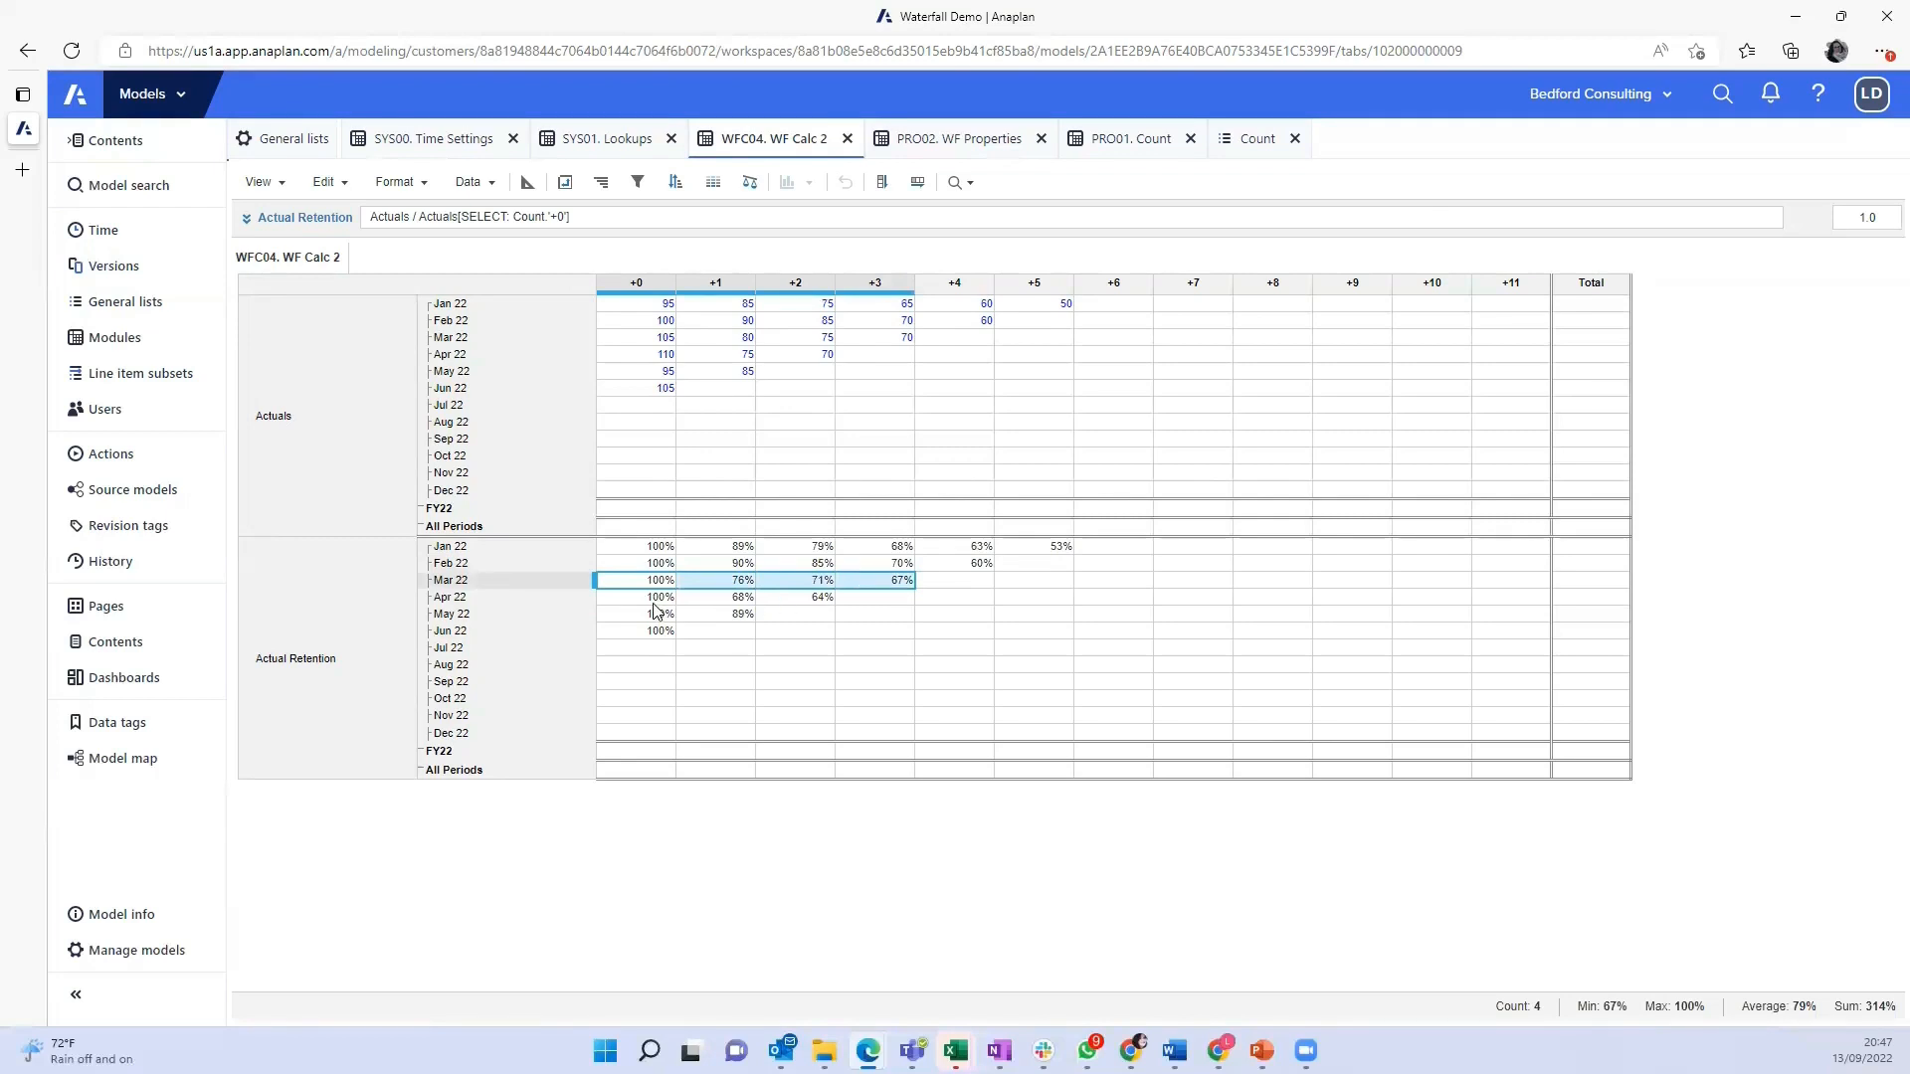
{"action": "left_click_drag", "start_coordinate": [656, 601], "coordinate": [811, 602]}
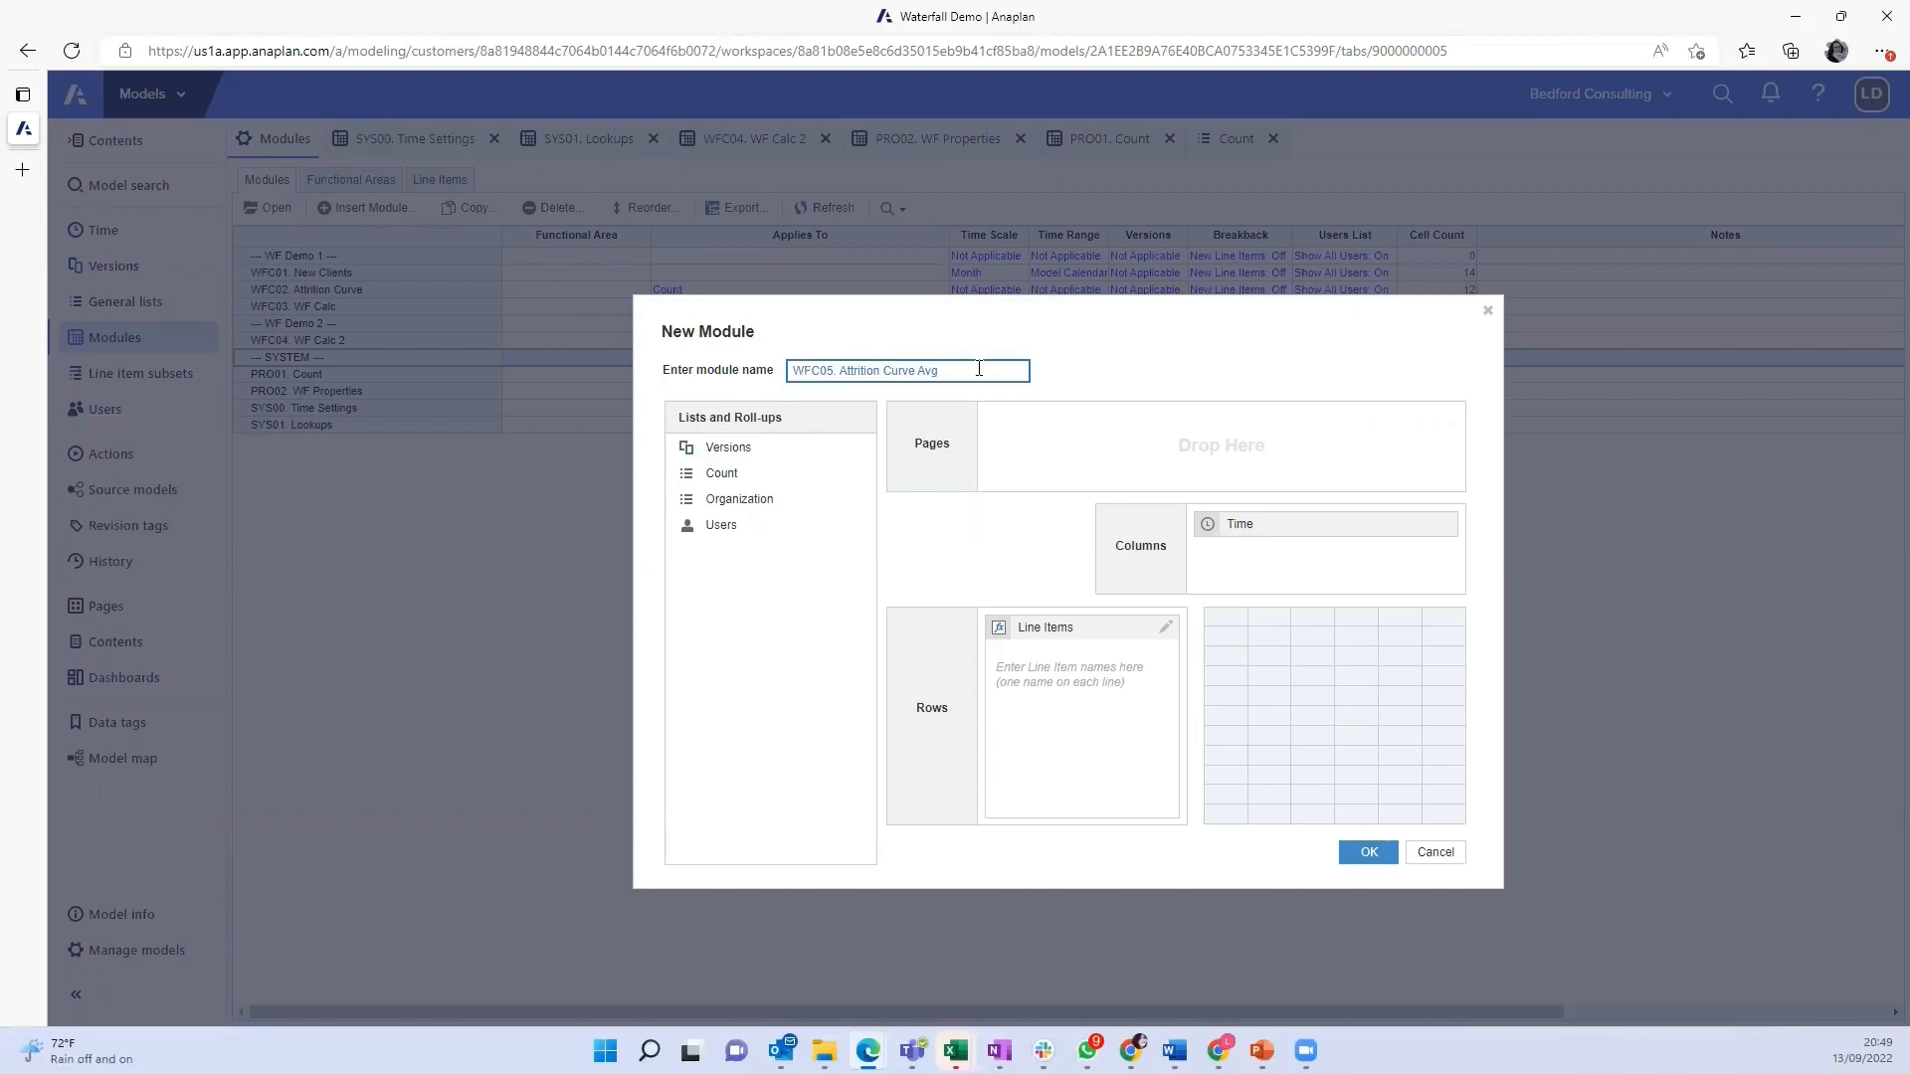
Create the module WFC05. Attrition Curve Avg with Count on columns instead of Time and a line item named Attrition%
{"action": "left_click", "coordinate": [1291, 535]}
{"action": "mouse_move", "coordinate": [1291, 535]}
{"action": "left_mouse_down"}
{"action": "mouse_move", "coordinate": [789, 520]}
{"action": "mouse_move", "coordinate": [1280, 543]}
{"action": "left_mouse_up"}
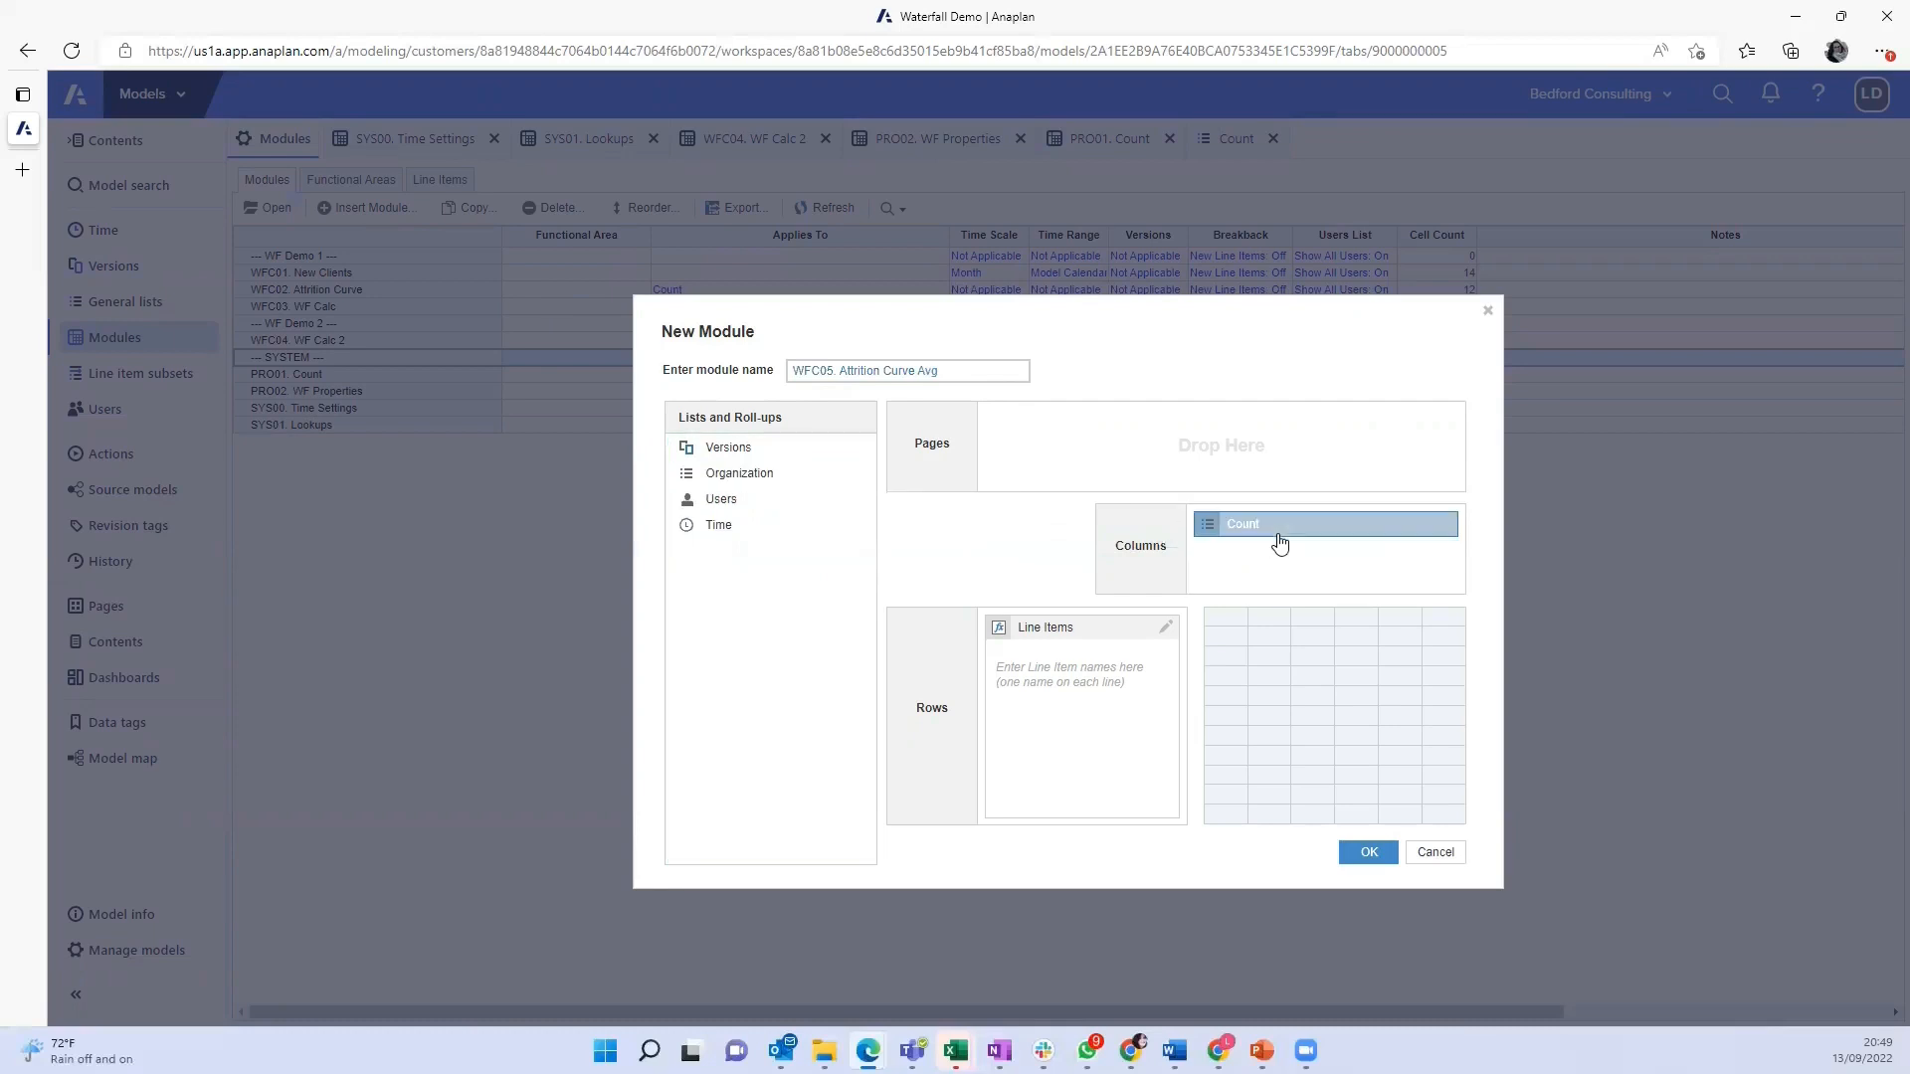
{"action": "left_click", "coordinate": [1091, 669]}
{"action": "type", "text": "Attrition%"}
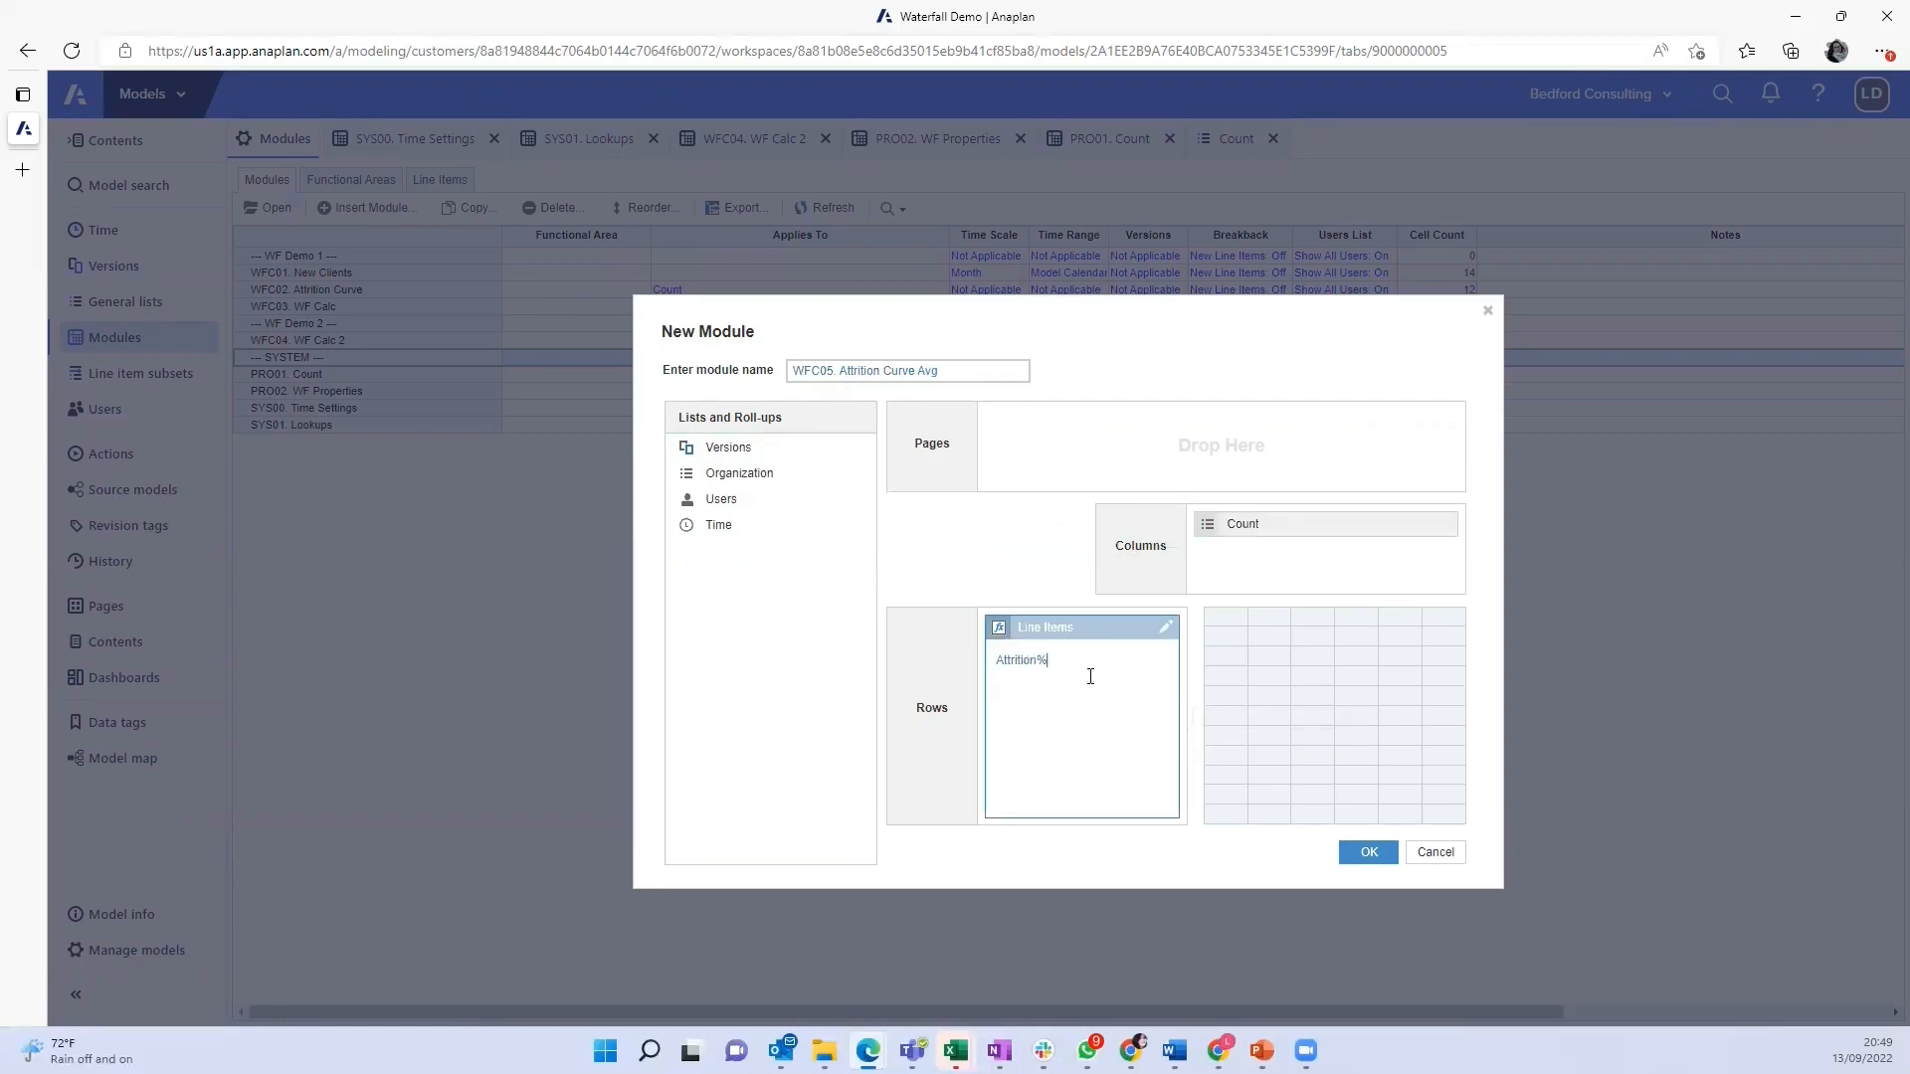
{"action": "left_click", "coordinate": [1327, 746]}
{"action": "left_click", "coordinate": [1381, 855]}
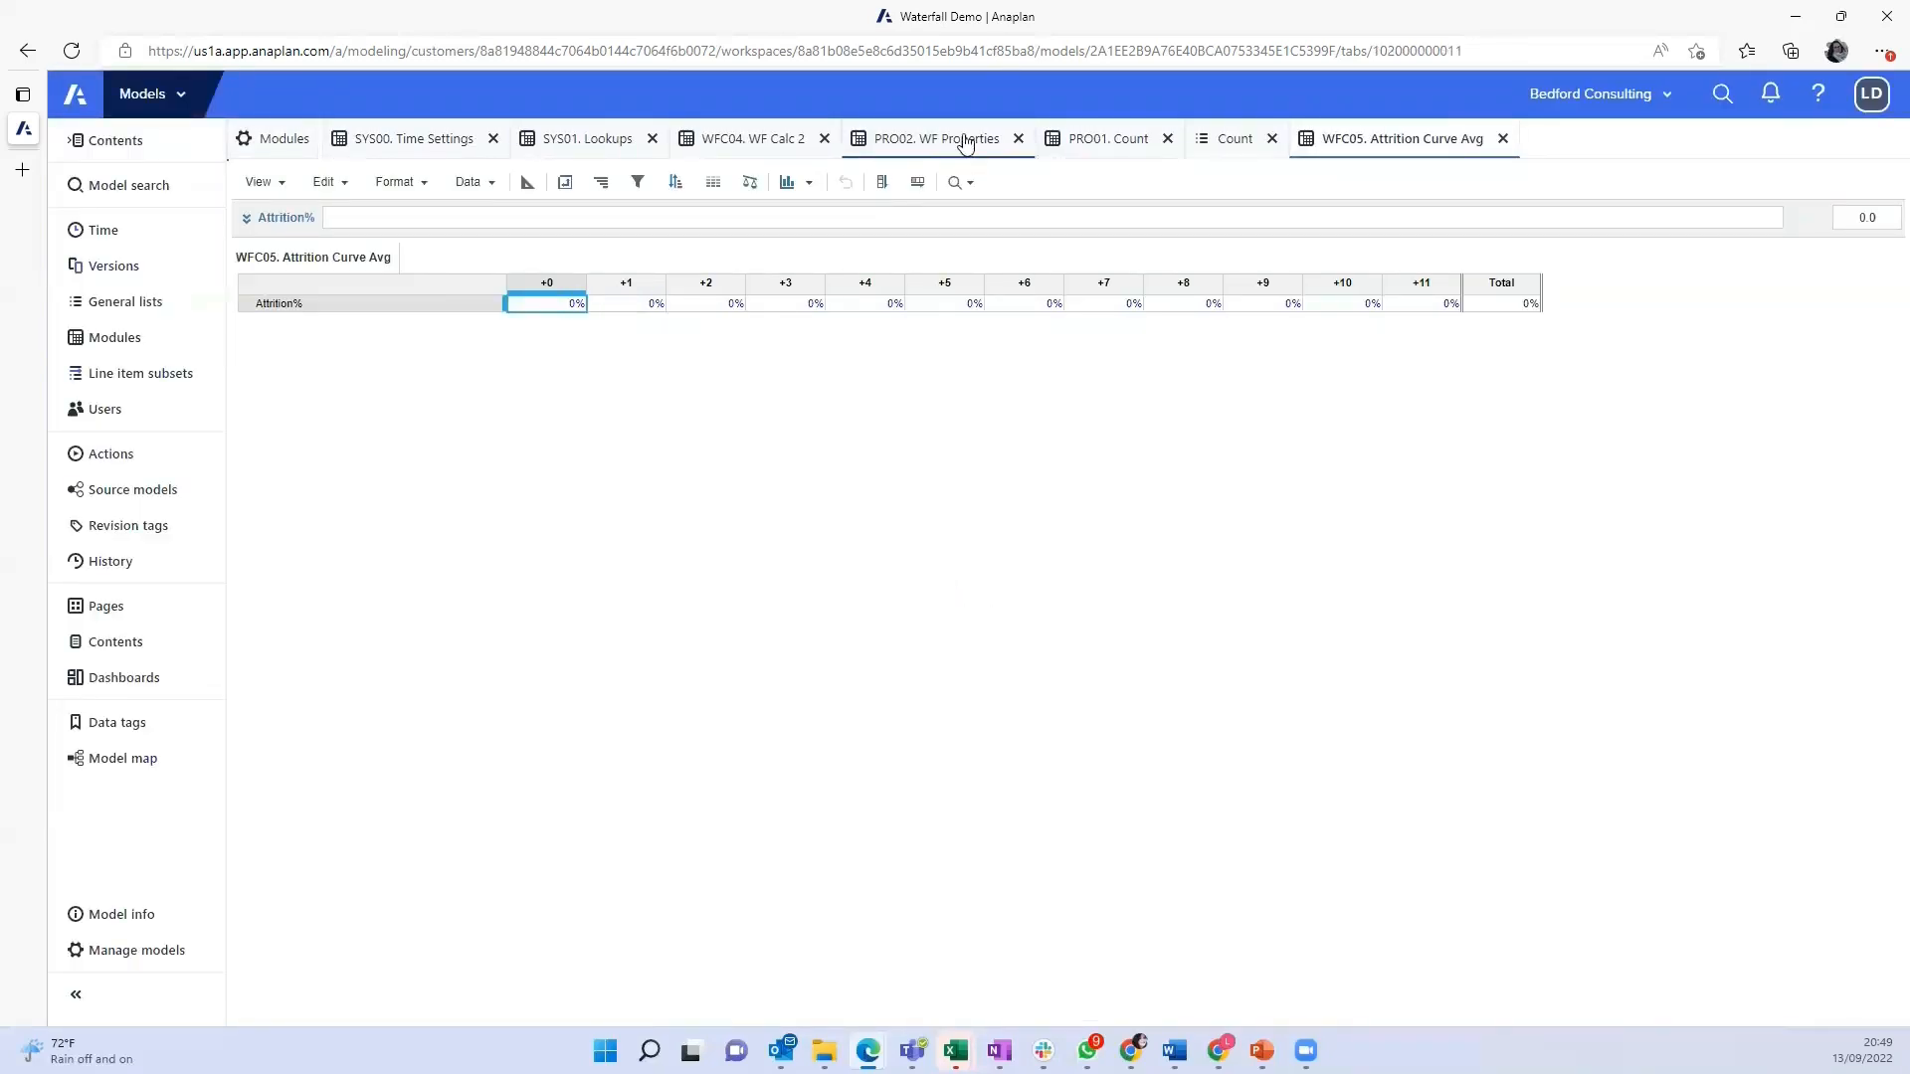
Examine the Actual Retention percentages for counts +0, +1 and +2 across the start months in WFC04. WF Calc 2
{"action": "left_click", "coordinate": [764, 151]}
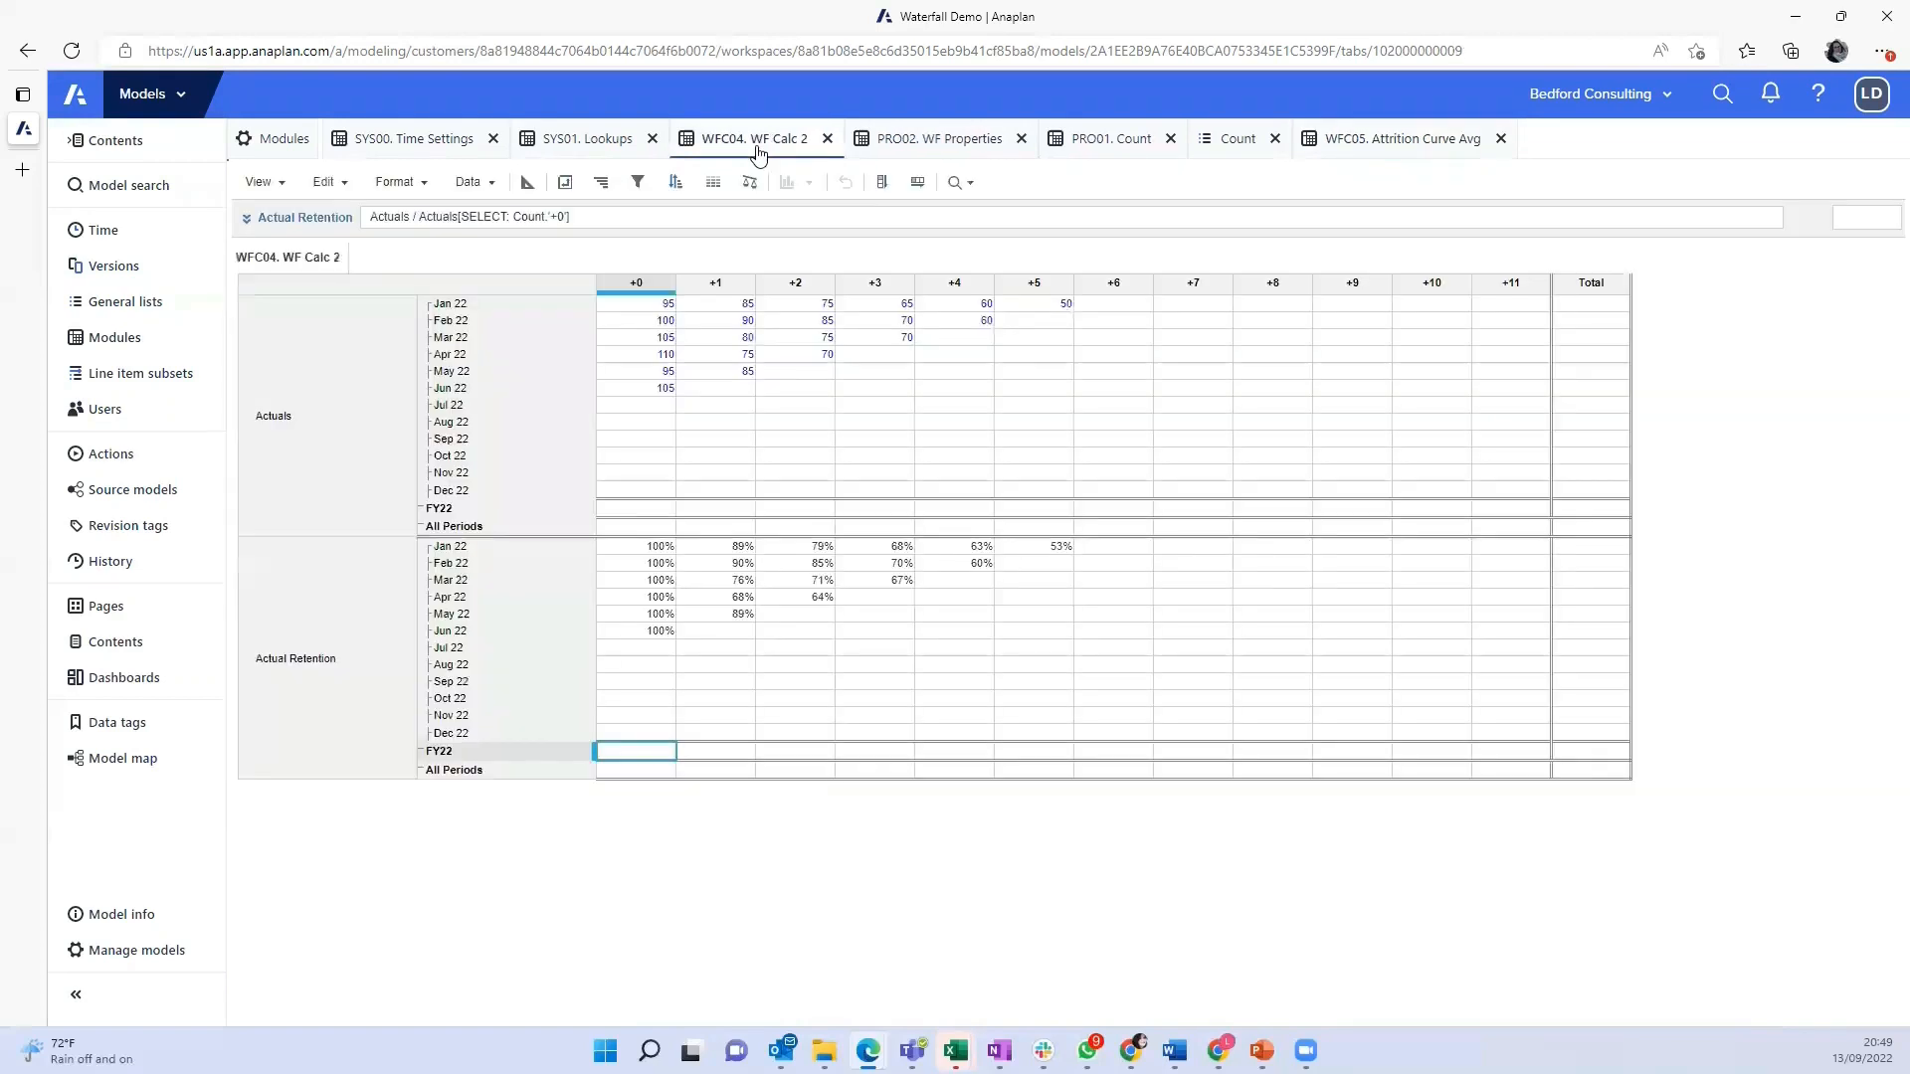
{"action": "left_click", "coordinate": [652, 545]}
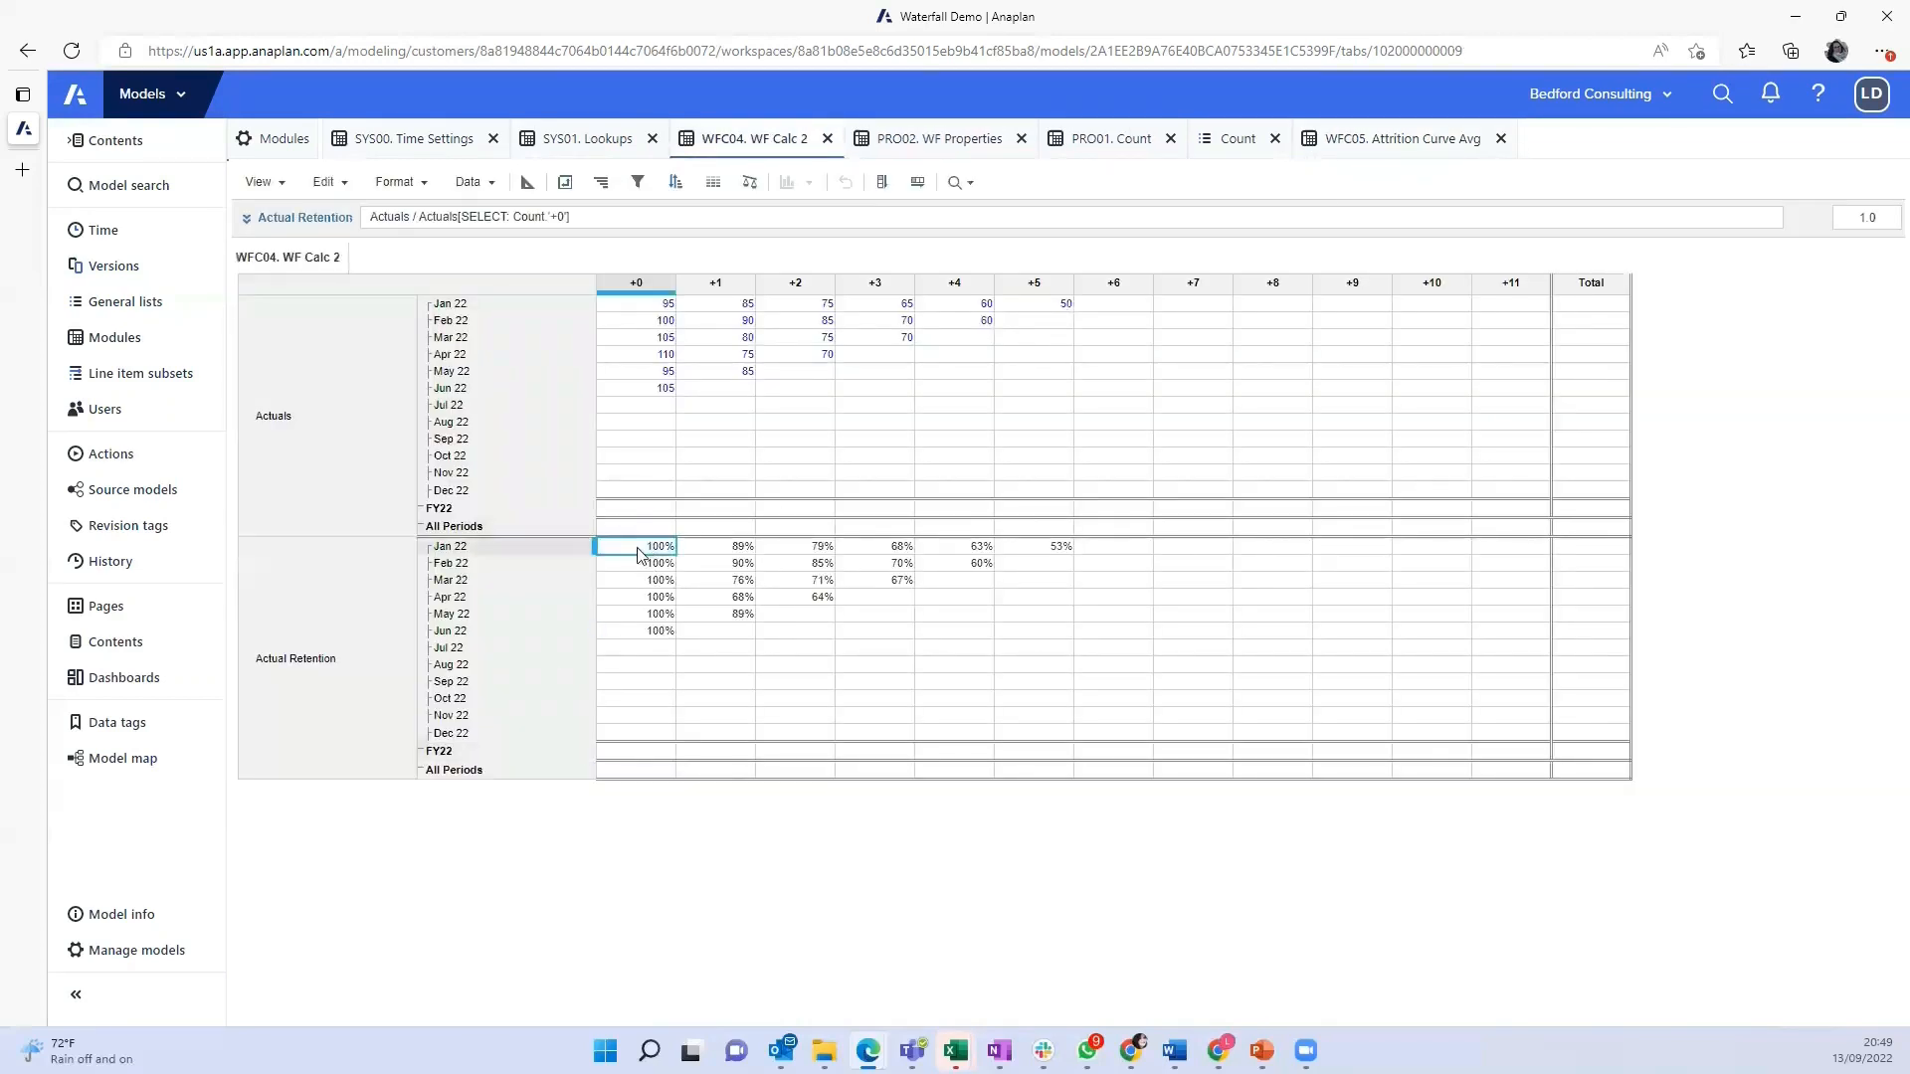
{"action": "left_click_drag", "start_coordinate": [648, 549], "coordinate": [650, 647]}
{"action": "left_click_drag", "start_coordinate": [729, 550], "coordinate": [742, 629]}
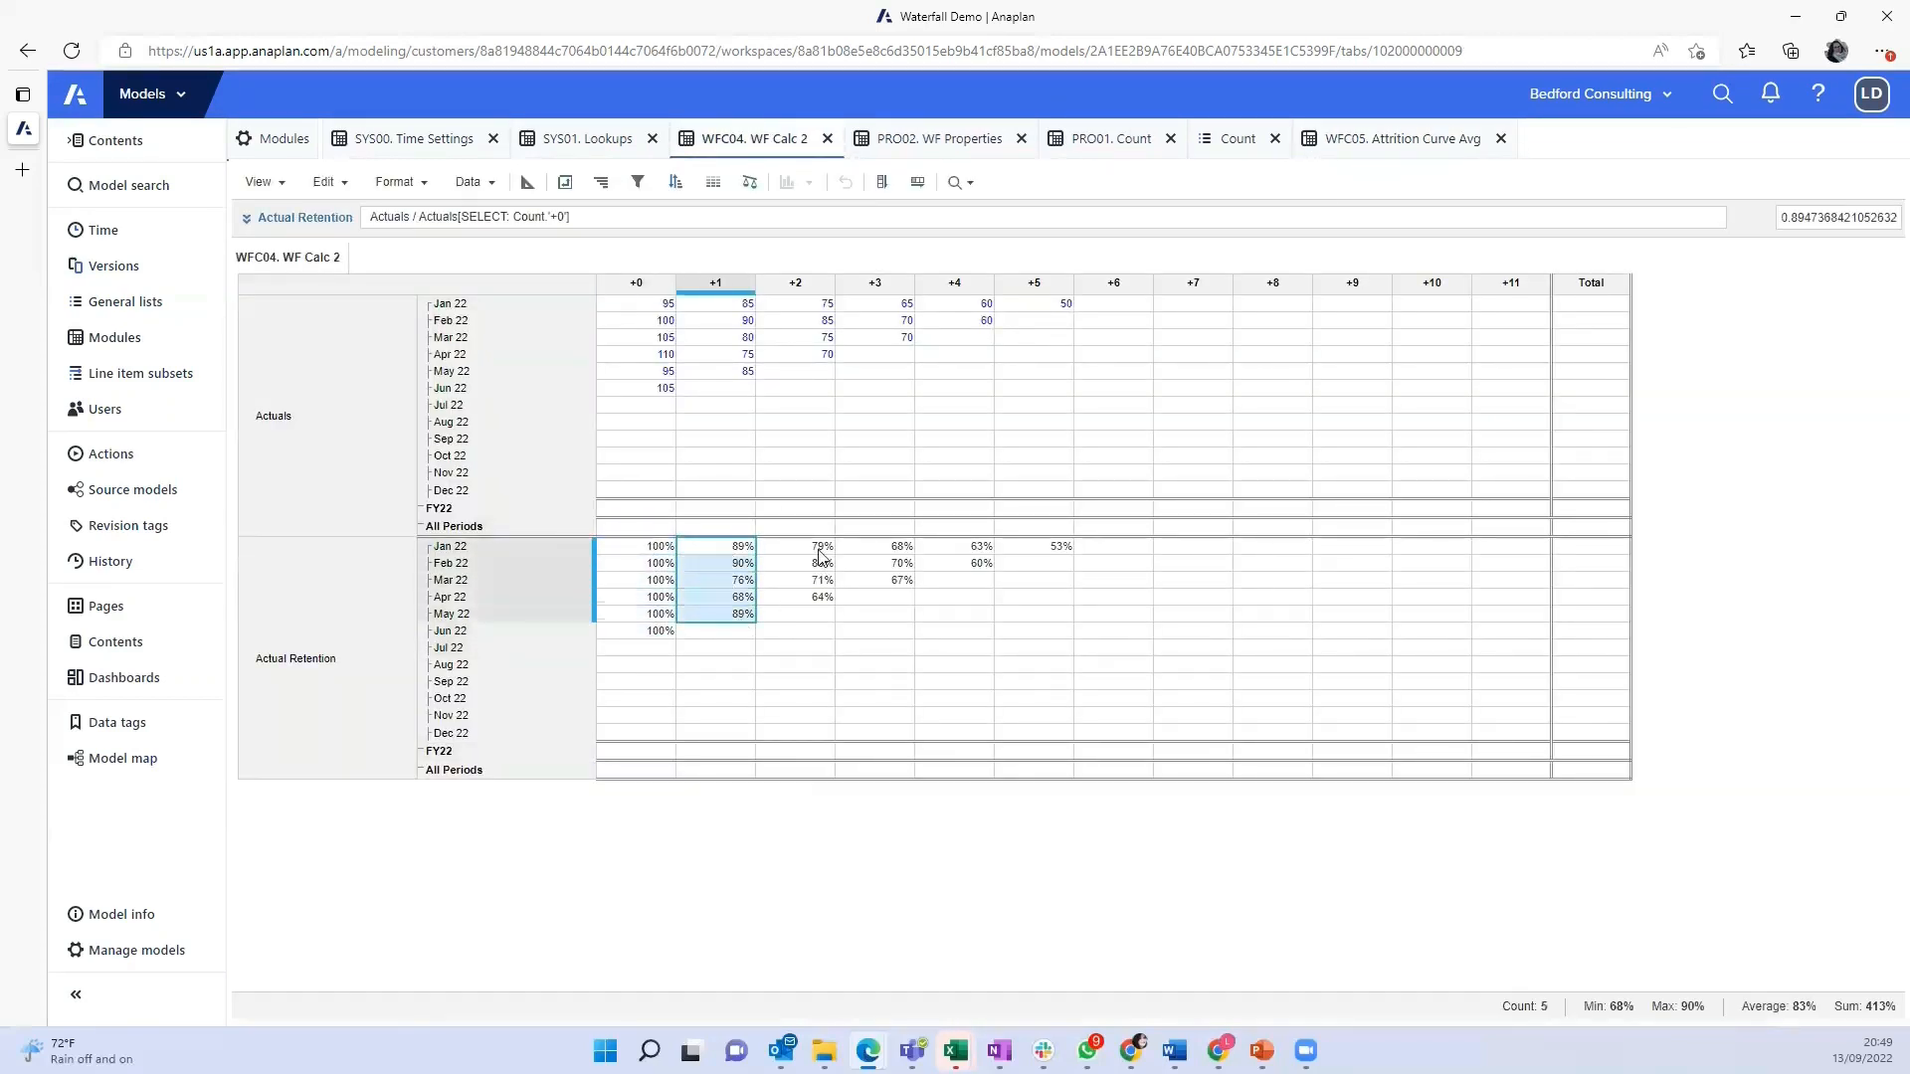
{"action": "left_click_drag", "start_coordinate": [824, 552], "coordinate": [822, 603]}
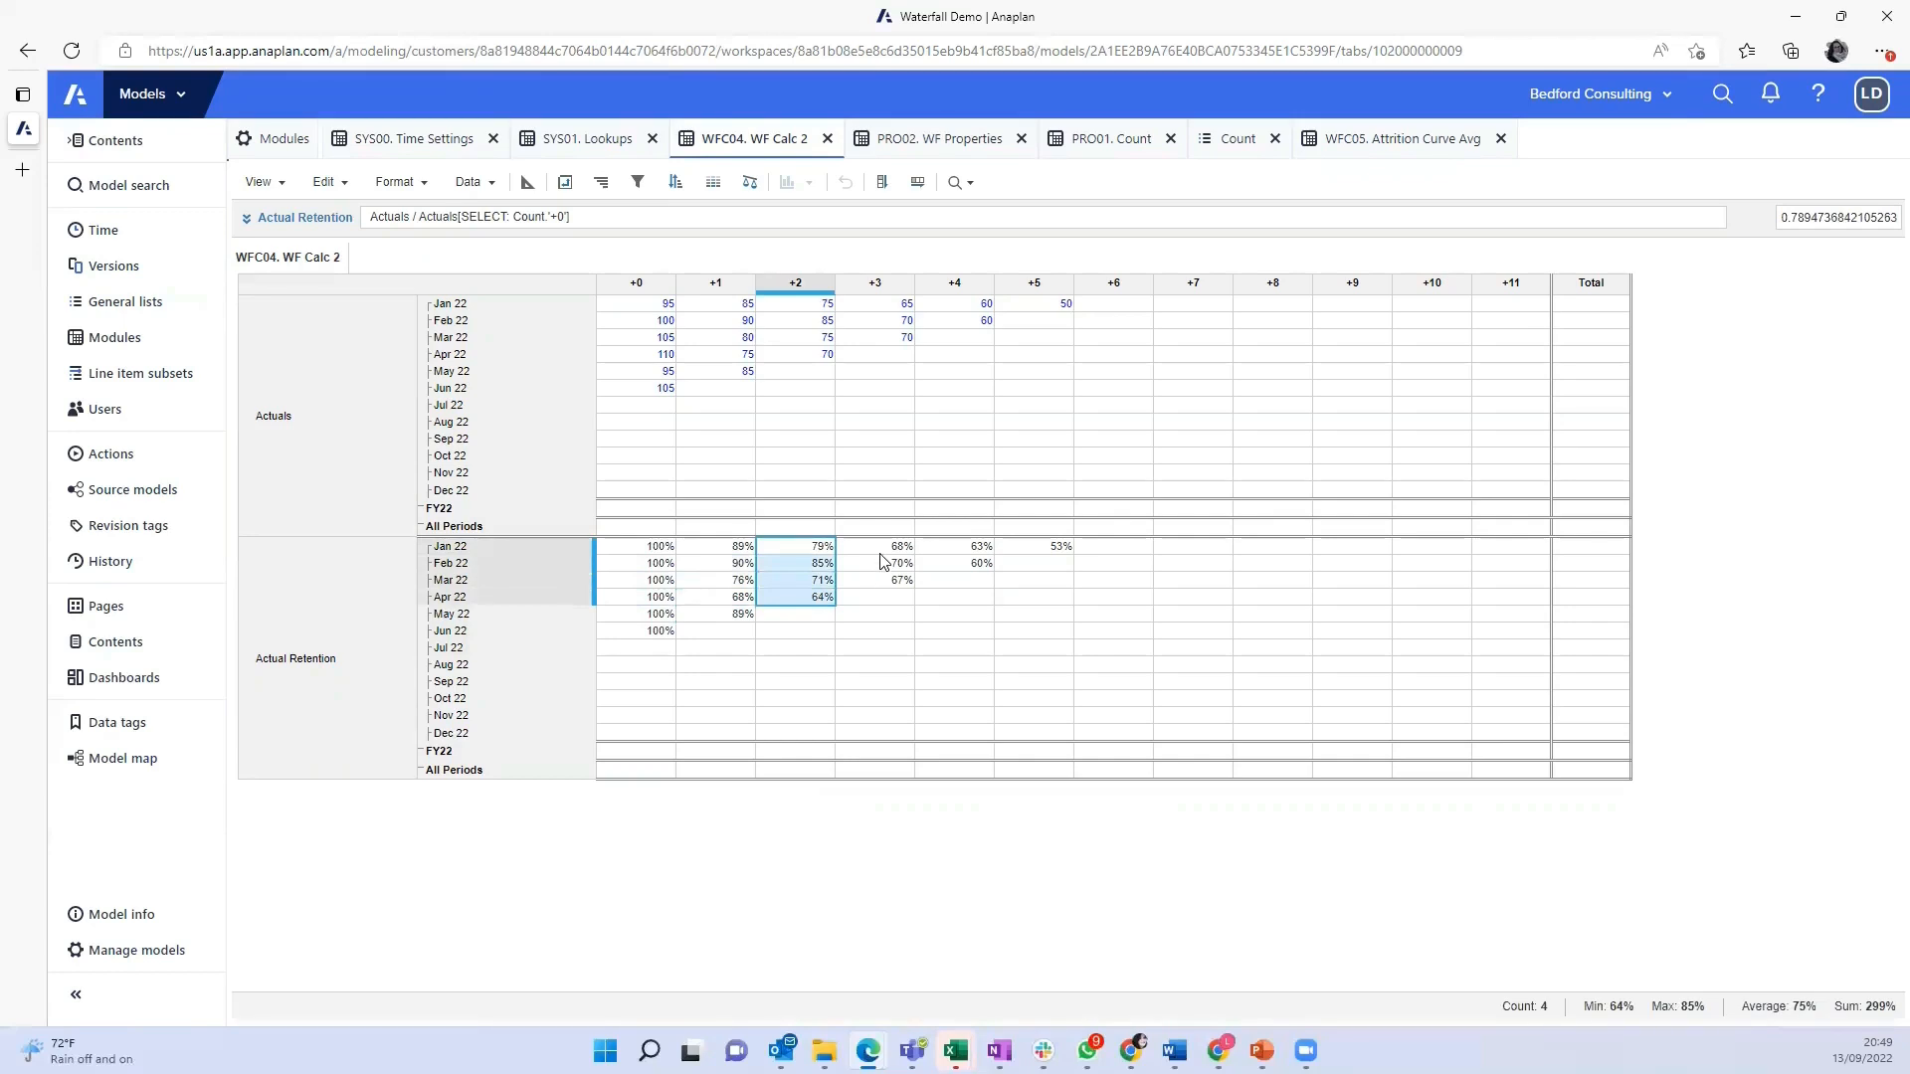
Start the Attrition% formula in WFC05. Attrition Curve Avg with 'WFC04. WF Calc 2'.Actual Retention[SELECT: Time.All Periods] followed by a division sign
{"action": "left_click", "coordinate": [1358, 152]}
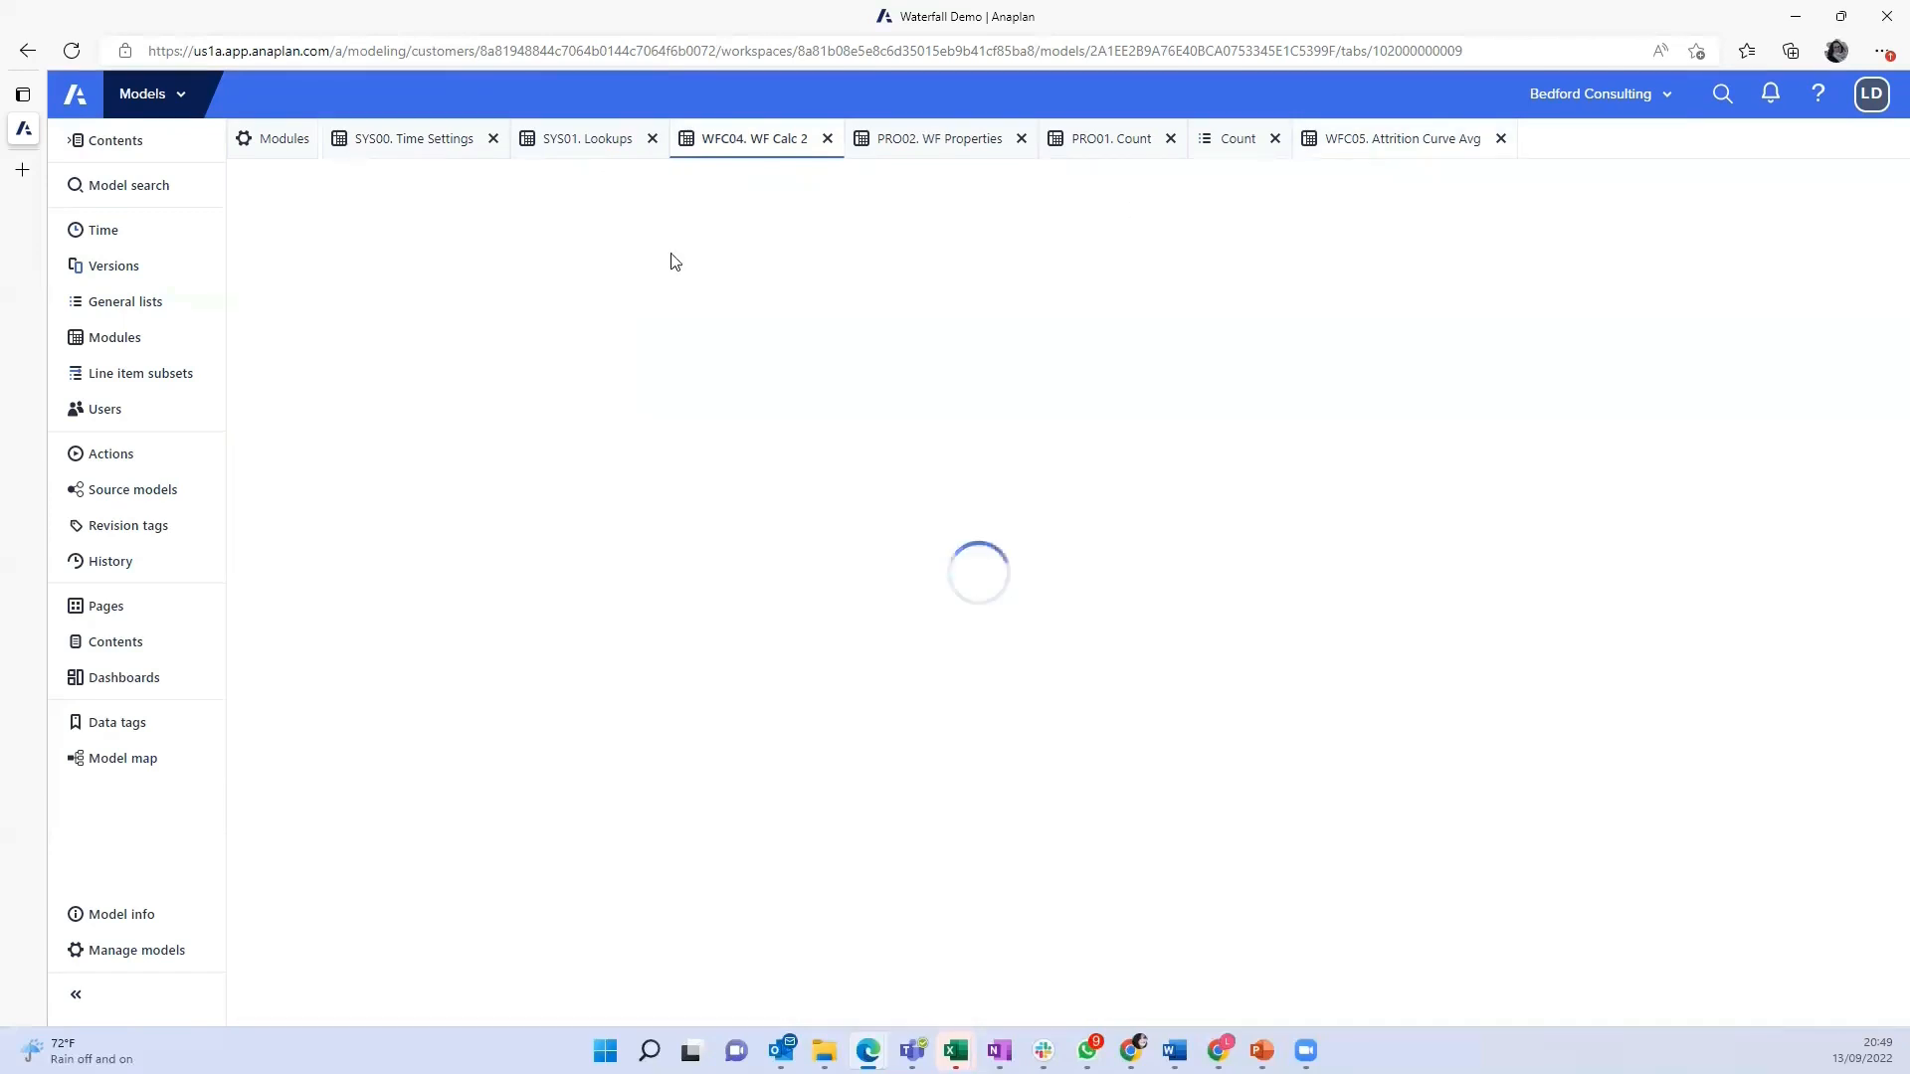
{"action": "left_click", "coordinate": [756, 135]}
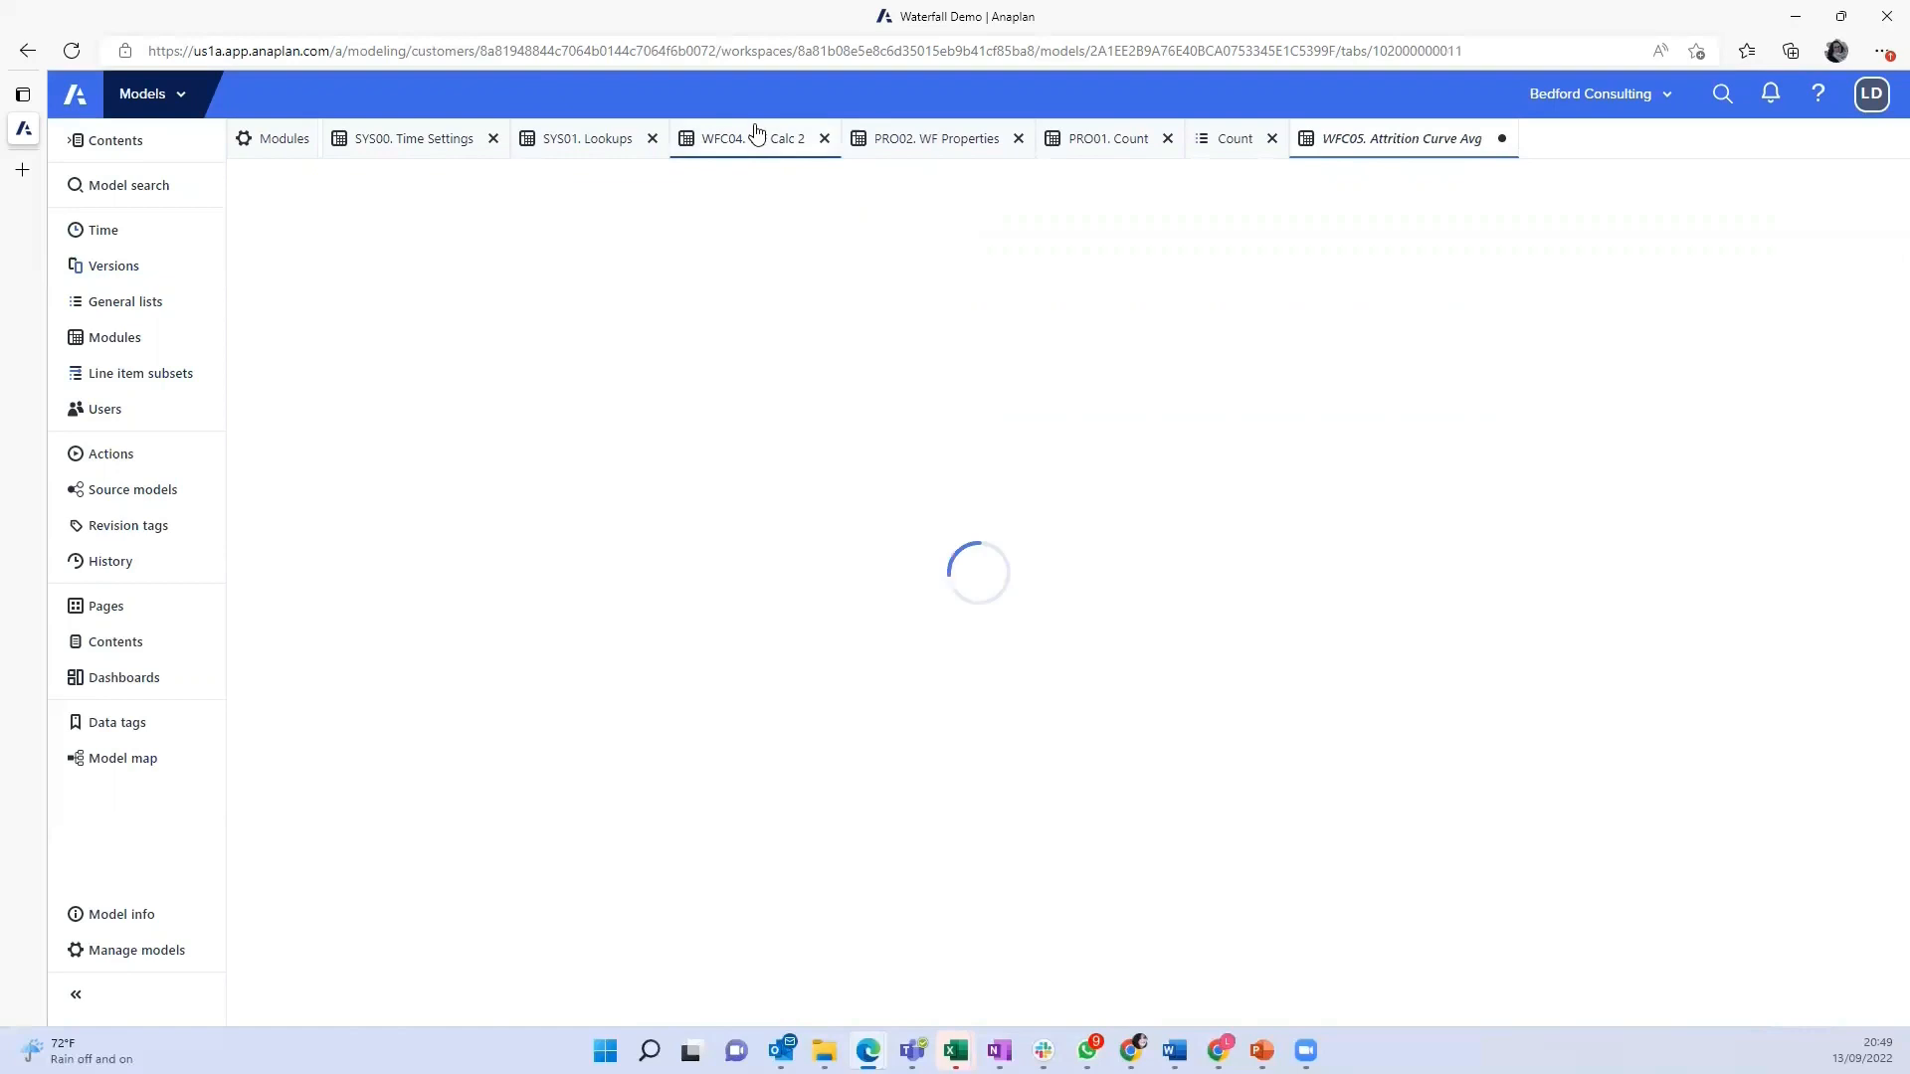
{"action": "left_click", "coordinate": [341, 590]}
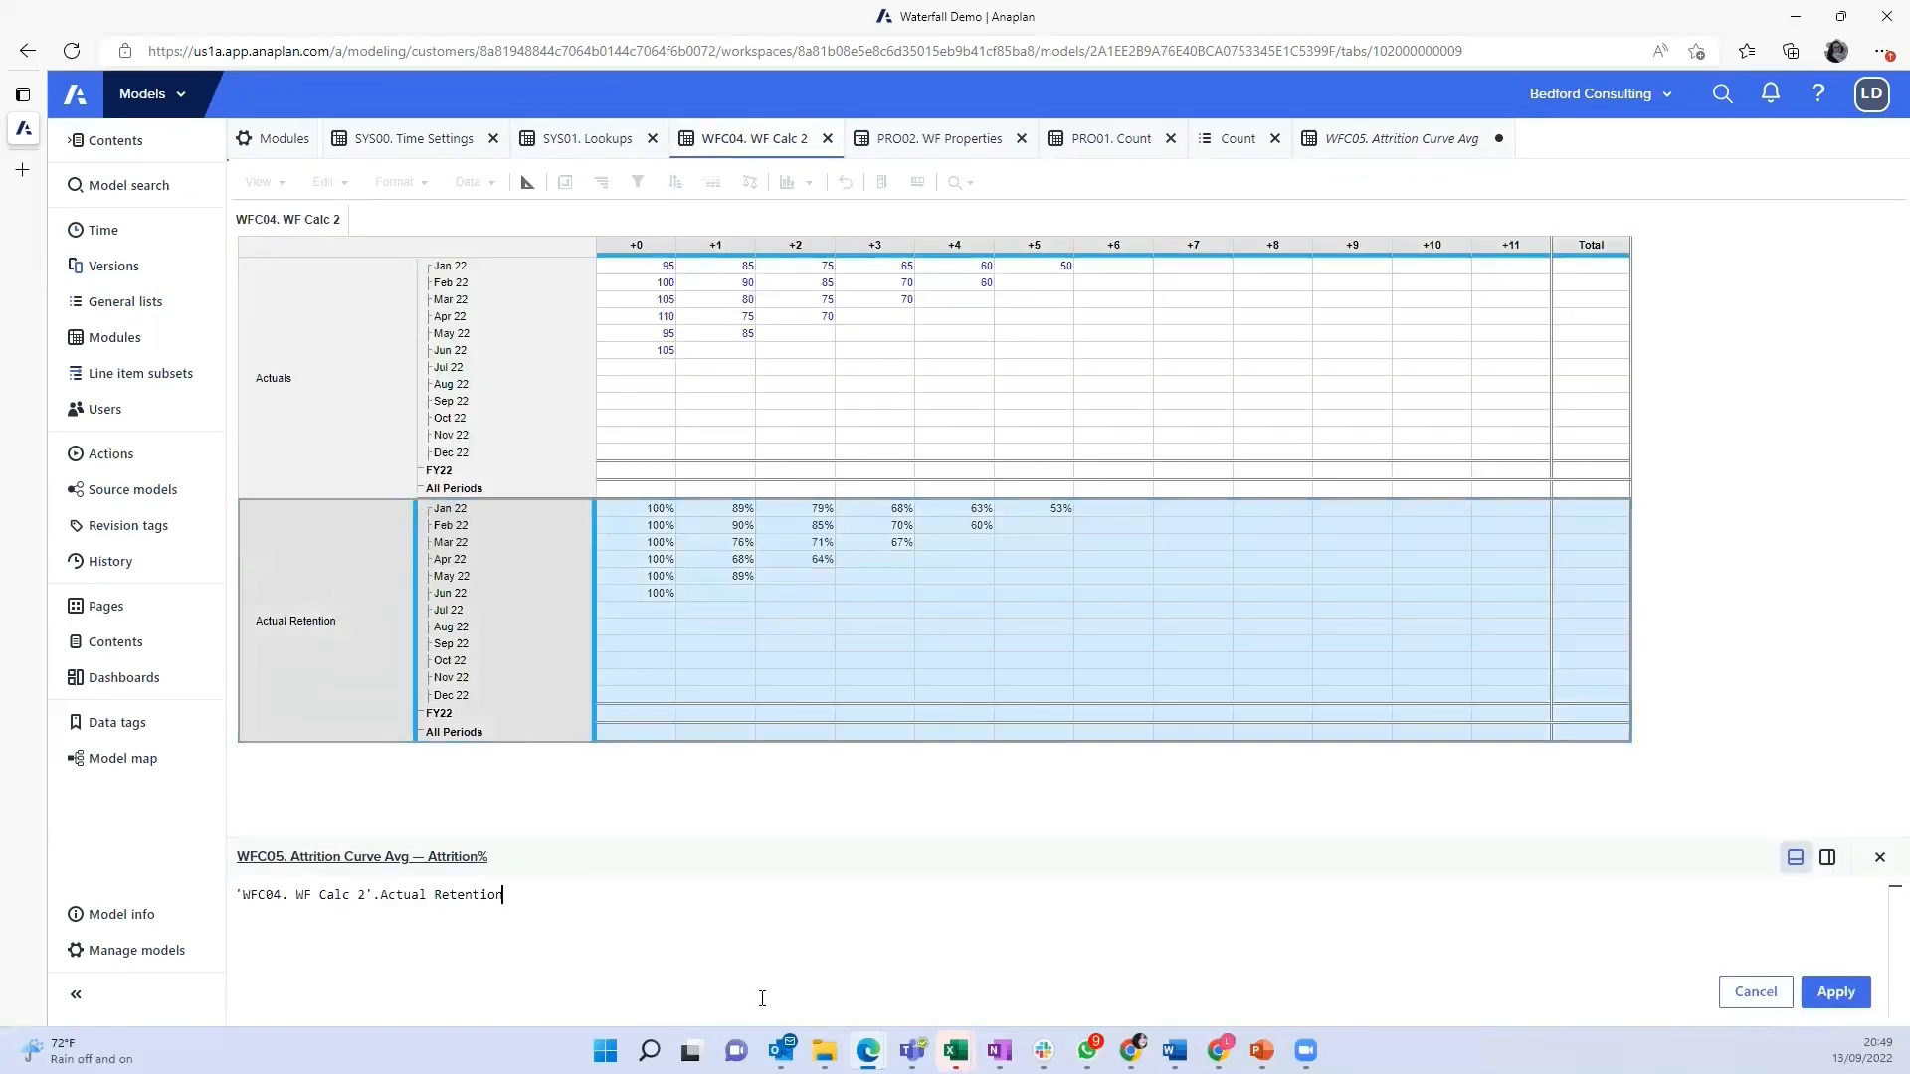
{"action": "type", "text": "[sl"}
{"action": "type", "text": "lect: Time. All"}
{"action": "key", "text": "BackSpace"}
{"action": "key", "text": "BackSpace"}
{"action": "key", "text": "BackSpace"}
{"action": "key", "text": "BackSpace"}
{"action": "type", "text": "All Periods"}
{"action": "type", "text": "/"}
Complete the Attrition% formula with the divisor 'PRO02. WF Properties'.Count months of actuals[SELECT: Time.All Periods]
{"action": "left_click", "coordinate": [968, 151]}
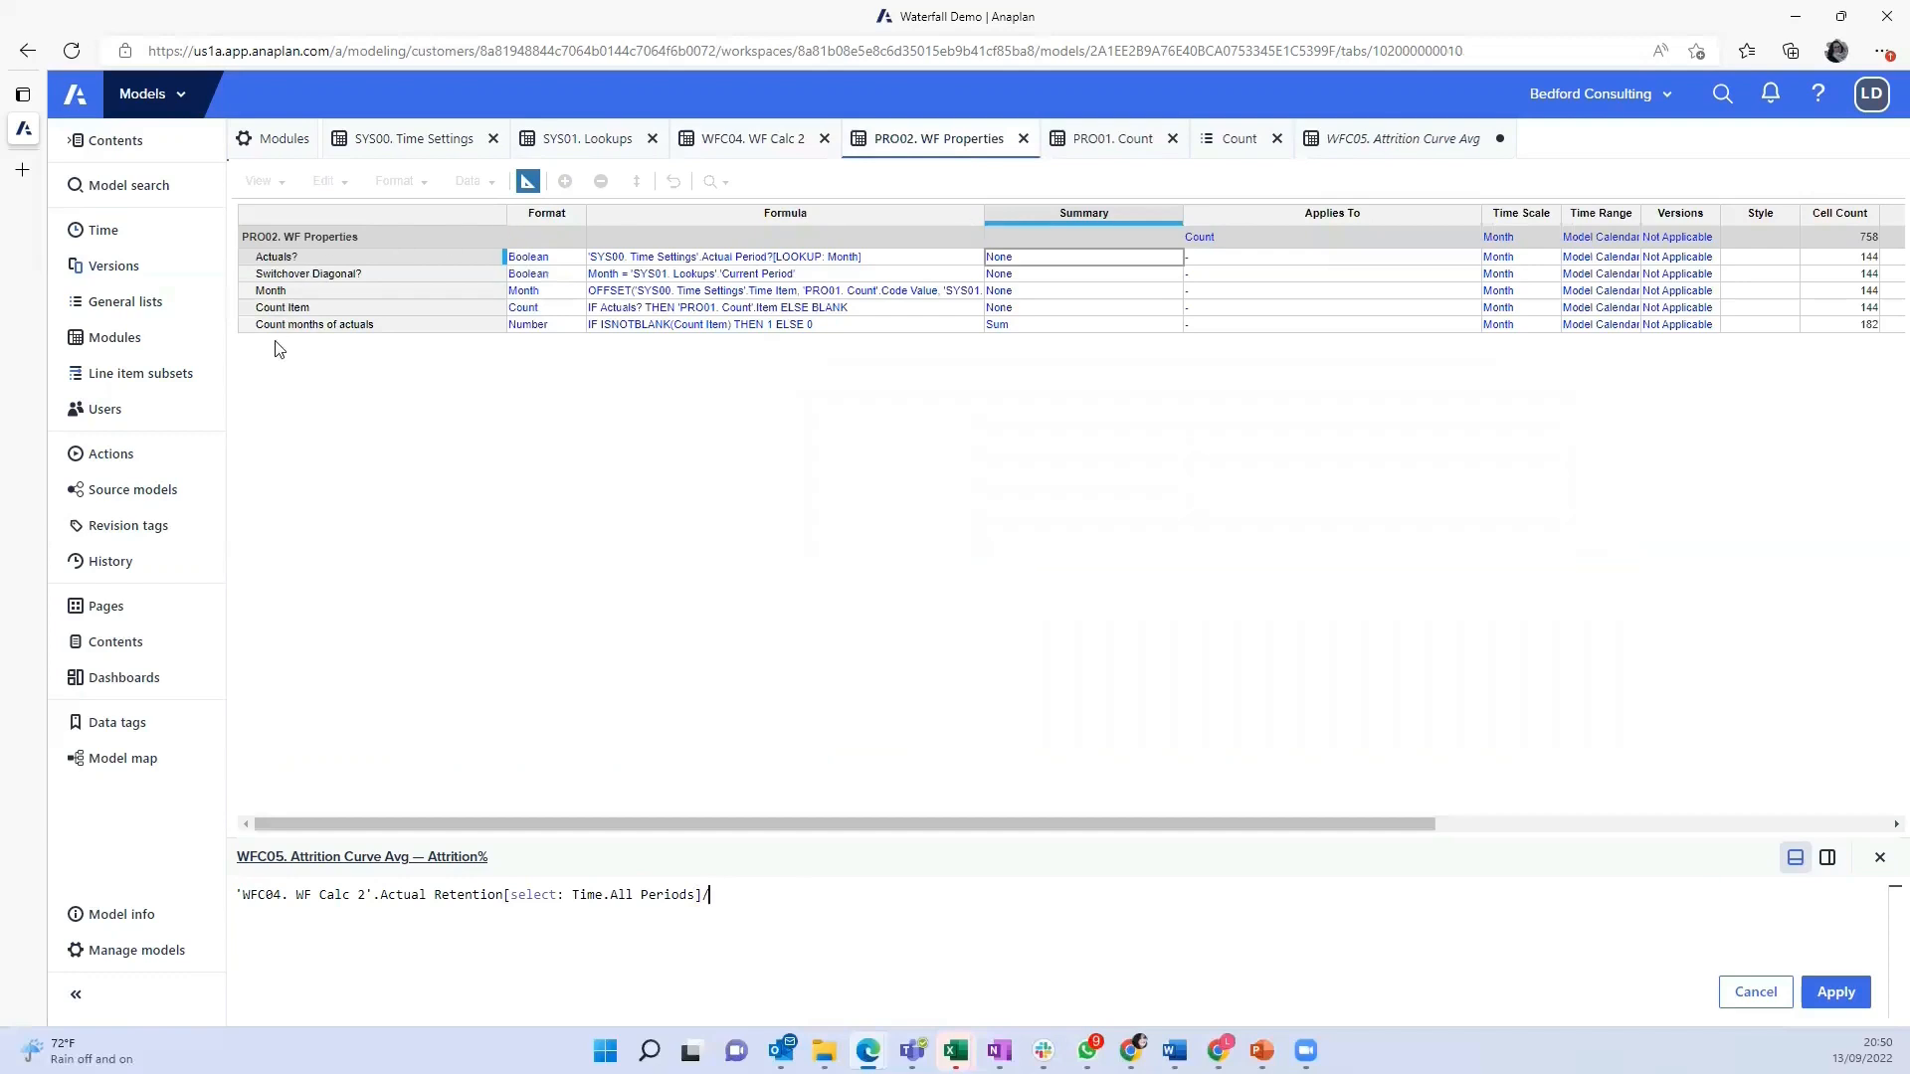
{"action": "left_click", "coordinate": [339, 335]}
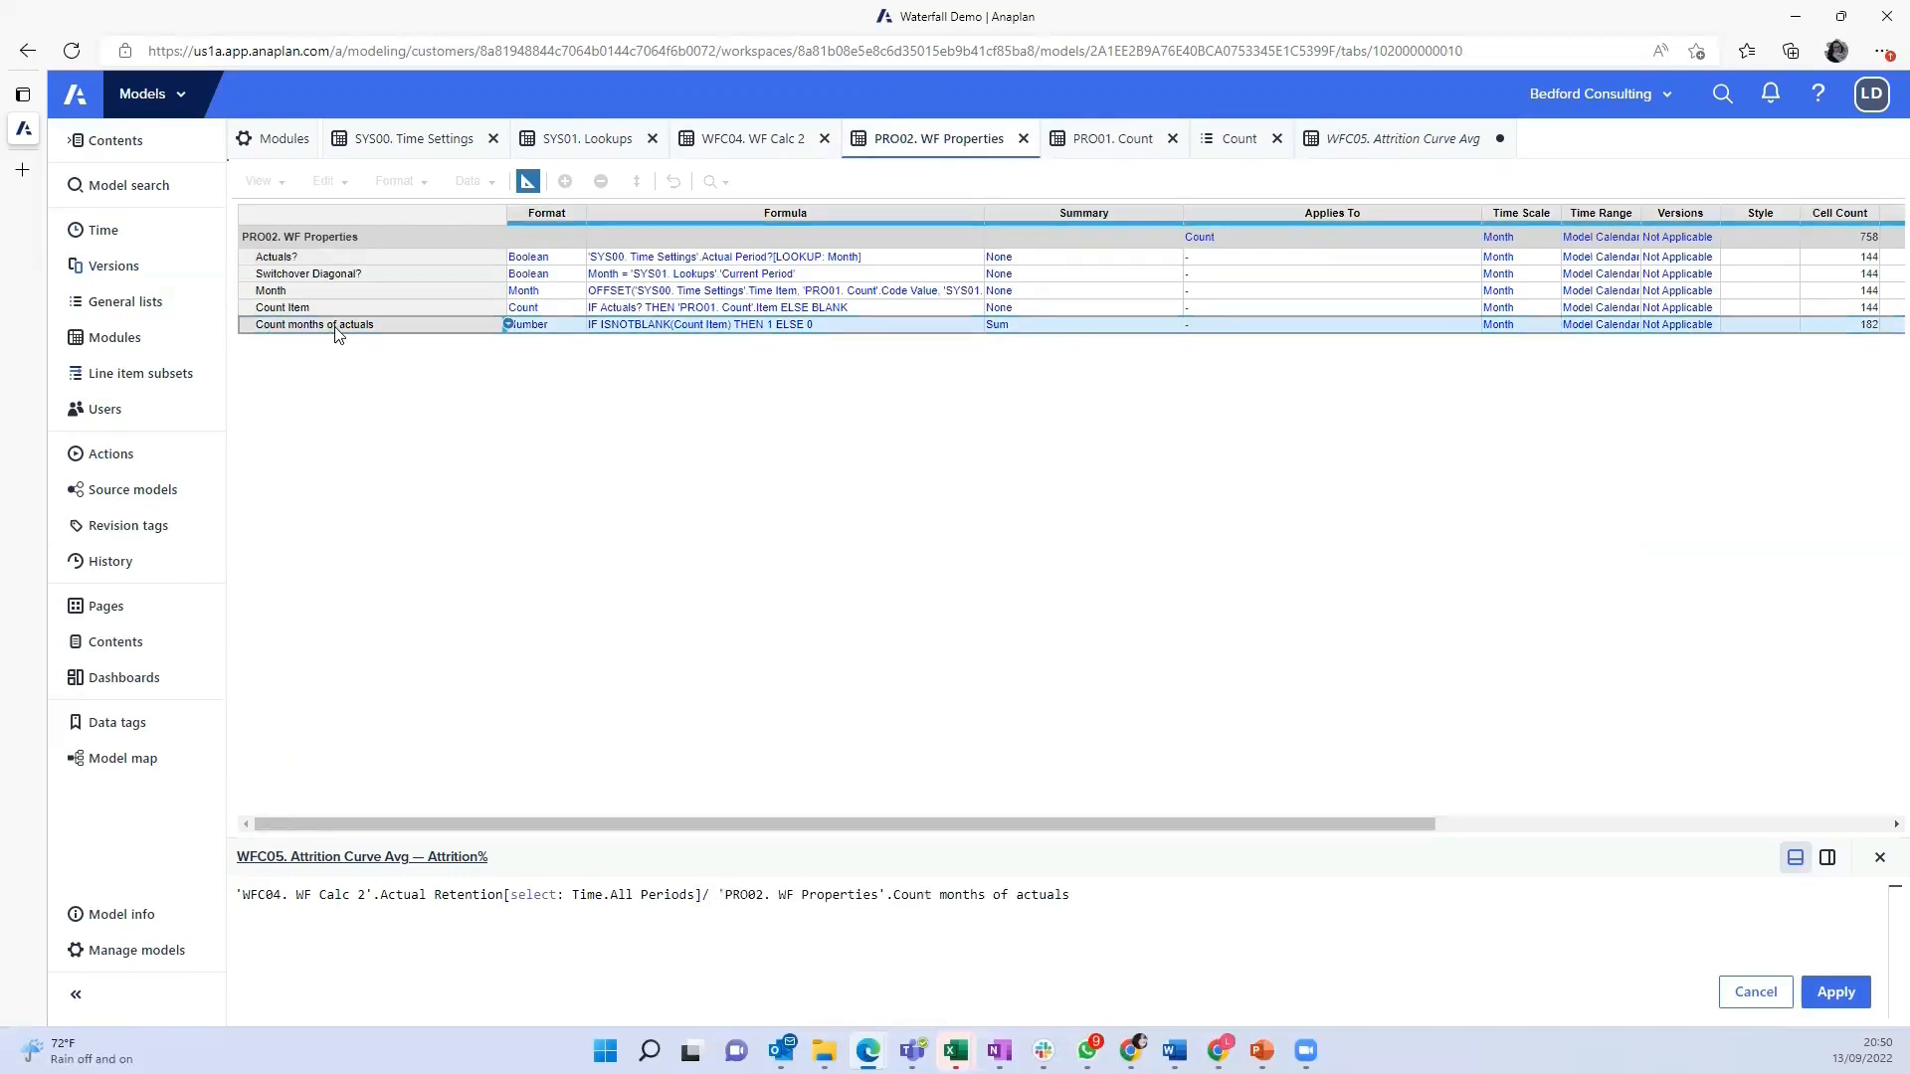
{"action": "type", "text": "[s"}
{"action": "type", "text": "t: Time.All Periods"}
{"action": "key", "text": "Return"}
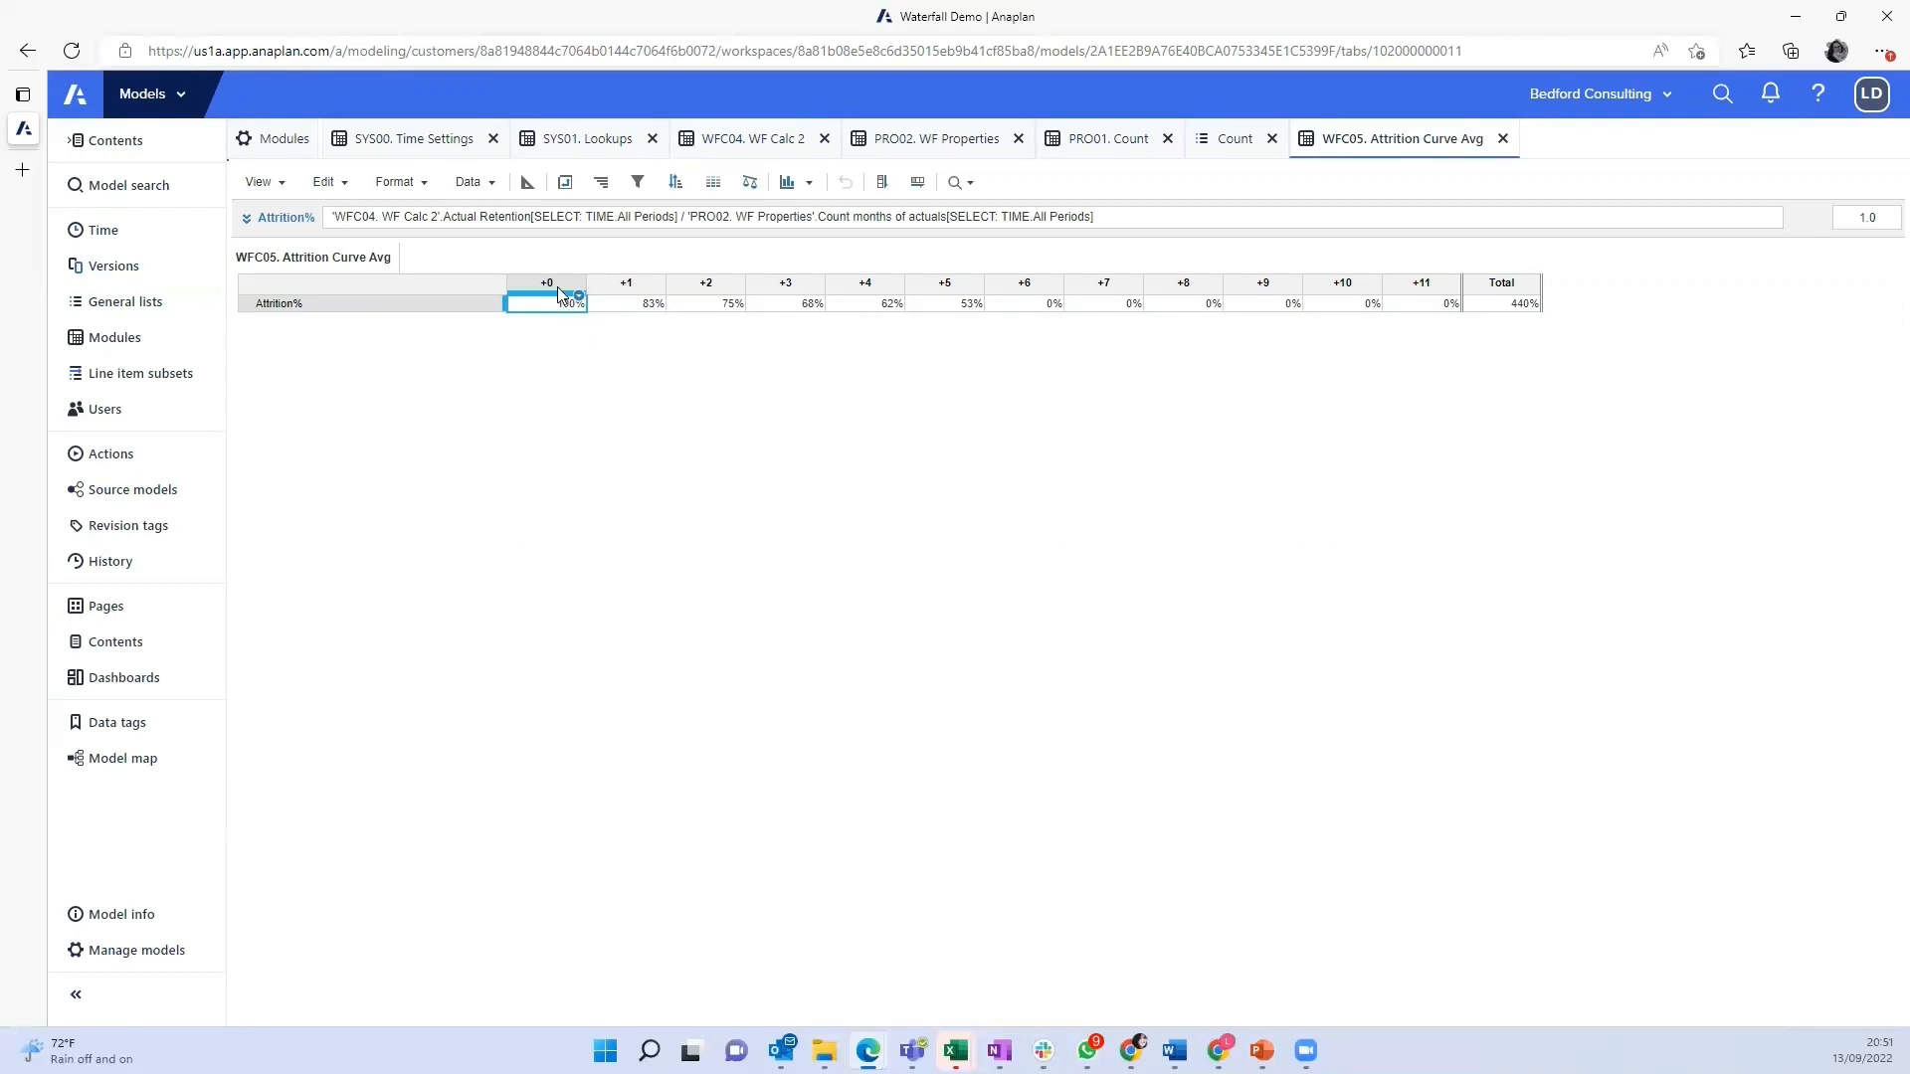
Compare the +1 Attrition% result with the average of the +1 Actual Retention percentages in WFC04. WF Calc 2
{"action": "left_click", "coordinate": [653, 311]}
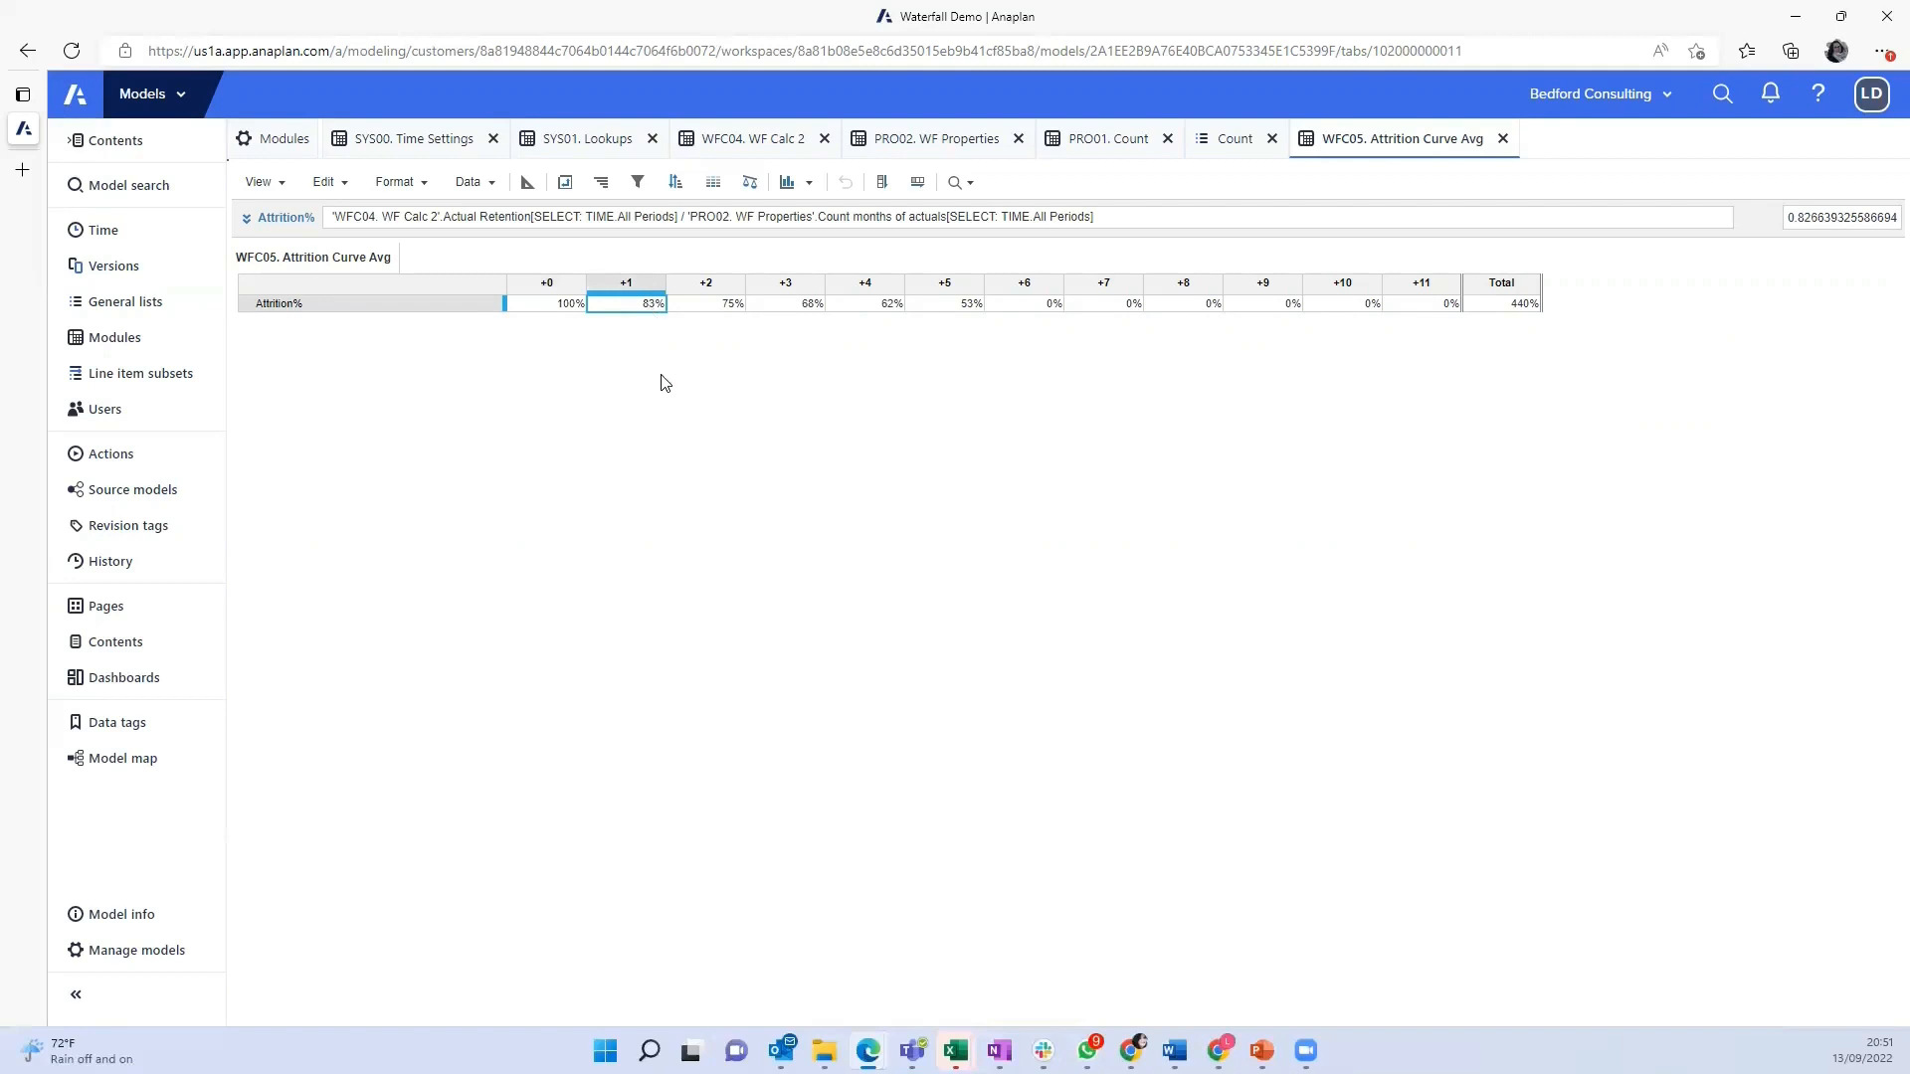
{"action": "left_click", "coordinate": [751, 152]}
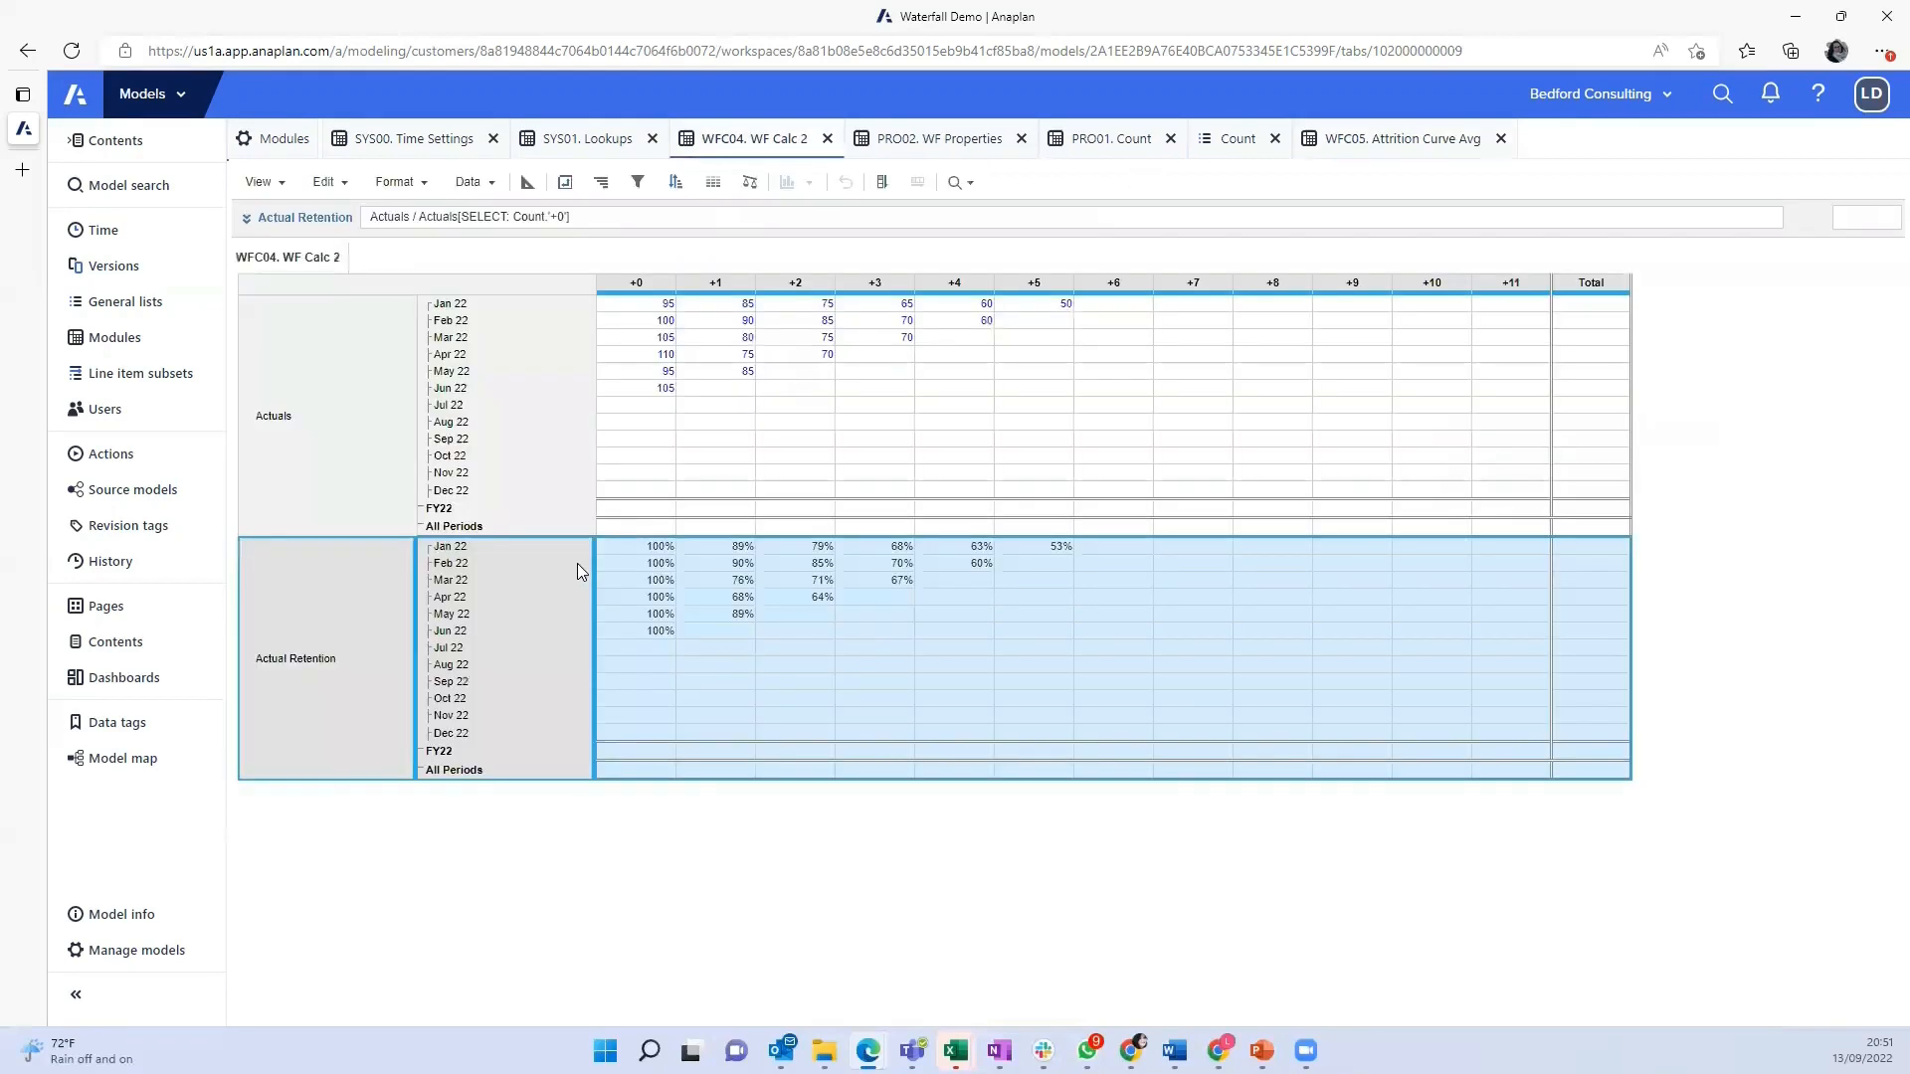
{"action": "left_click_drag", "start_coordinate": [729, 550], "coordinate": [748, 617]}
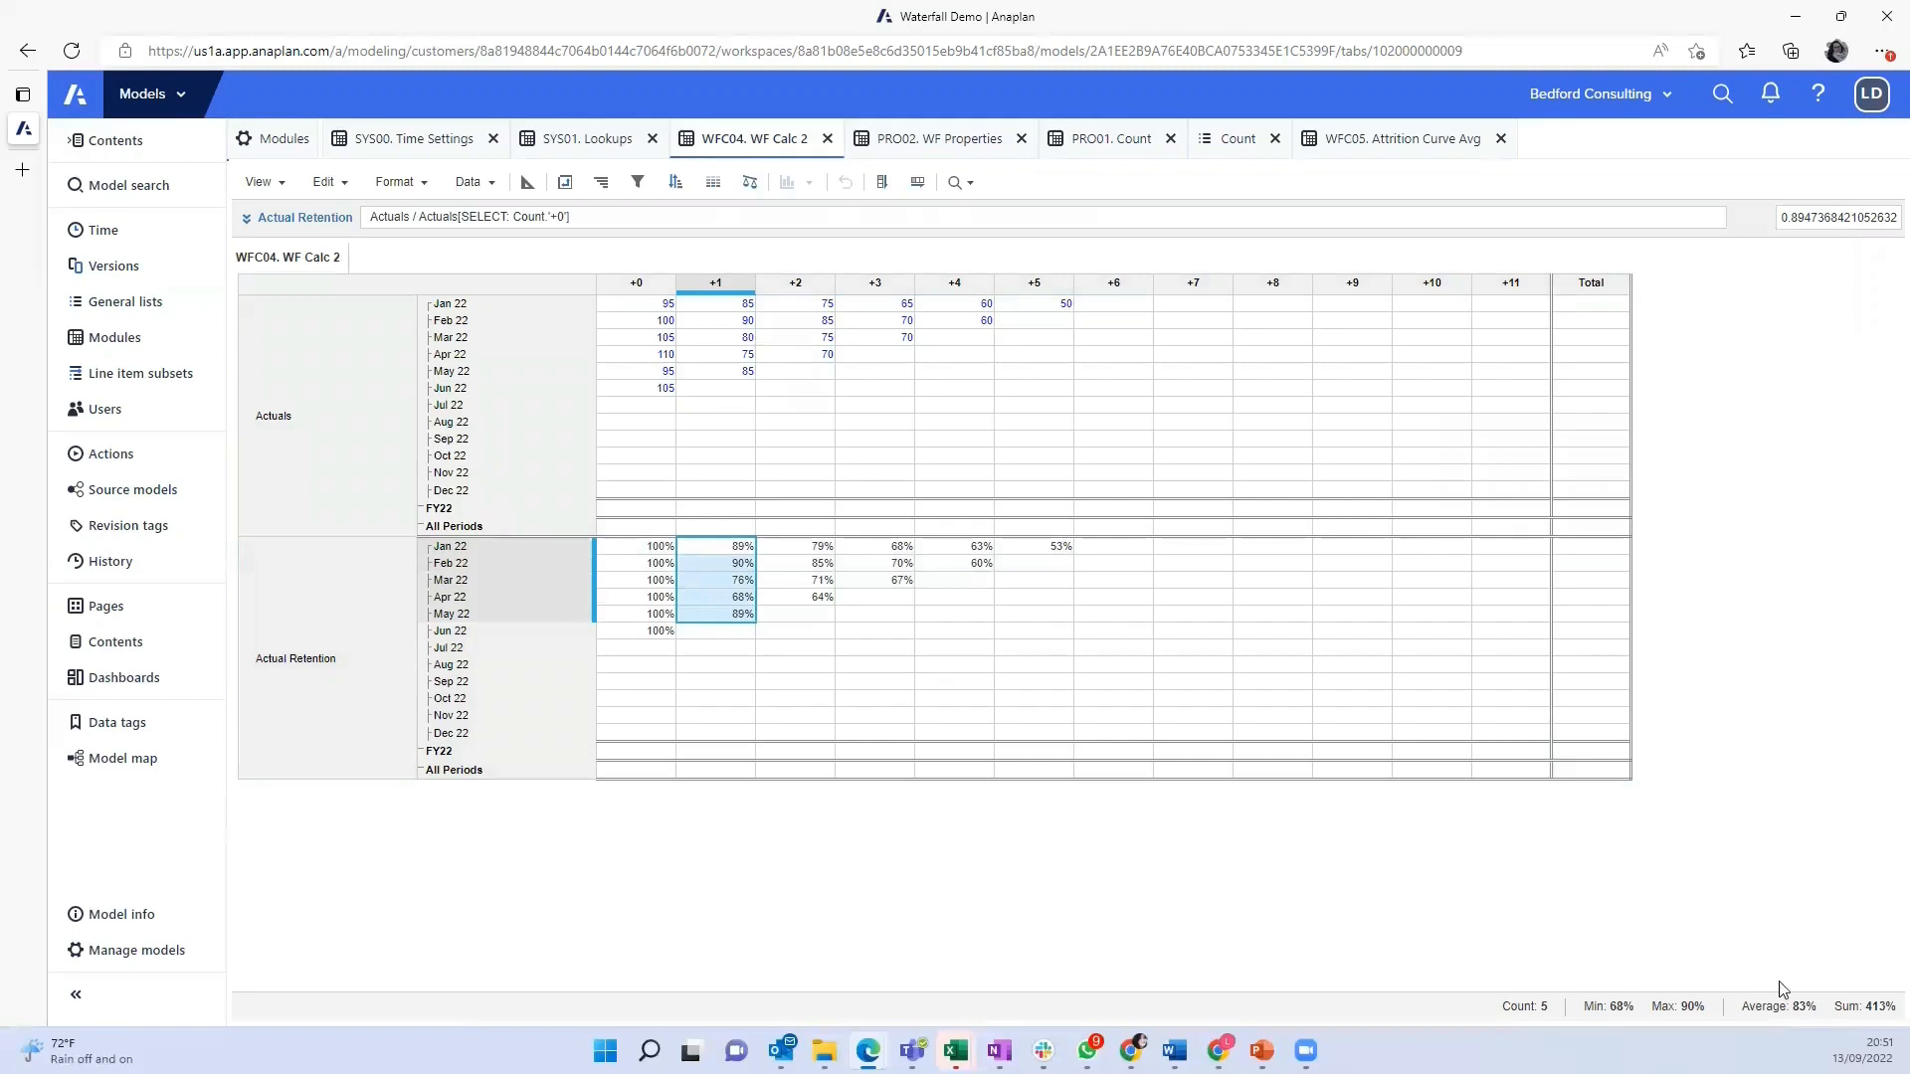
{"action": "mouse_move", "coordinate": [1795, 1007]}
{"action": "left_click_drag", "start_coordinate": [736, 550], "coordinate": [733, 623]}
Check the +1 average's components: Count months of actuals in PRO02. WF Properties and the FY22 Actual Retention sum in WFC04
{"action": "left_click", "coordinate": [960, 140]}
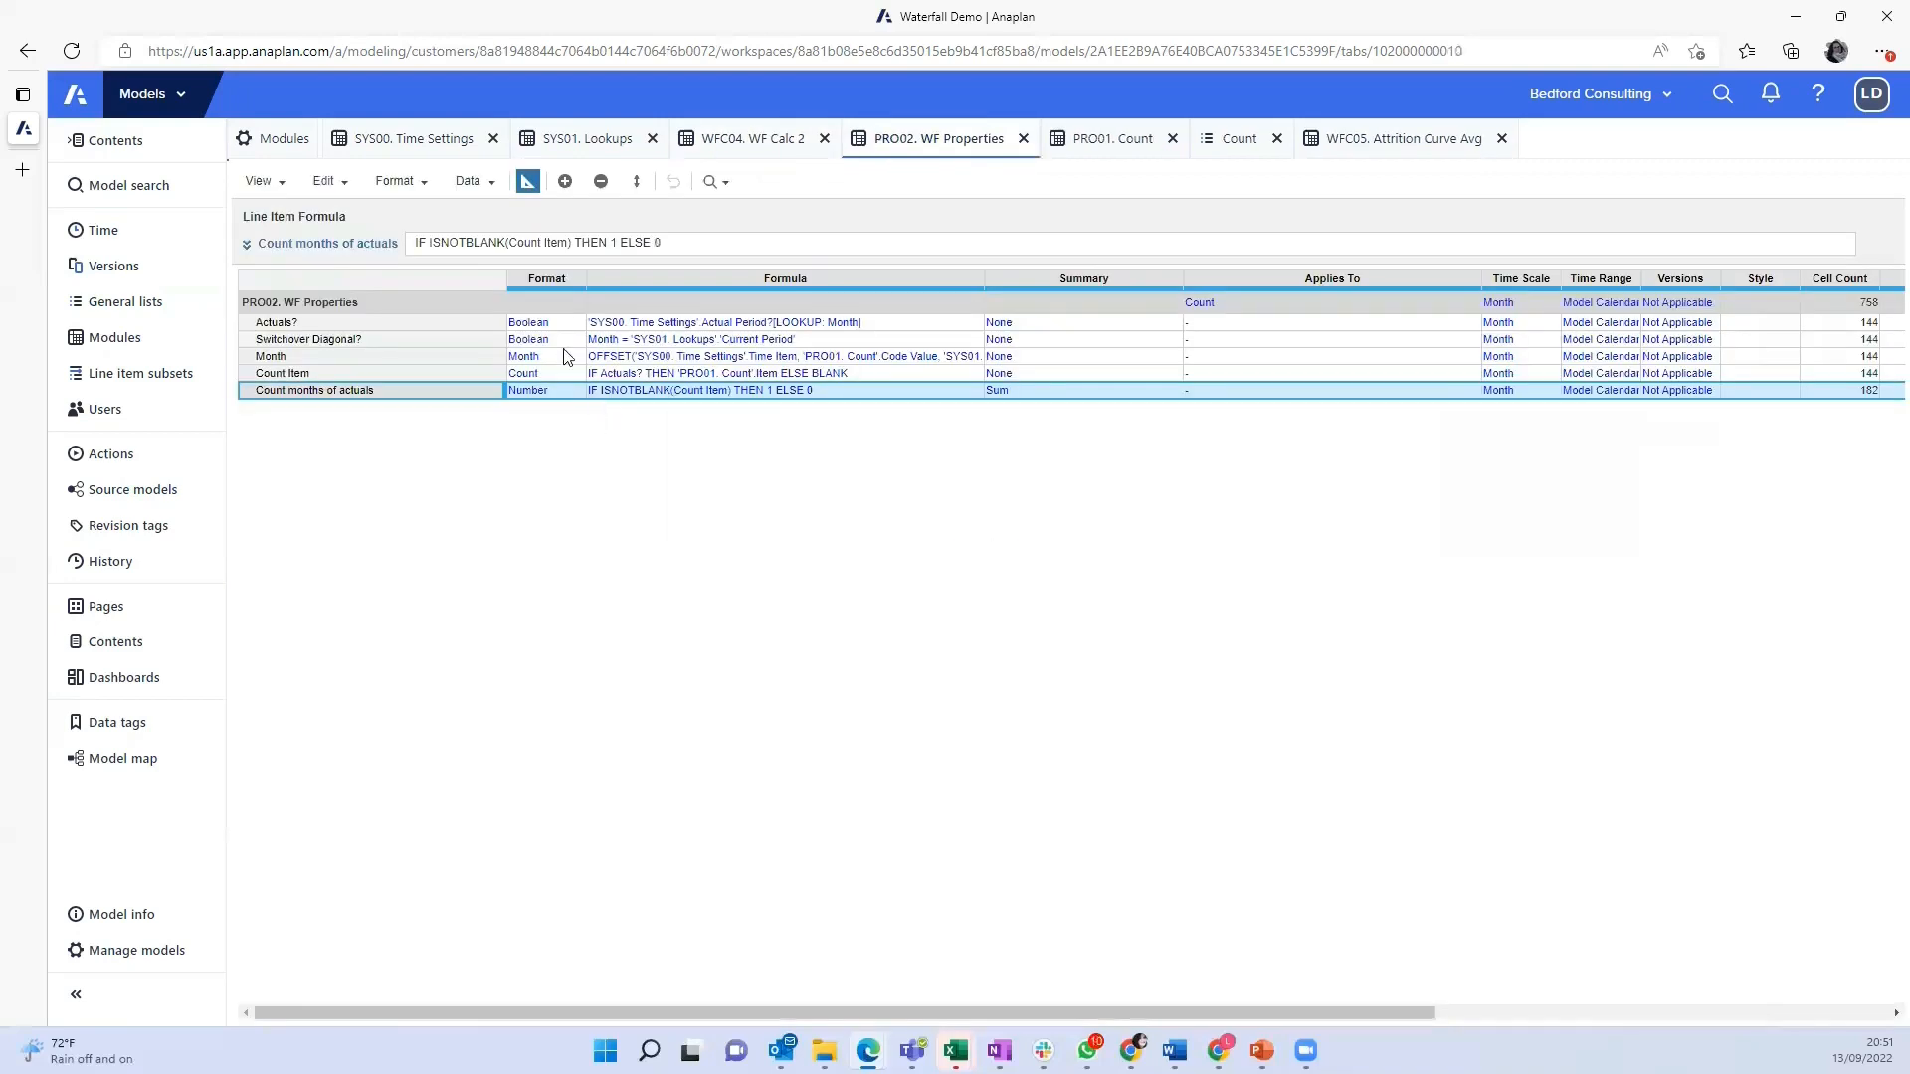
{"action": "left_click", "coordinate": [522, 183]}
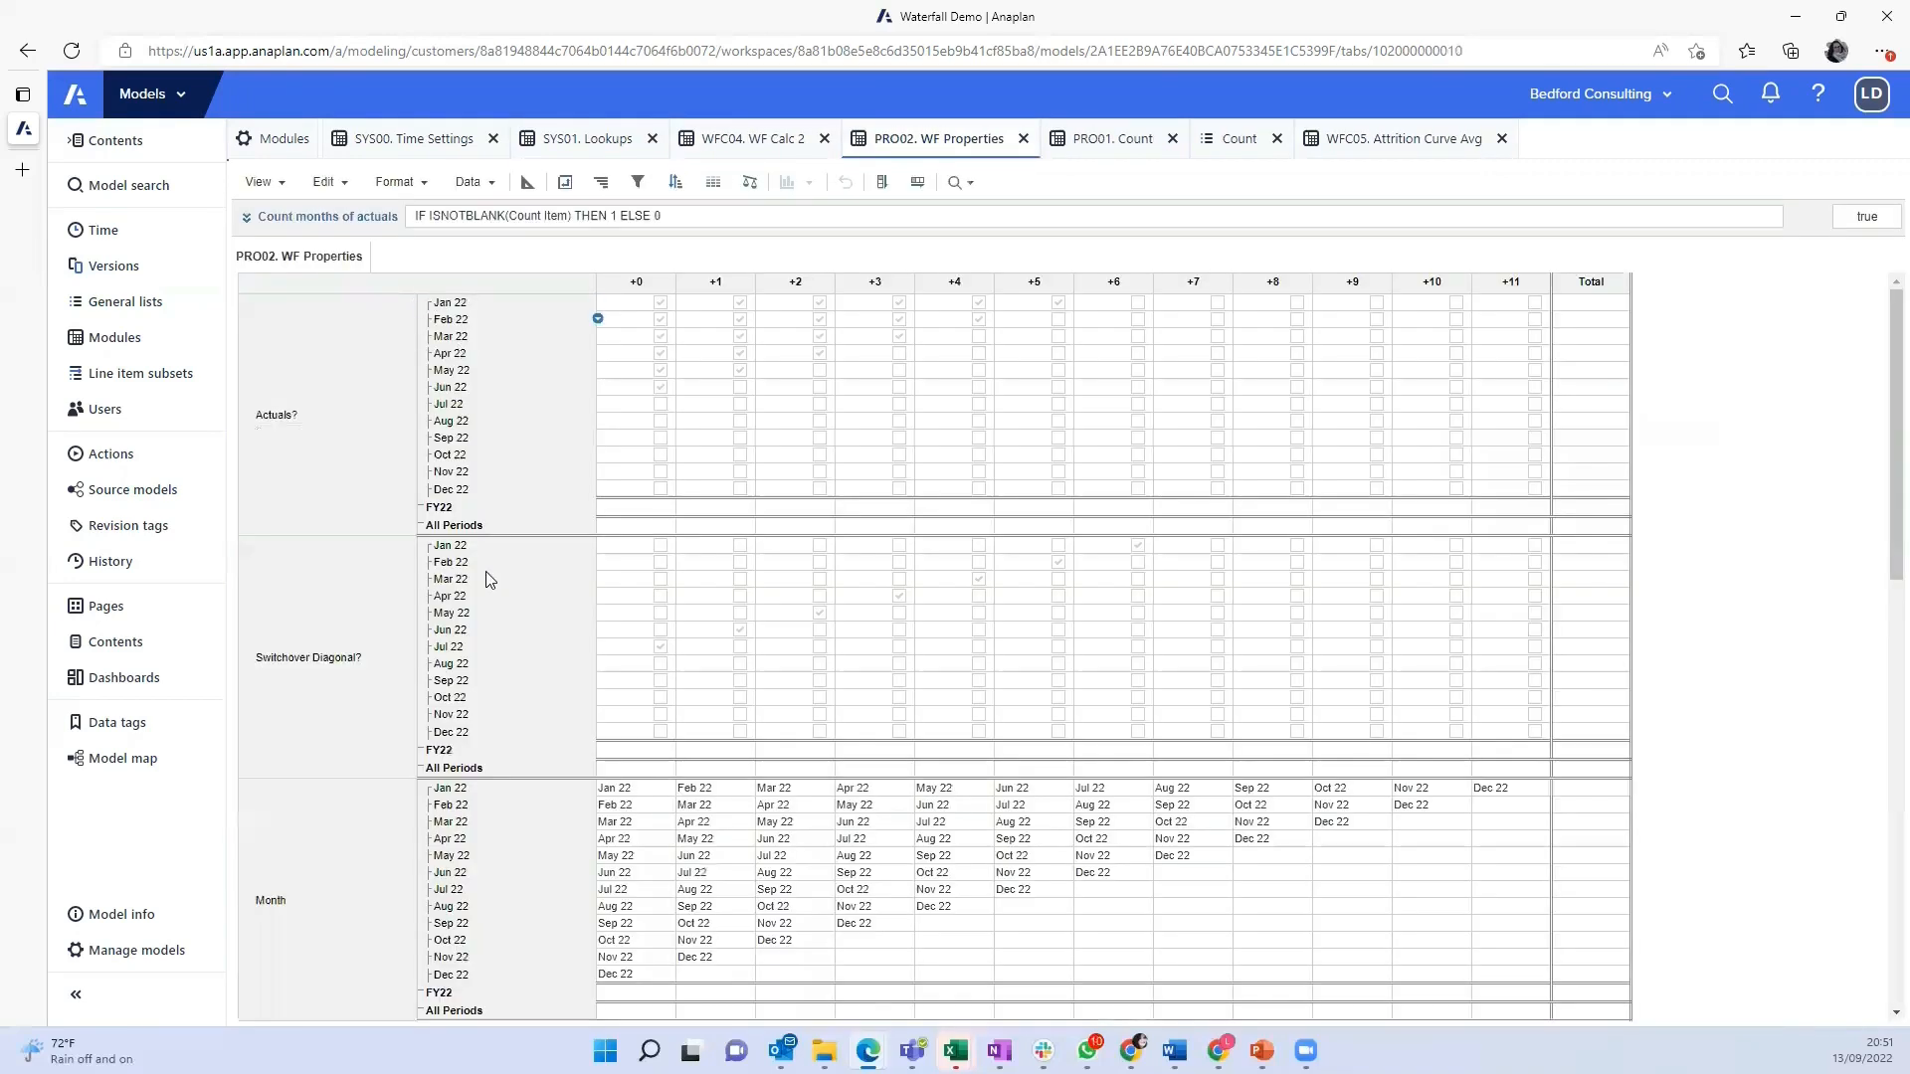
{"action": "scroll", "coordinate": [481, 668], "scroll_direction": "down", "scroll_amount": 5}
{"action": "left_click_drag", "start_coordinate": [741, 790], "coordinate": [737, 855]}
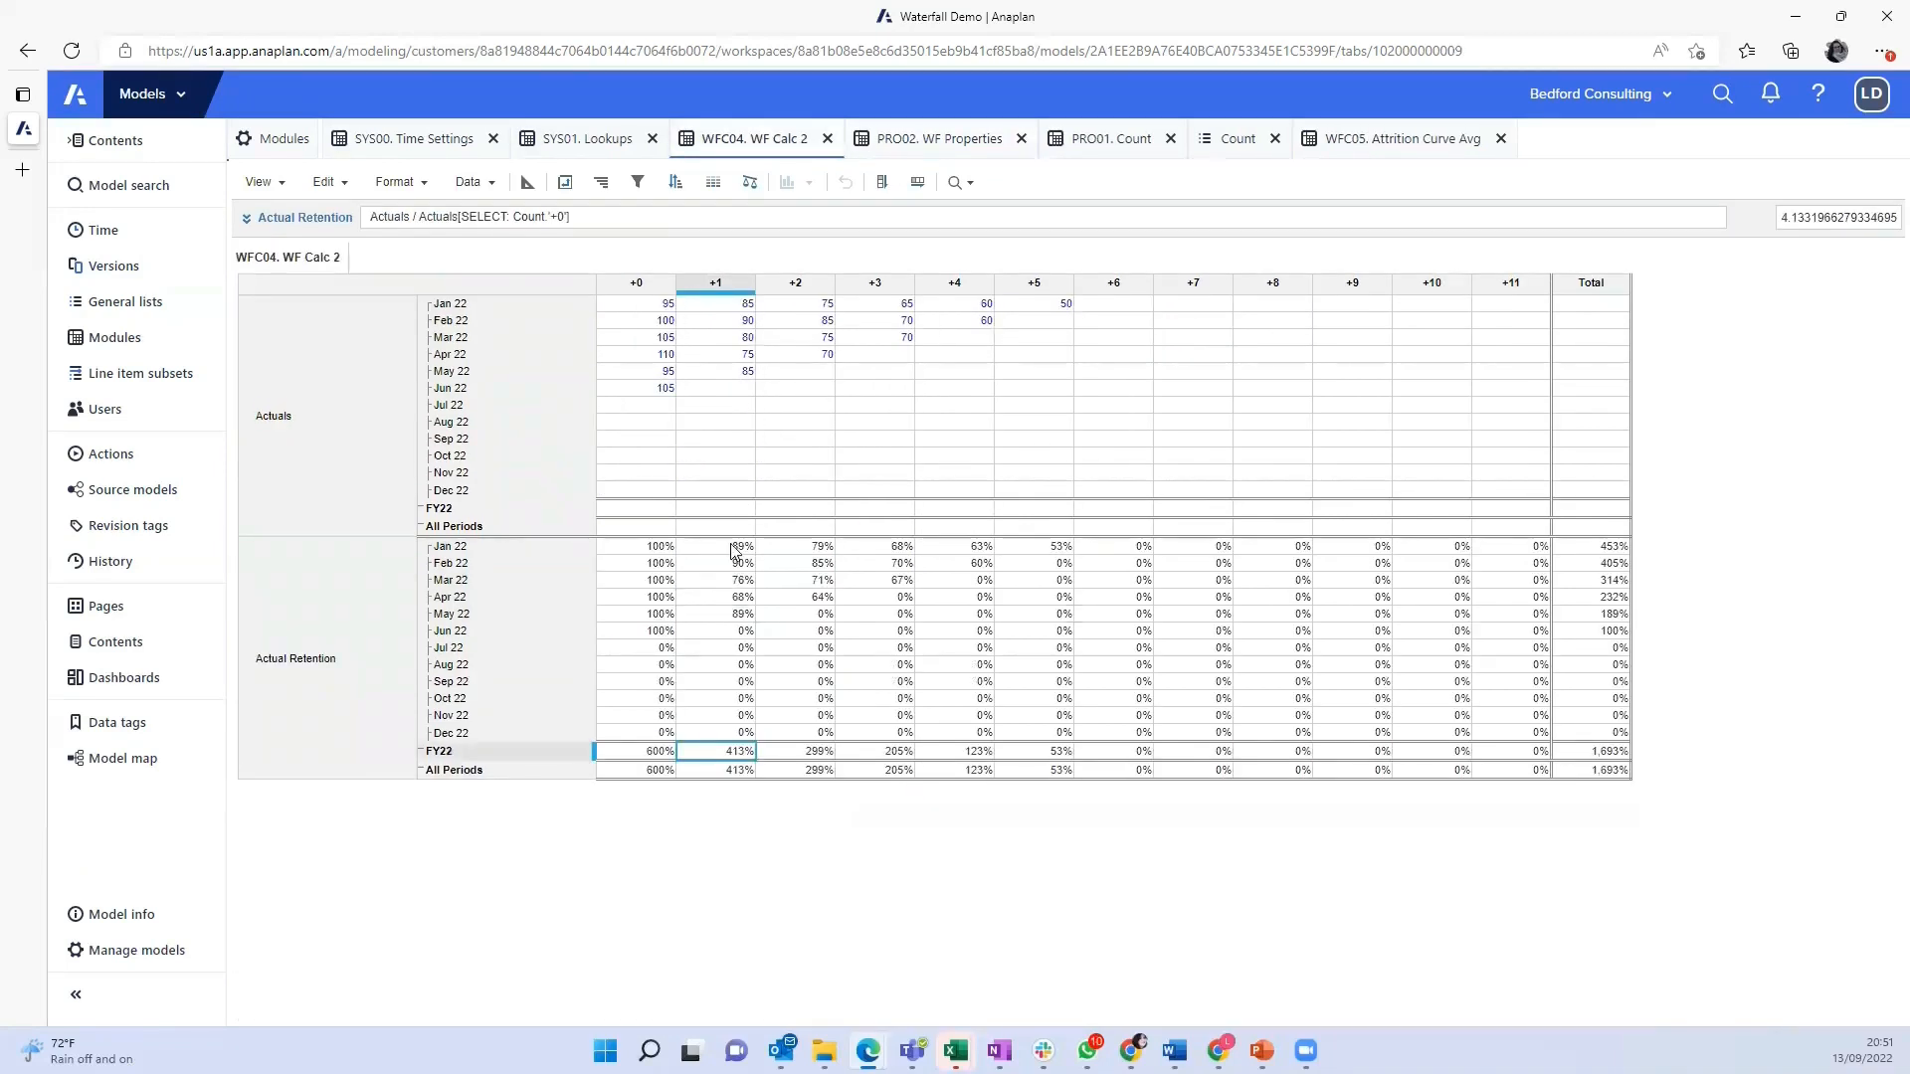
{"action": "left_click_drag", "start_coordinate": [736, 550], "coordinate": [737, 631]}
{"action": "left_click_drag", "start_coordinate": [733, 724], "coordinate": [733, 741]}
{"action": "left_click", "coordinate": [731, 753]}
{"action": "left_click", "coordinate": [908, 143]}
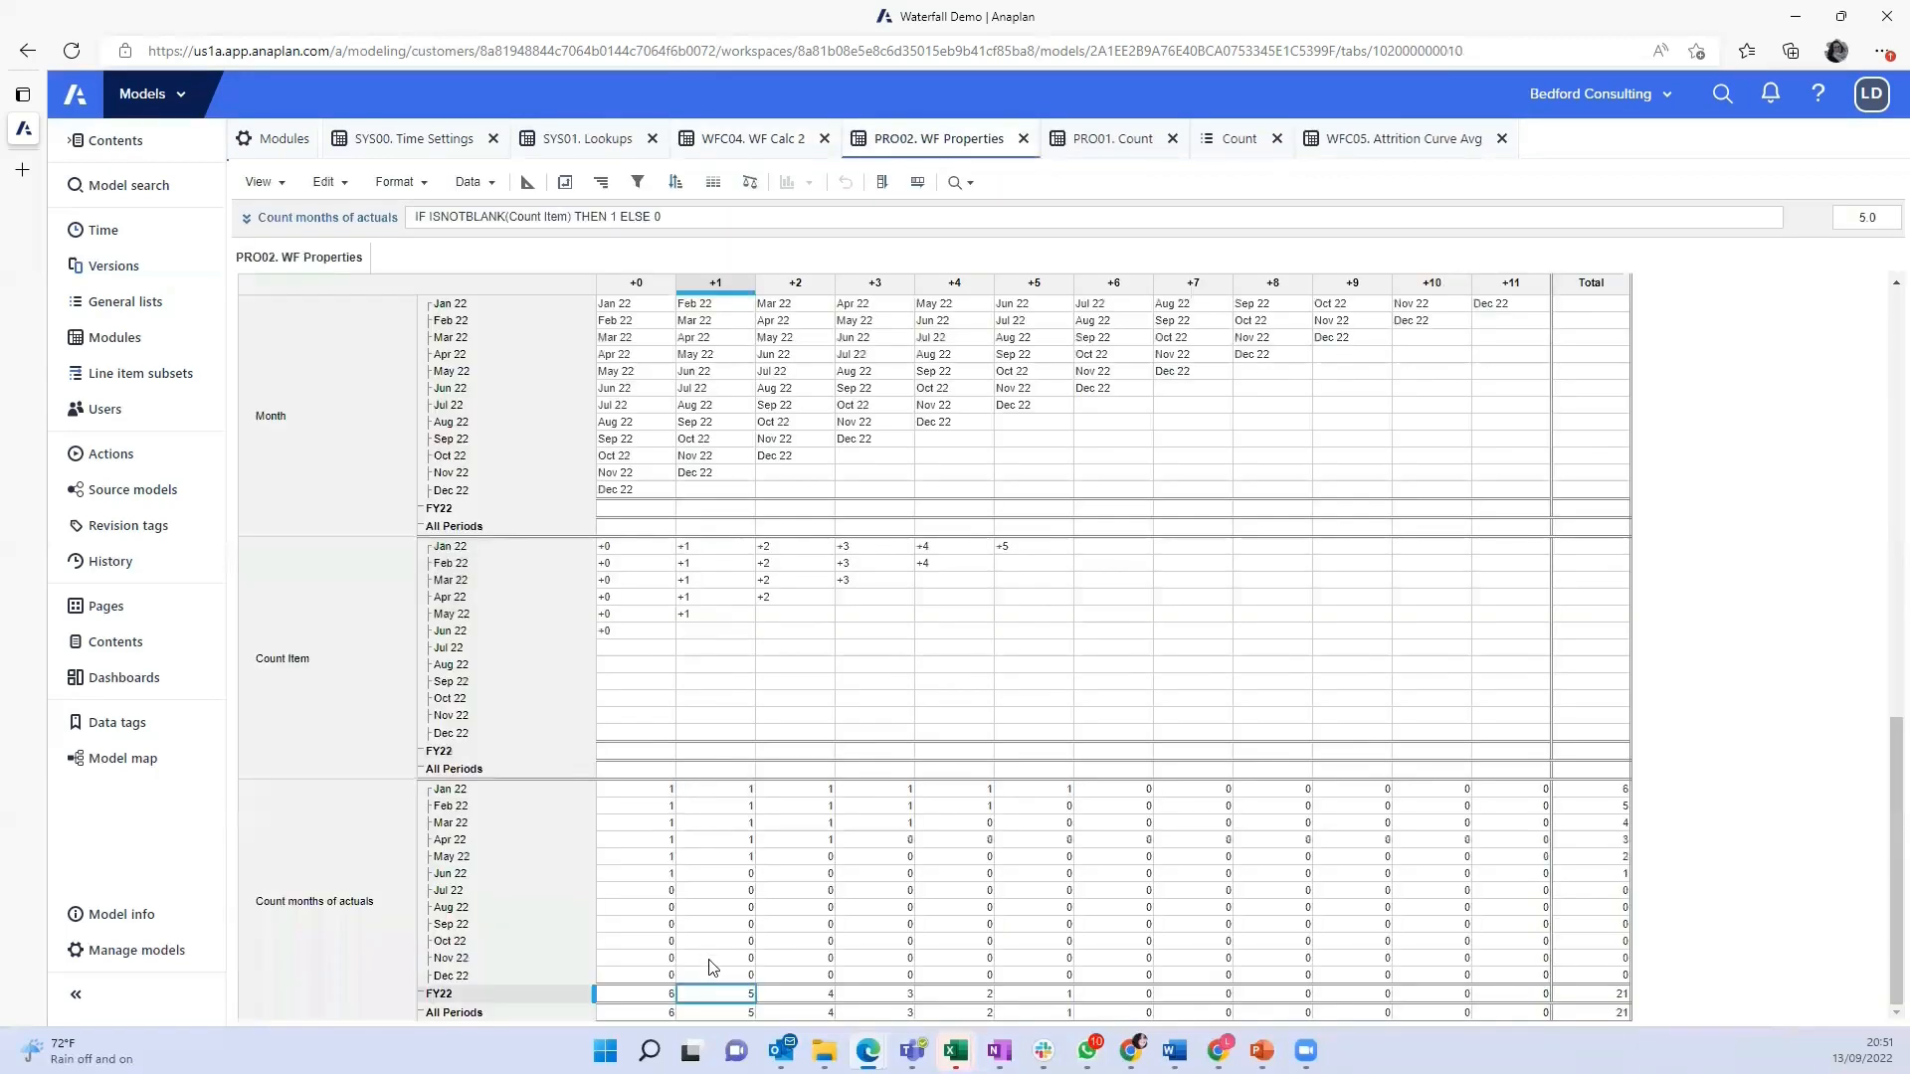
Review the Attrition% curve in WFC05 for counts +0 to +5 and for counts +6 to +11
{"action": "left_click", "coordinate": [1373, 144]}
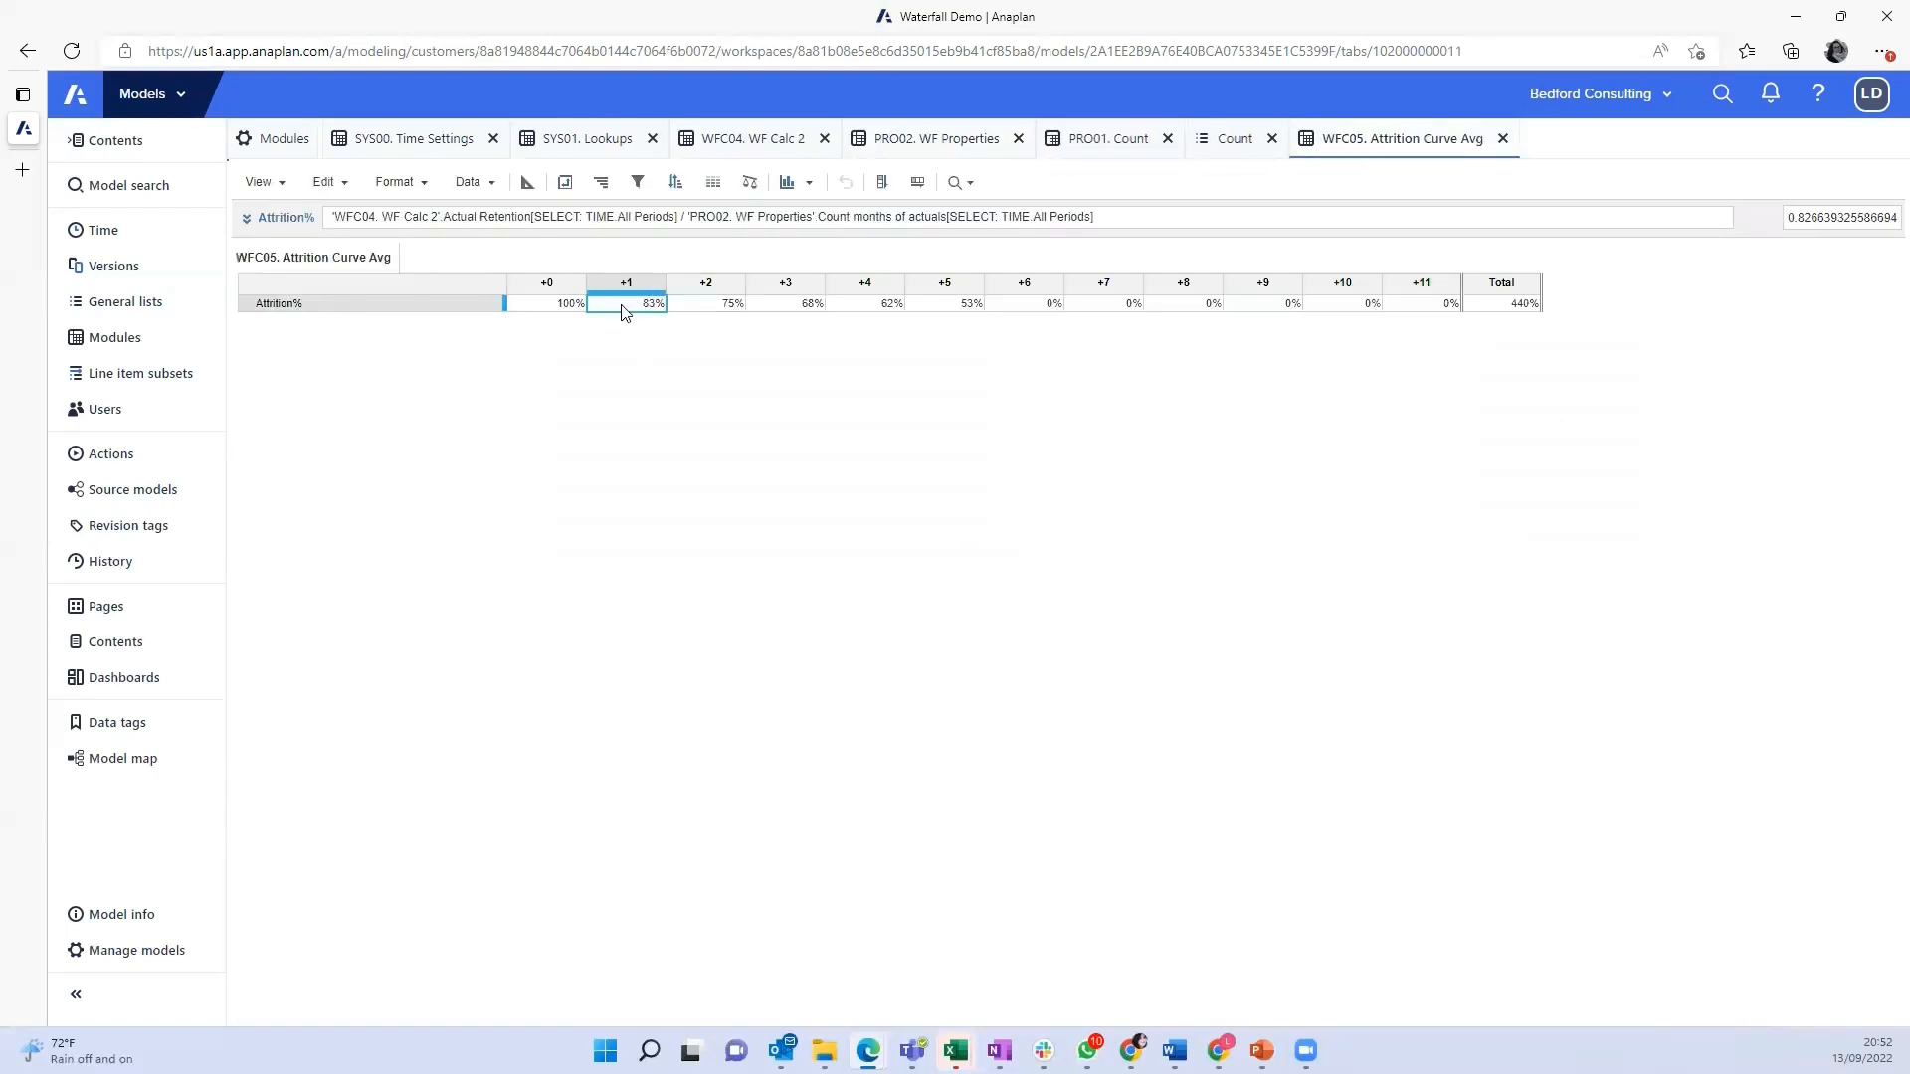
{"action": "left_click_drag", "start_coordinate": [554, 306], "coordinate": [948, 309]}
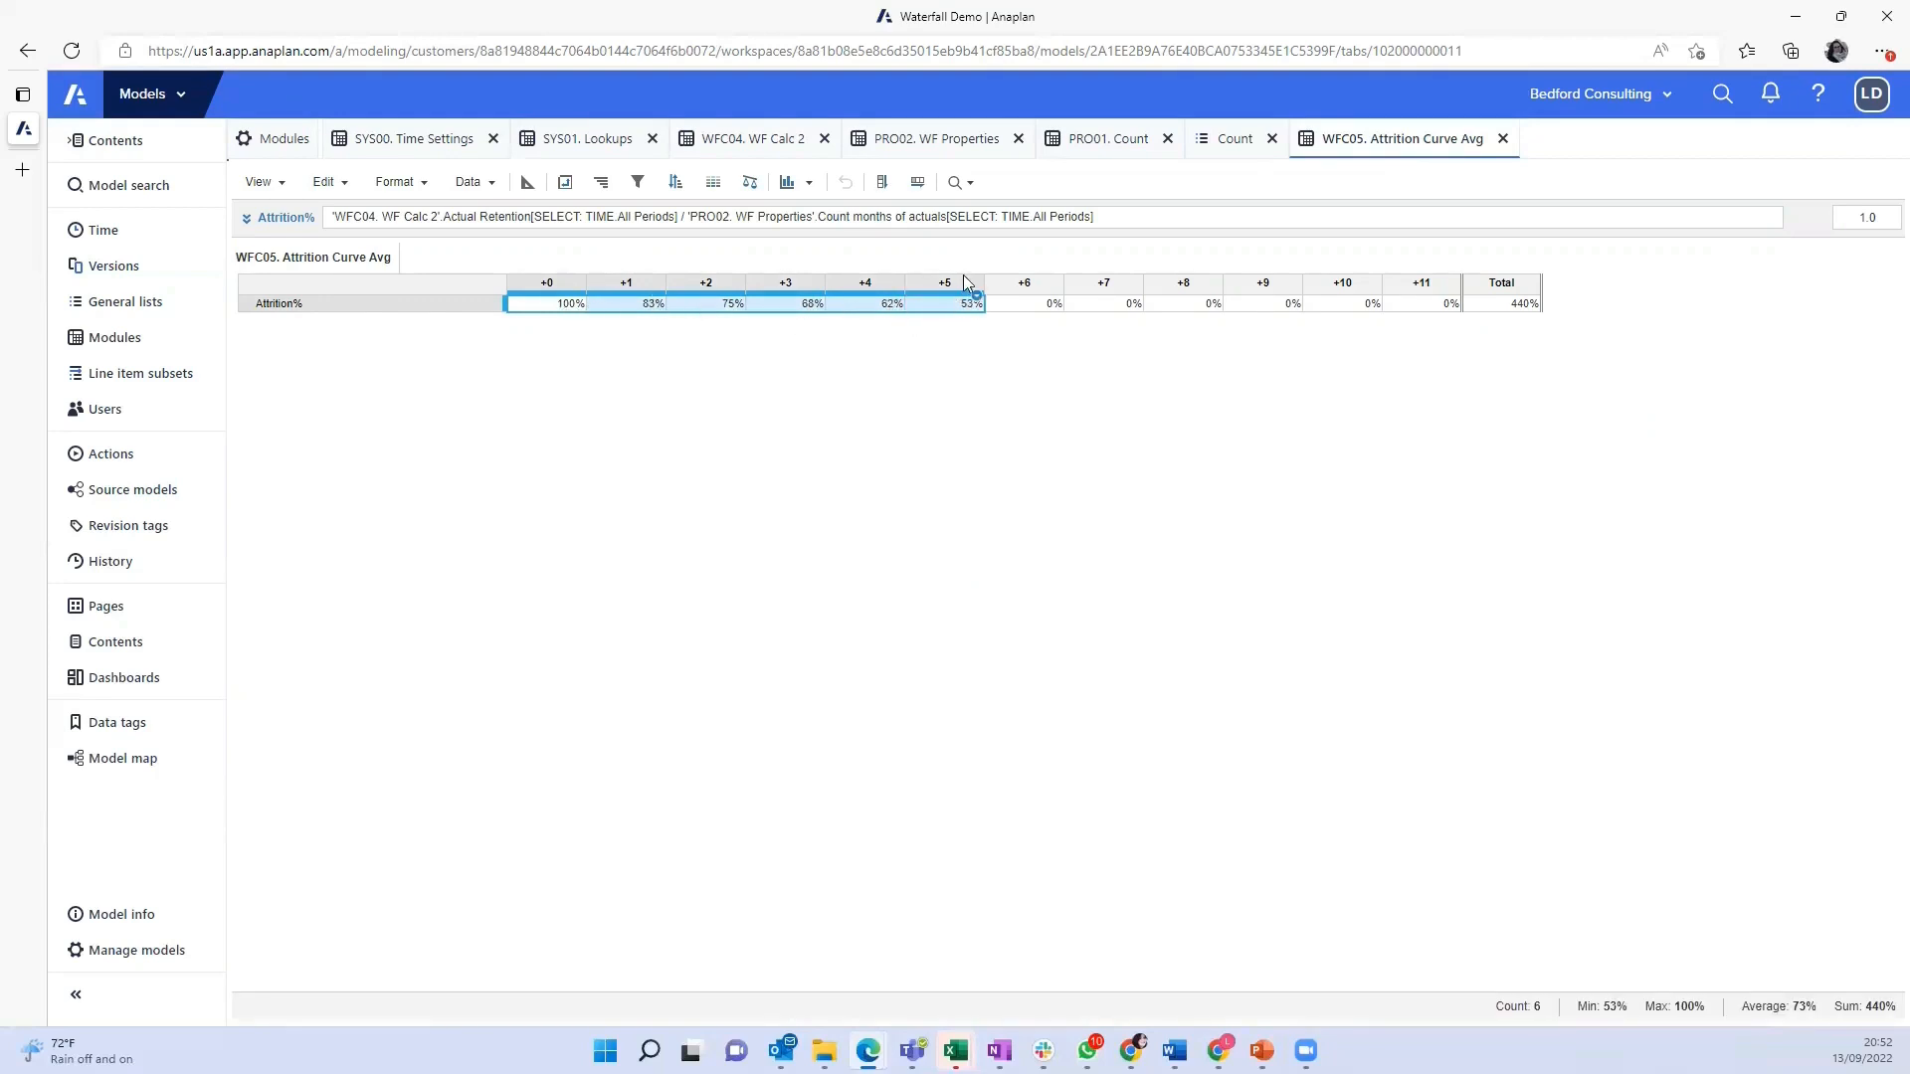
{"action": "left_click_drag", "start_coordinate": [1015, 307], "coordinate": [1429, 323]}
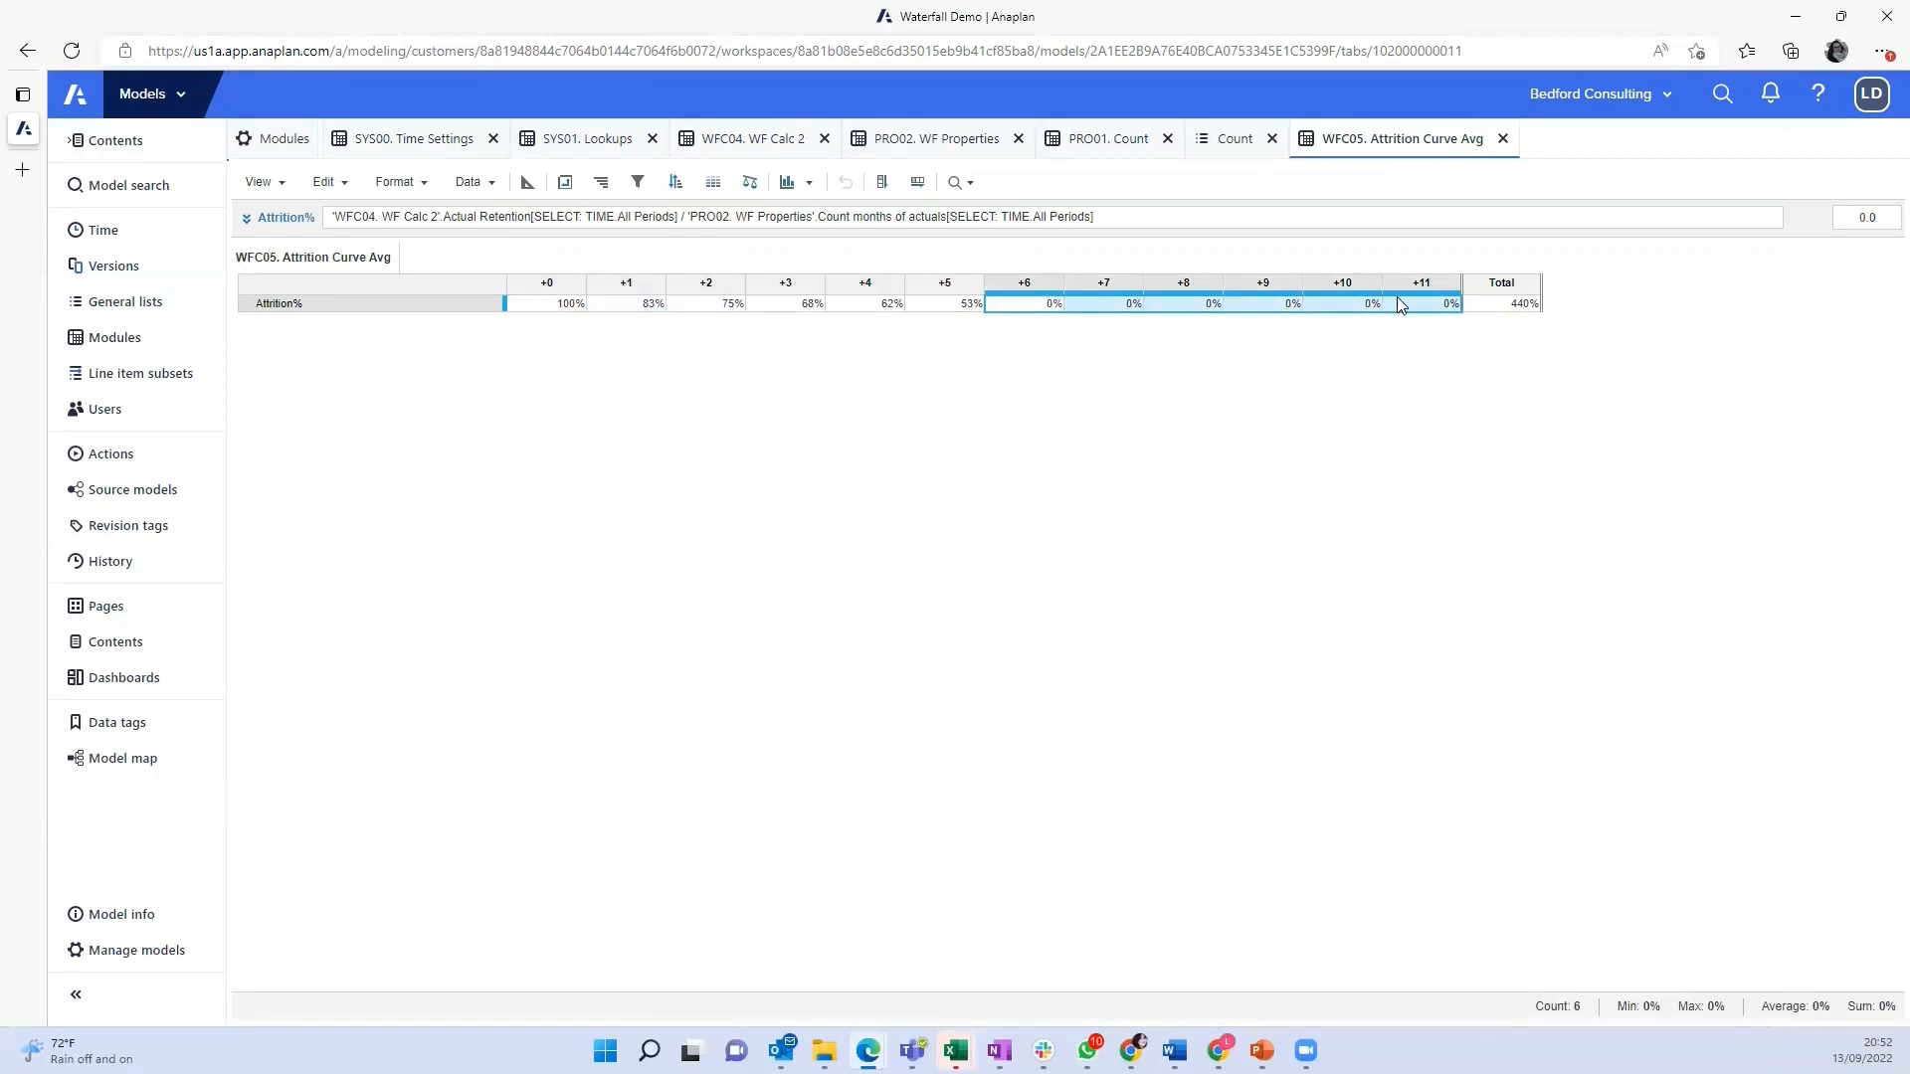
{"action": "left_click", "coordinate": [1423, 306]}
{"action": "left_click", "coordinate": [1042, 309]}
{"action": "left_click_drag", "start_coordinate": [1041, 309], "coordinate": [1422, 308]}
Add the line items Override Attrition% and Final Attrition% to WFC05. Attrition Curve Avg
{"action": "left_click", "coordinate": [532, 184]}
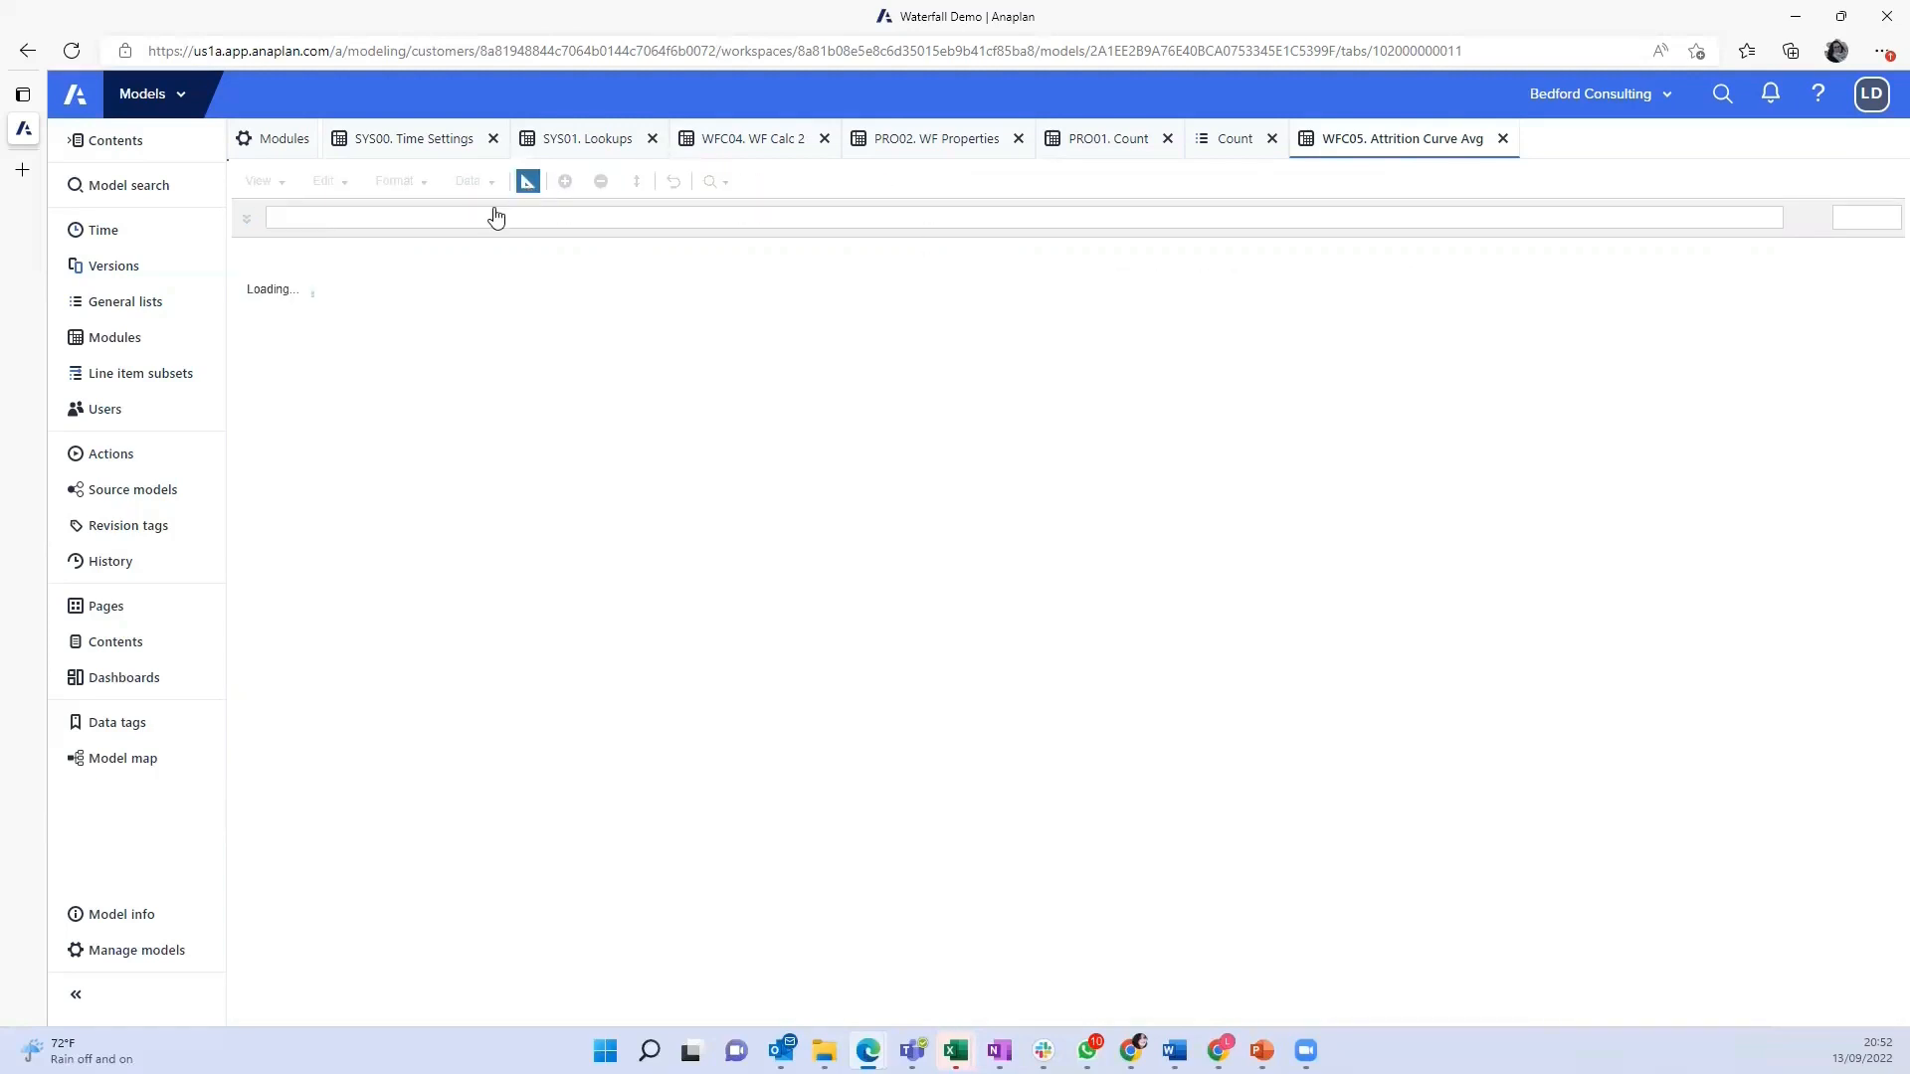
{"action": "left_click", "coordinate": [564, 180]}
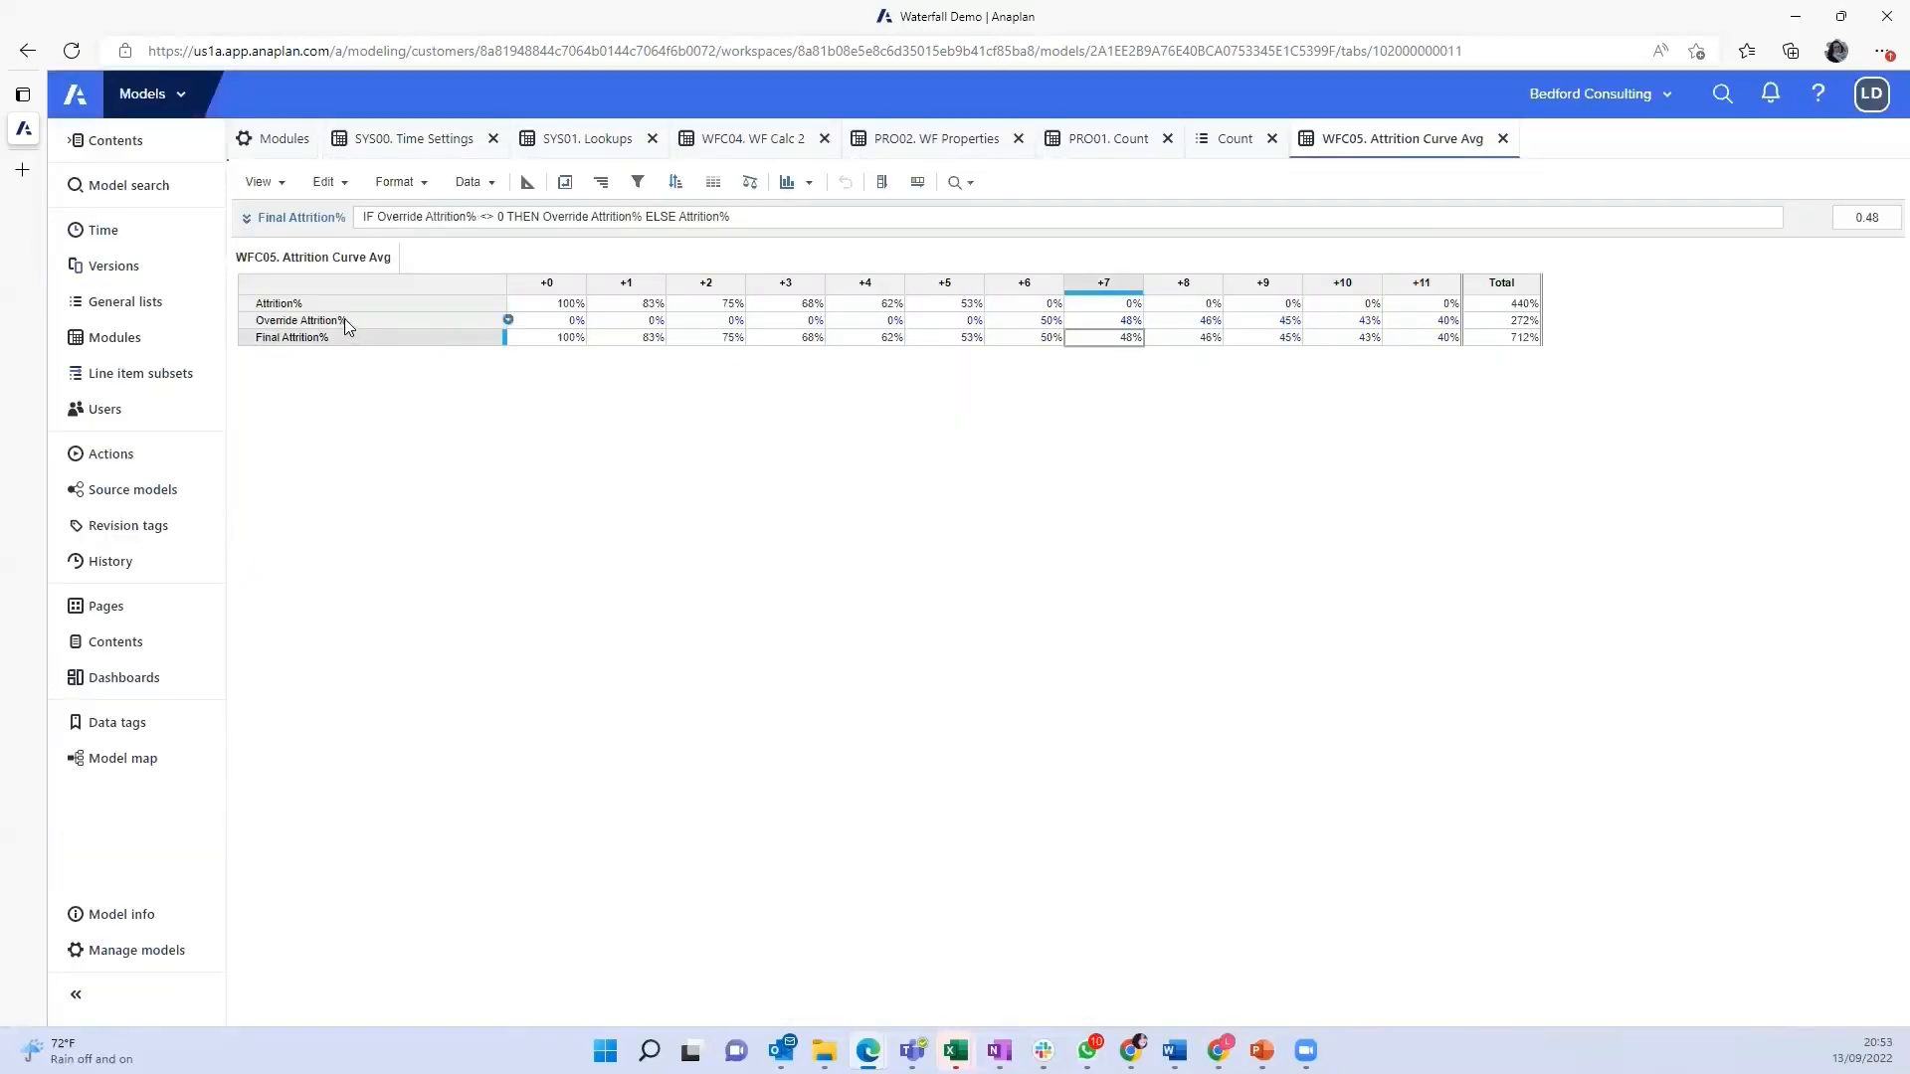
Examine the Override Attrition% values for +6 to +11 and the Final Attrition% curve across all counts
{"action": "left_click_drag", "start_coordinate": [1044, 321], "coordinate": [1433, 320]}
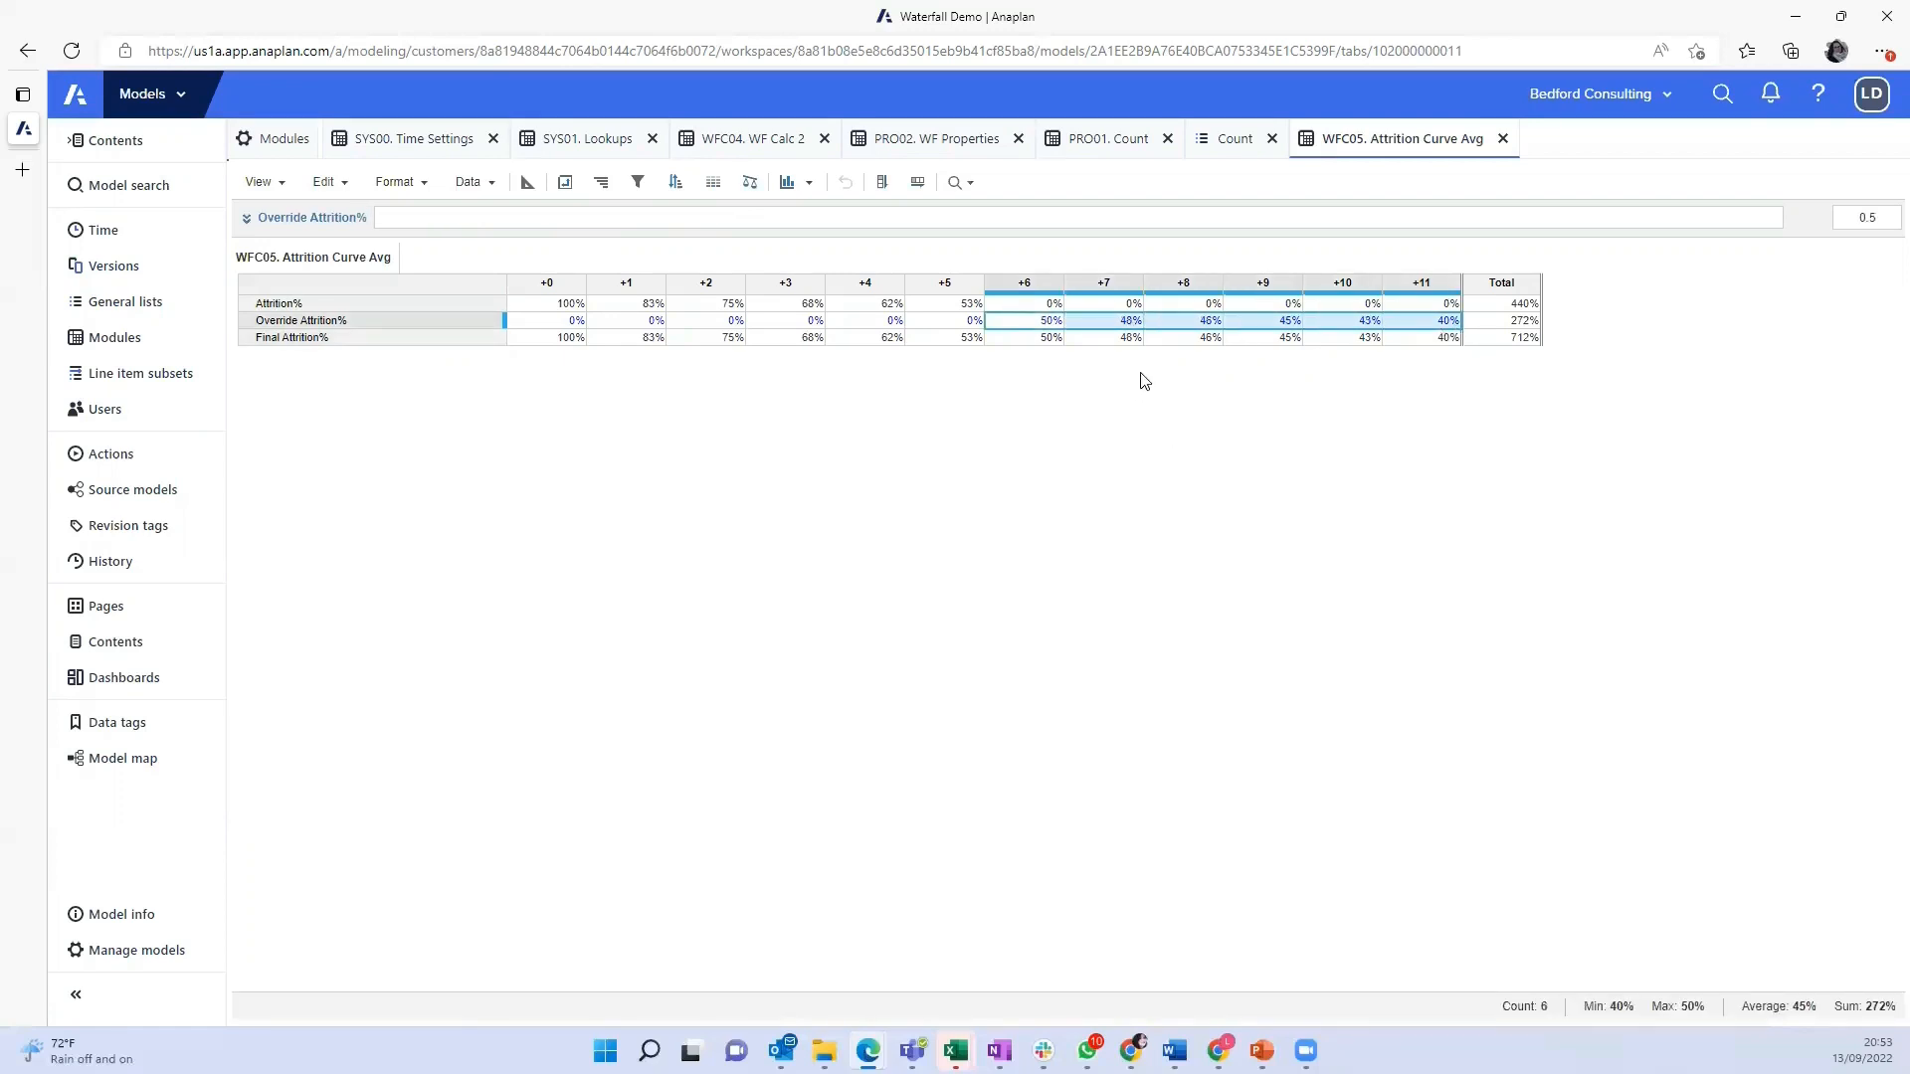
{"action": "left_click", "coordinate": [1052, 339]}
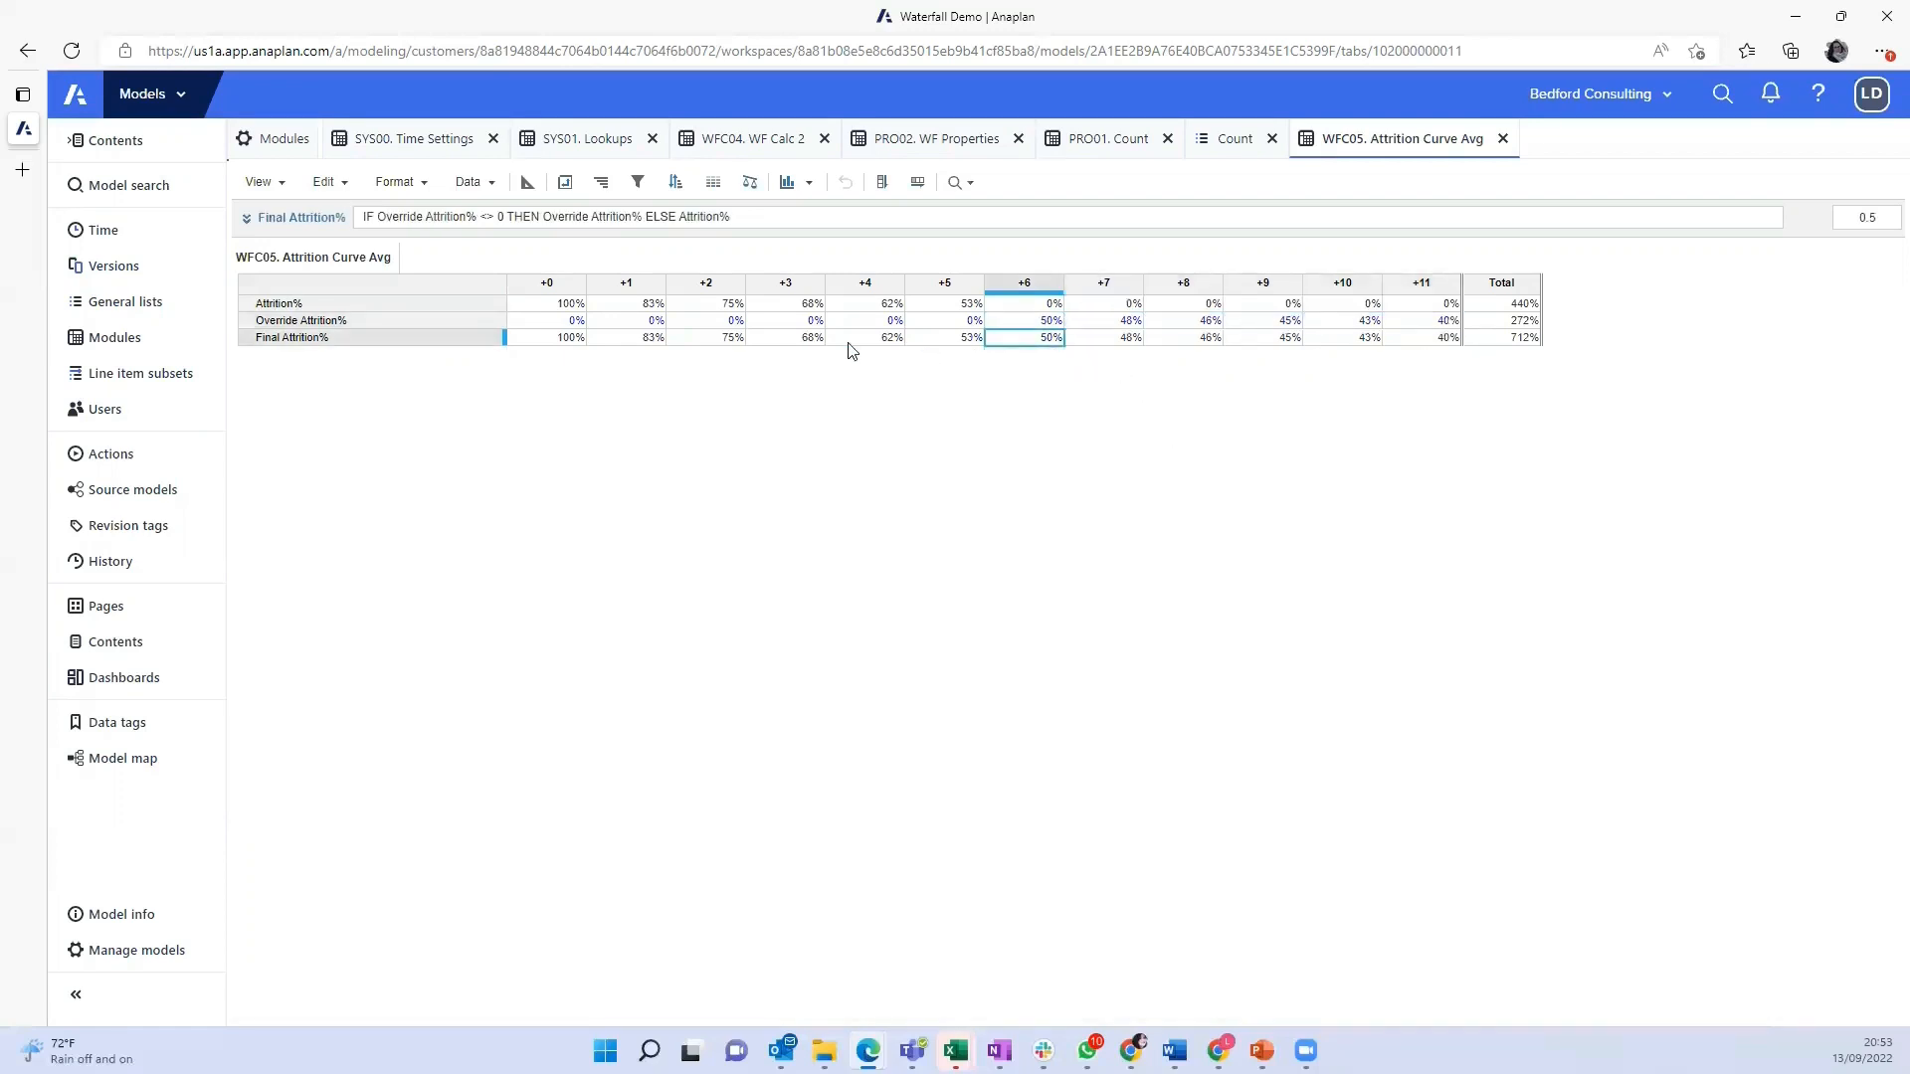
{"action": "left_click_drag", "start_coordinate": [562, 338], "coordinate": [1447, 338]}
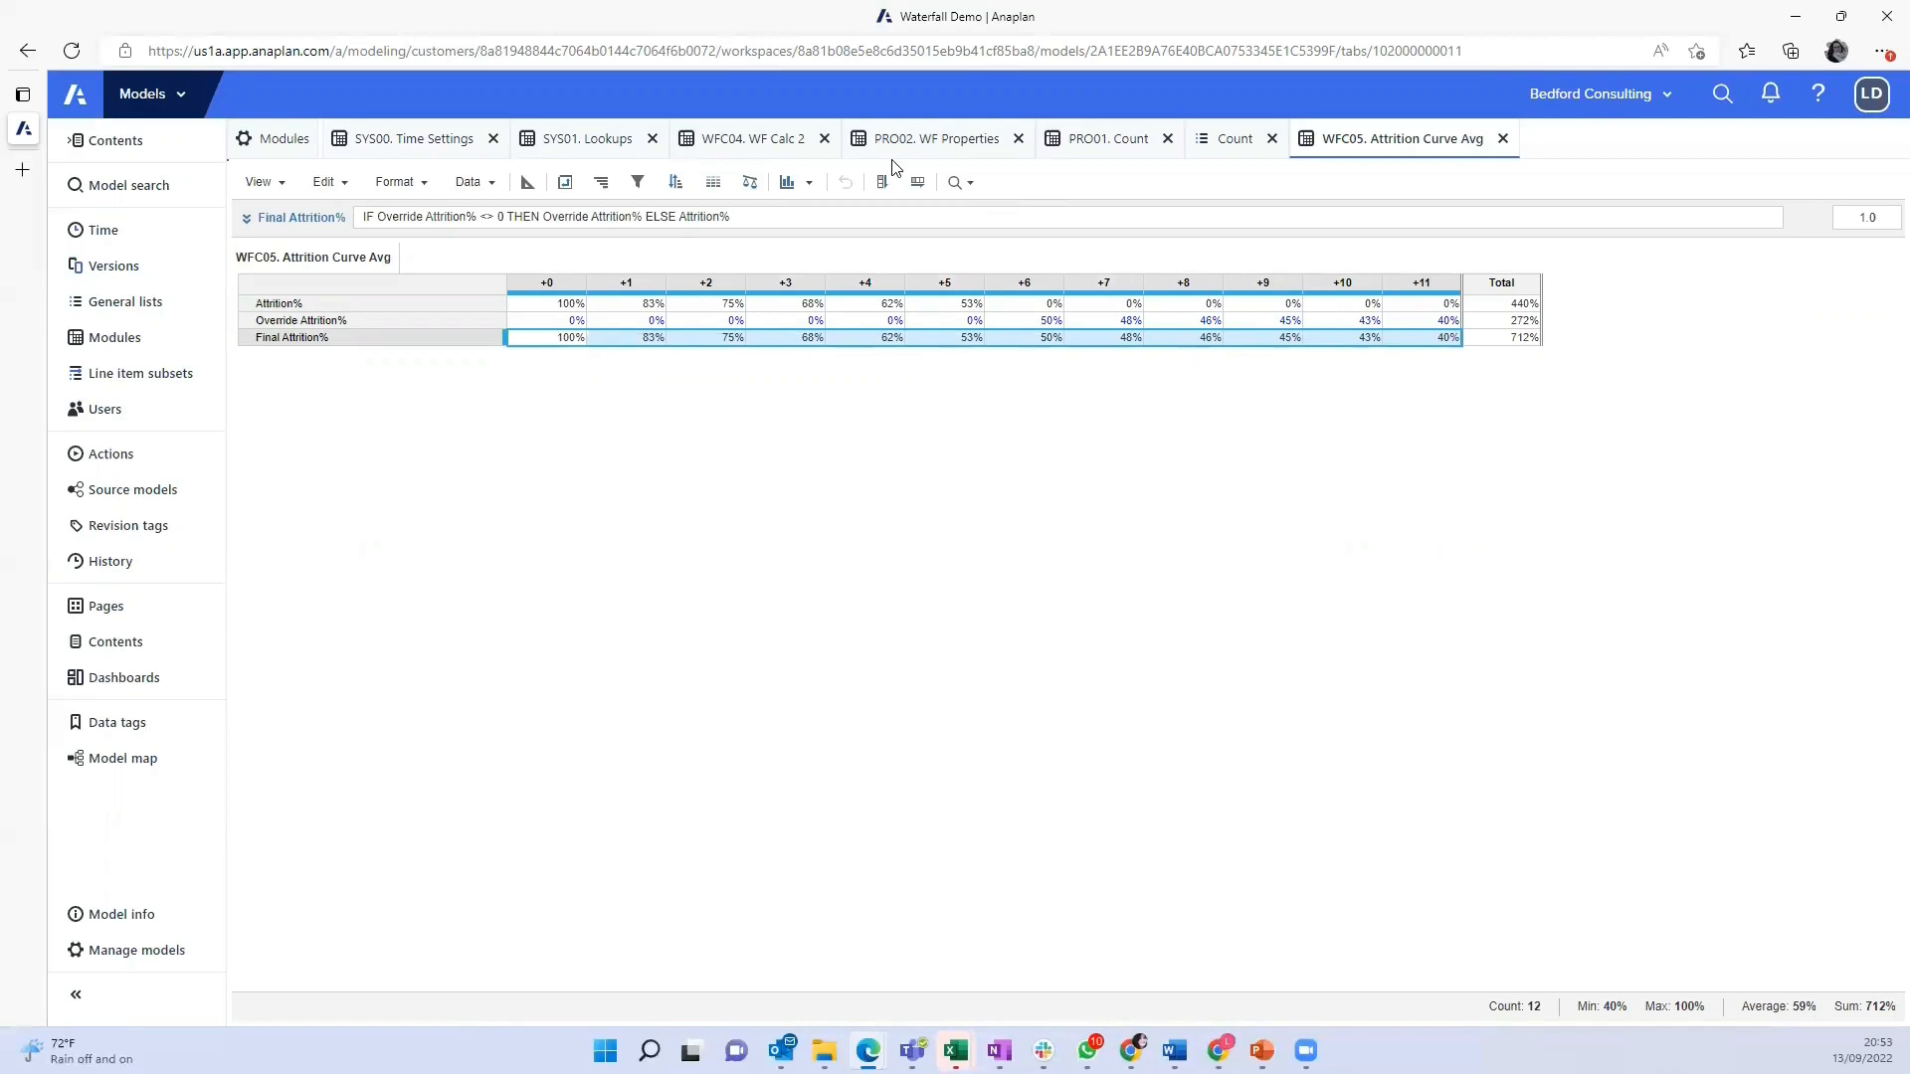
Add the line items Forecast +0 and Final Forecast to WFC04. WF Calc 2 below Actual Retention
{"action": "left_click", "coordinate": [794, 151]}
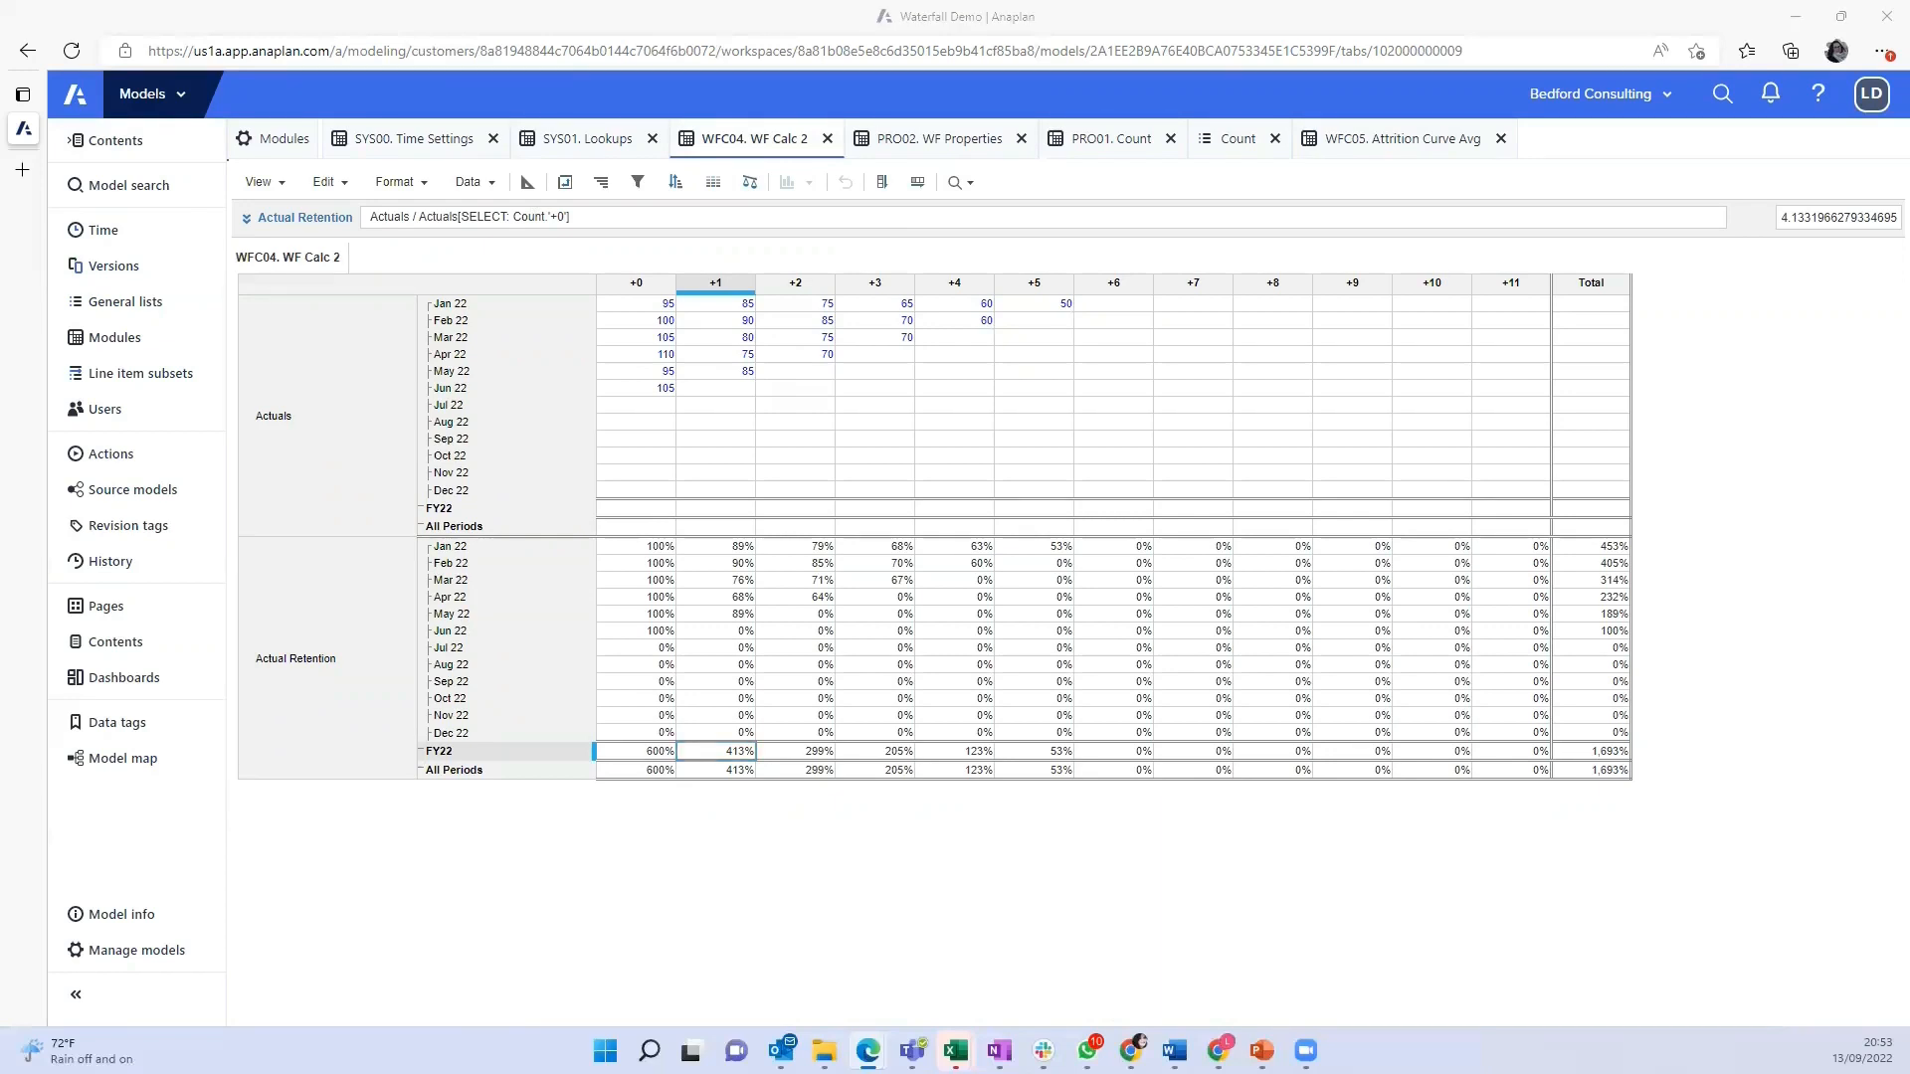
{"action": "left_click", "coordinate": [528, 181]}
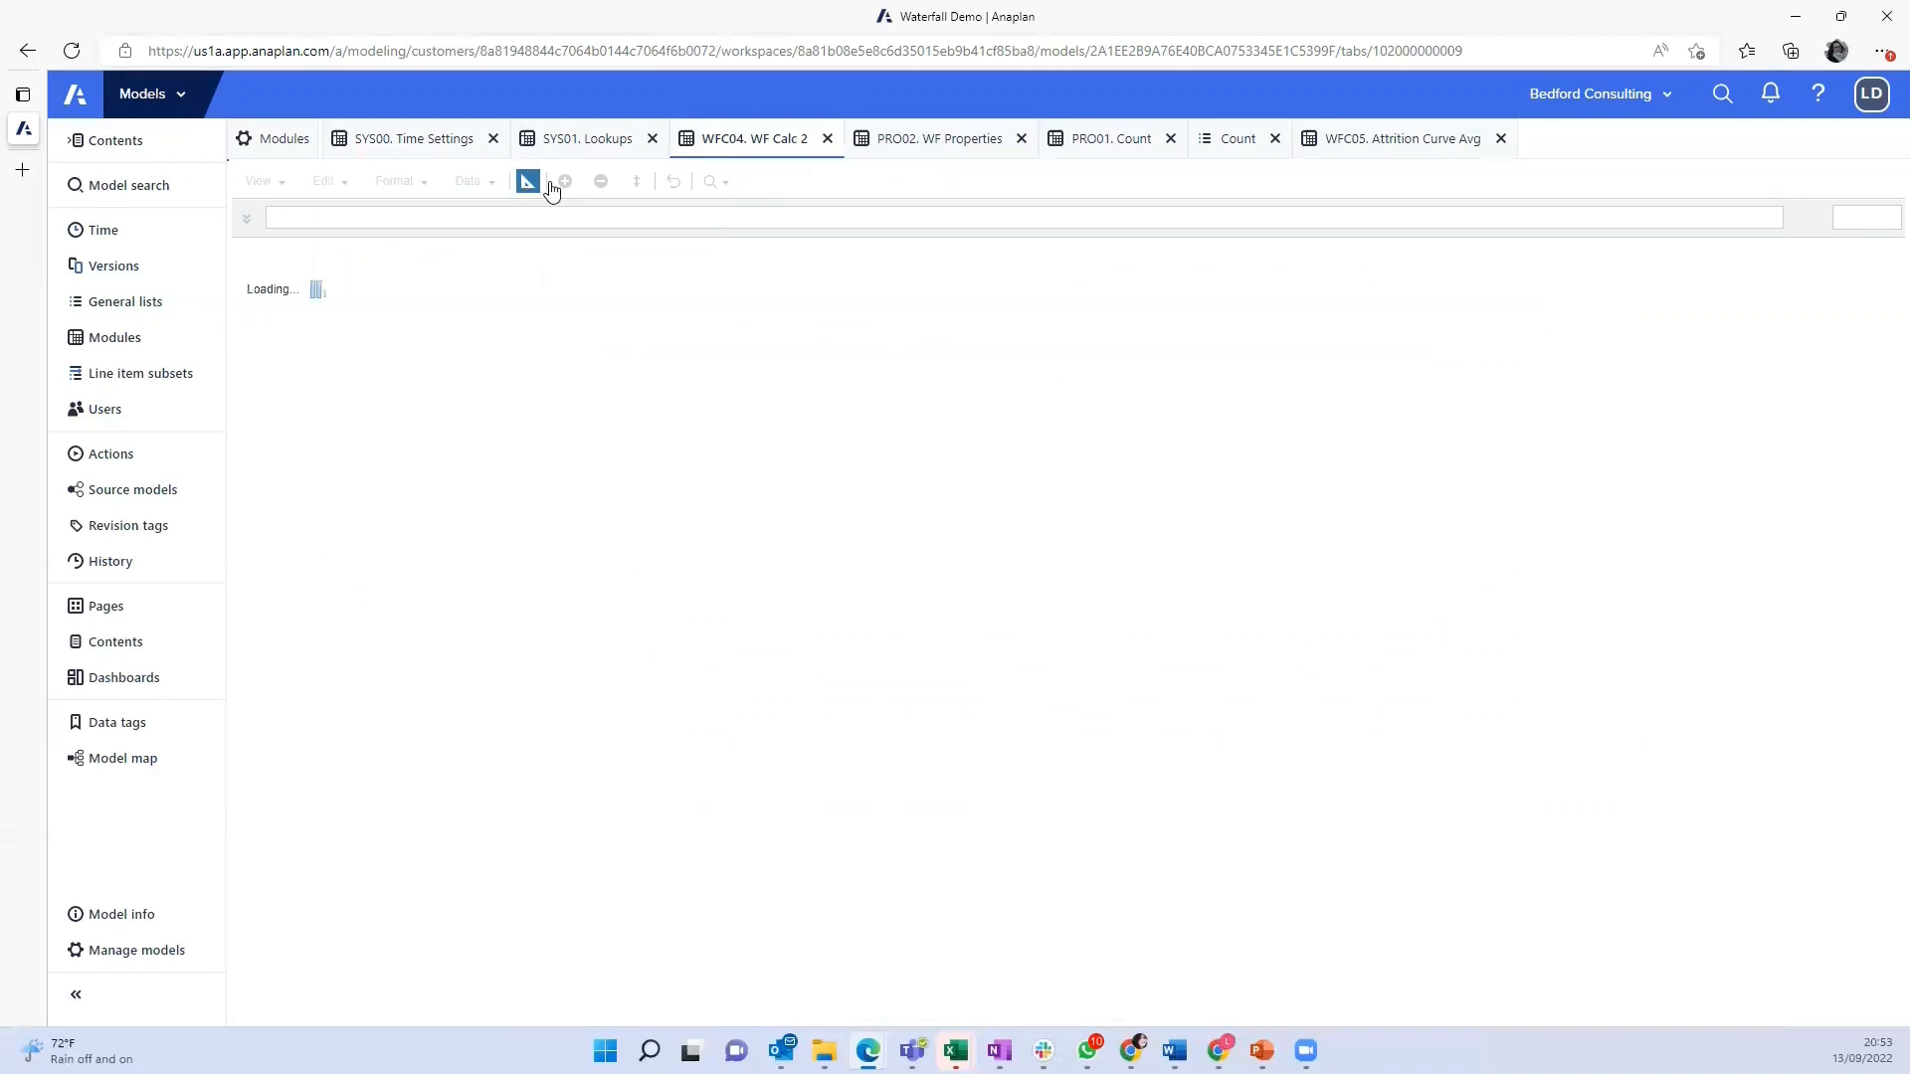
{"action": "left_click", "coordinate": [564, 182]}
{"action": "type", "text": "For"}
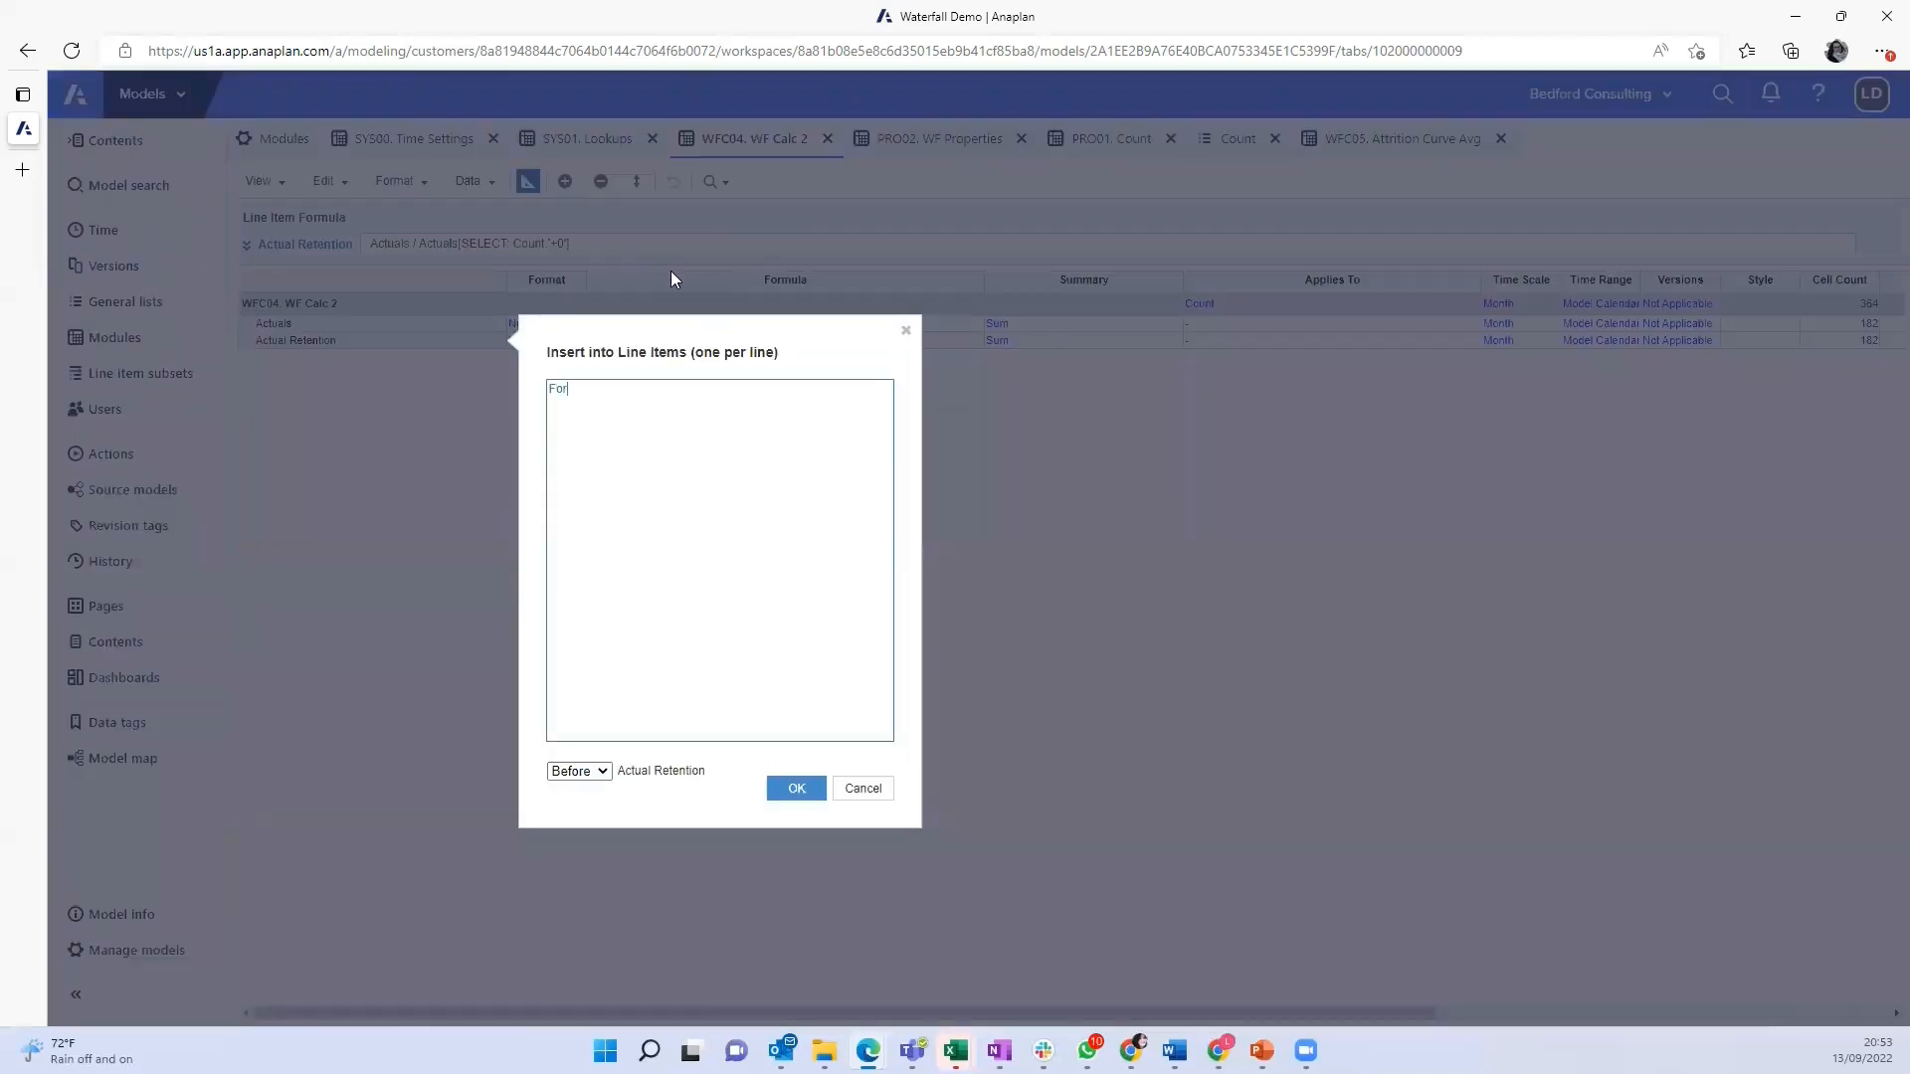
{"action": "type", "text": "ecast +0"}
{"action": "key", "text": "Return"}
{"action": "type", "text": "Forecast +0 Final"}
{"action": "left_click", "coordinate": [806, 788]}
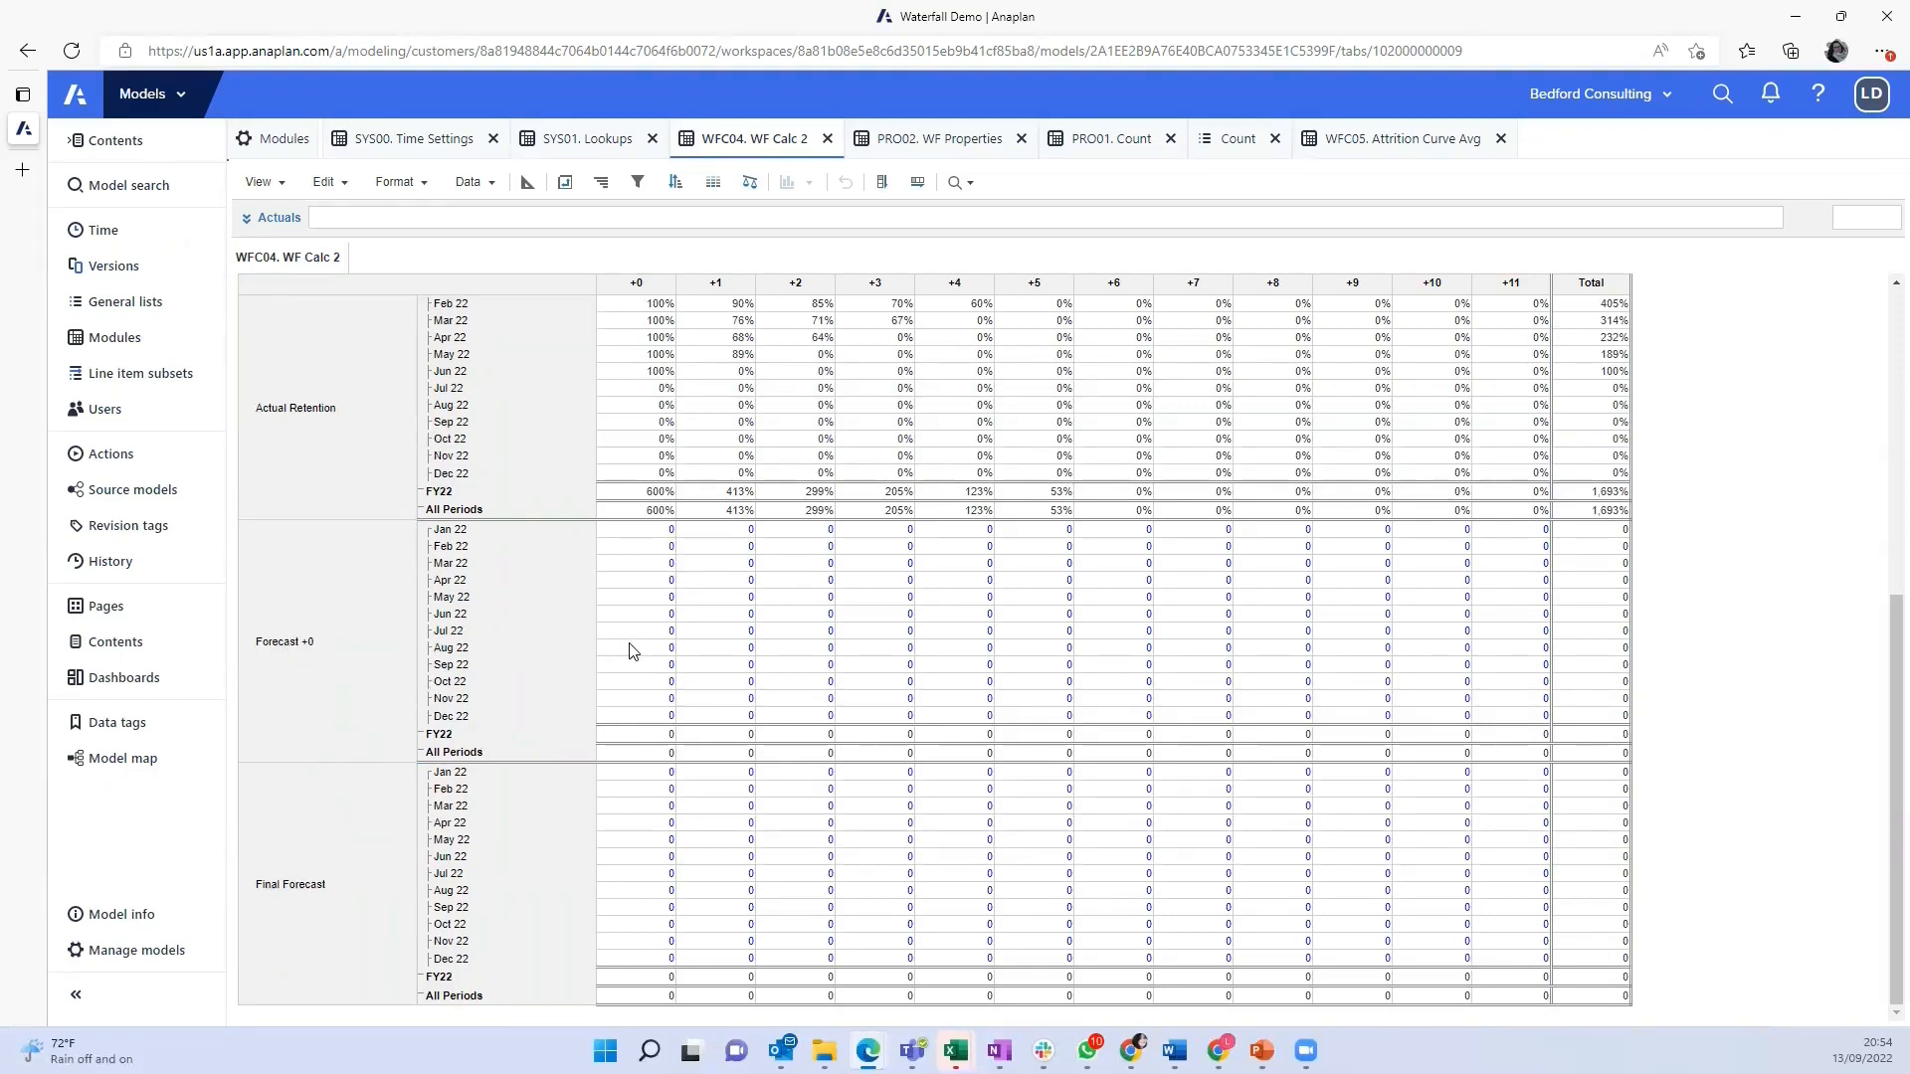
Open the module WFC01. New Clients and clear the New Clients values for Jan 22 to Mar 22
{"action": "left_click_drag", "start_coordinate": [645, 642], "coordinate": [658, 723]}
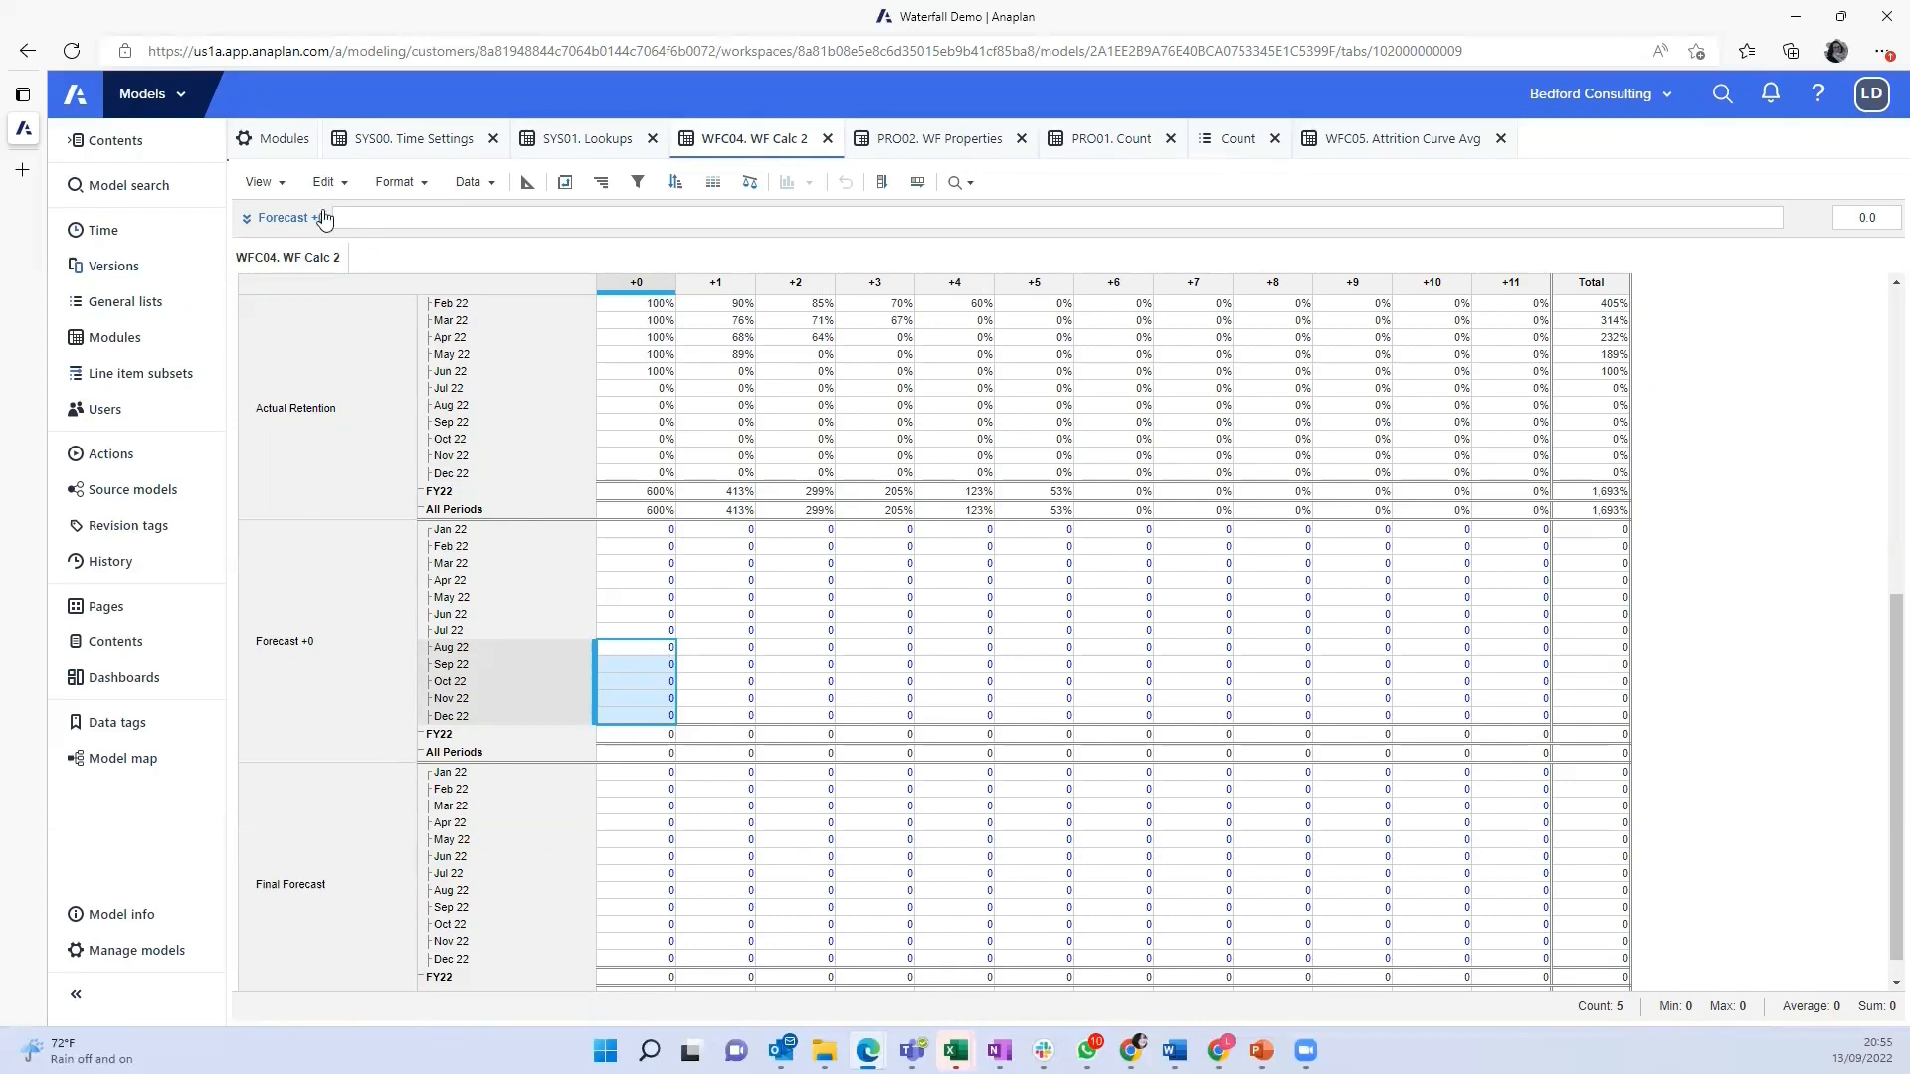
{"action": "left_click", "coordinate": [275, 140]}
{"action": "left_click", "coordinate": [303, 275]}
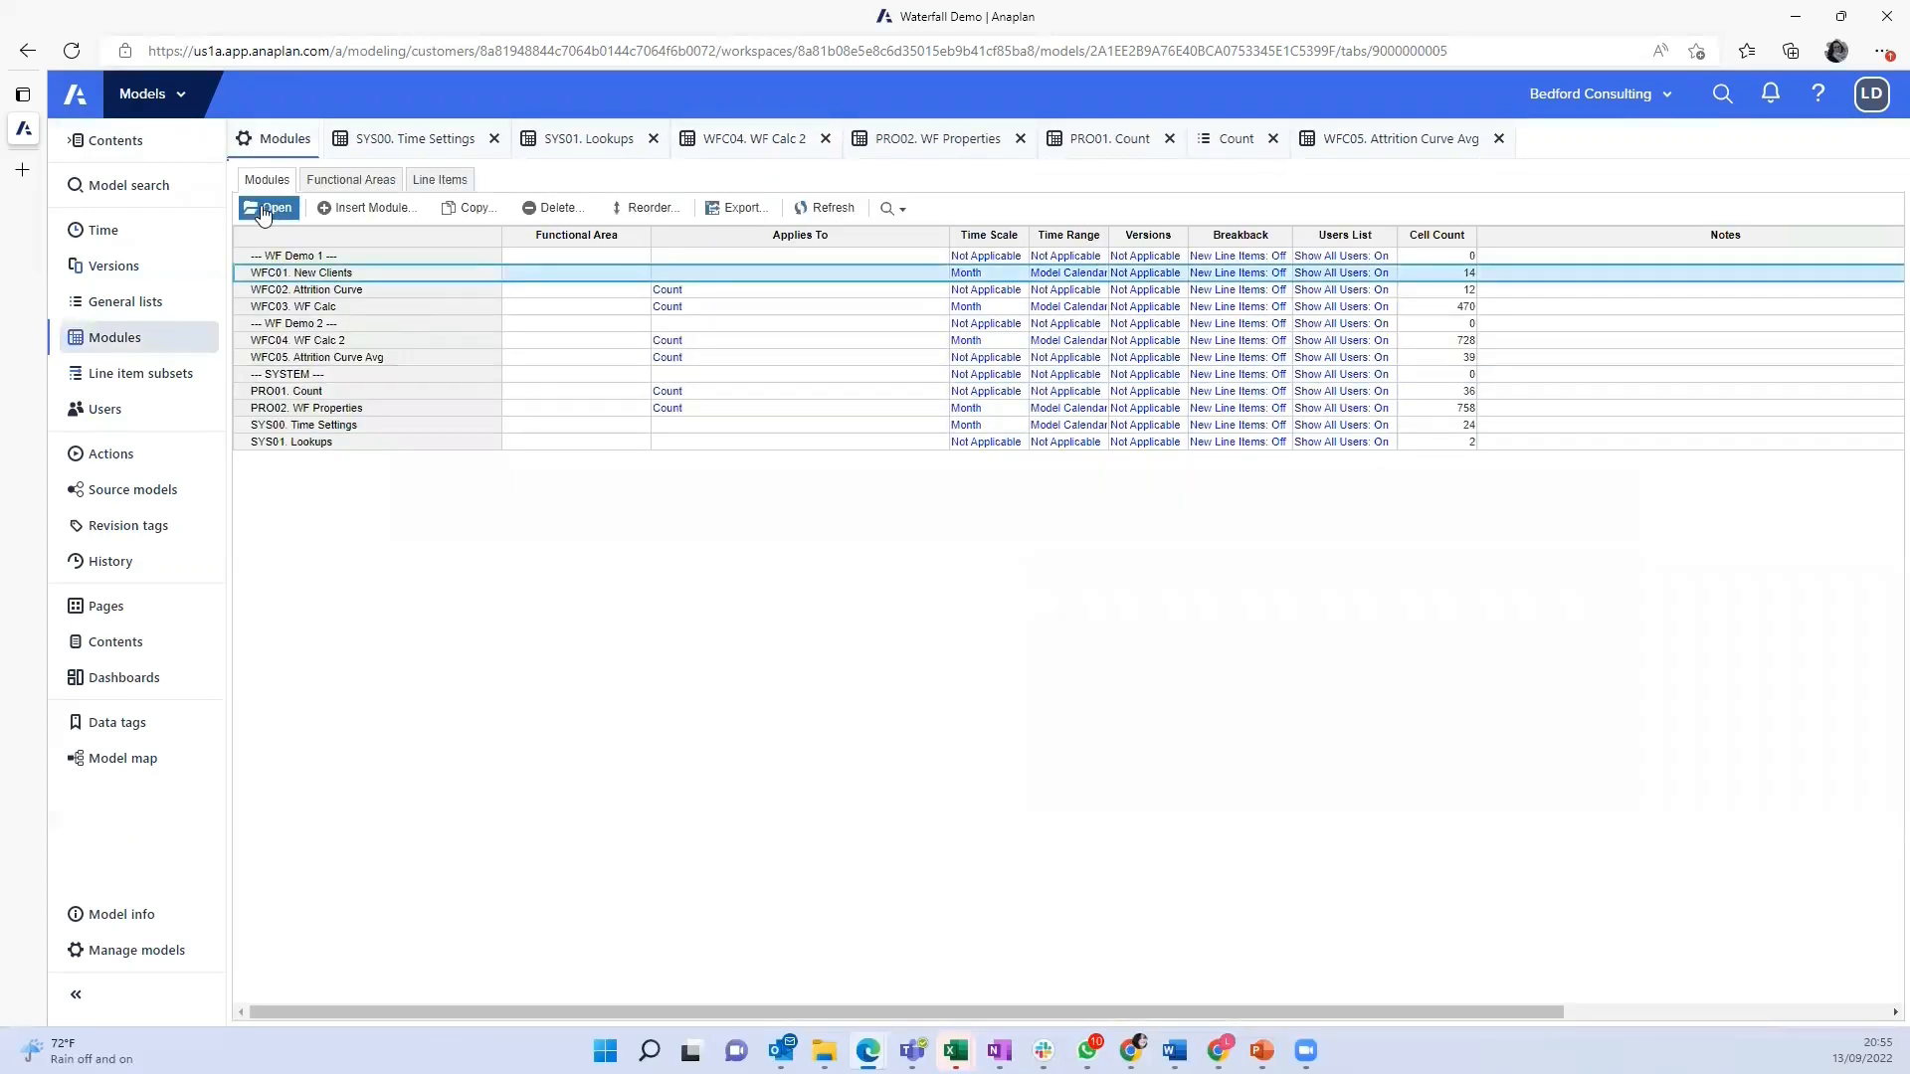
{"action": "left_click", "coordinate": [266, 207]}
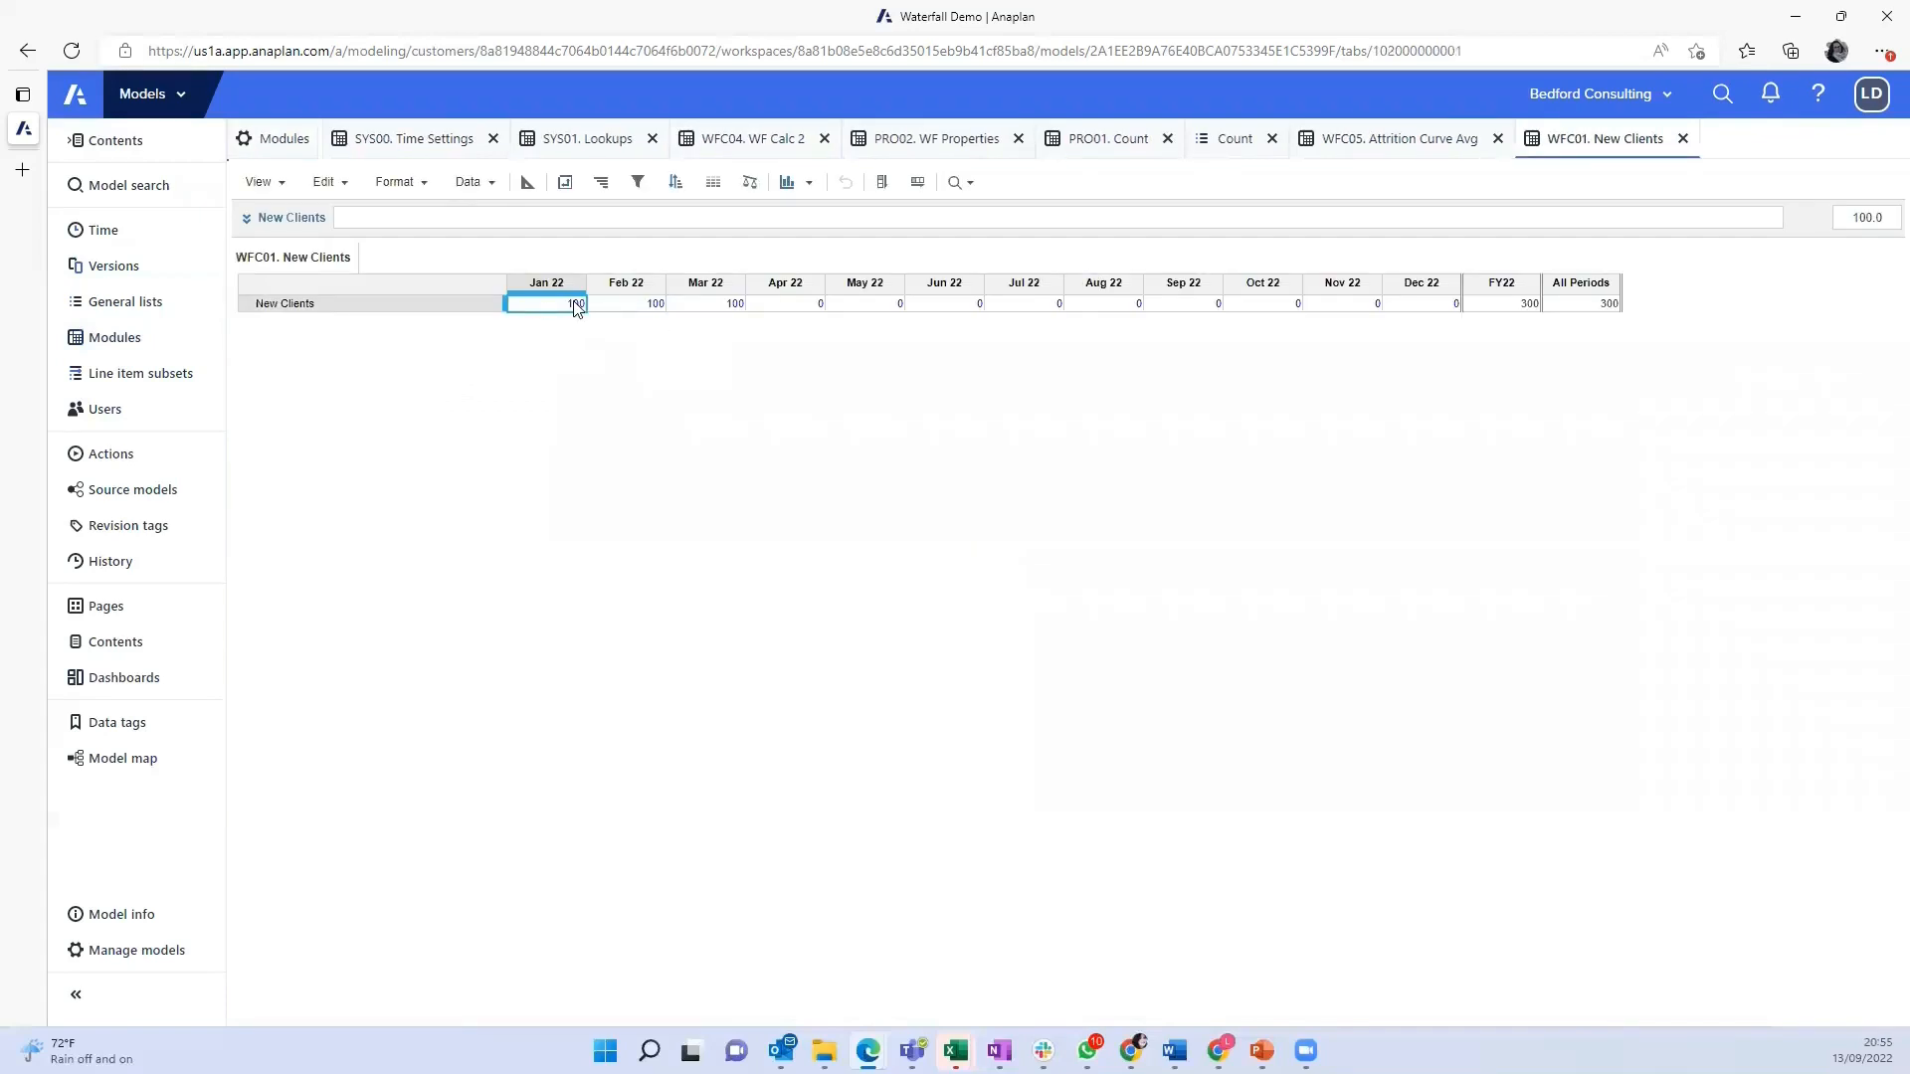
{"action": "left_click_drag", "start_coordinate": [564, 304], "coordinate": [703, 311]}
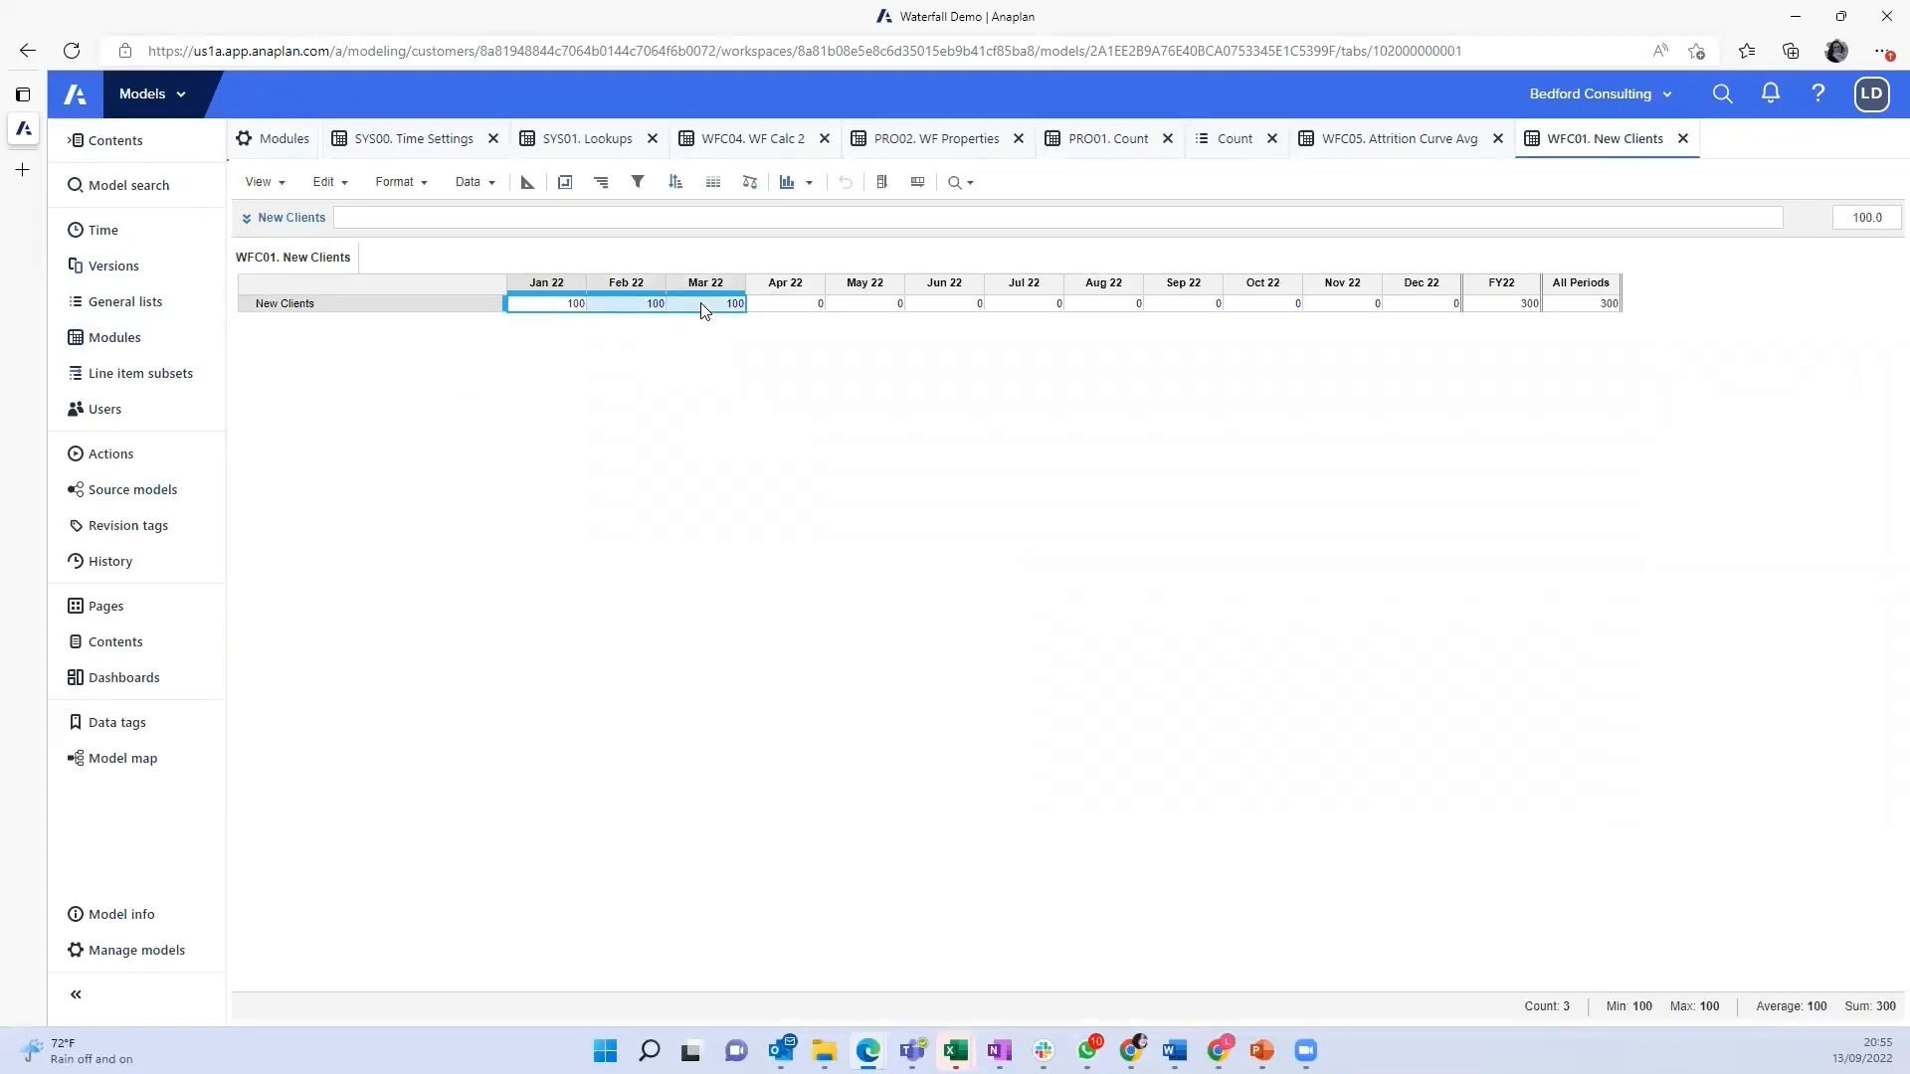
{"action": "key", "text": "Delete"}
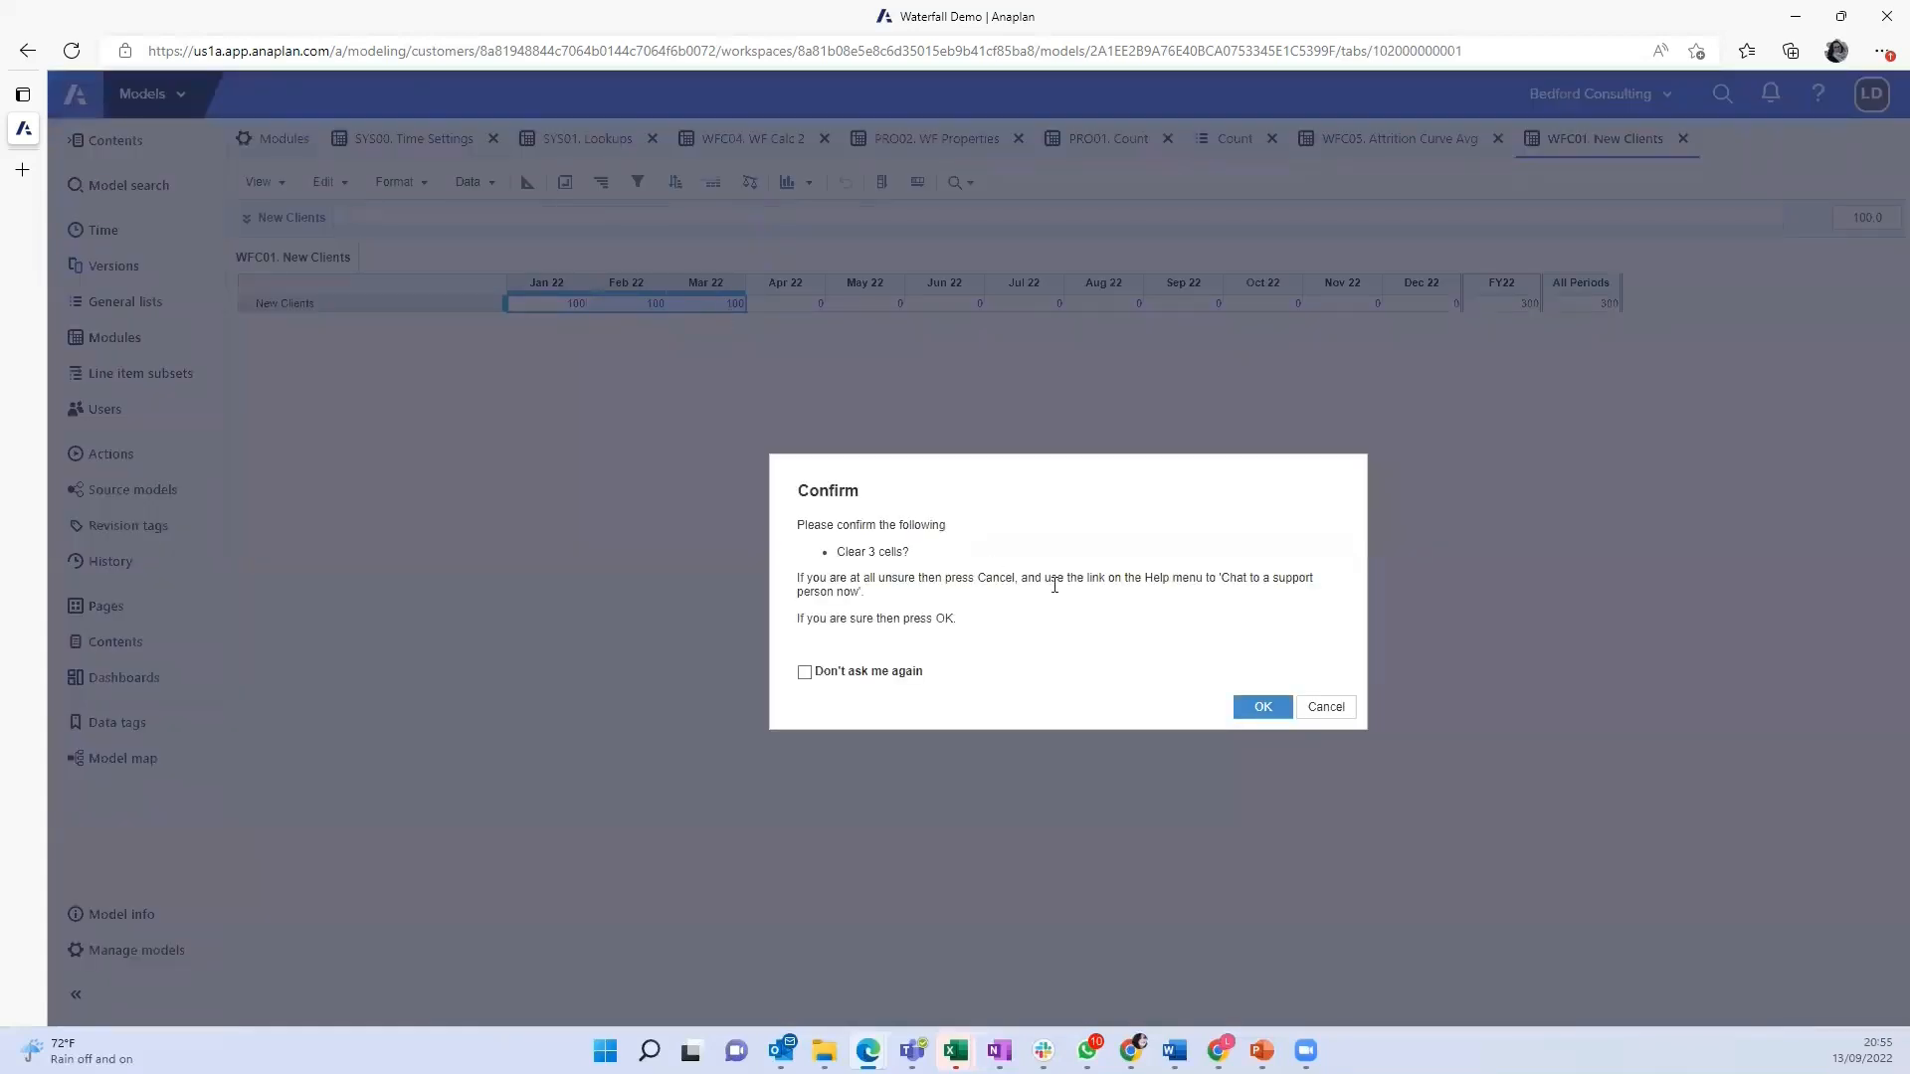
{"action": "left_click", "coordinate": [1261, 706]}
{"action": "left_click", "coordinate": [1017, 305]}
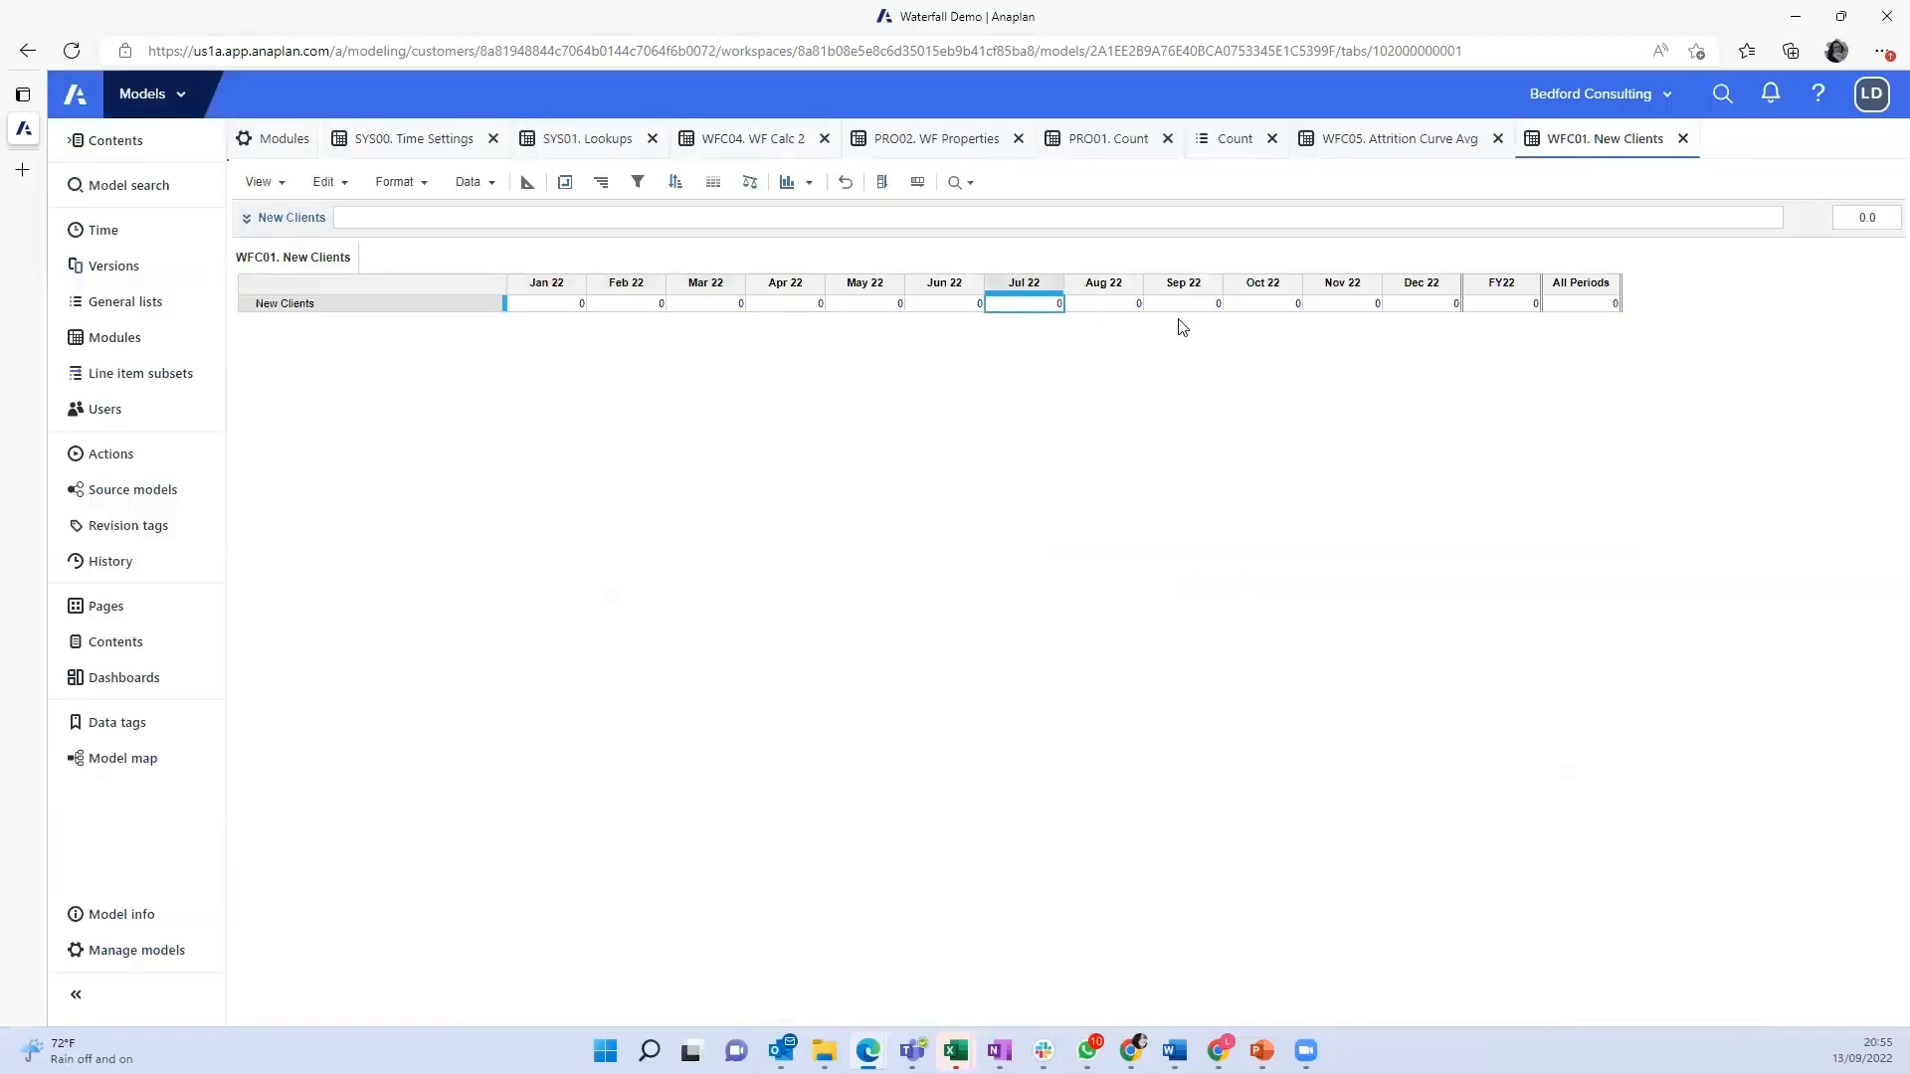
Enter New Clients values of 105, 110, 115, 120, 125 and 130 for Jul 22 to Dec 22
{"action": "type", "text": "1"}
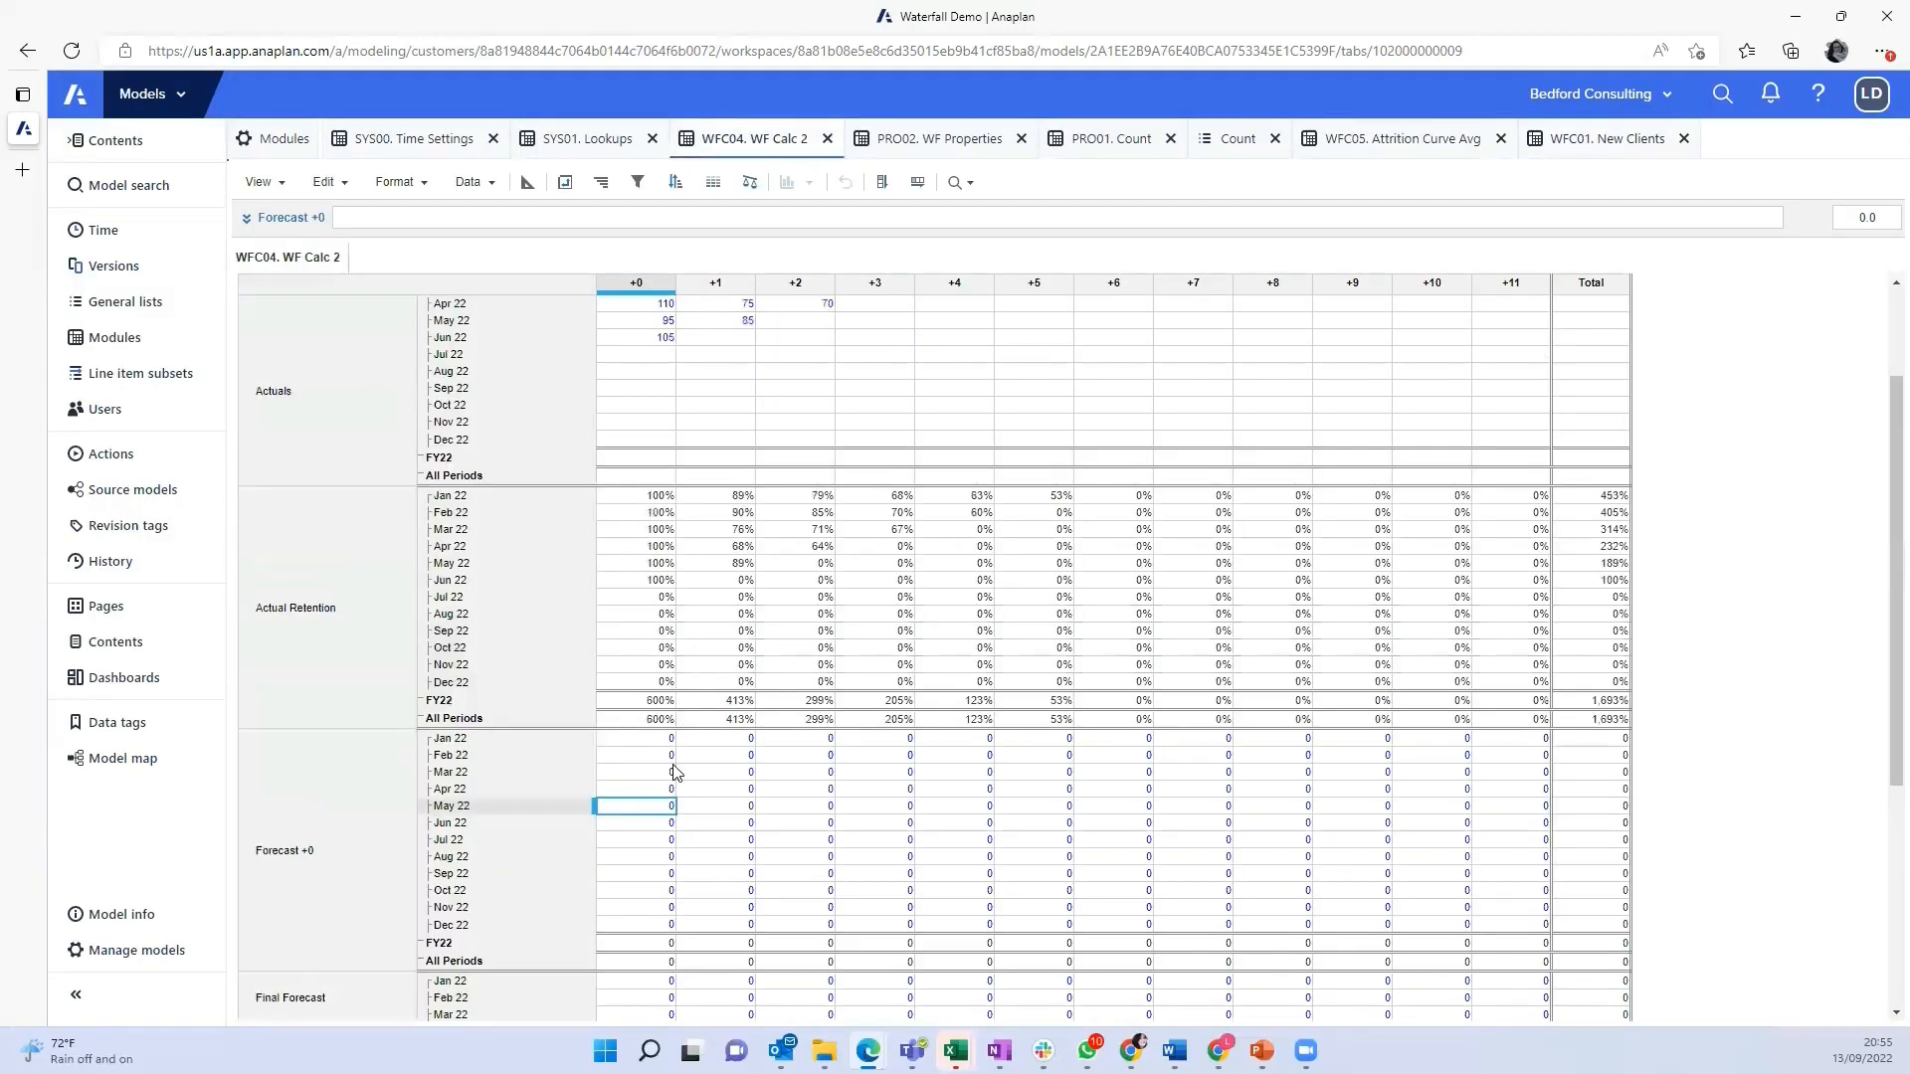
Start the Forecast +0 formula in WFC04. WF Calc 2 with If 'PRO02. WF Properties'.Actuals? then Actuals else if
{"action": "left_click", "coordinate": [665, 774]}
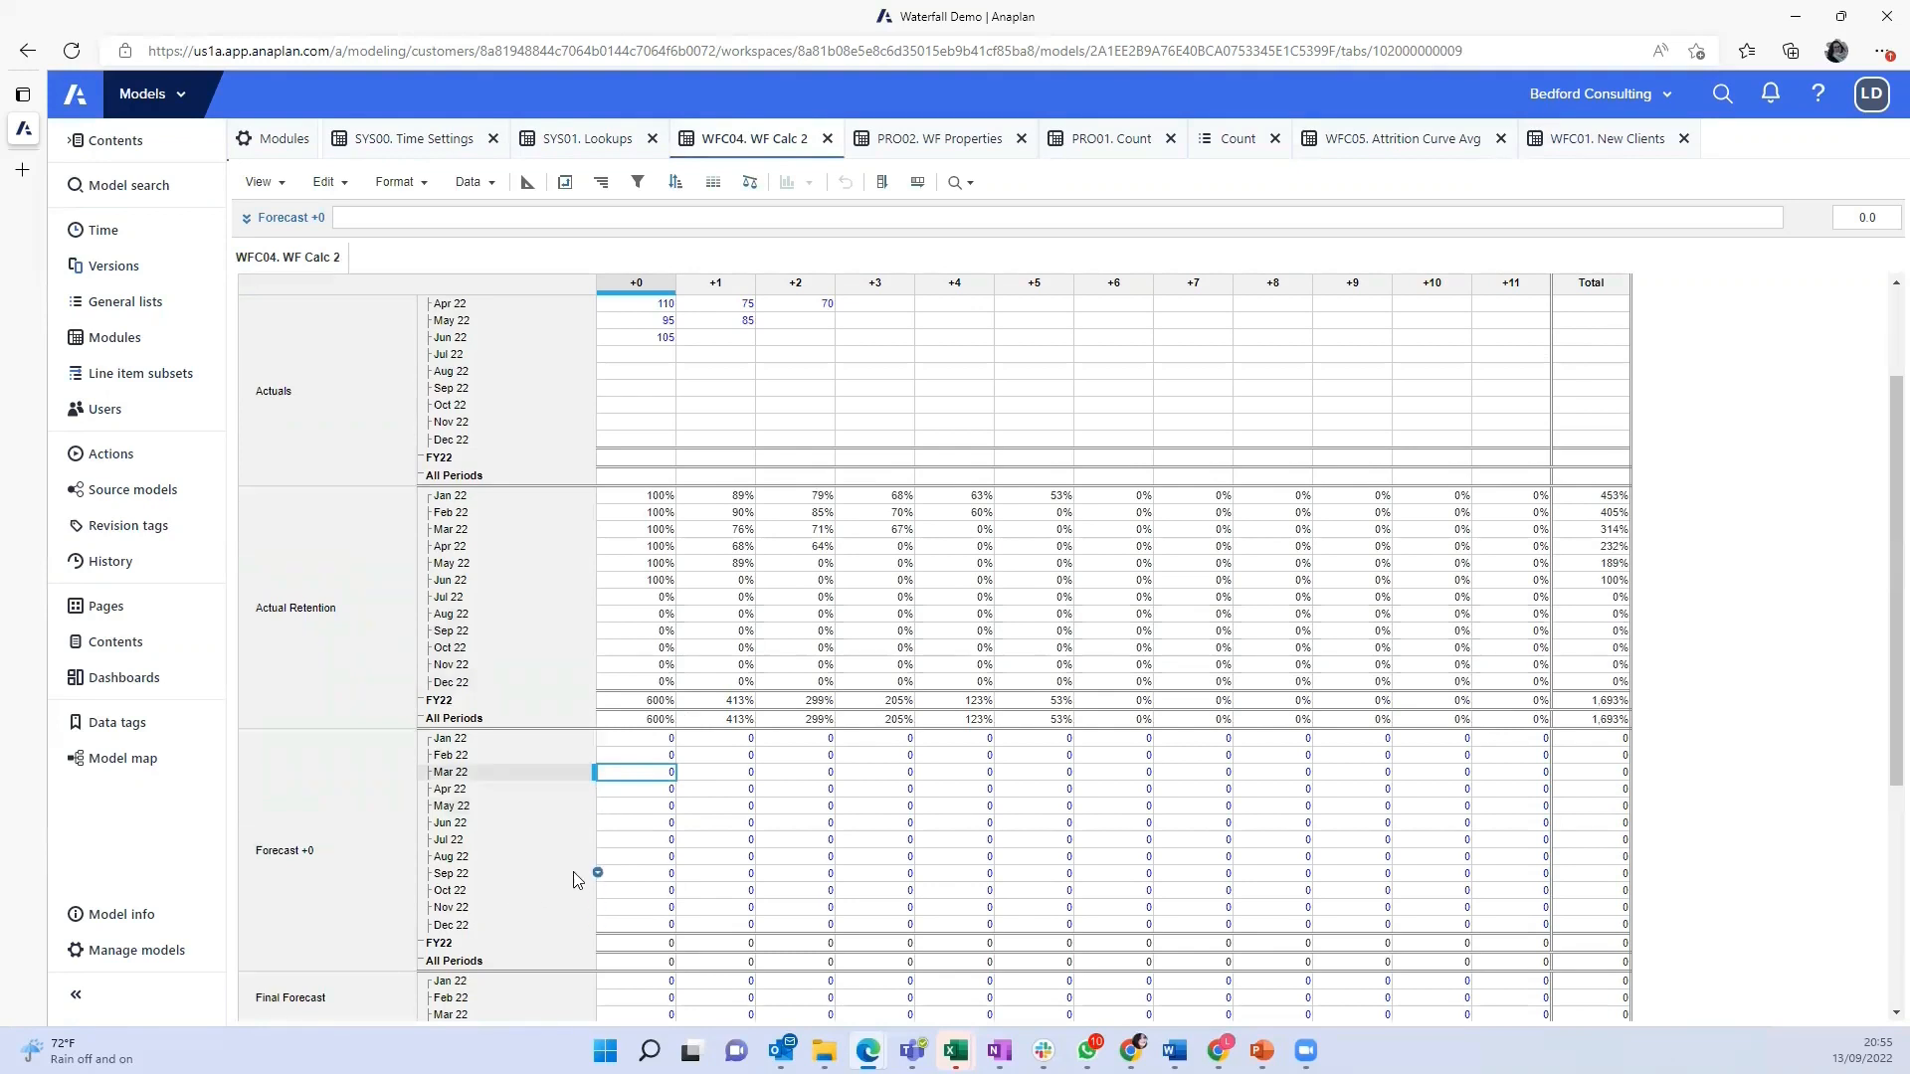
{"action": "left_click", "coordinate": [410, 214]}
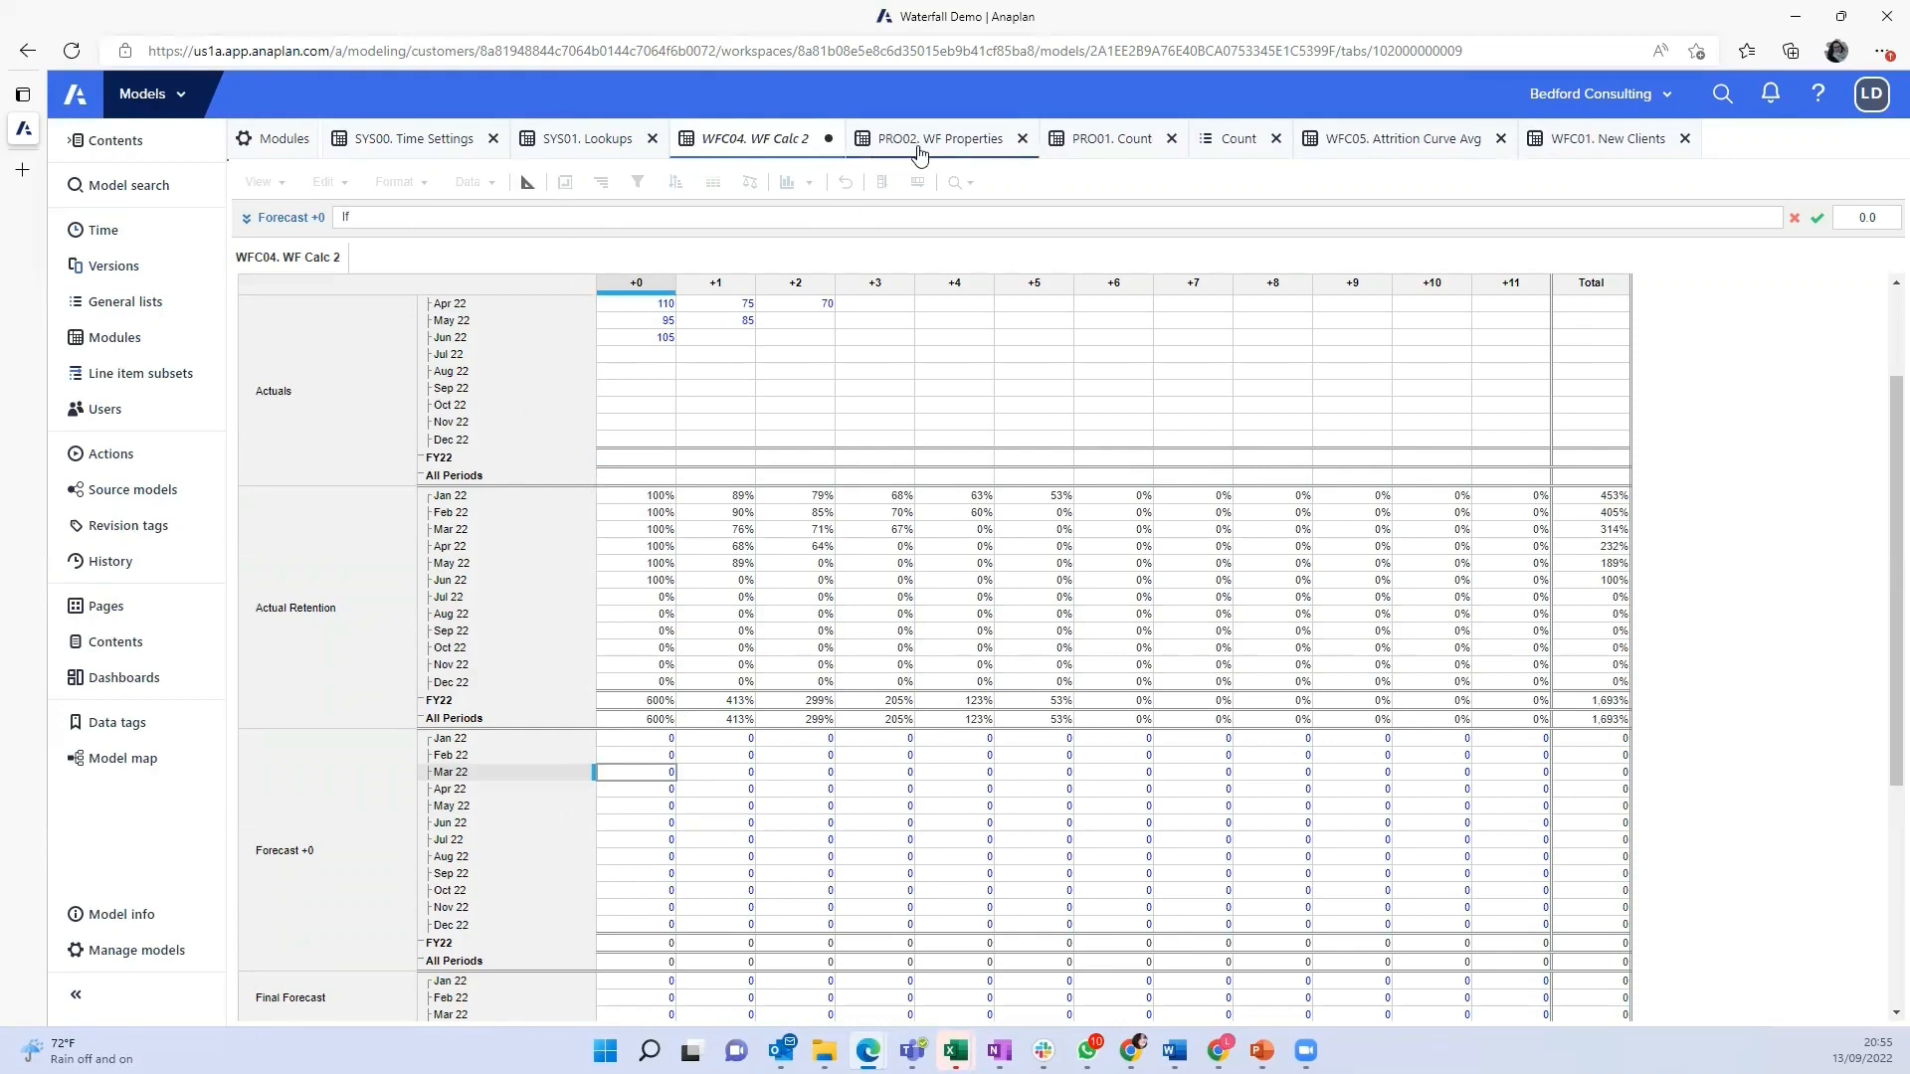
{"action": "left_click", "coordinate": [965, 147]}
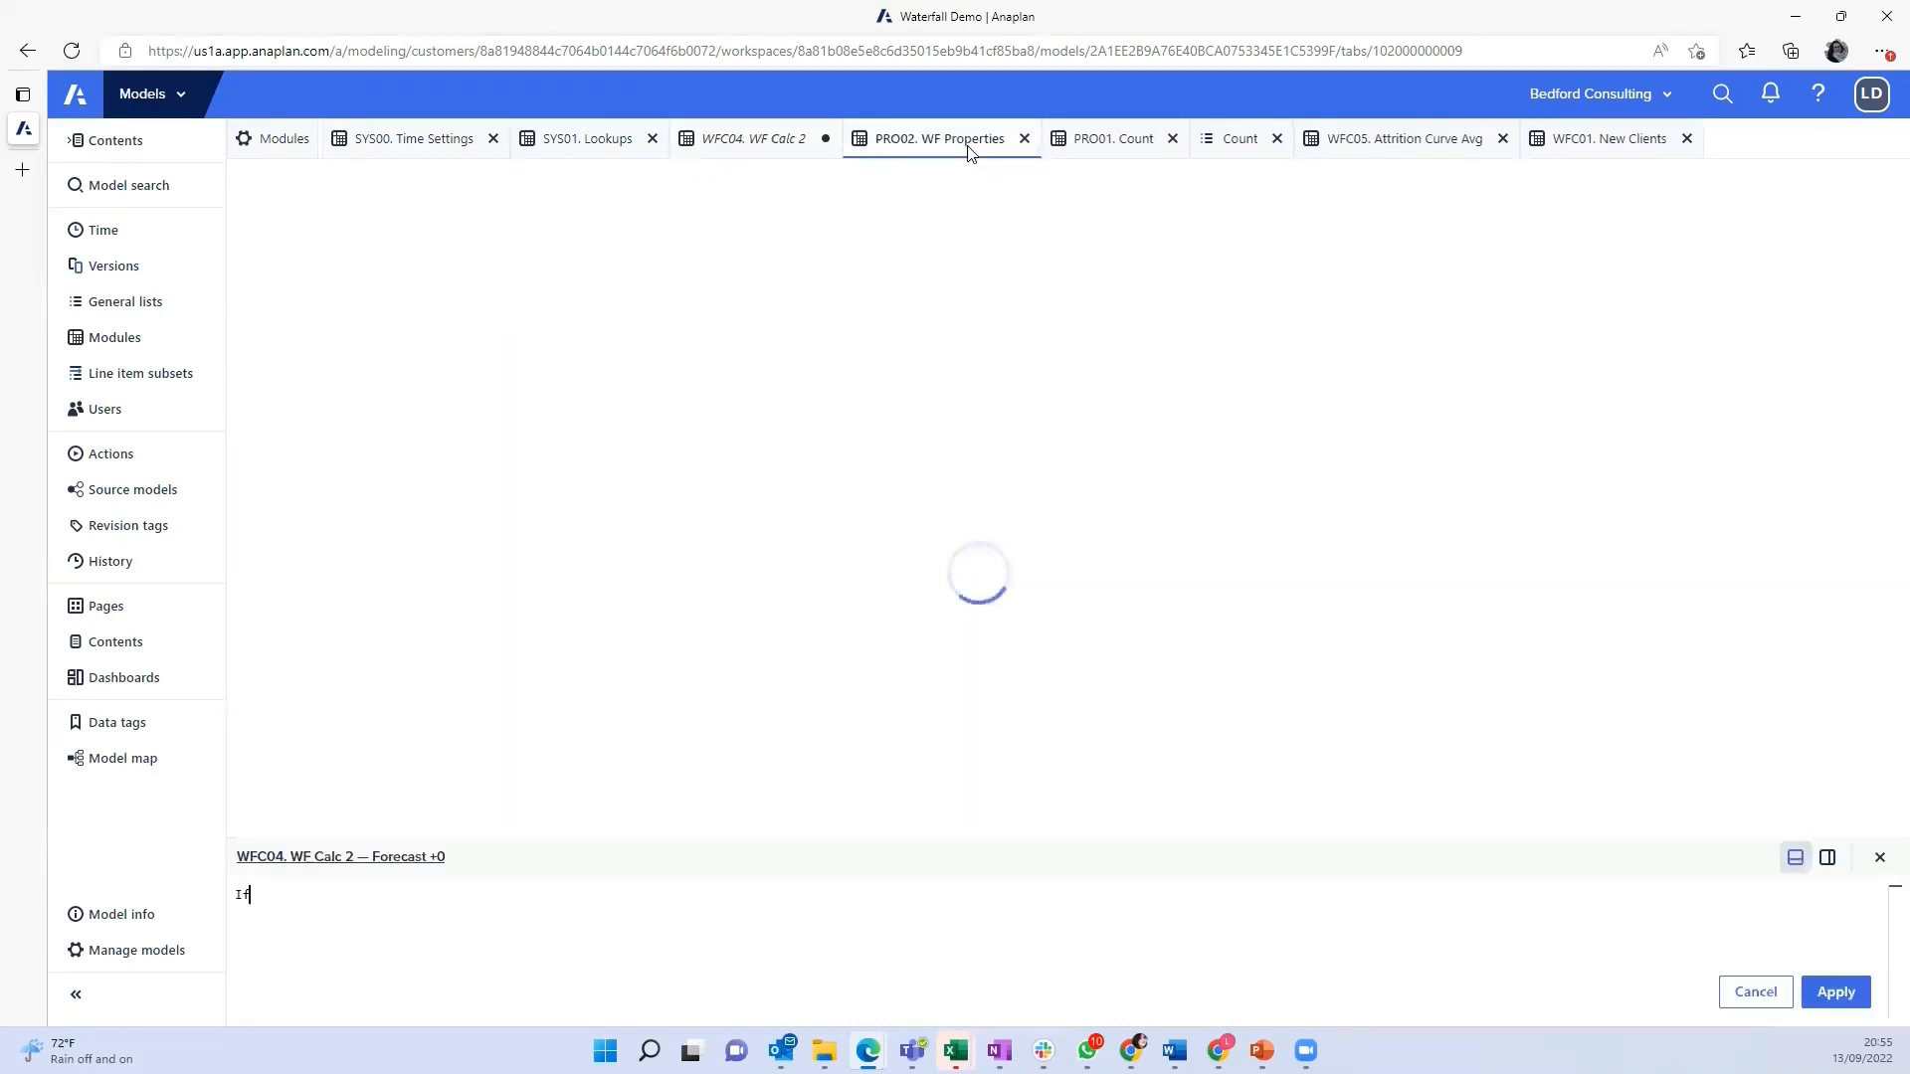
{"action": "scroll", "coordinate": [679, 567], "scroll_direction": "up", "scroll_amount": 5}
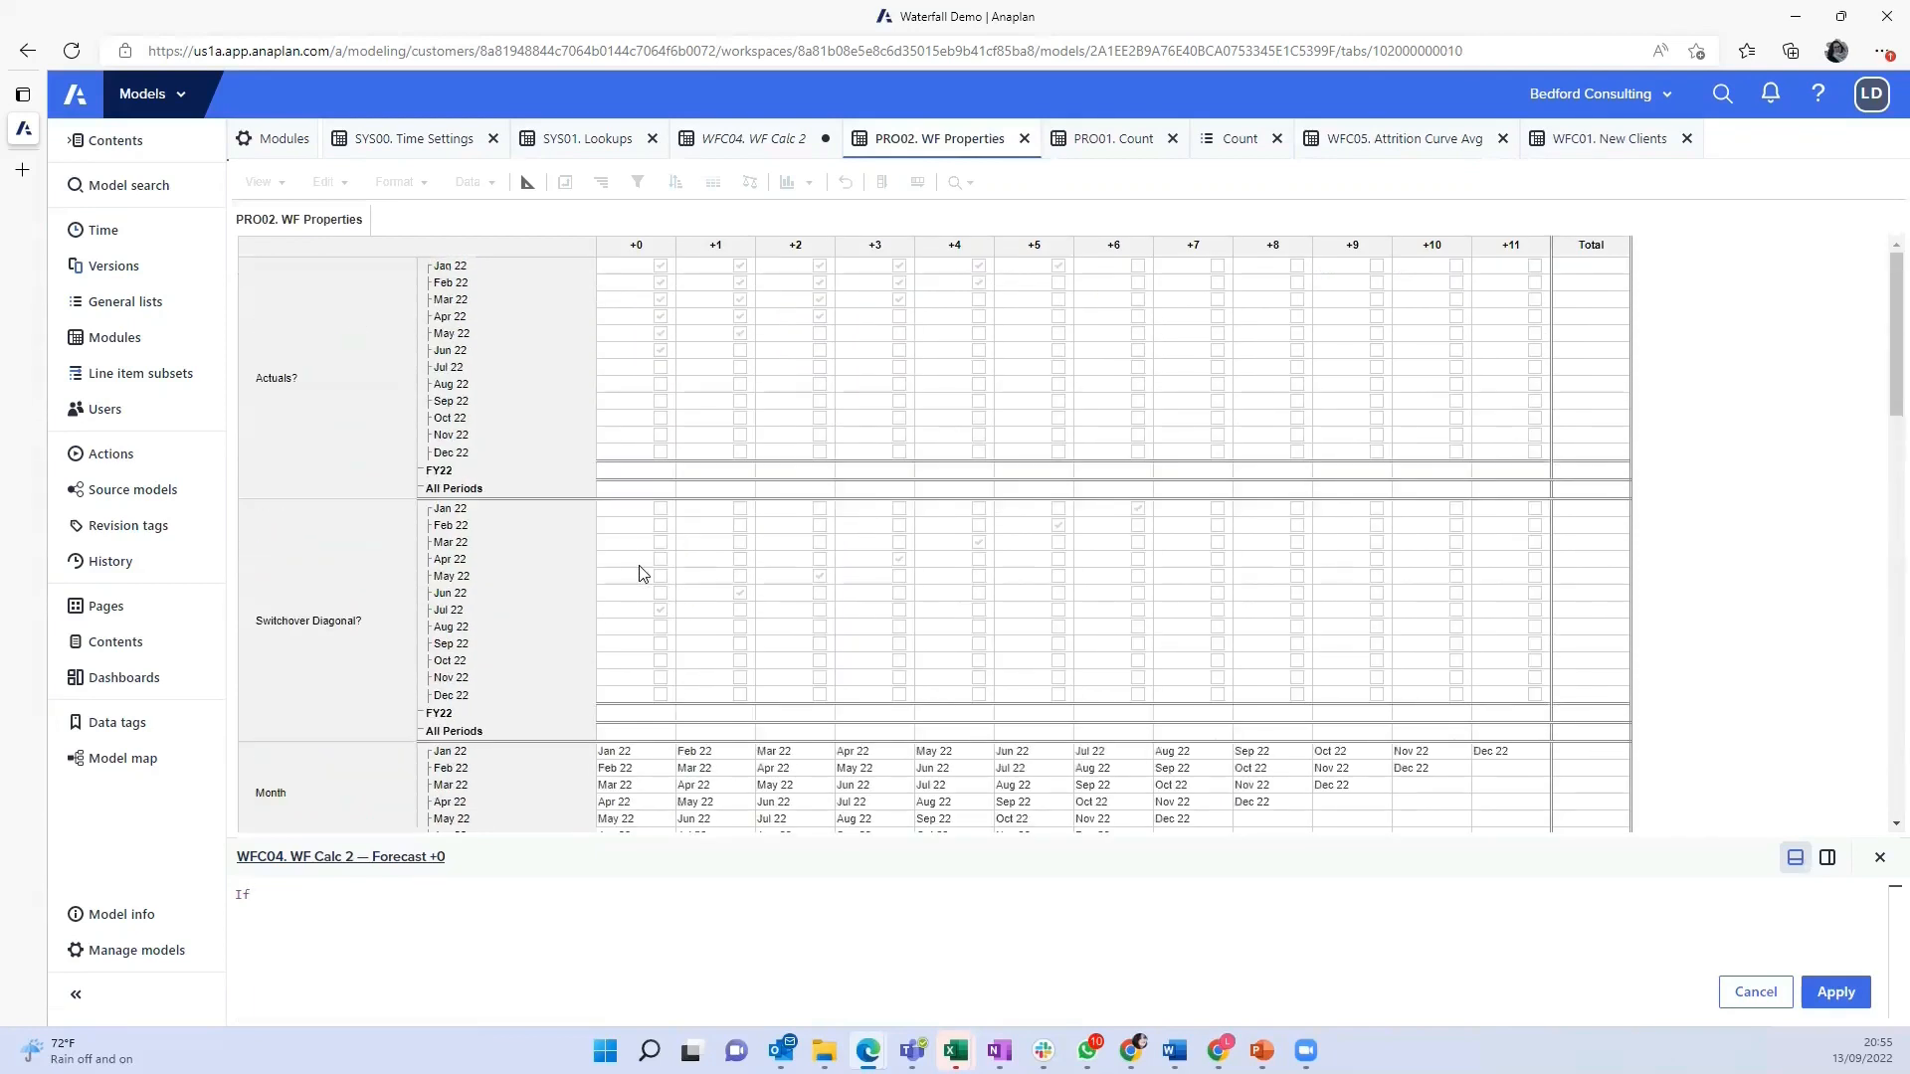
{"action": "left_click", "coordinate": [312, 384]}
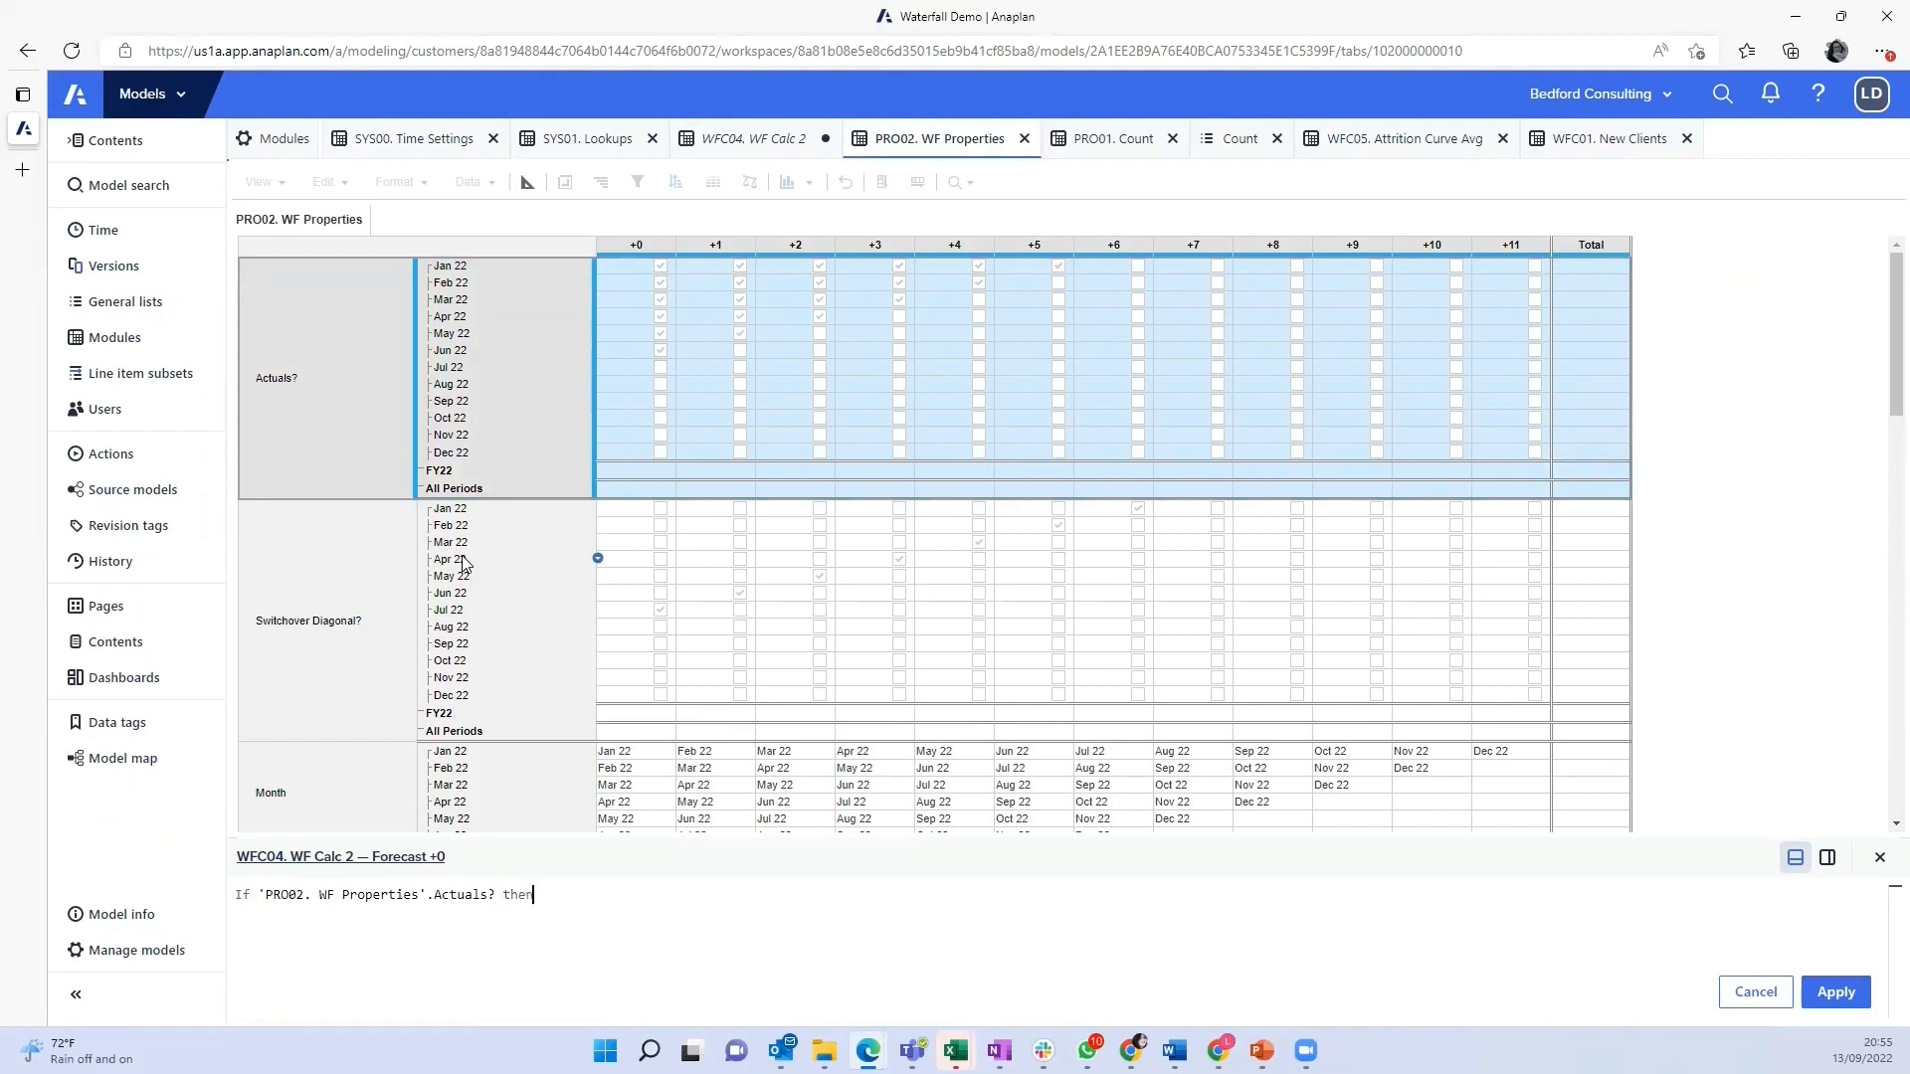
{"action": "left_click", "coordinate": [762, 142]}
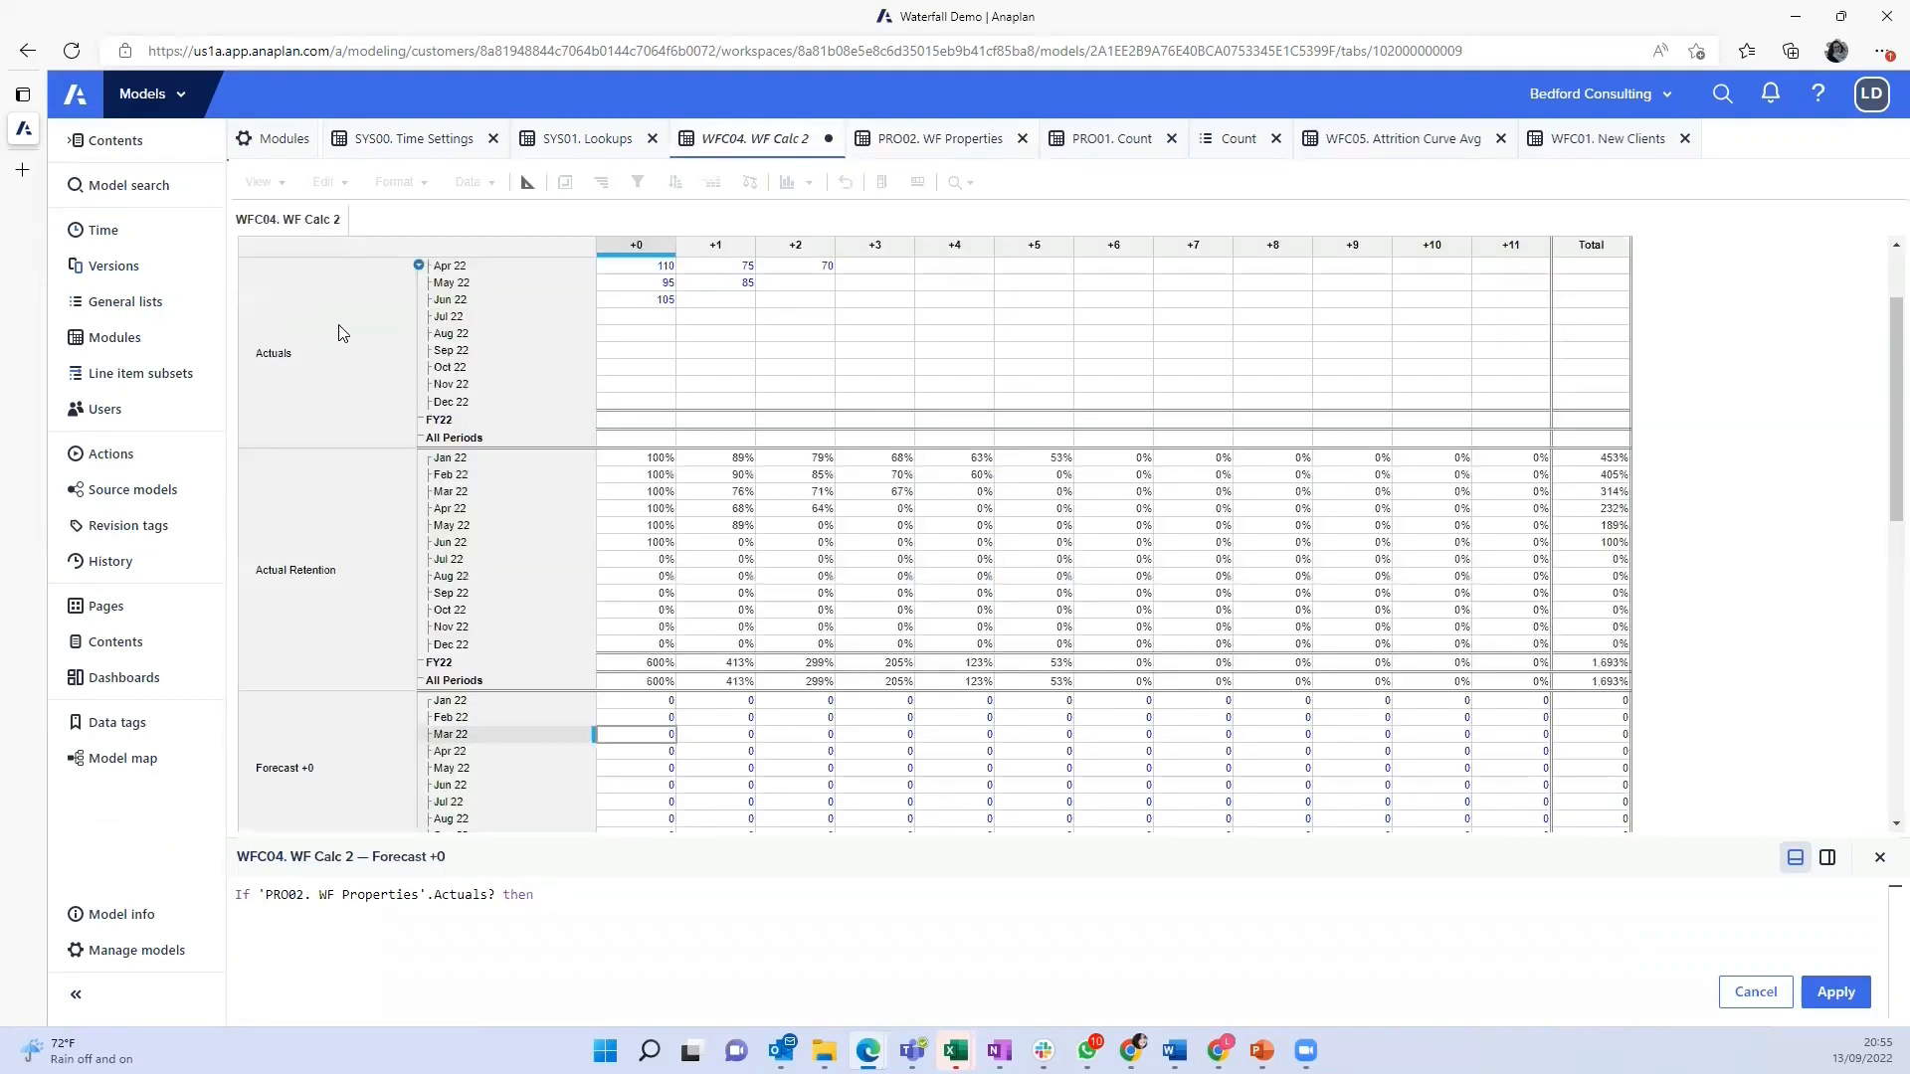
{"action": "left_click", "coordinate": [342, 332]}
{"action": "type", "text": "else if"}
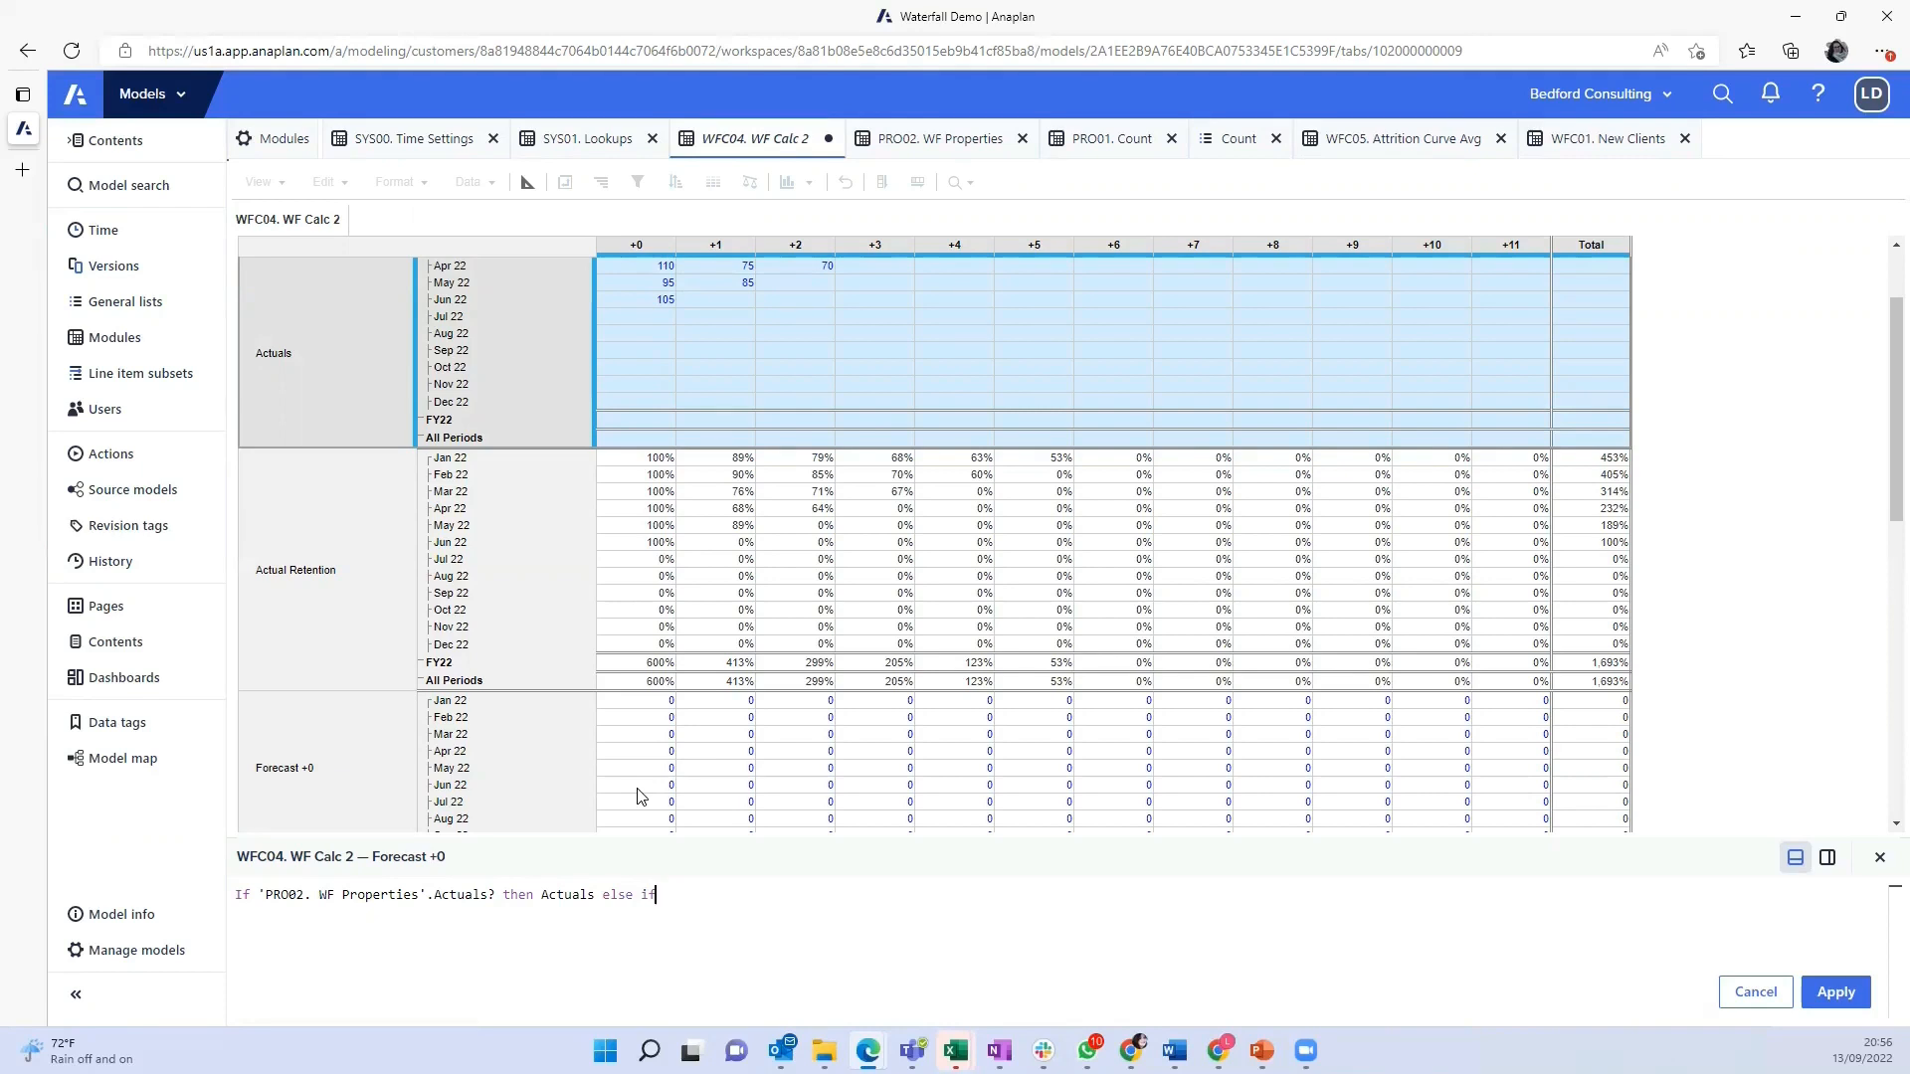
Complete the Forecast +0 formula with 'PRO01. Count'.Item = Count.'+0' then 'WFC01. New Clients'.New Clients else 0, and apply it
{"action": "left_click", "coordinate": [1111, 140]}
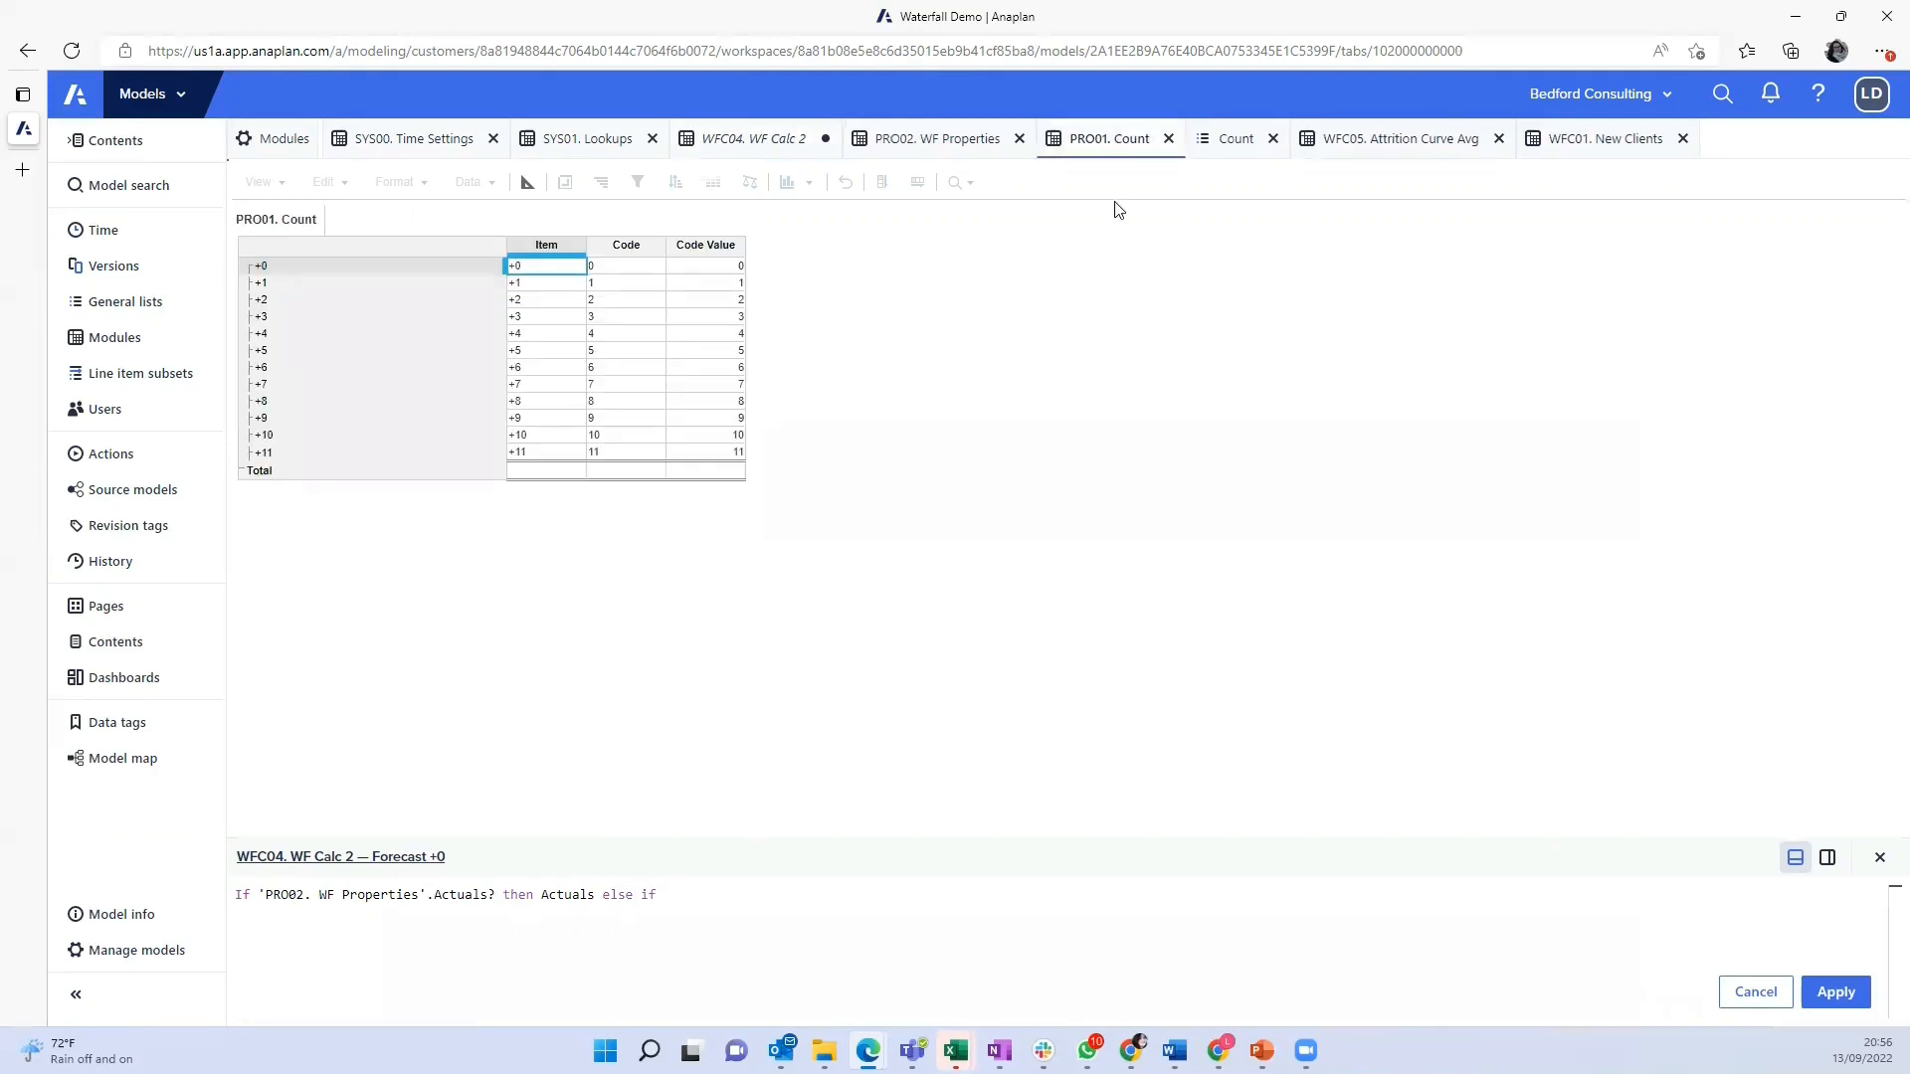
{"action": "left_click", "coordinate": [547, 249]}
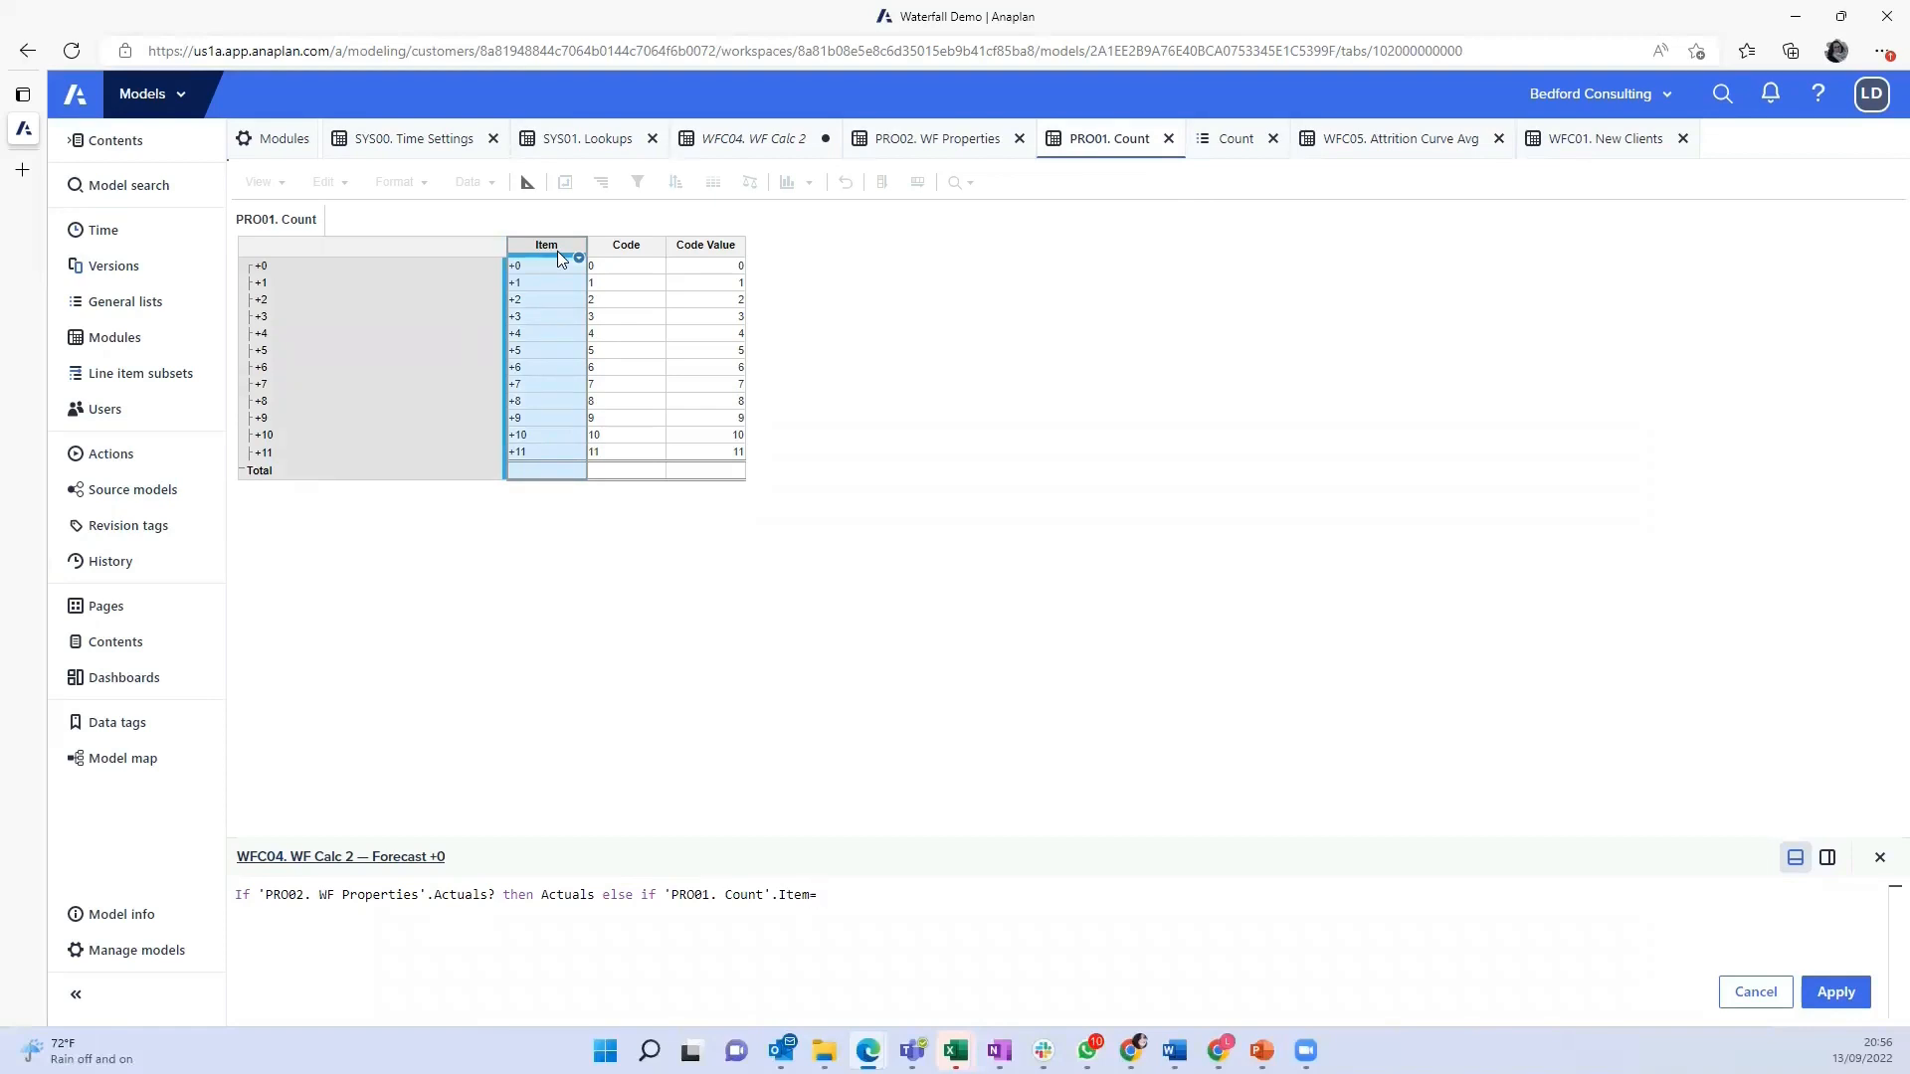
{"action": "left_click", "coordinate": [1256, 145]}
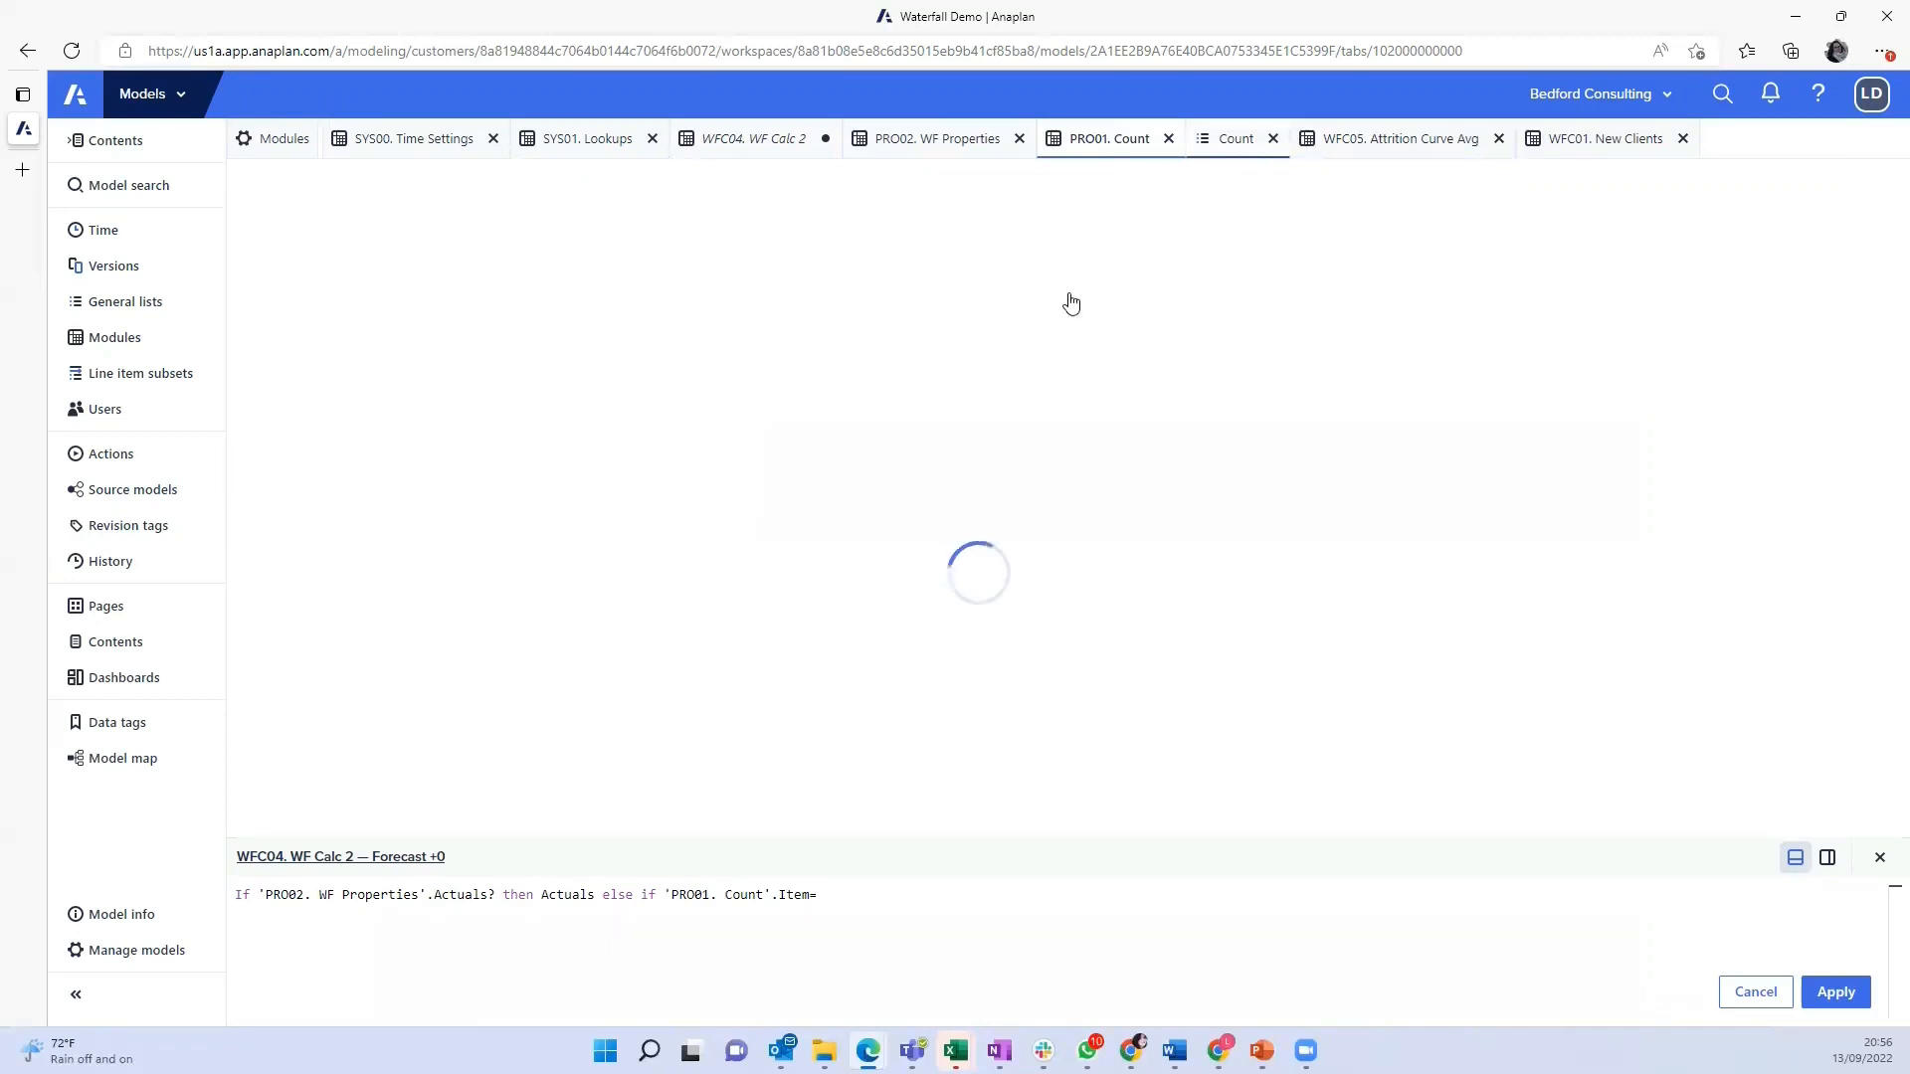
{"action": "left_click", "coordinate": [304, 273]}
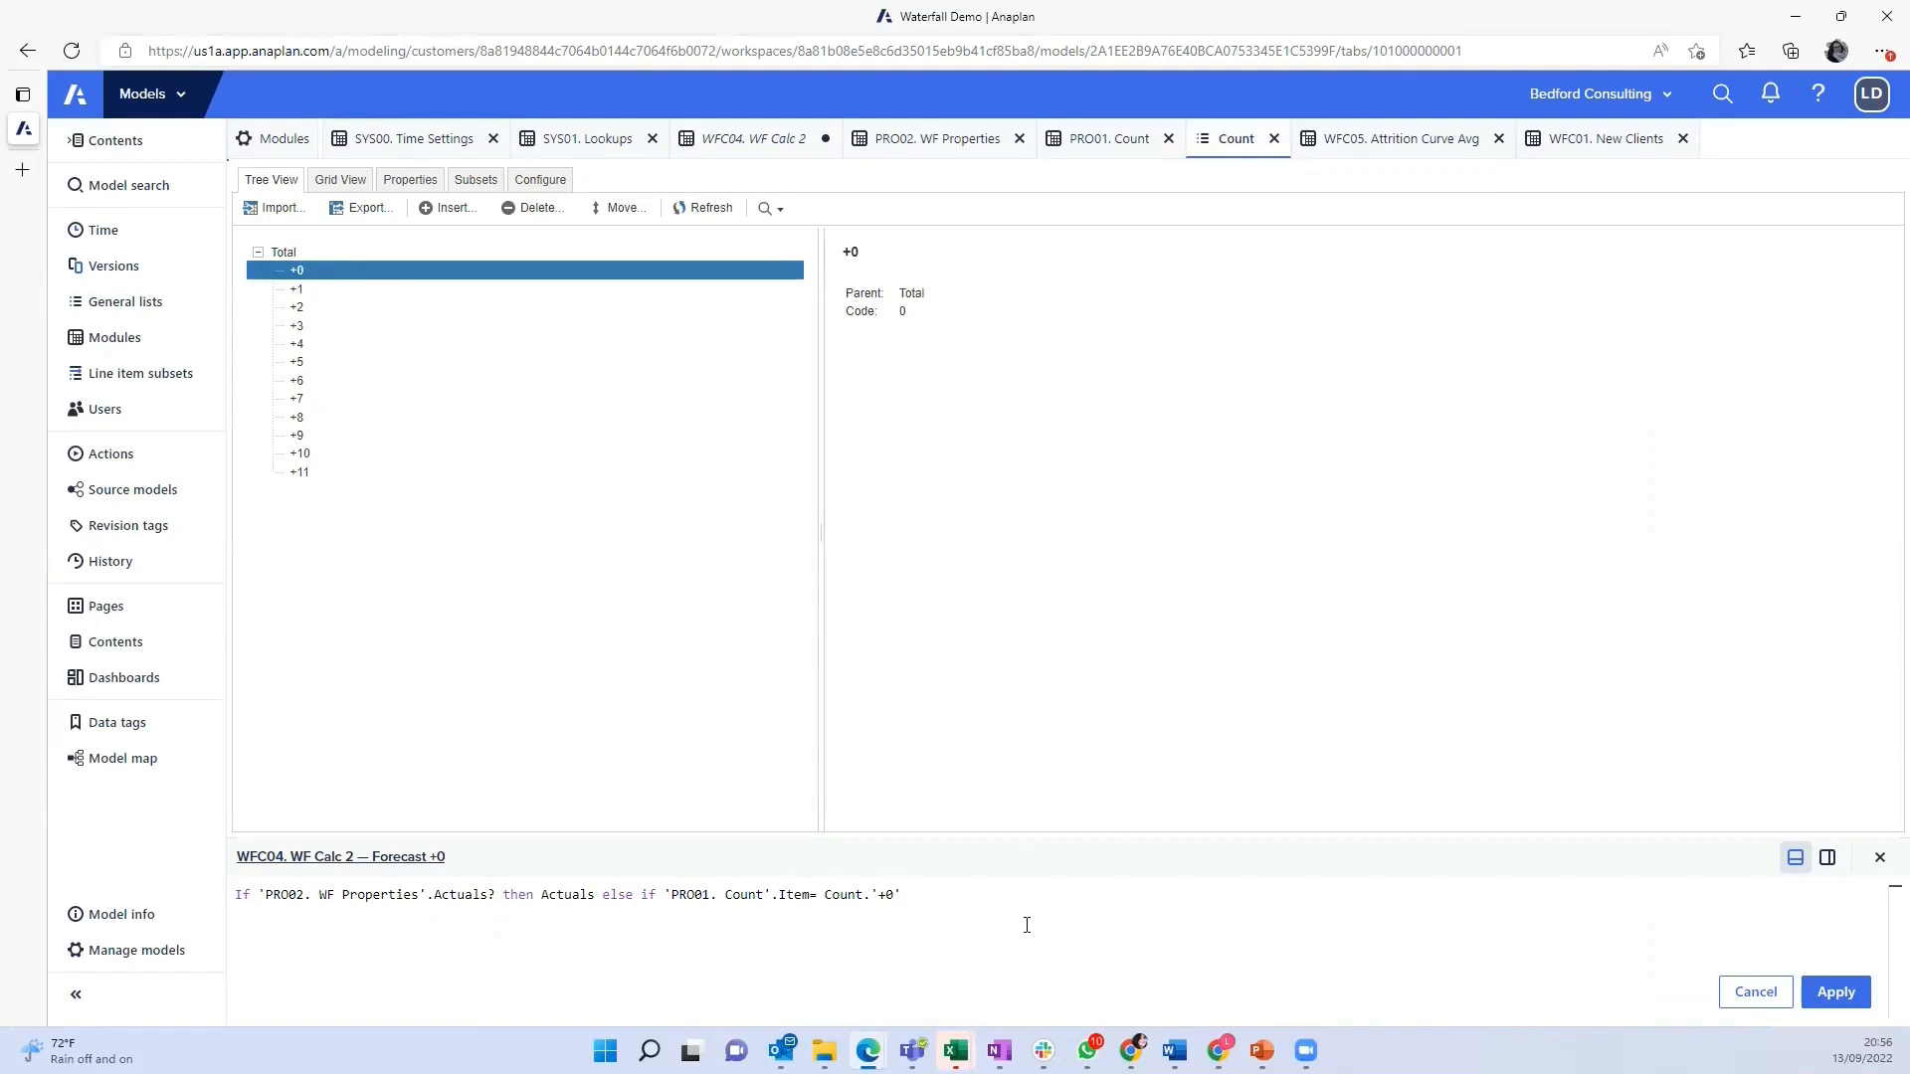
{"action": "type", "text": "then"}
{"action": "left_click", "coordinate": [1621, 139]}
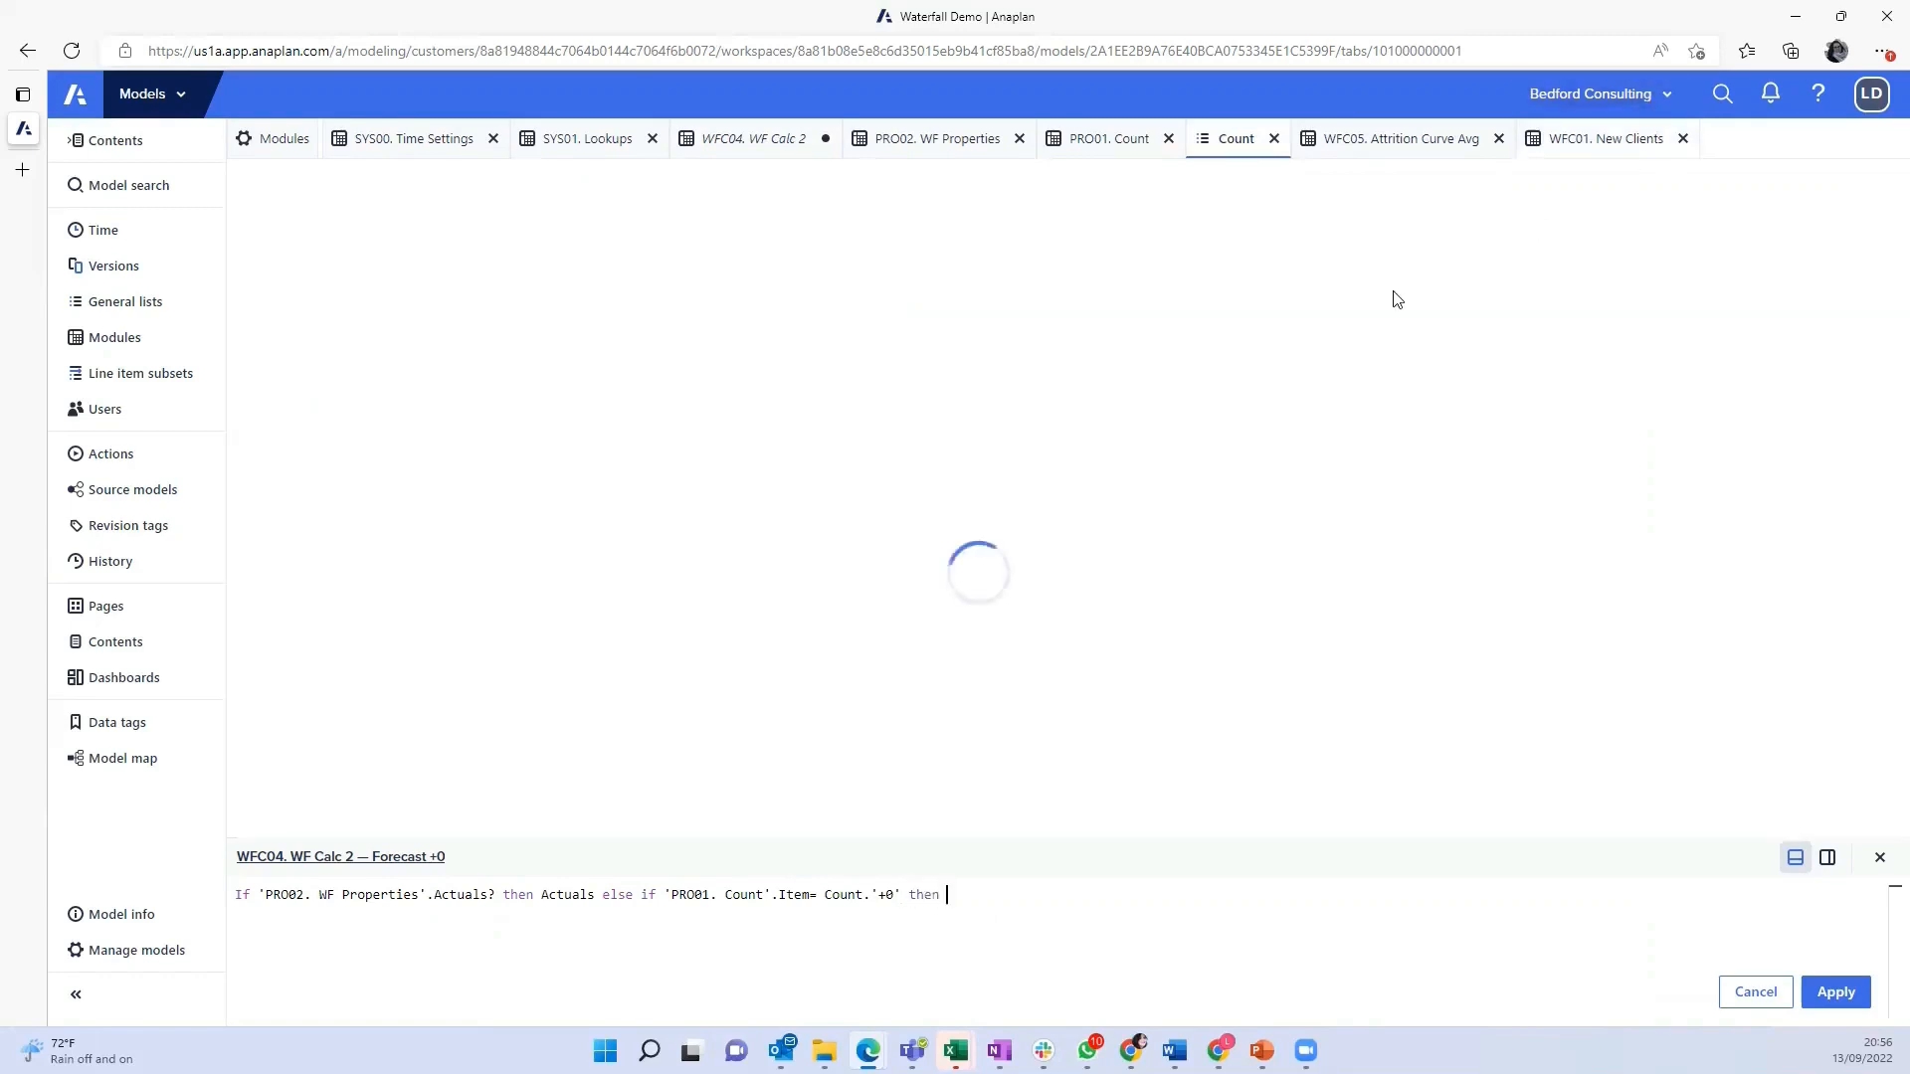
{"action": "left_click", "coordinate": [308, 265]}
{"action": "type", "text": "else"}
{"action": "key", "text": "Return"}
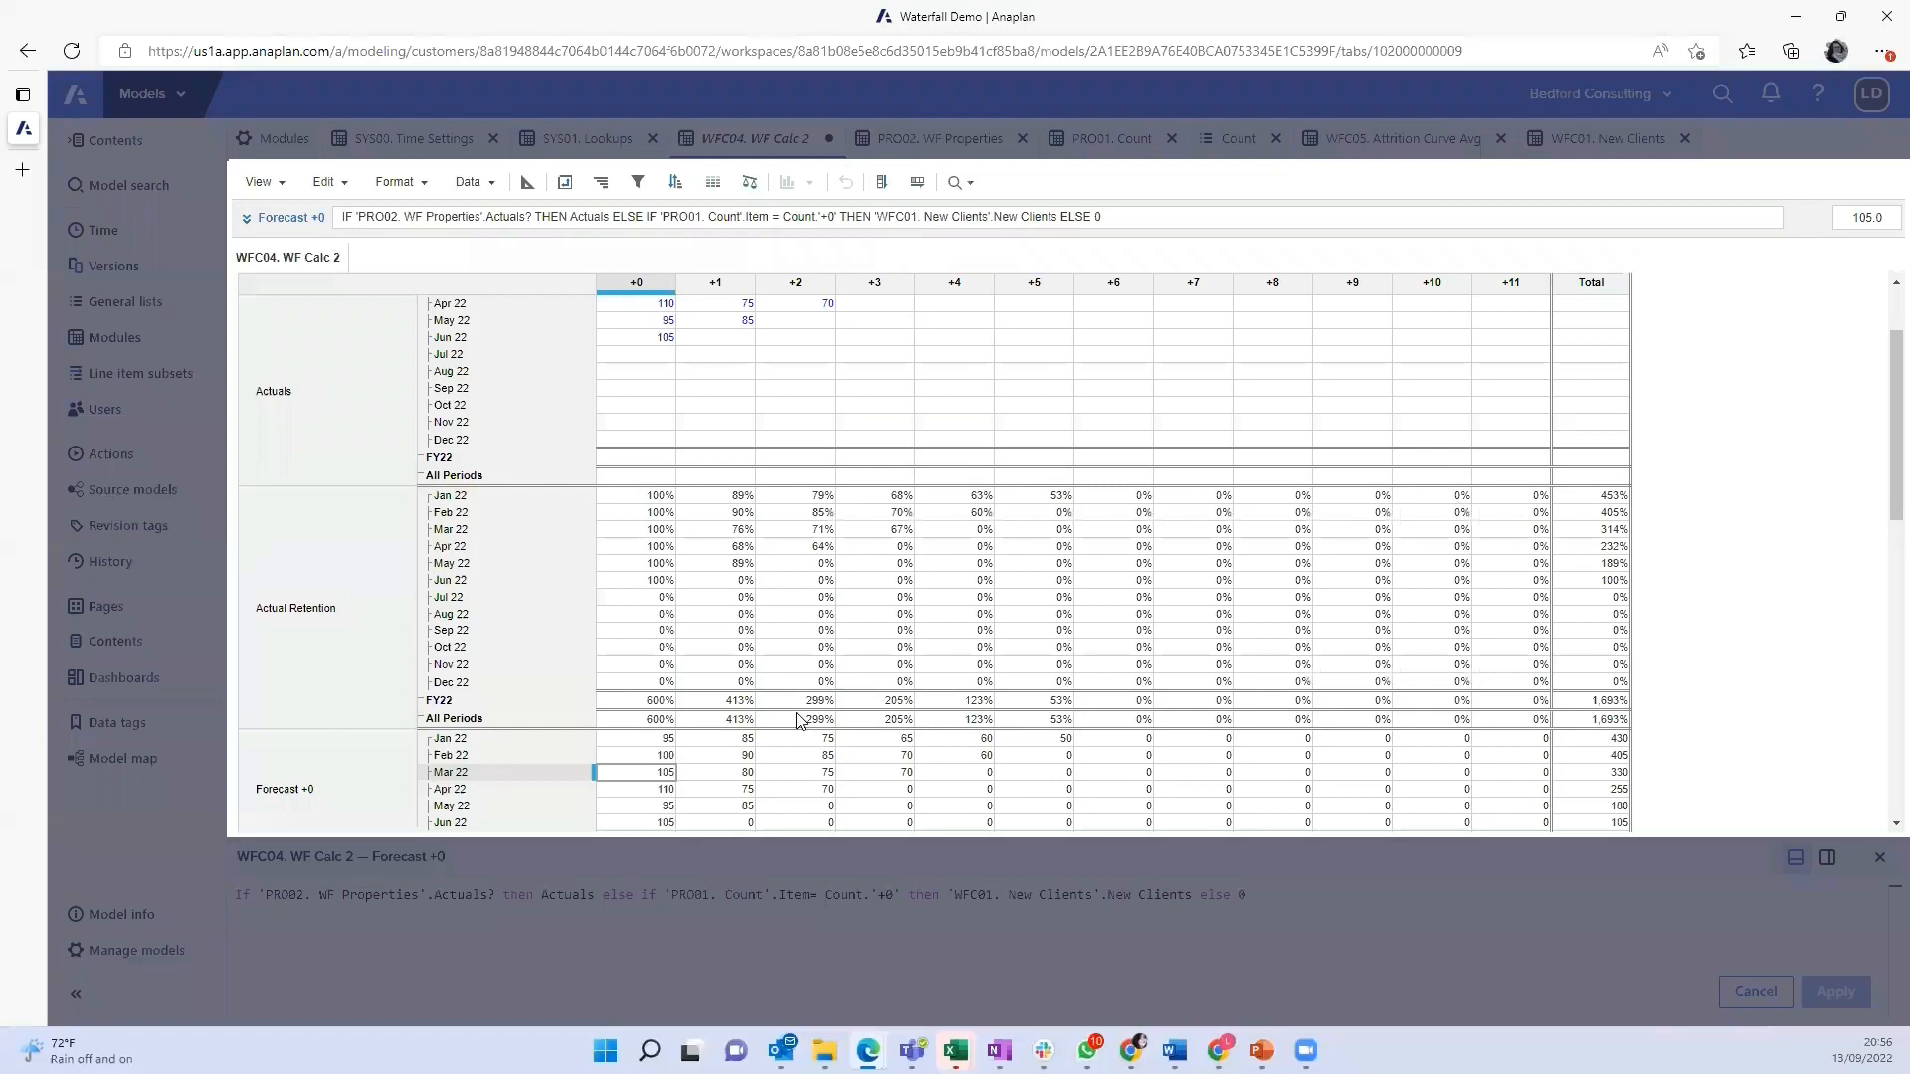
Examine the Forecast +0 values for Jul 22 to Dec 22 and the cells beyond the actuals for earlier months
{"action": "scroll", "coordinate": [797, 719], "scroll_direction": "down", "scroll_amount": 3}
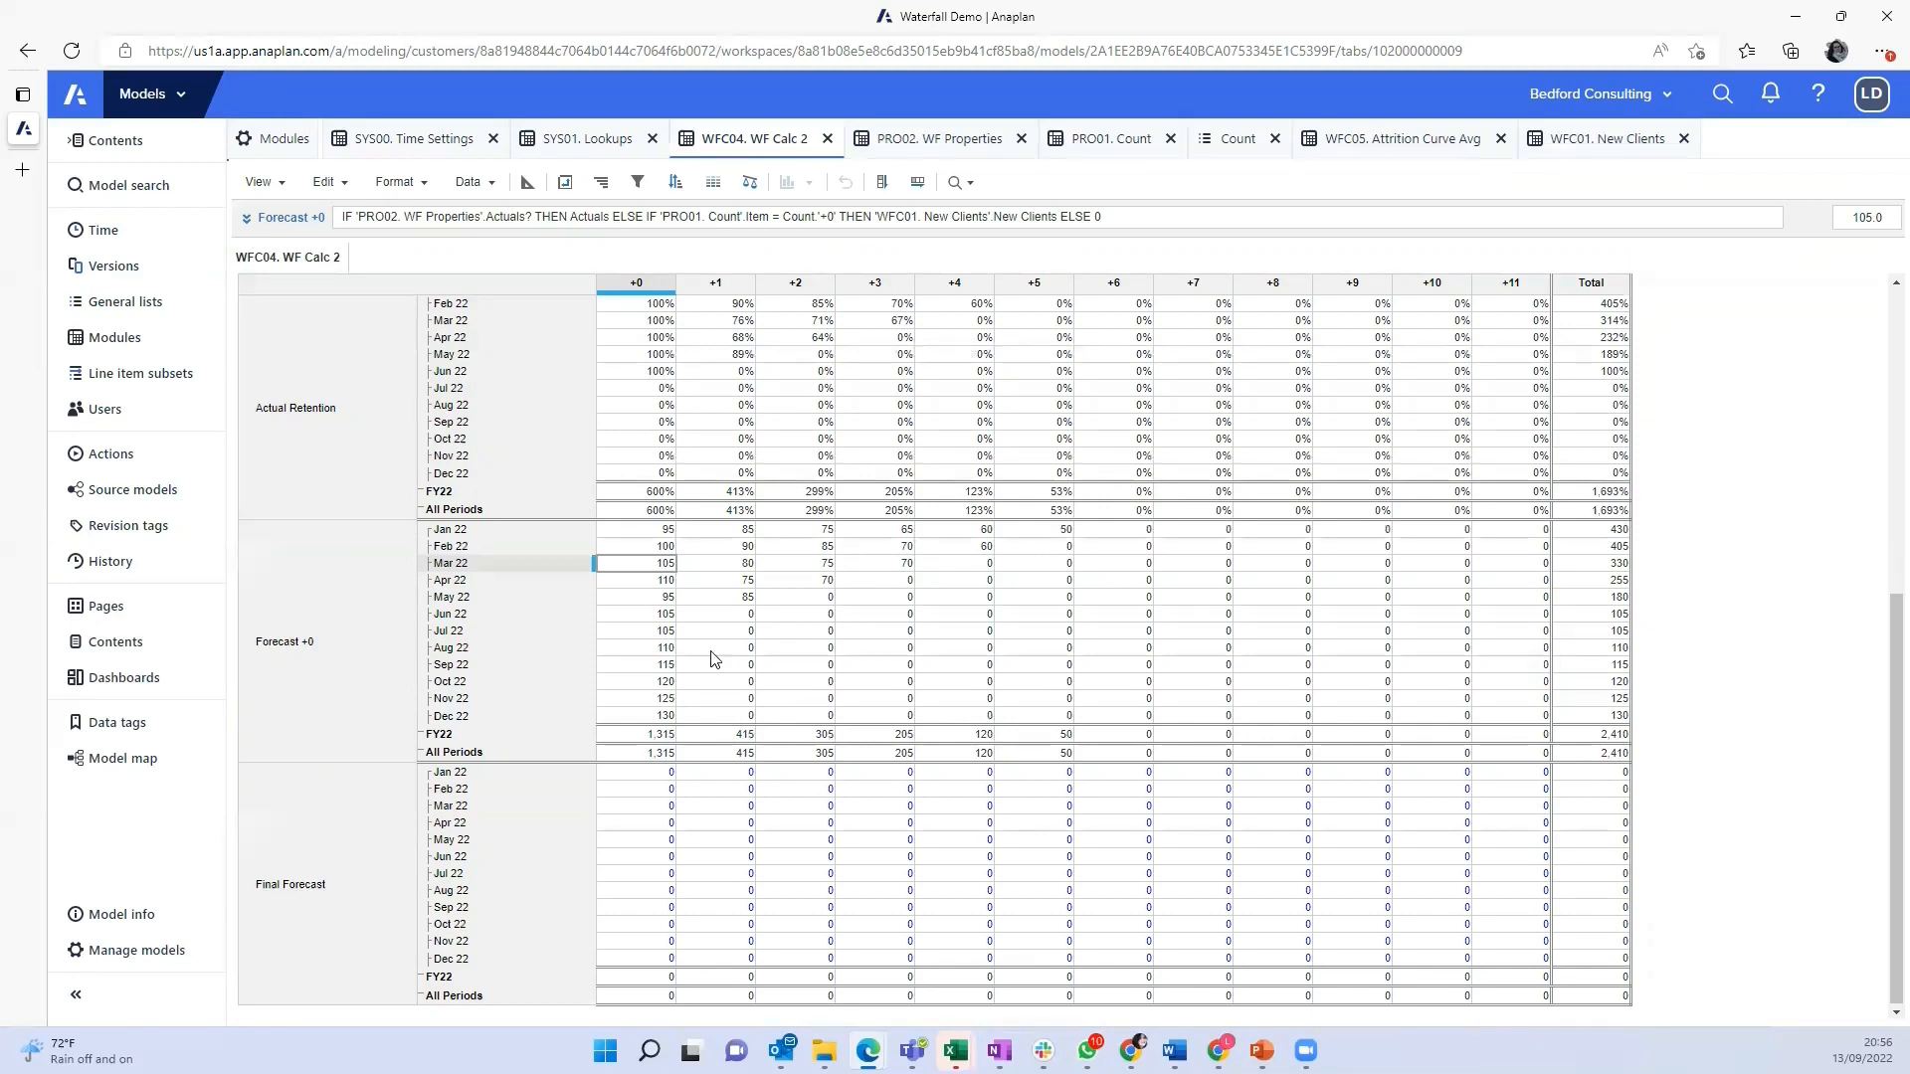
{"action": "left_click_drag", "start_coordinate": [661, 635], "coordinate": [664, 716]}
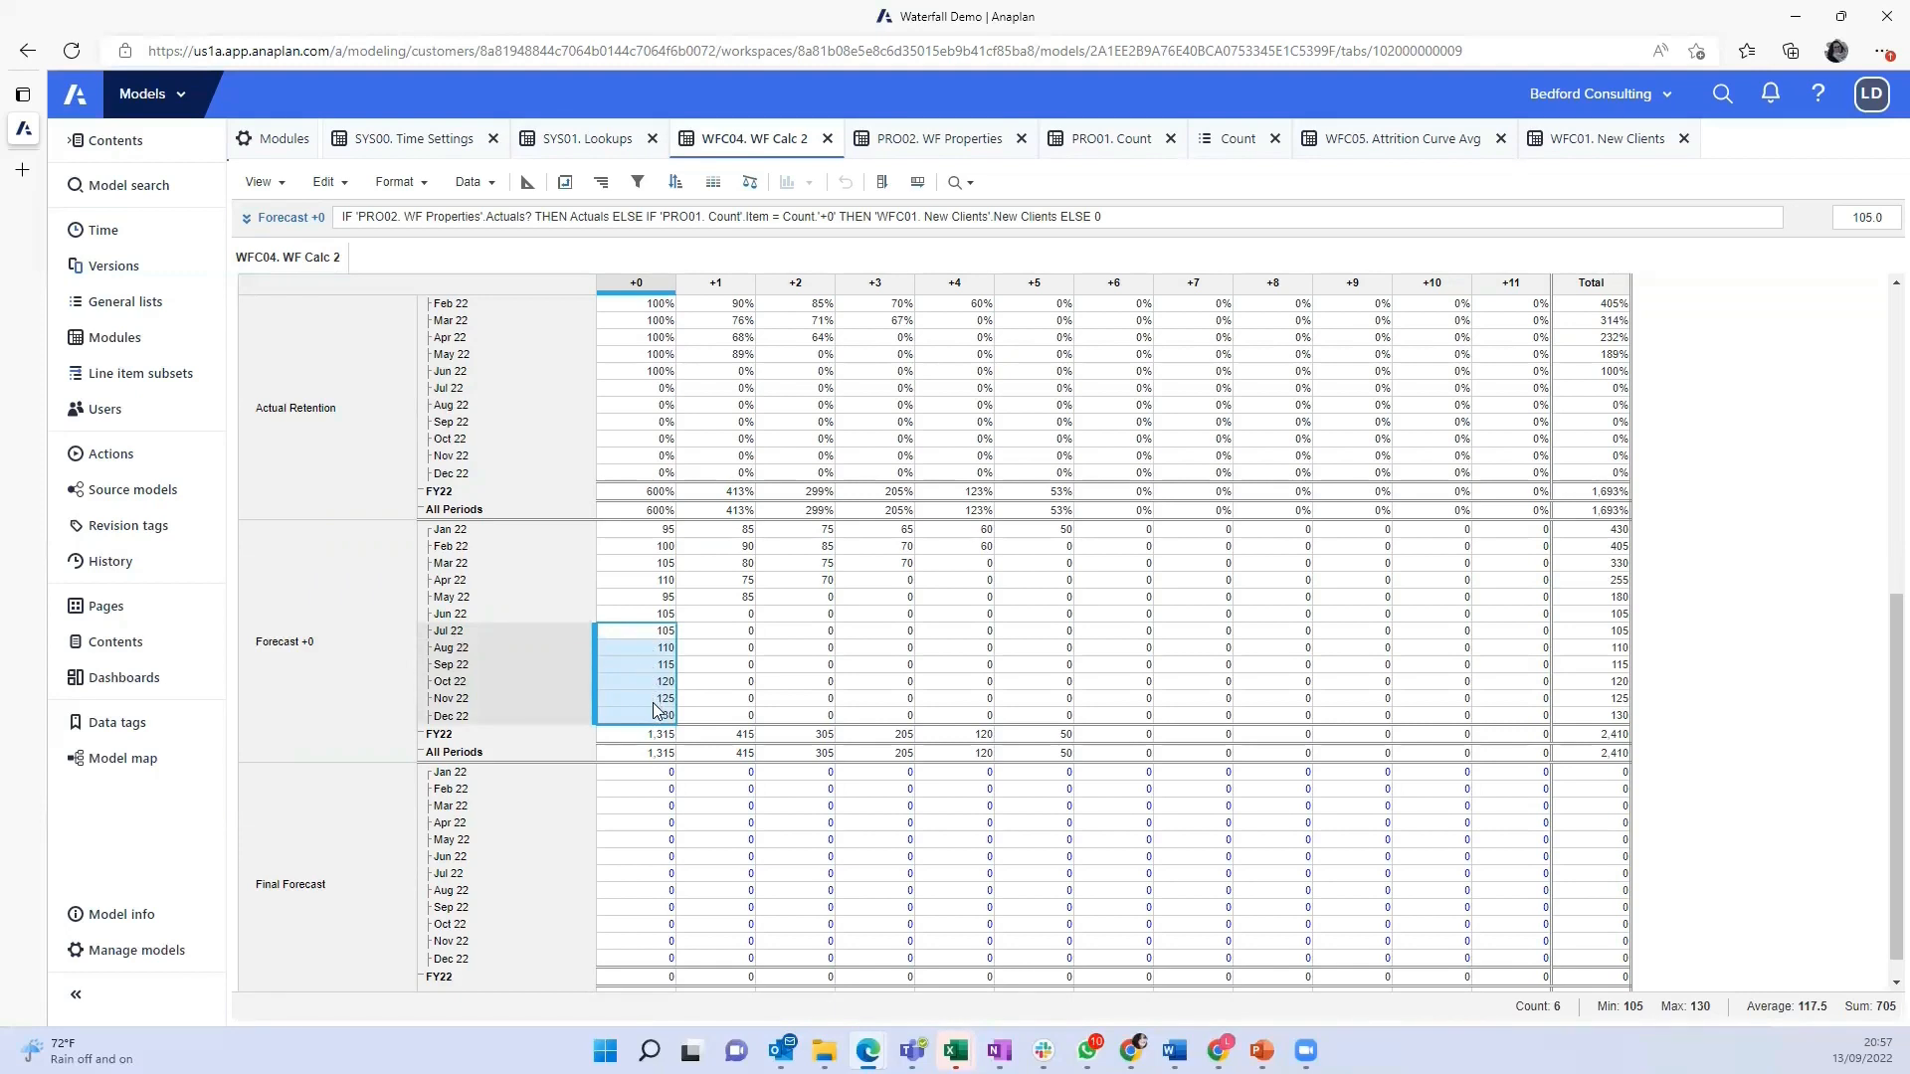
{"action": "scroll", "coordinate": [1711, 642], "scroll_direction": "down", "scroll_amount": 1}
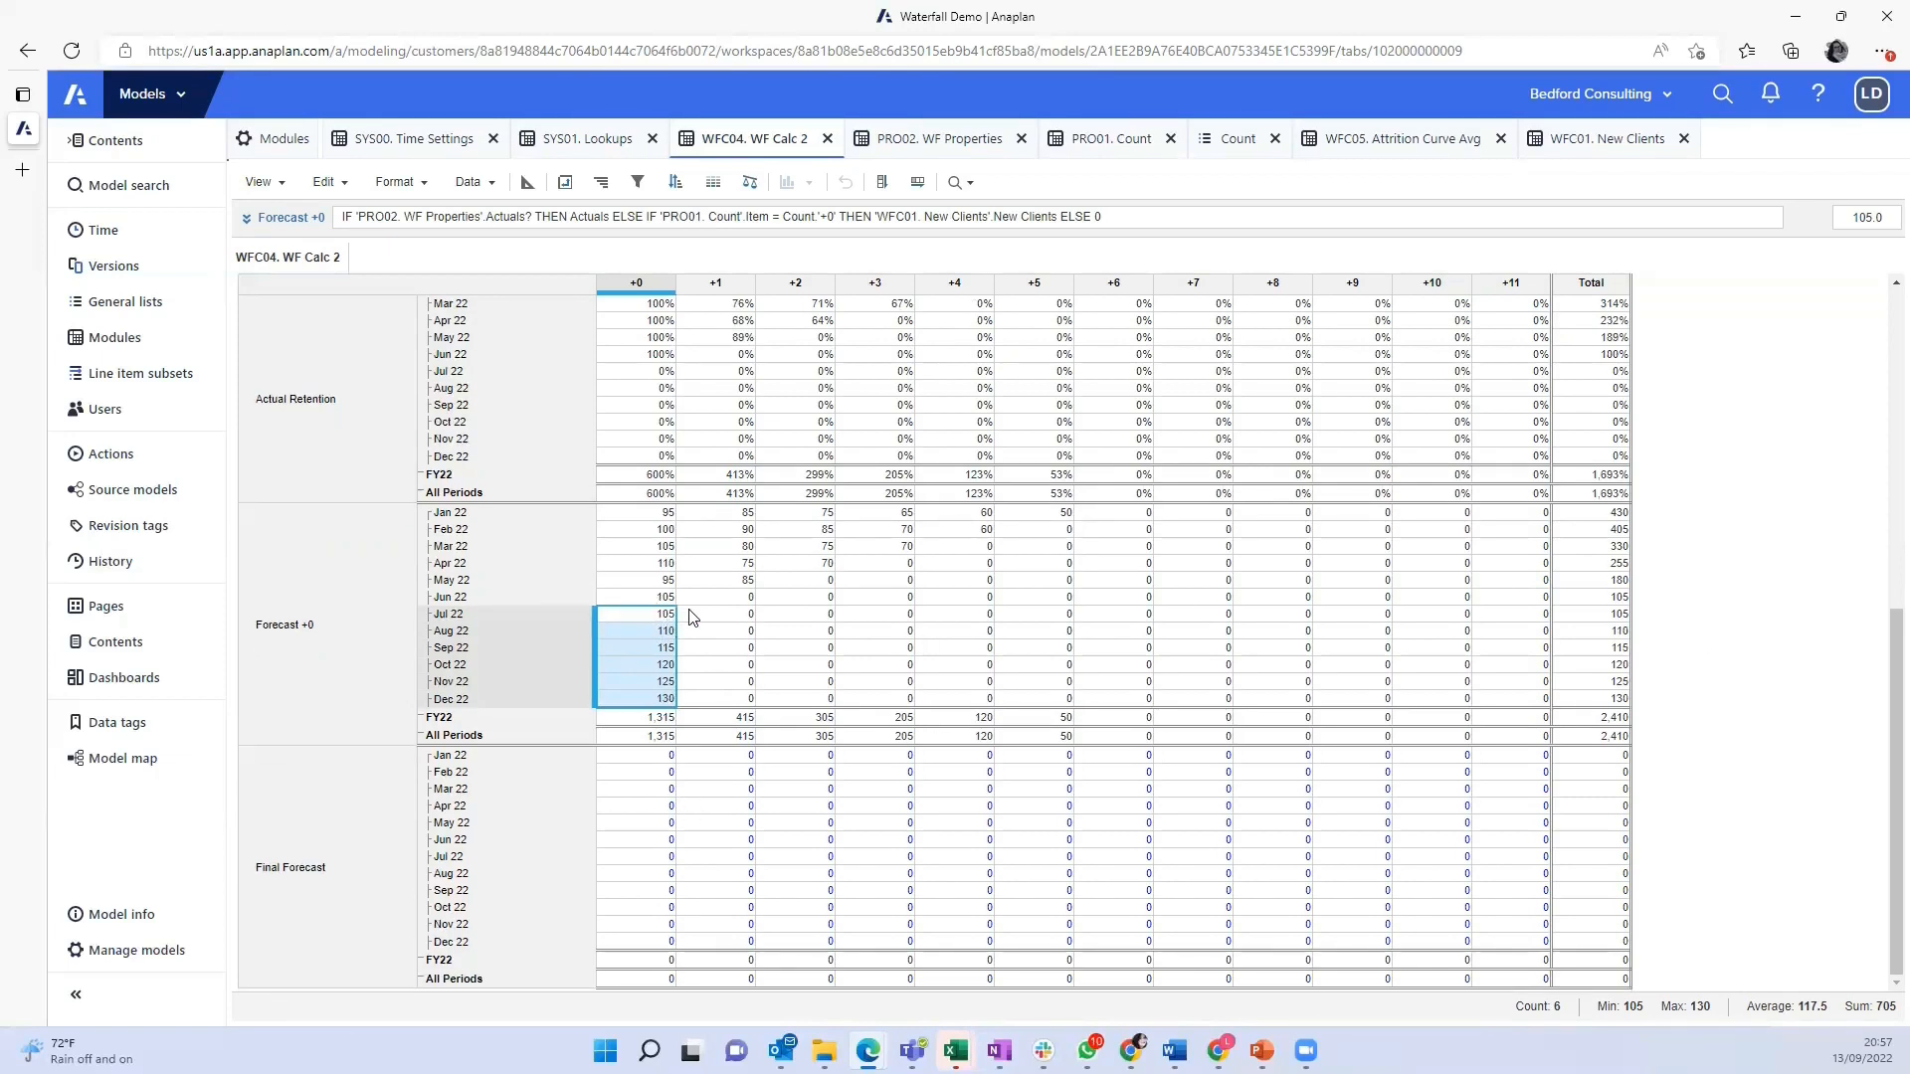
{"action": "scroll", "coordinate": [633, 612], "scroll_direction": "up", "scroll_amount": 1}
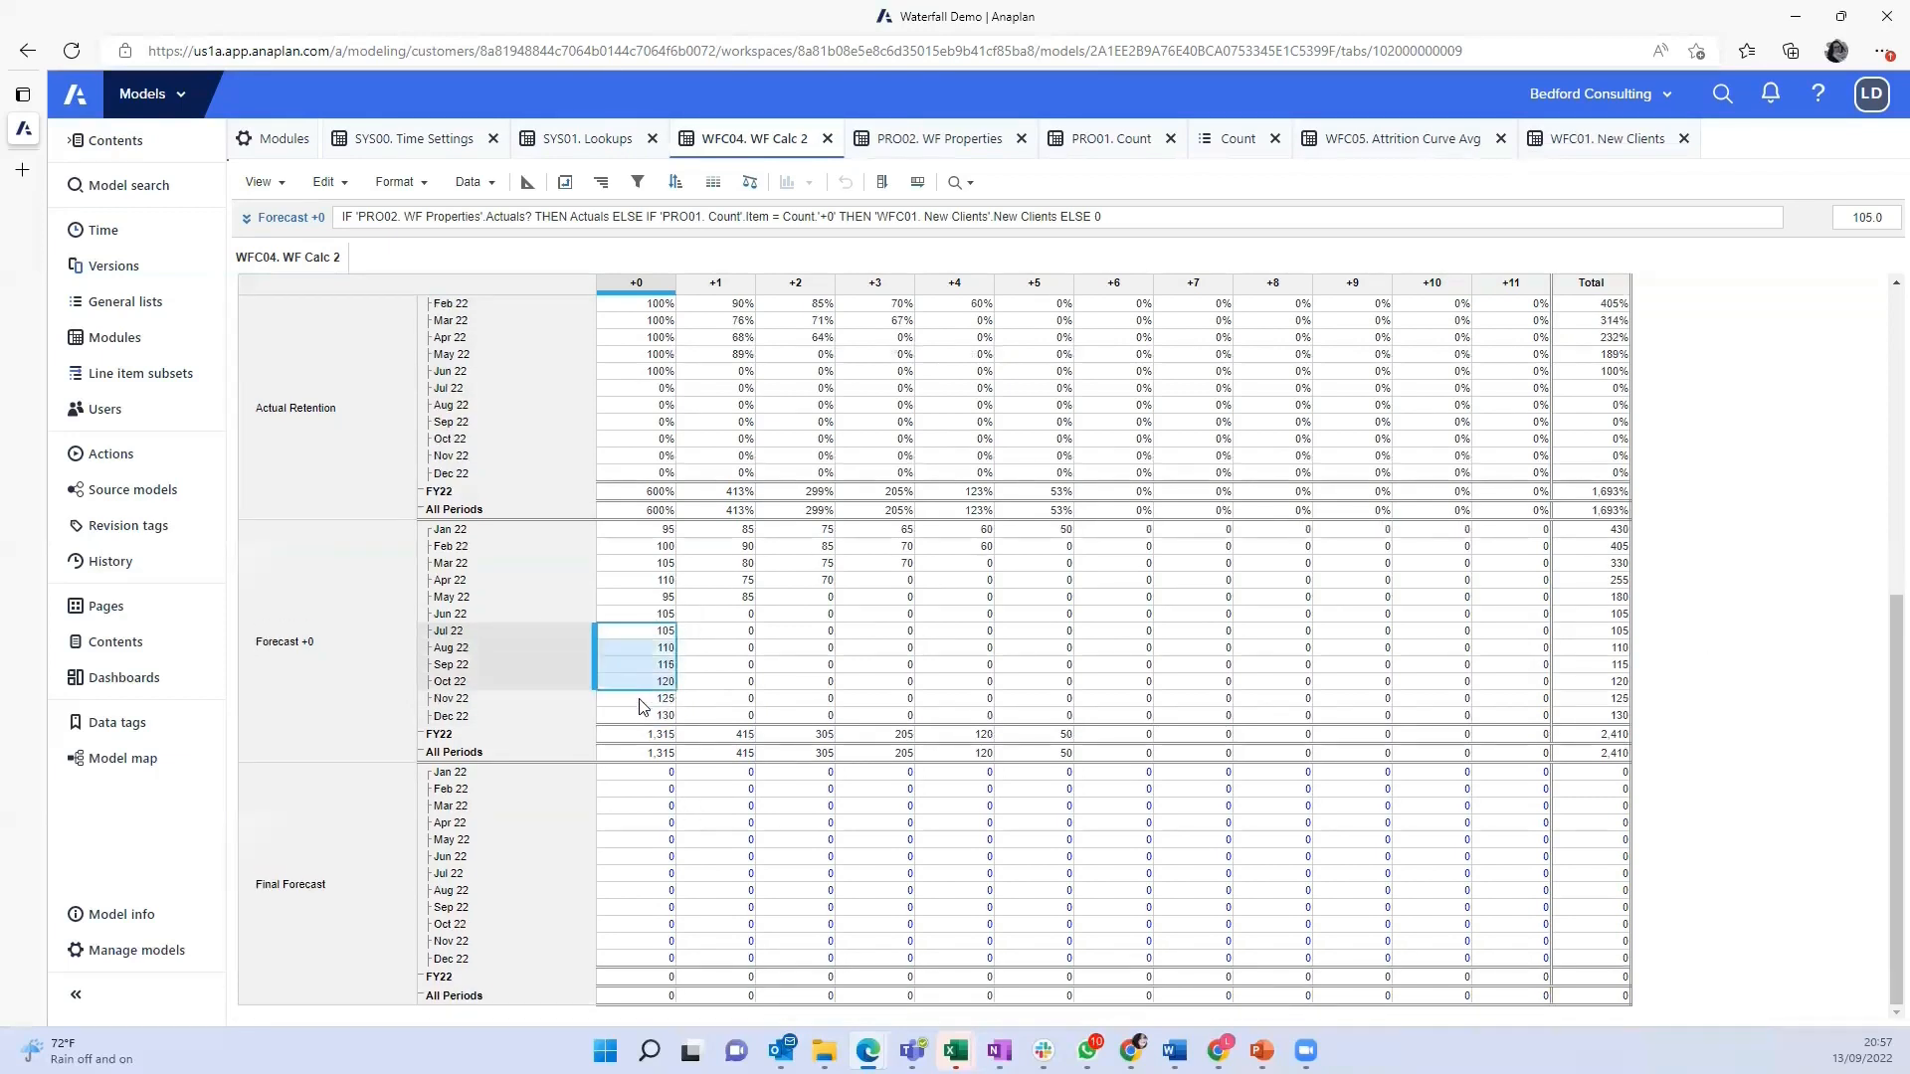
{"action": "left_click", "coordinate": [716, 631]}
{"action": "left_click_drag", "start_coordinate": [908, 694], "coordinate": [1519, 719]}
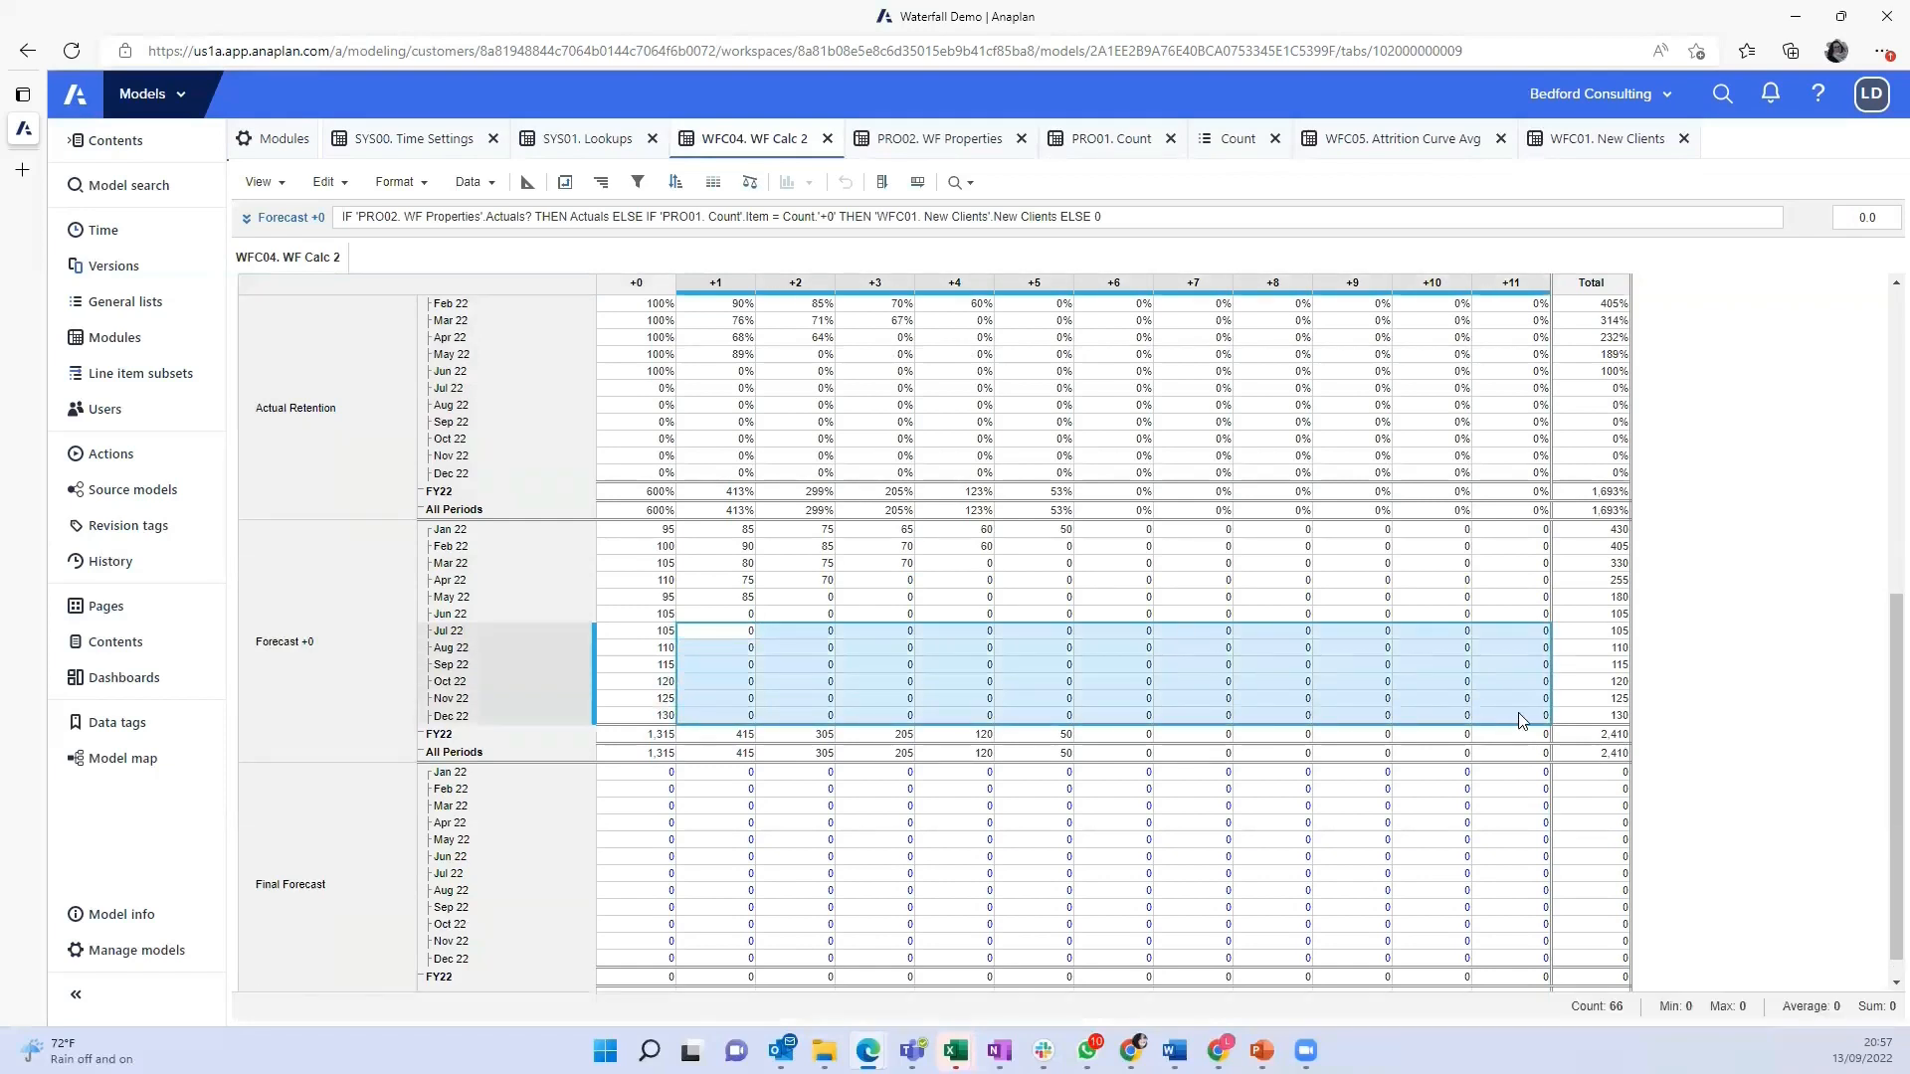
{"action": "left_click_drag", "start_coordinate": [637, 529], "coordinate": [1522, 607]}
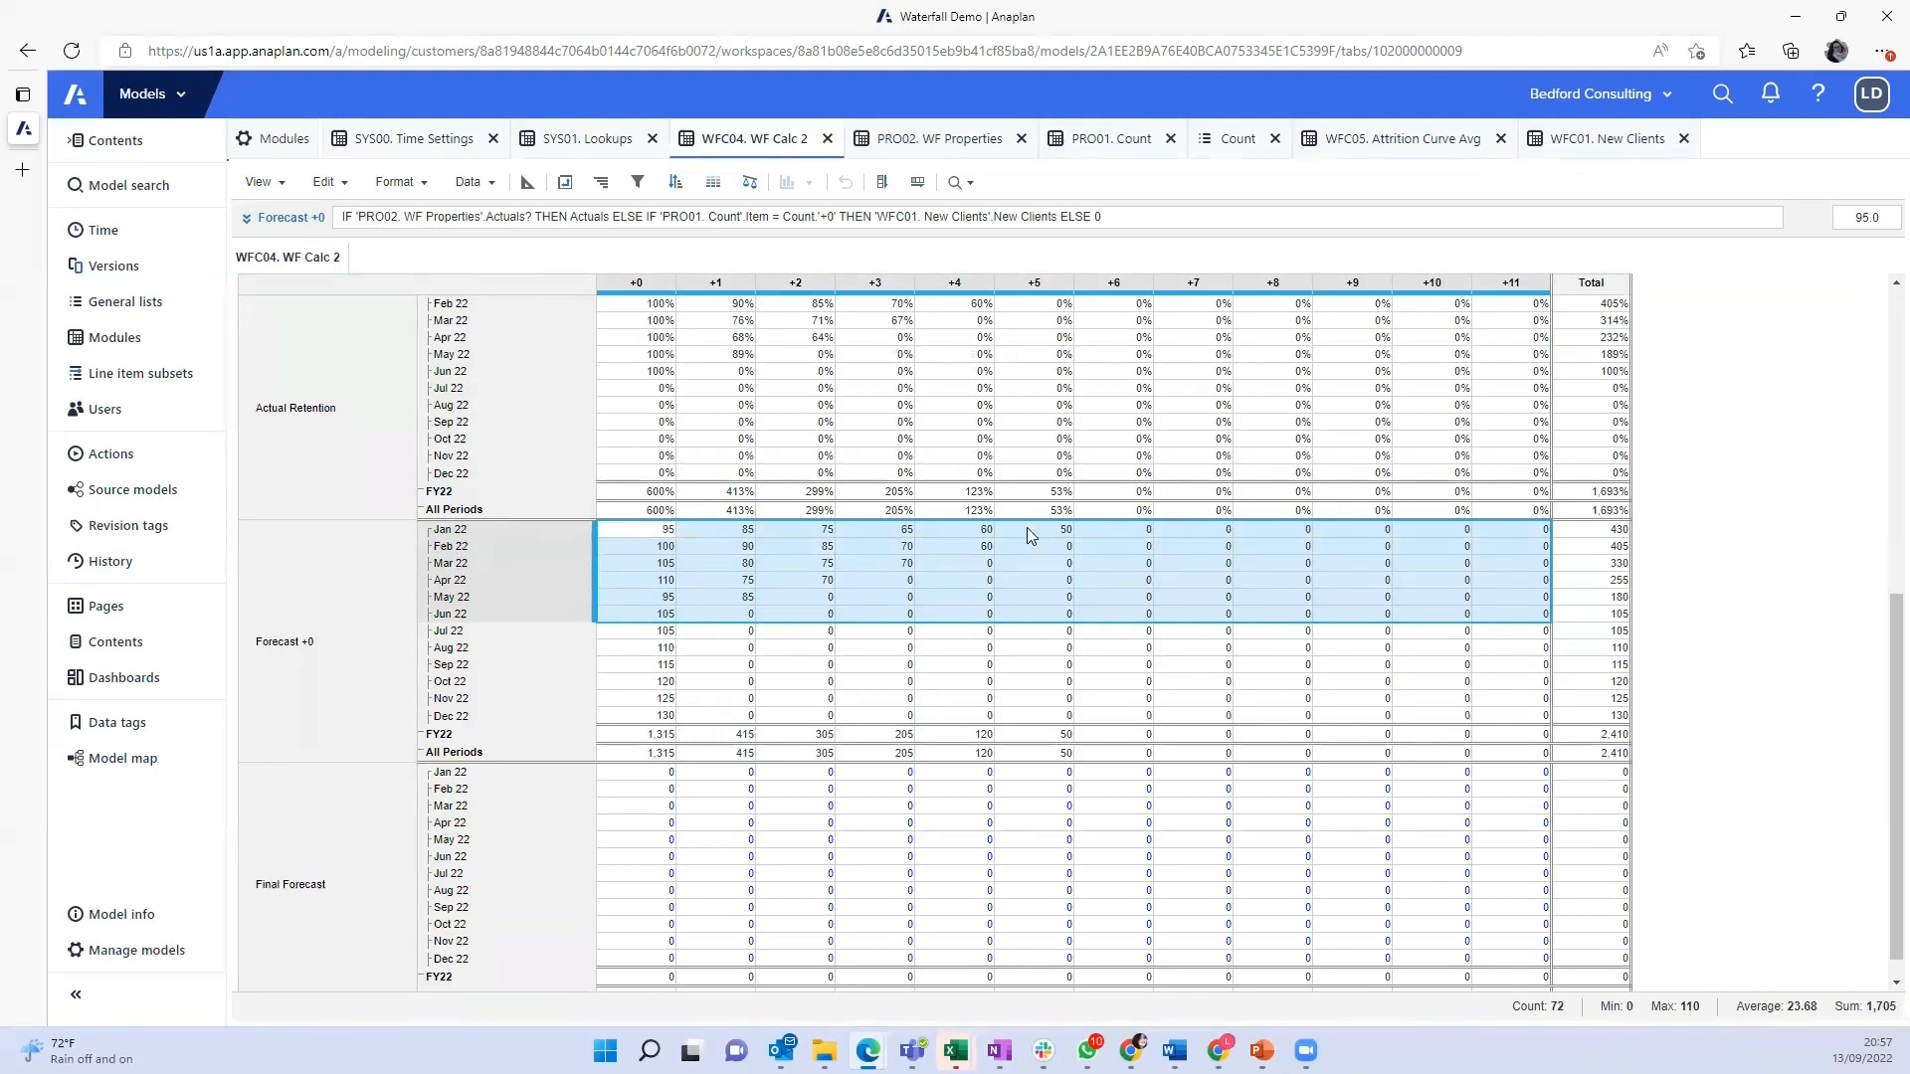
{"action": "left_click_drag", "start_coordinate": [1118, 537], "coordinate": [1507, 600]}
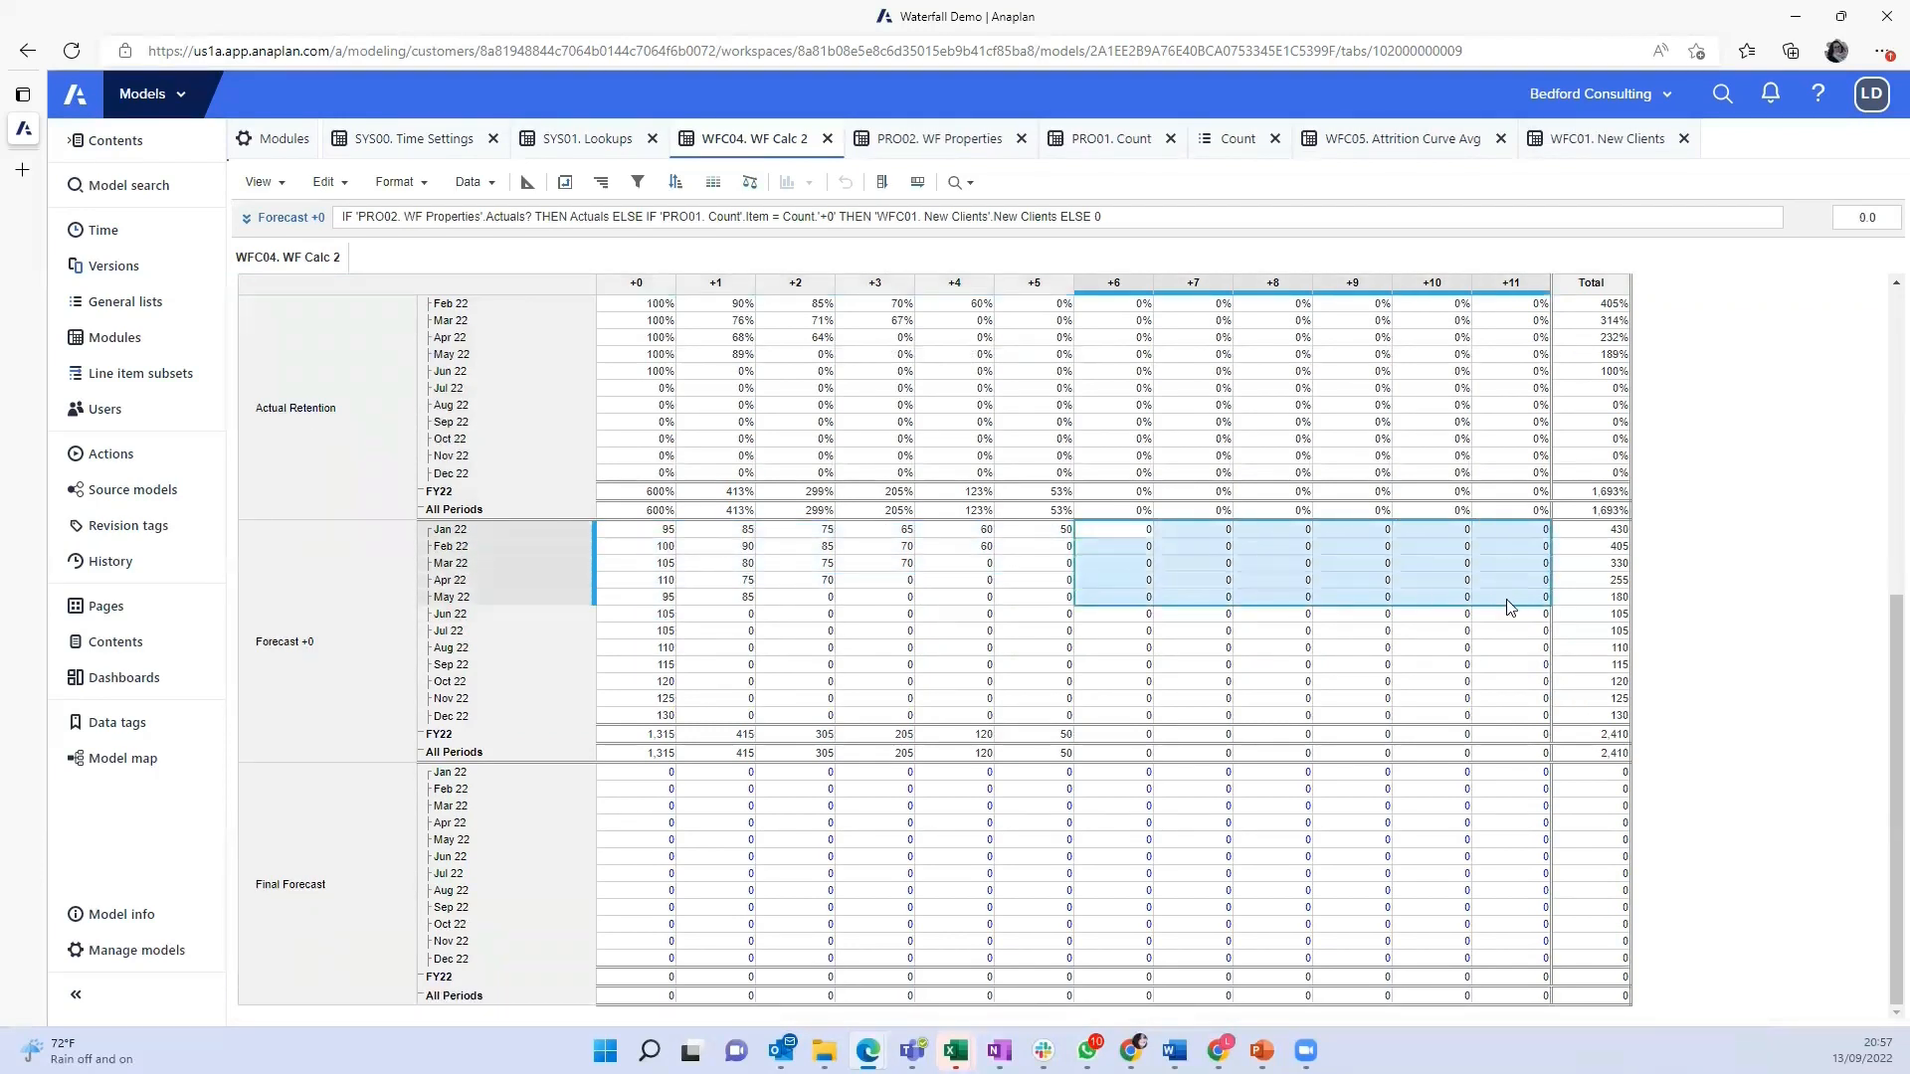
{"action": "left_click_drag", "start_coordinate": [795, 600], "coordinate": [1512, 601]}
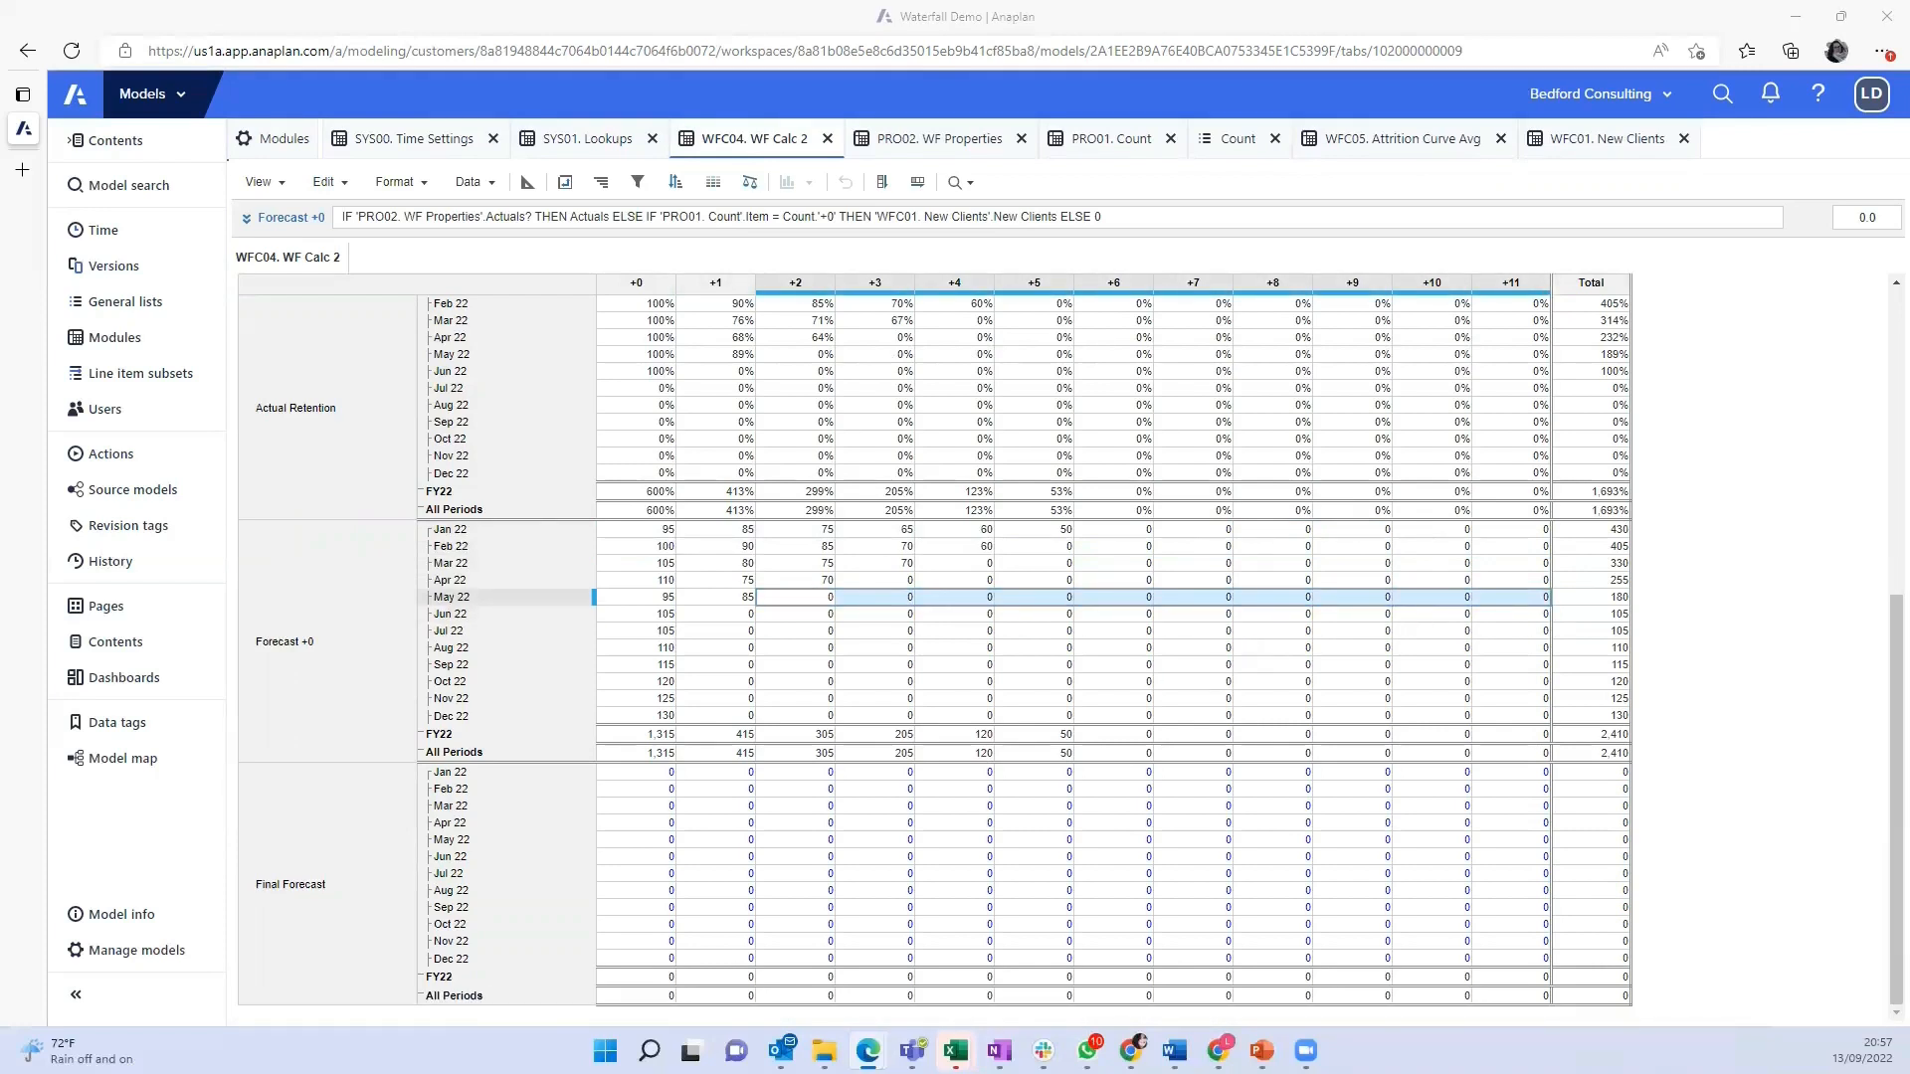
Start the Final Forecast formula with IF 'PRO02. WF Properties'.Actuals? THEN Actuals ELSE, copied from the Forecast +0 formula
{"action": "left_click", "coordinate": [668, 789]}
{"action": "left_click", "coordinate": [658, 614]}
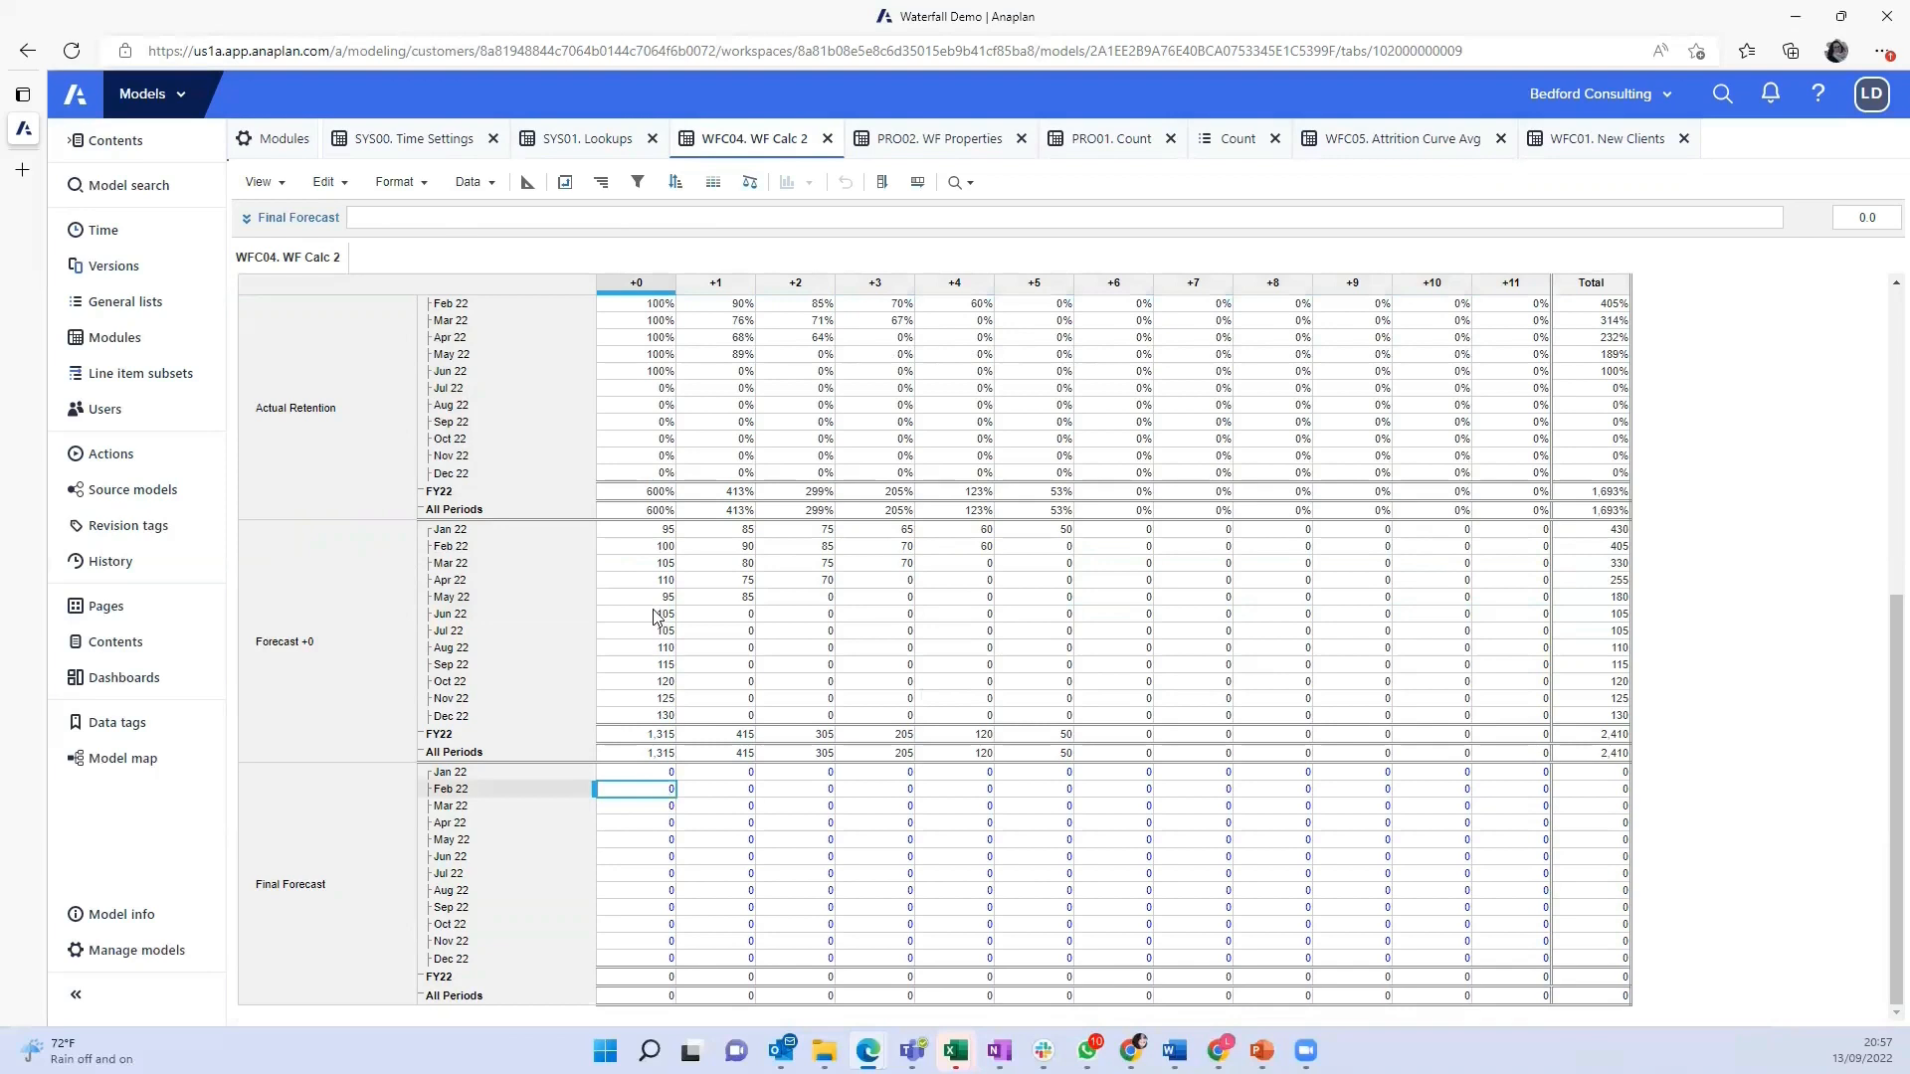
{"action": "left_click_drag", "start_coordinate": [342, 215], "coordinate": [643, 225]}
{"action": "key", "text": "ctrl+c"}
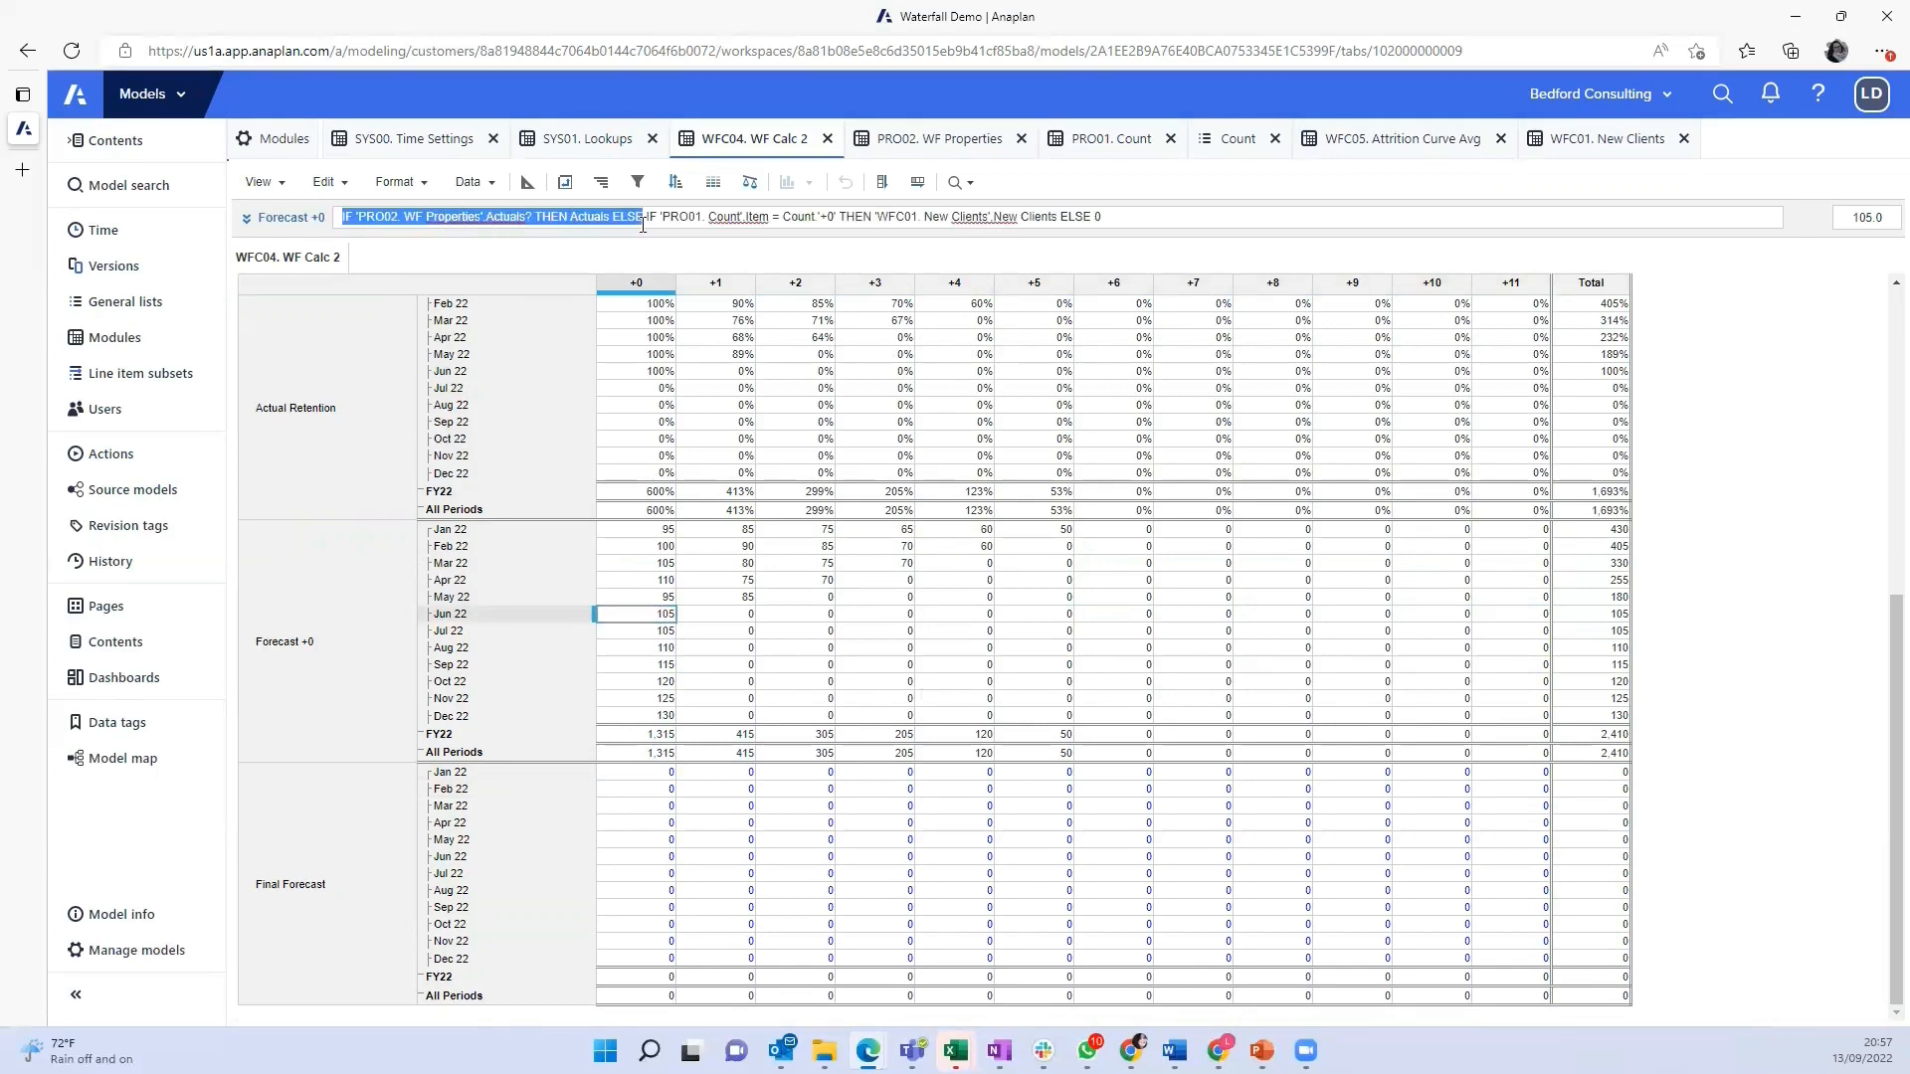
{"action": "left_click", "coordinate": [653, 773]}
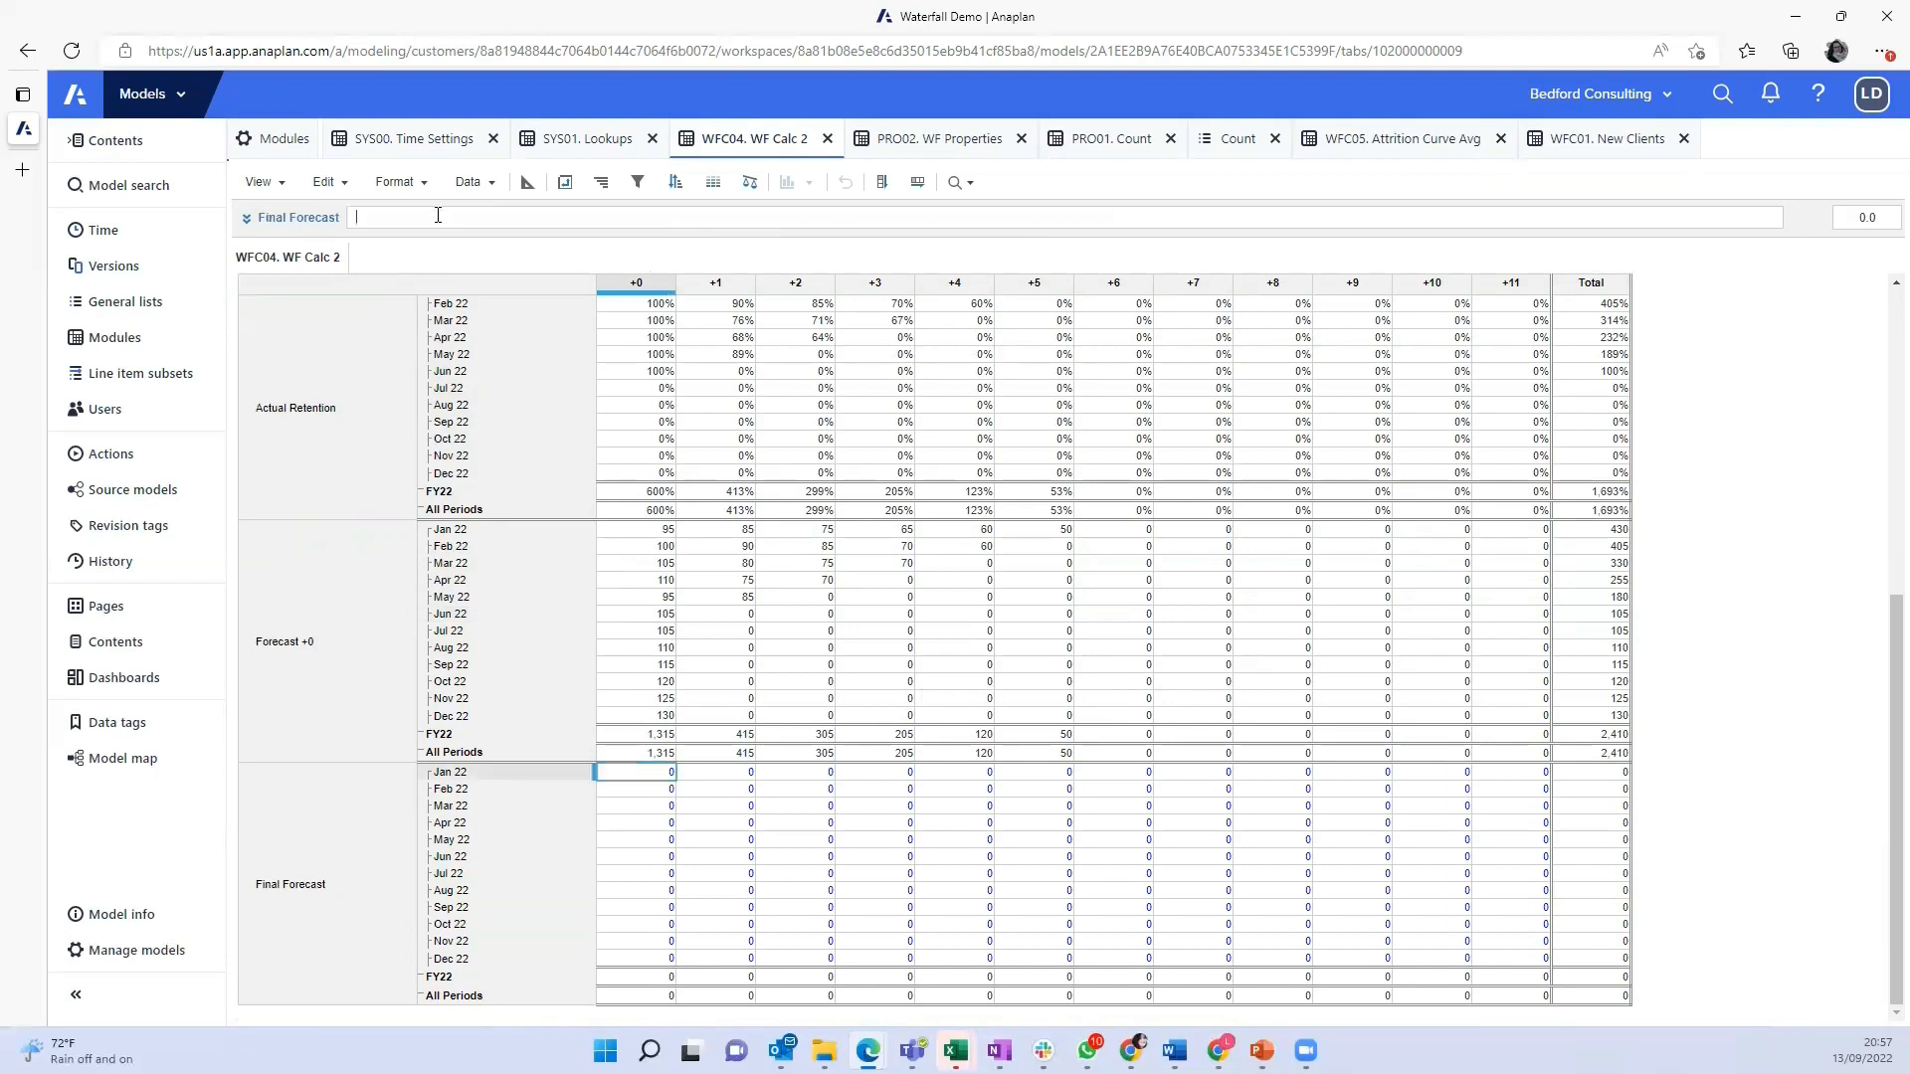
{"action": "key", "text": "ctrl+v"}
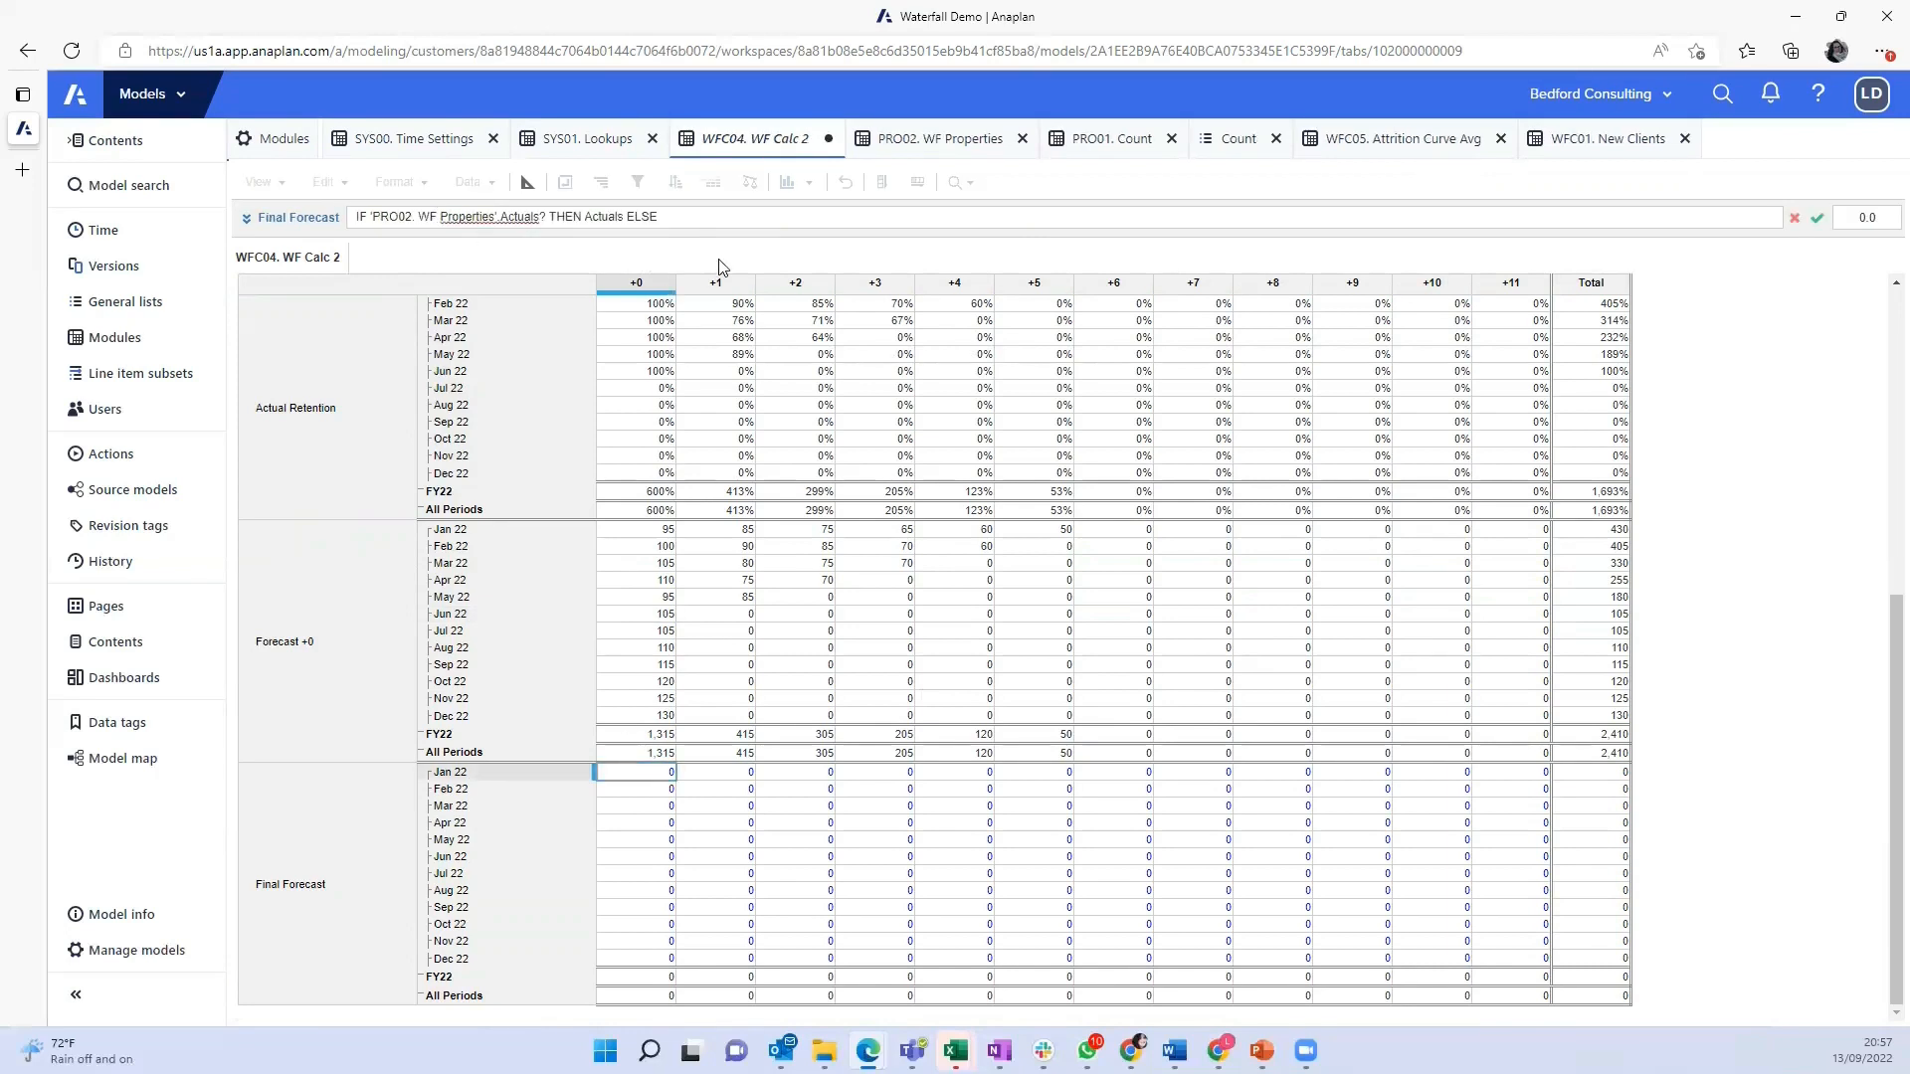
Complete the Final Forecast formula with 'Forecast +0'[SELECT: Count.'+0'] * 'WFC05. Attrition Curve Avg'.Final Attrition%, and apply it
{"action": "left_click", "coordinate": [347, 680]}
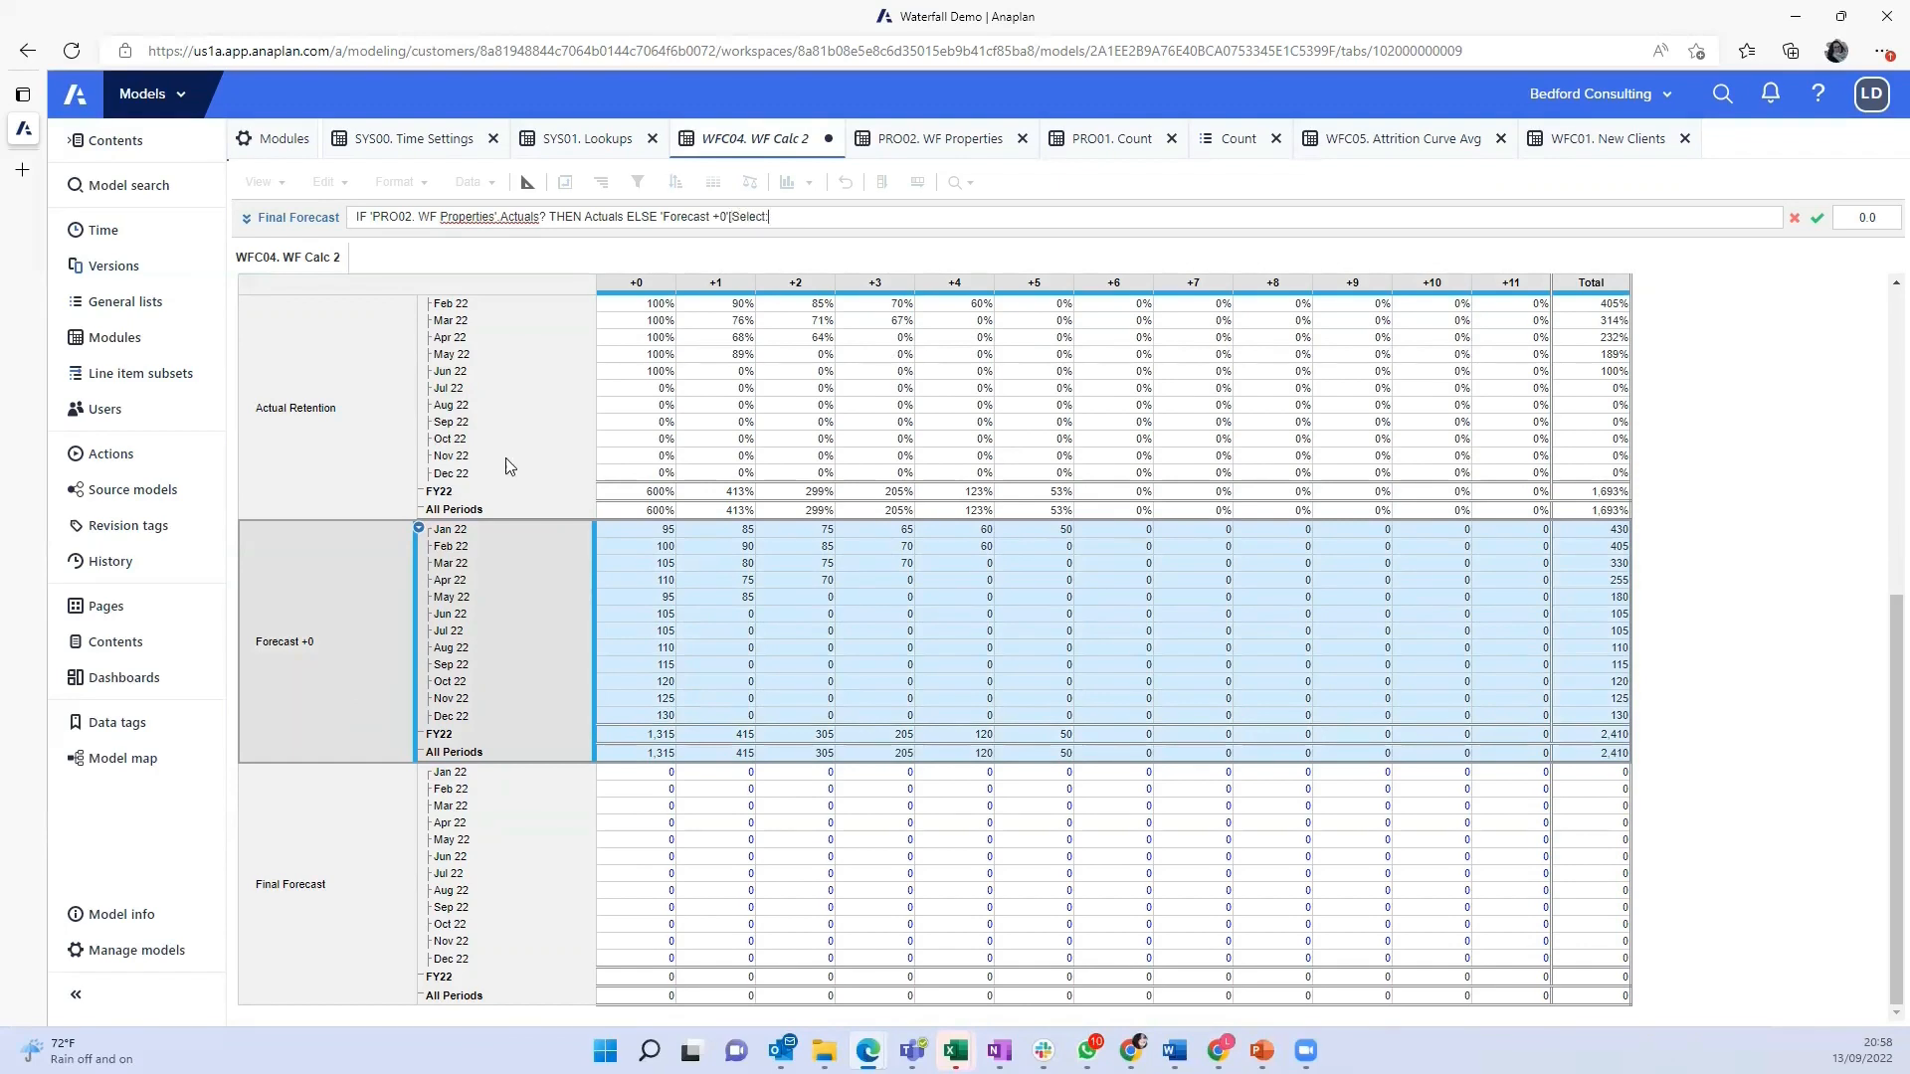
{"action": "left_click", "coordinate": [1216, 139]}
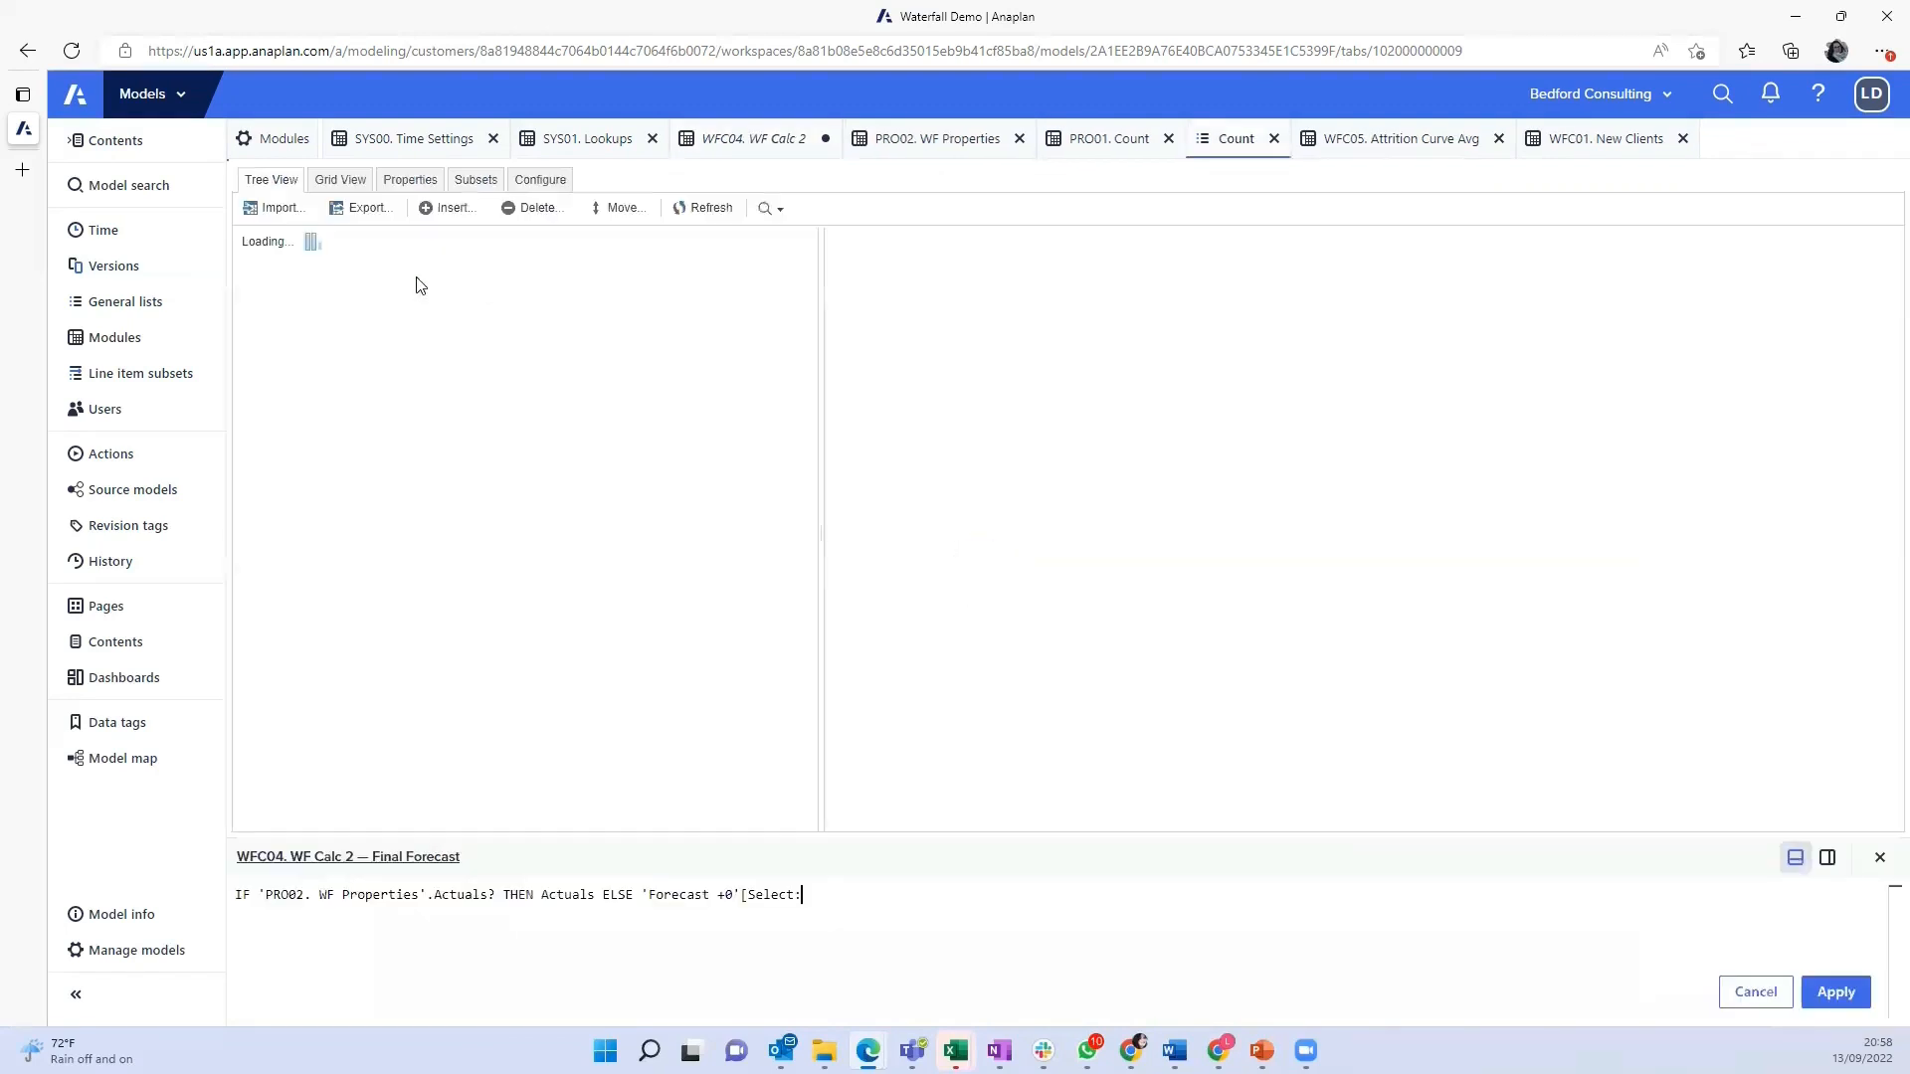
{"action": "left_click", "coordinate": [293, 270]}
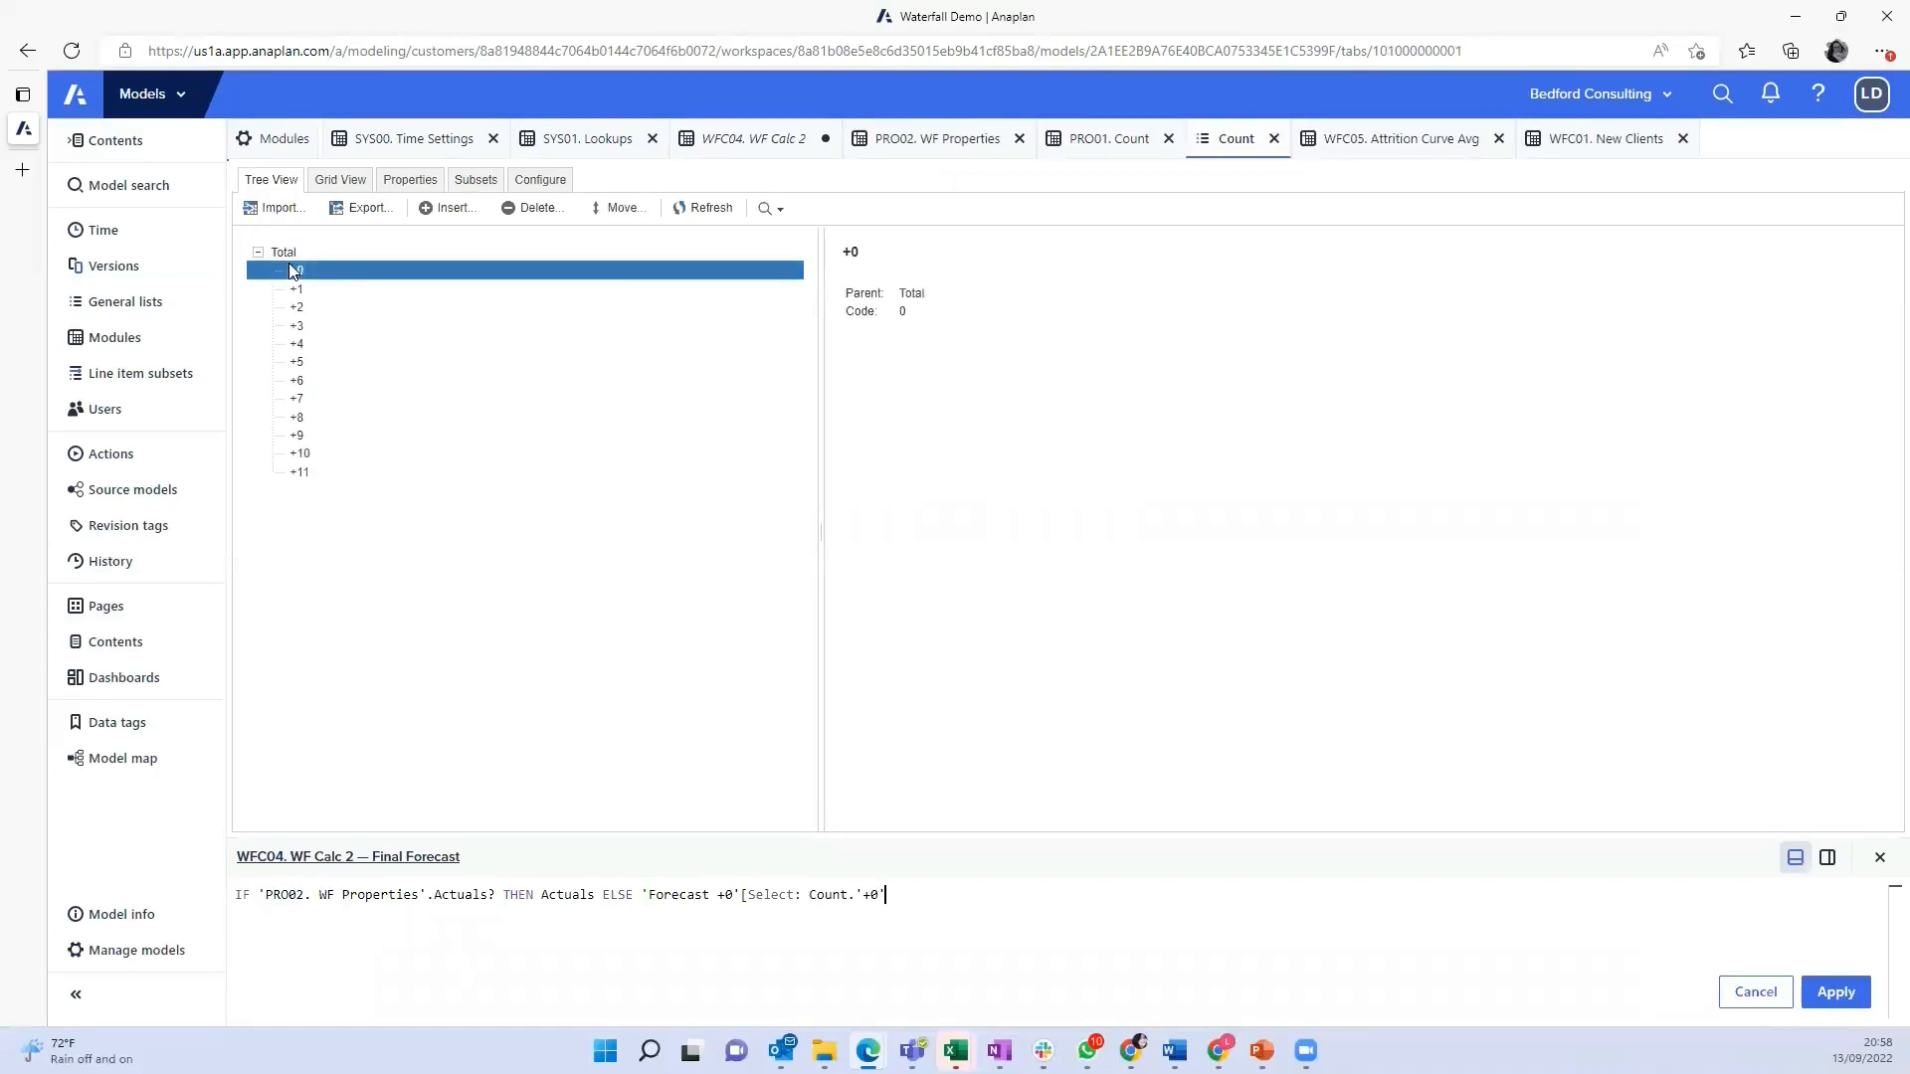
{"action": "type", "text": "]*"}
{"action": "left_click", "coordinate": [1460, 148]}
{"action": "left_click", "coordinate": [338, 299]}
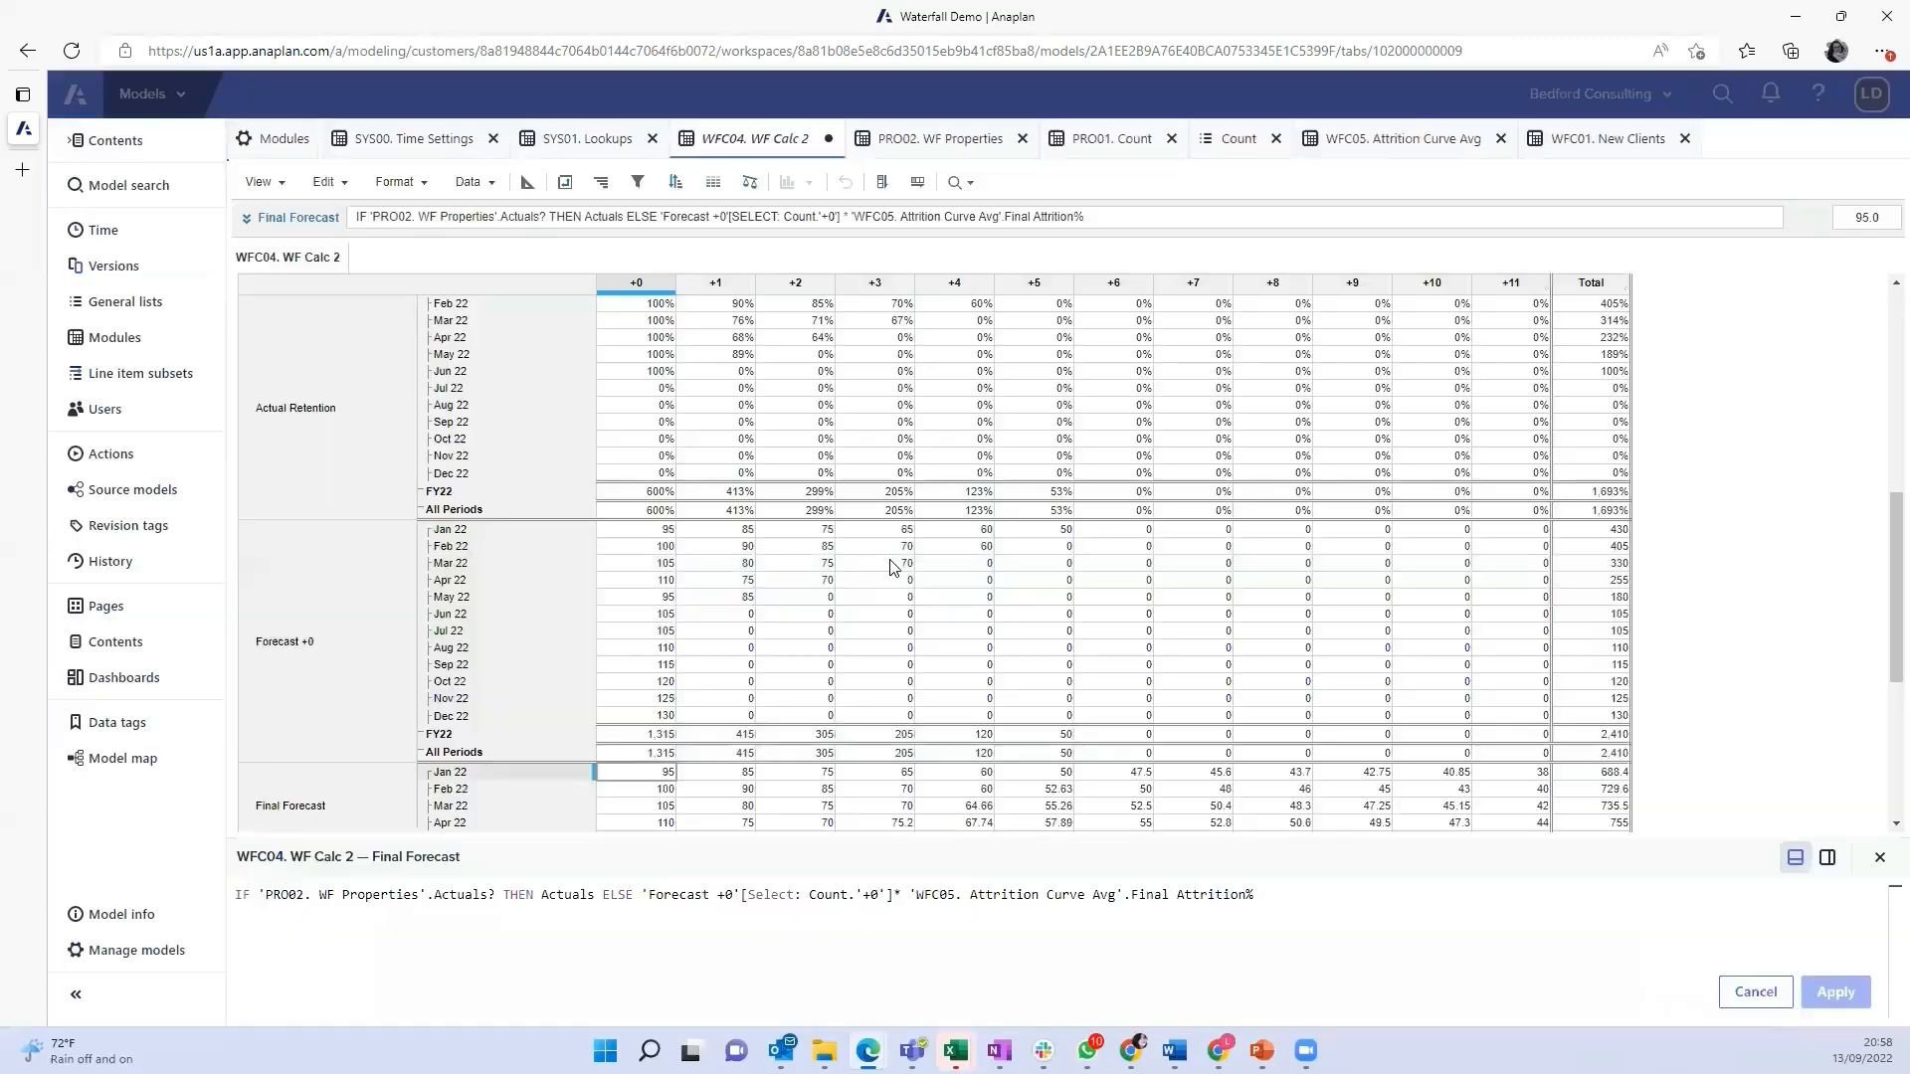
Examine the Final Forecast values across all months and counts against Forecast +0 and Actual Retention
{"action": "left_click", "coordinate": [955, 856]}
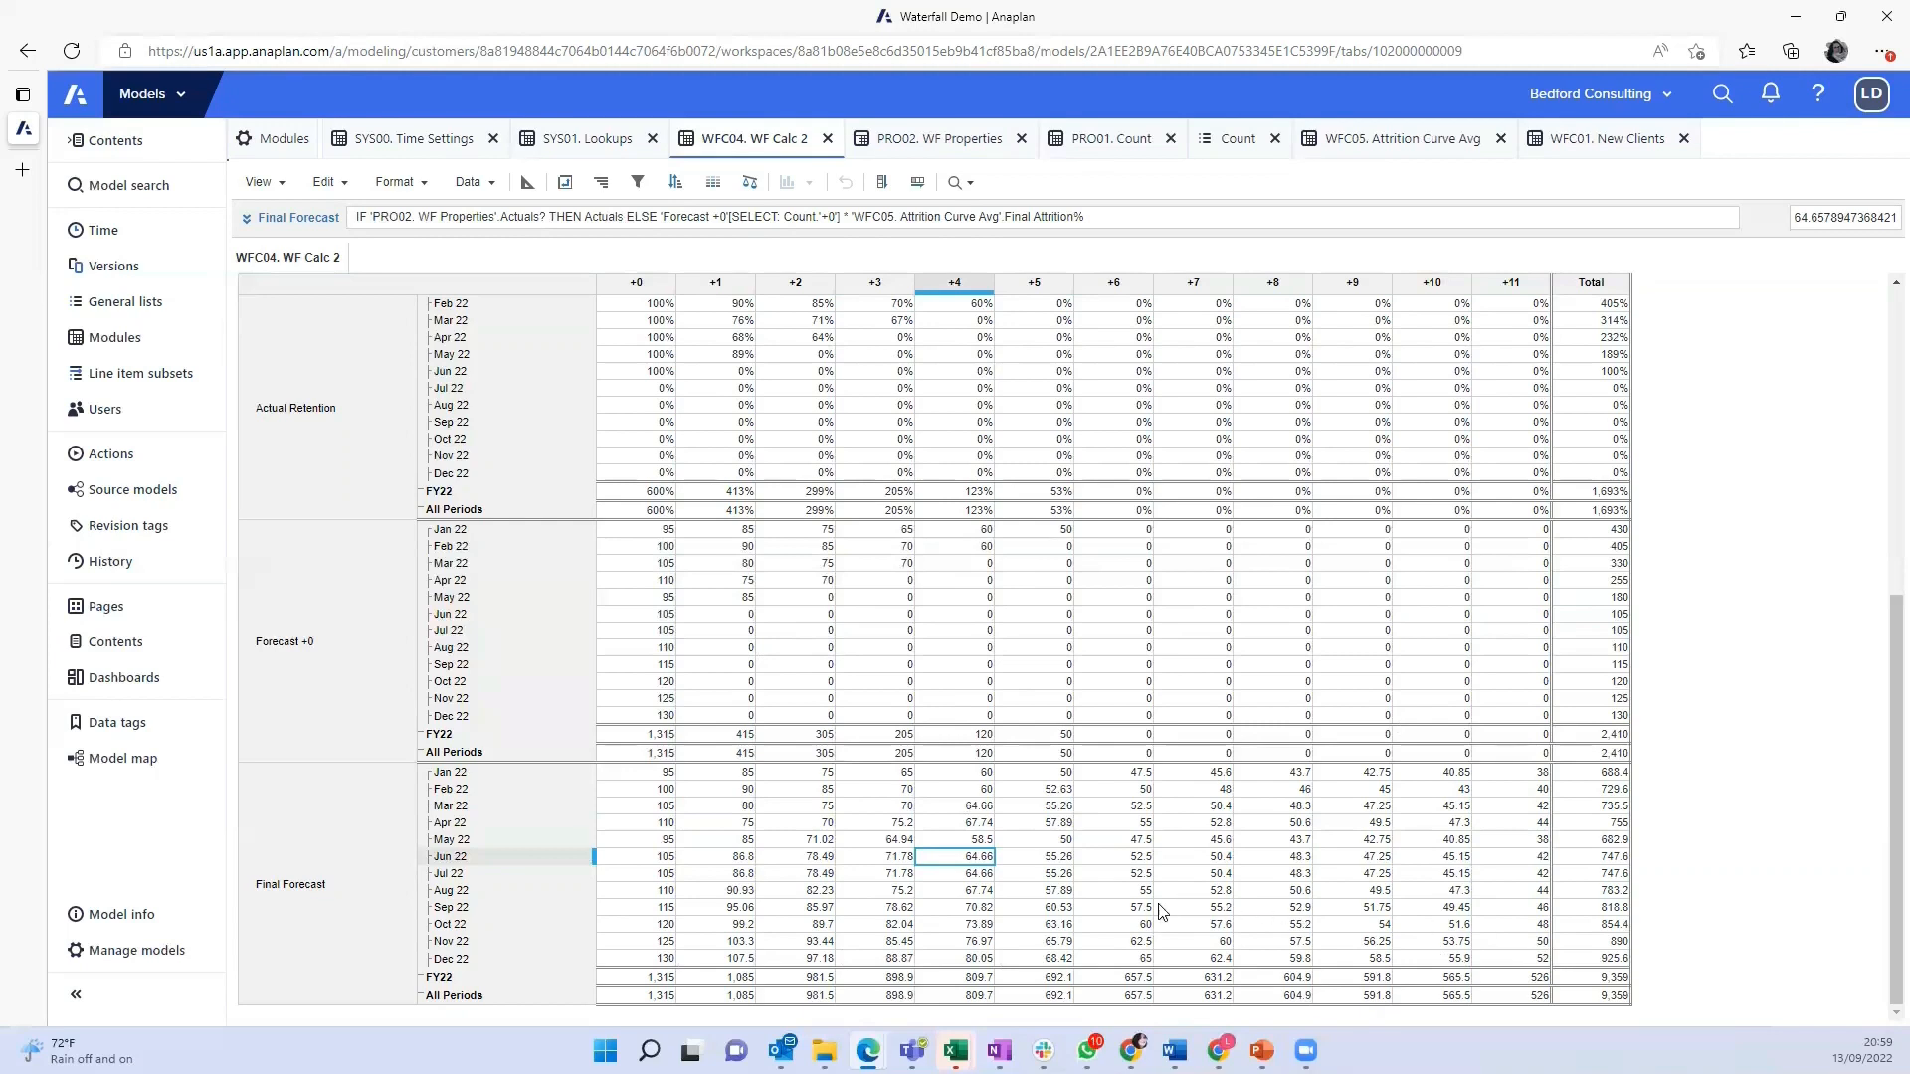
{"action": "scroll", "coordinate": [1029, 952], "scroll_direction": "up", "scroll_amount": 1}
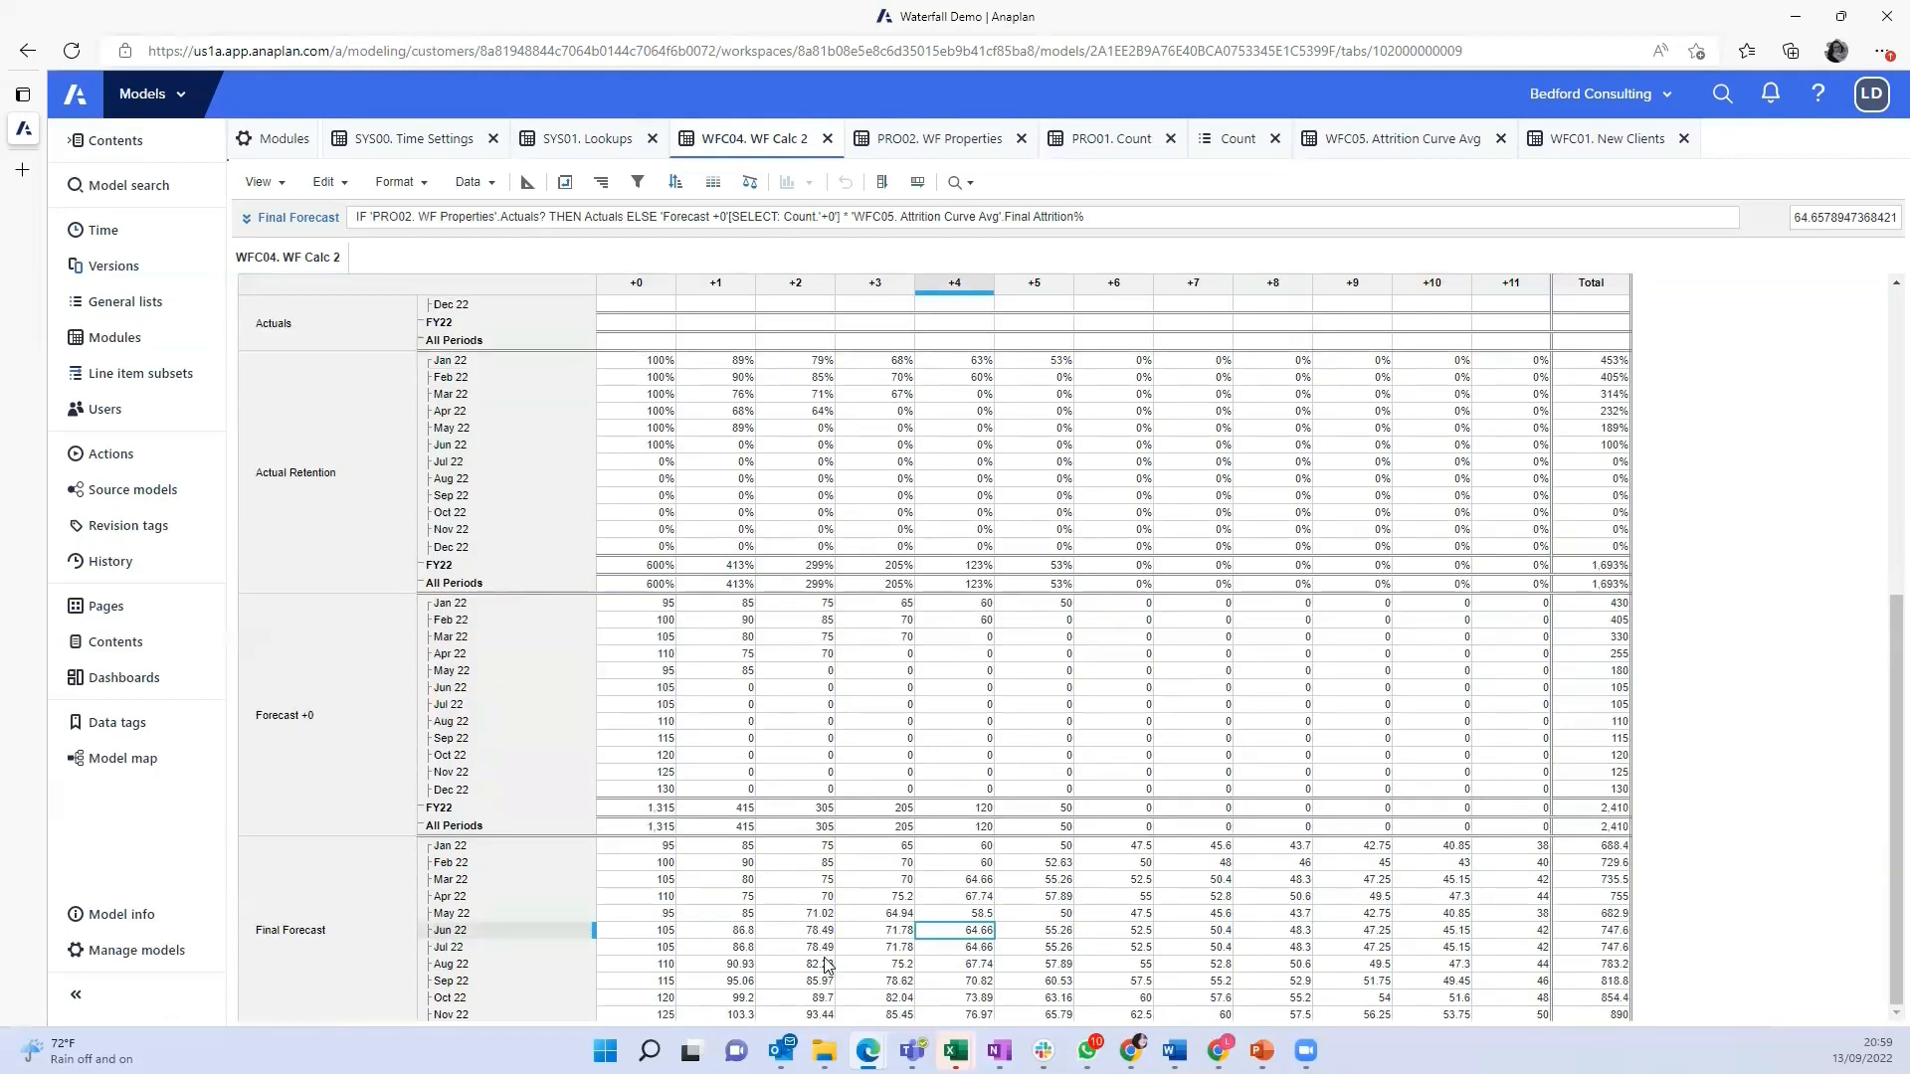
{"action": "scroll", "coordinate": [828, 963], "scroll_direction": "down", "scroll_amount": 1}
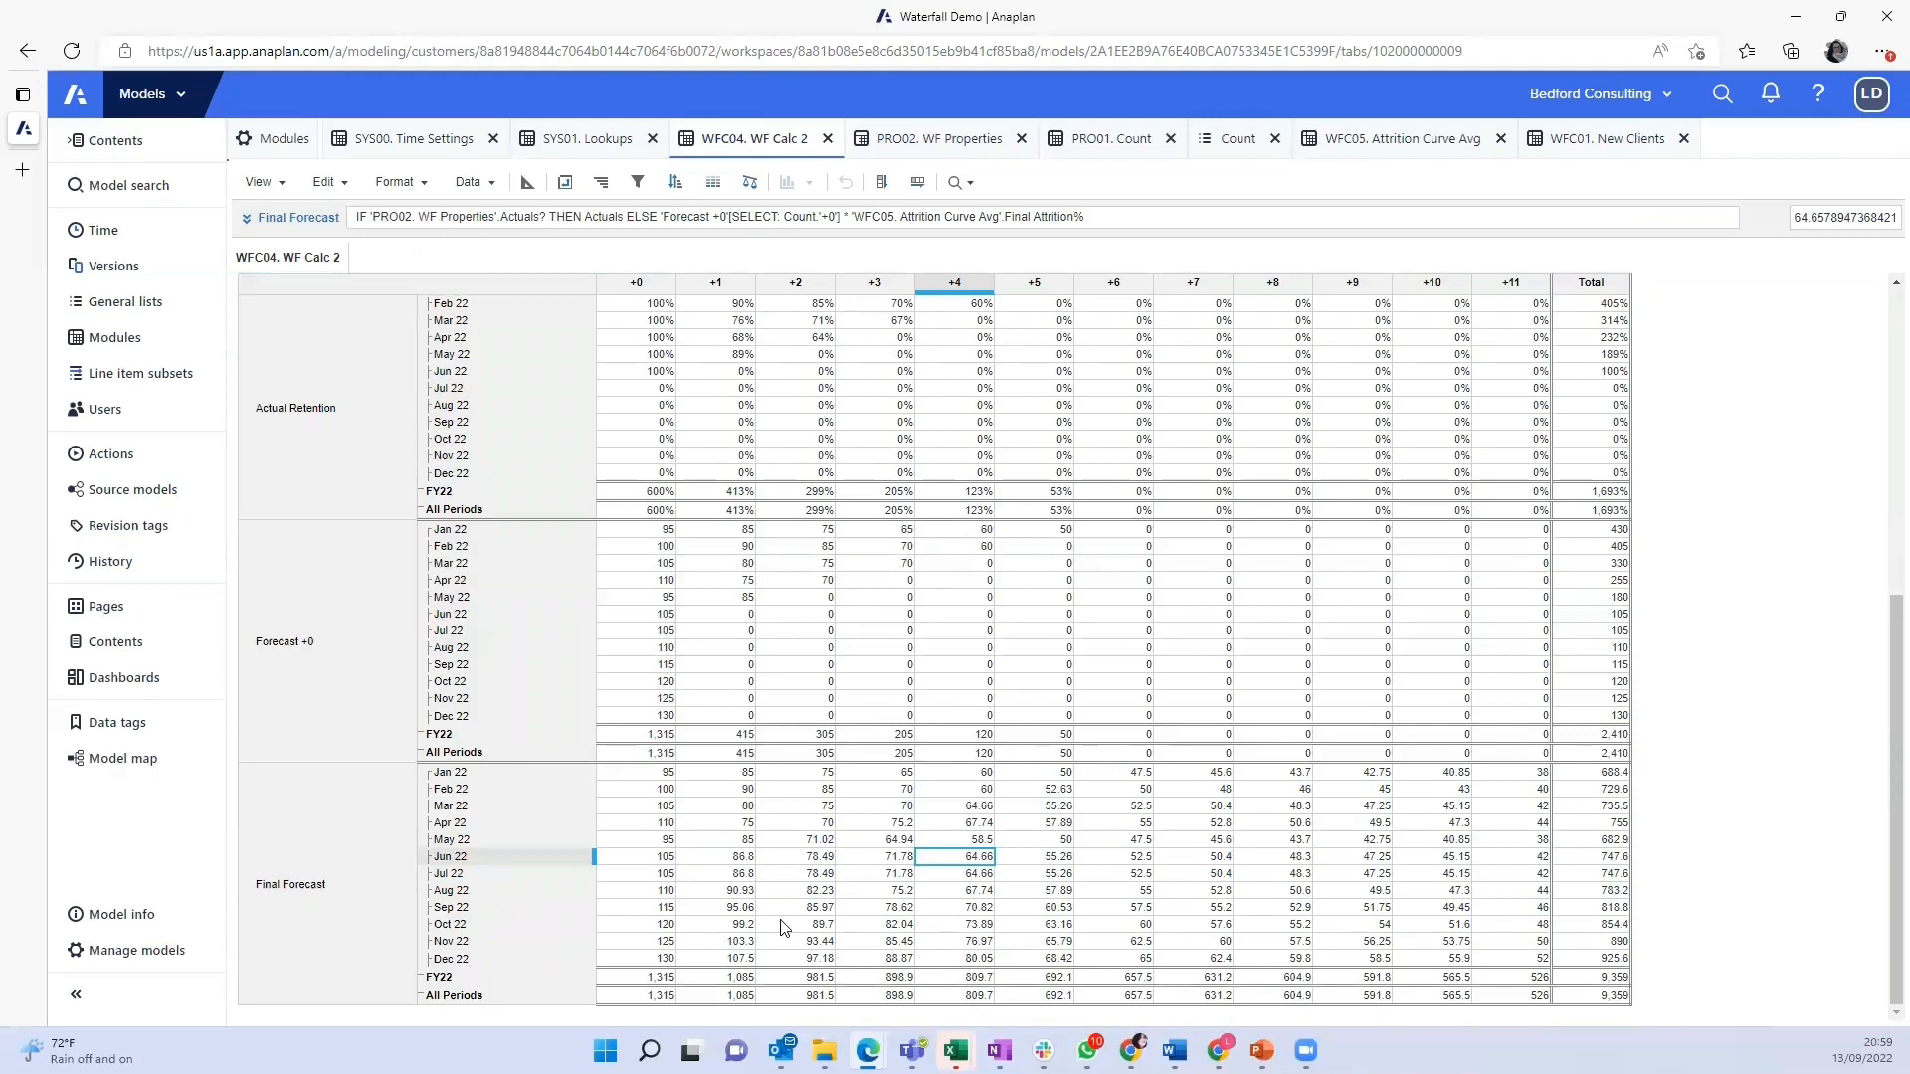
{"action": "scroll", "coordinate": [771, 901], "scroll_direction": "up", "scroll_amount": 2}
{"action": "scroll", "coordinate": [771, 900], "scroll_direction": "down", "scroll_amount": 2}
Trace the Dec 22 diagonal in the Month line item of PRO02. WF Properties, and return to Final Forecast in WFC04. WF Calc 2
{"action": "left_click", "coordinate": [927, 138]}
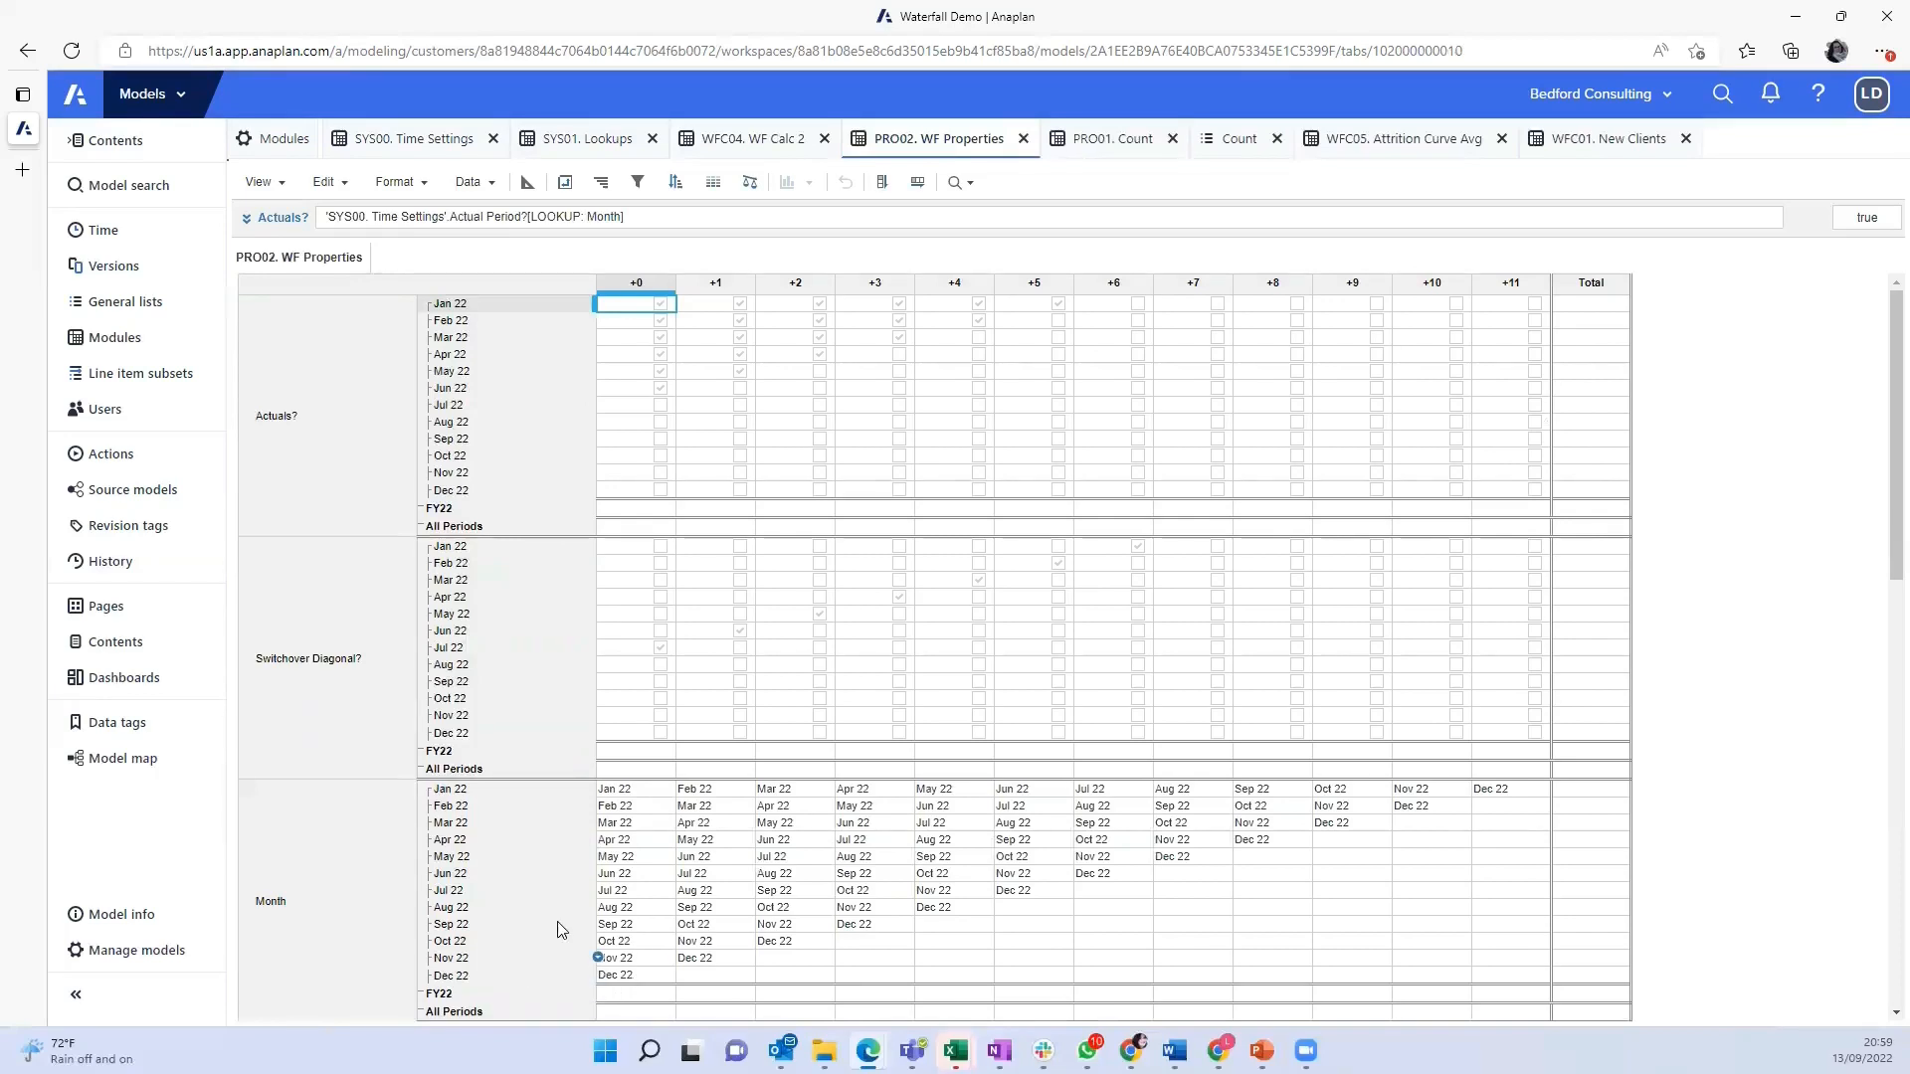
{"action": "left_click", "coordinate": [641, 974]}
{"action": "left_click", "coordinate": [716, 958]}
{"action": "left_click", "coordinate": [780, 942]}
{"action": "left_click", "coordinate": [864, 927]}
{"action": "left_click", "coordinate": [953, 909]}
{"action": "left_click", "coordinate": [1014, 890]}
{"action": "left_click", "coordinate": [1095, 873]}
{"action": "left_click", "coordinate": [1173, 856]}
{"action": "left_click", "coordinate": [1263, 840]}
{"action": "left_click", "coordinate": [1359, 821]}
{"action": "left_click", "coordinate": [767, 149]}
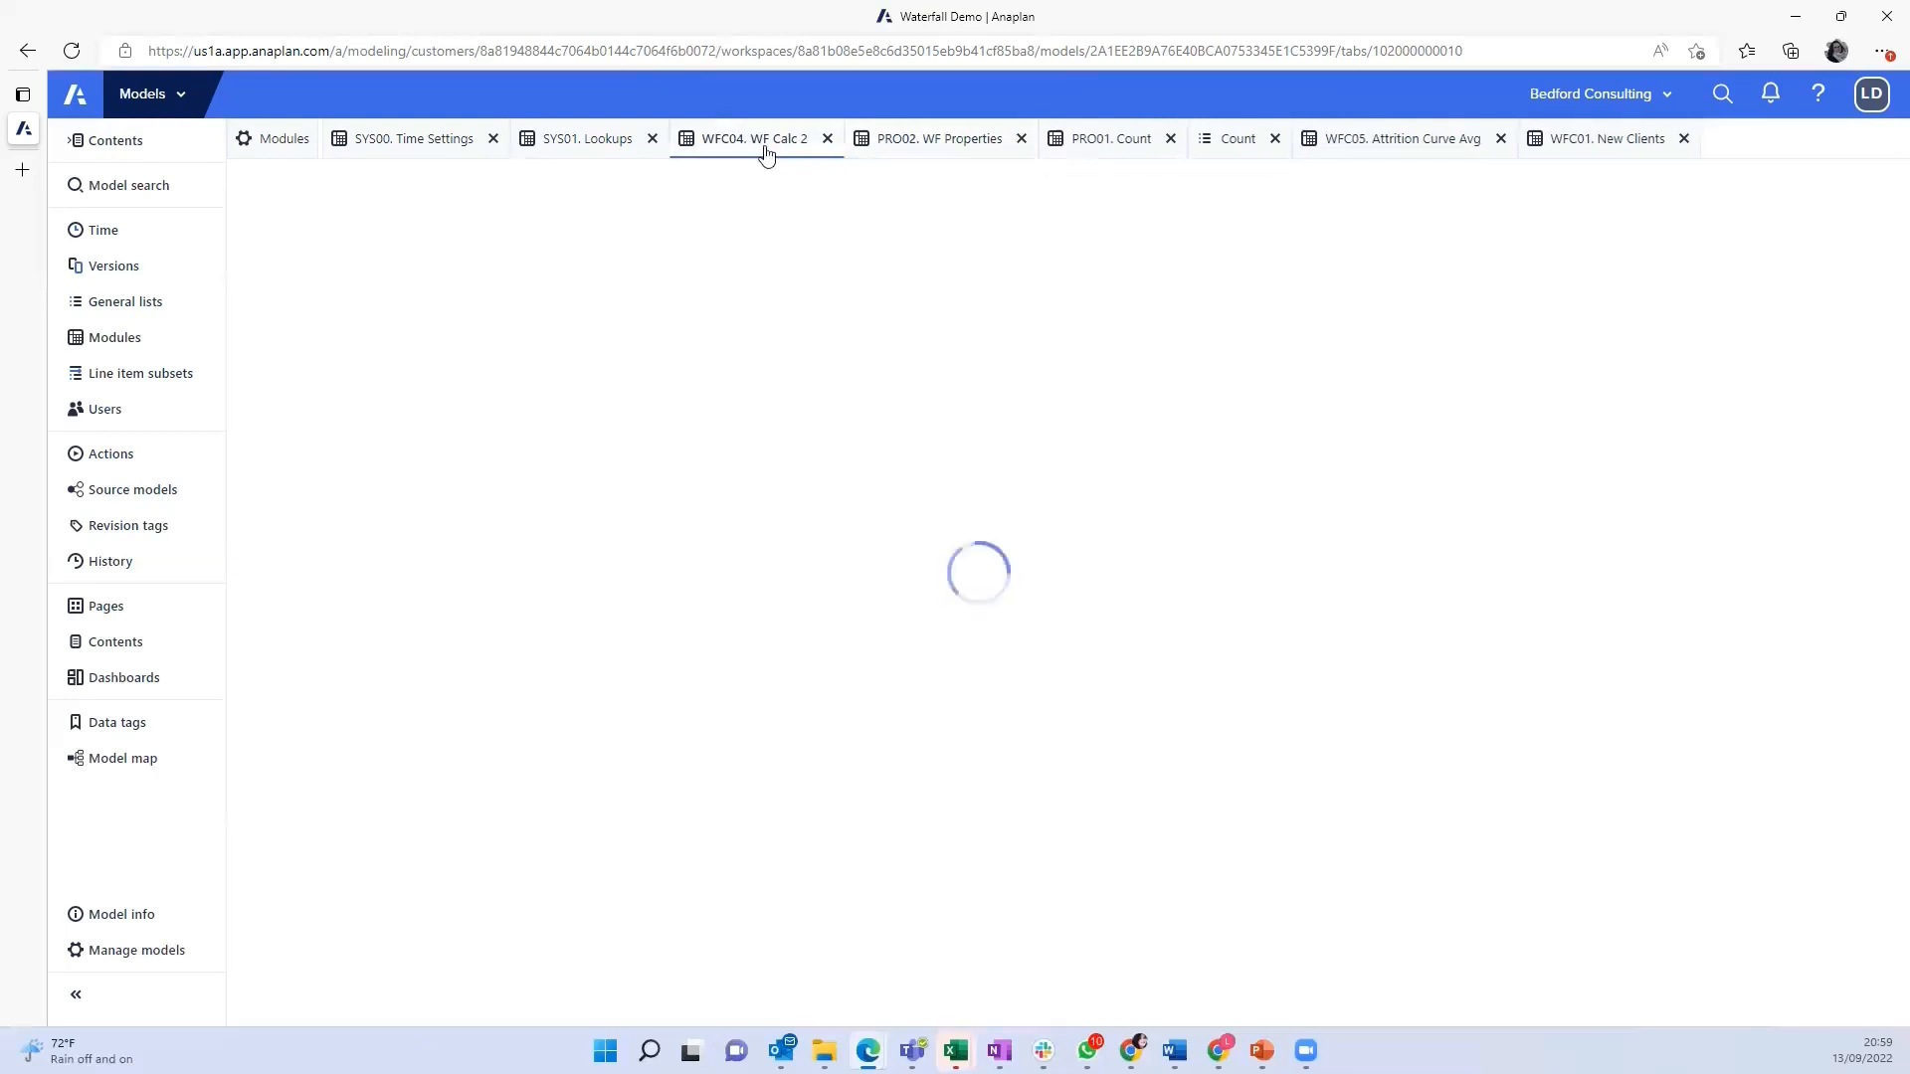
{"action": "scroll", "coordinate": [775, 875], "scroll_direction": "down", "scroll_amount": 3}
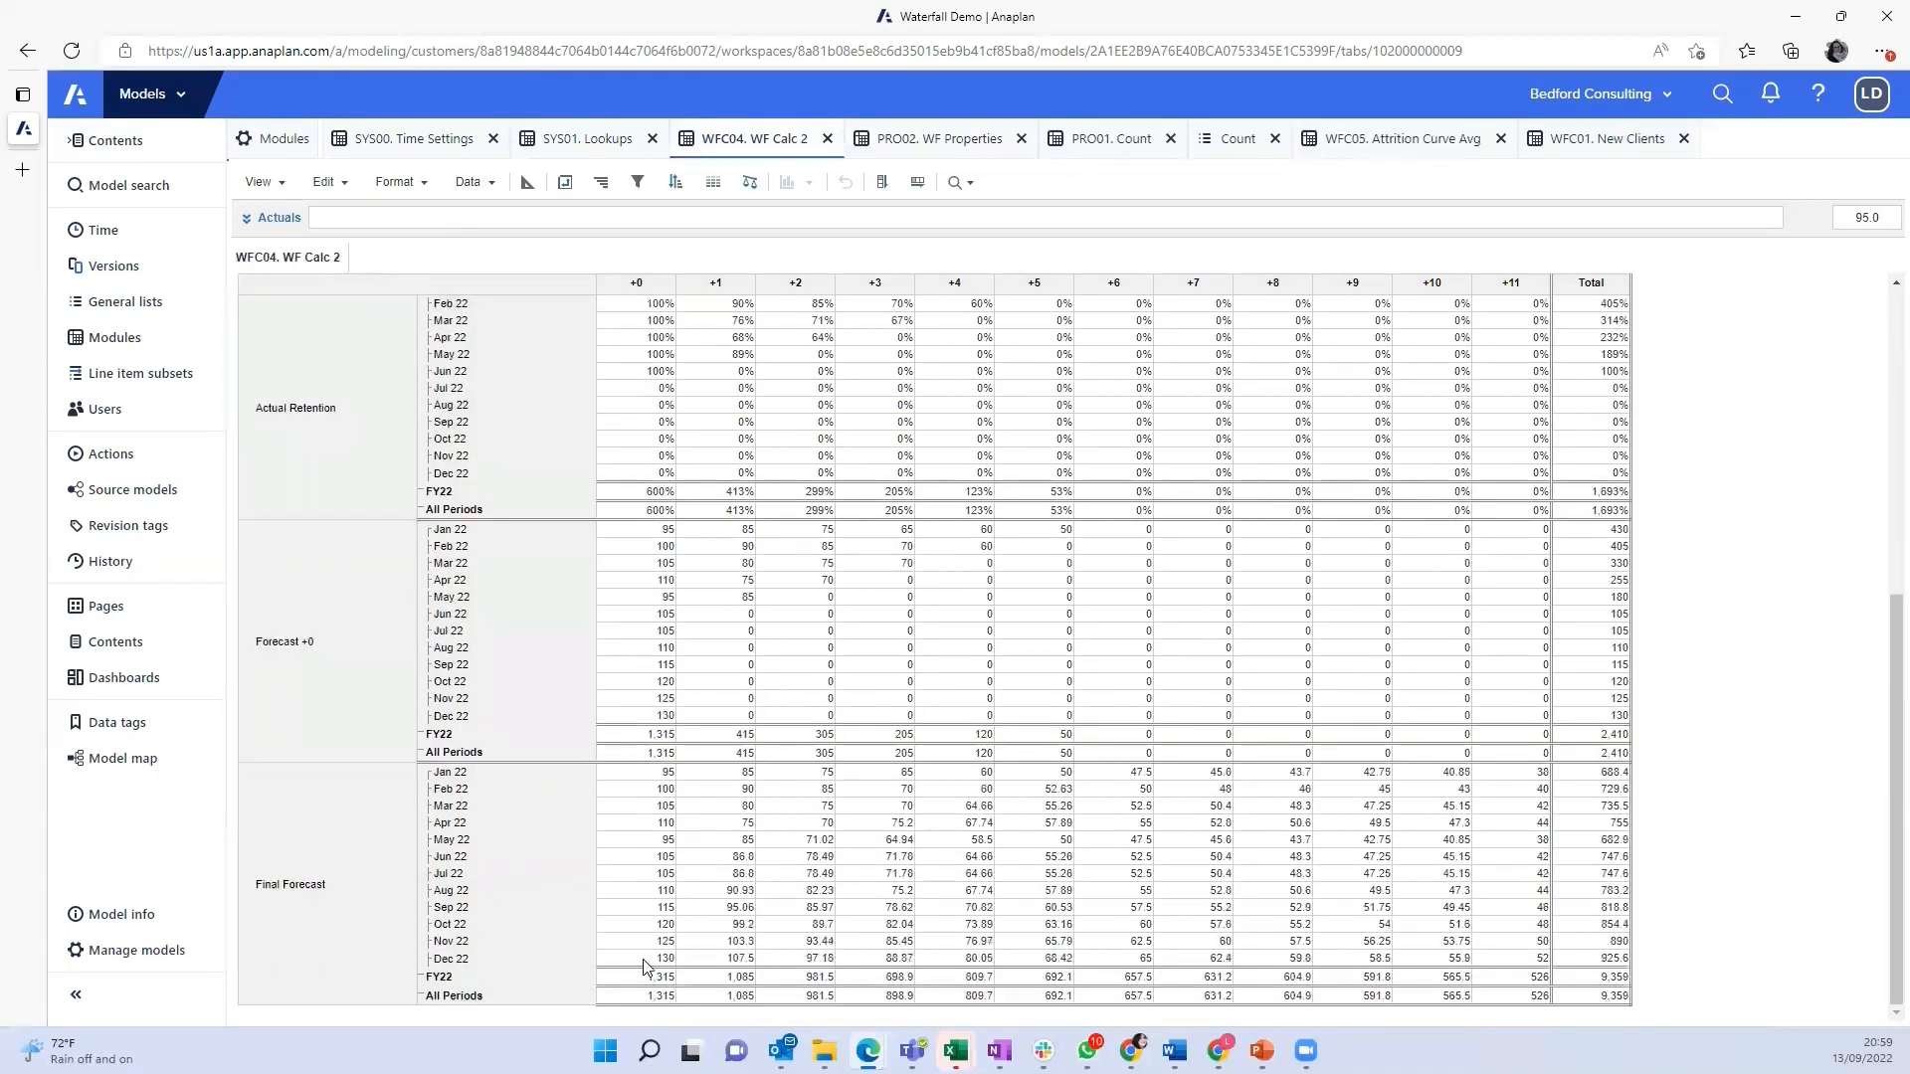